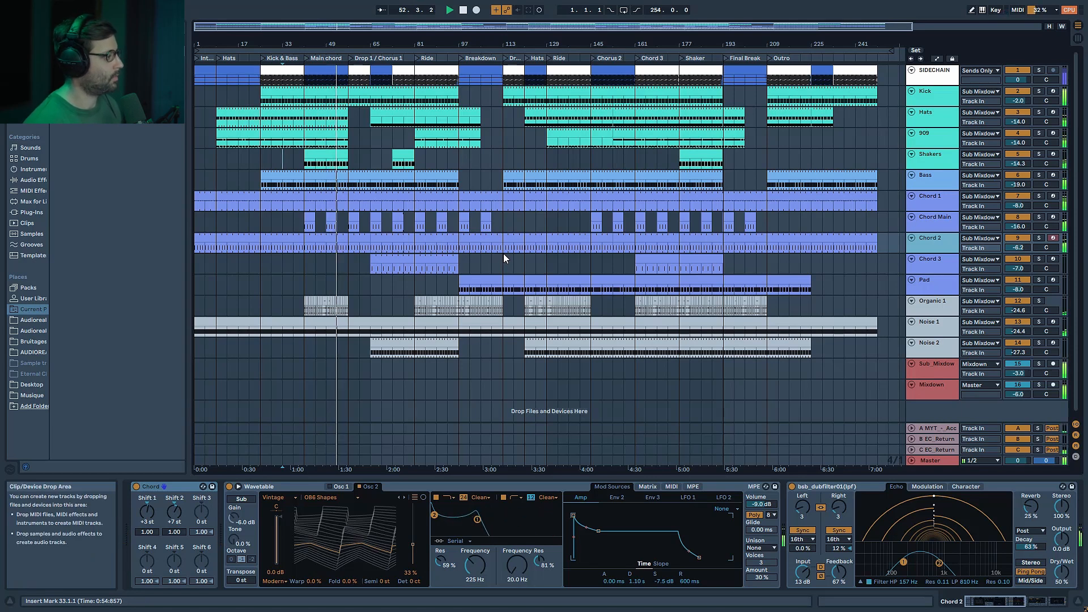
Play the full arrangement from bar 113 to hear the drop
key(space)
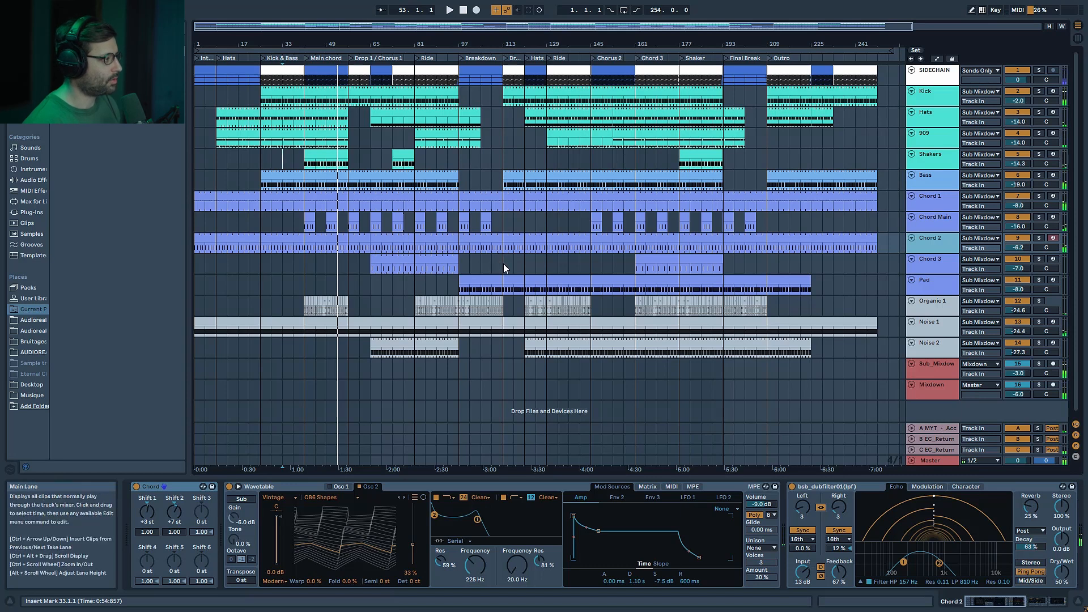
click(507, 268)
key(space)
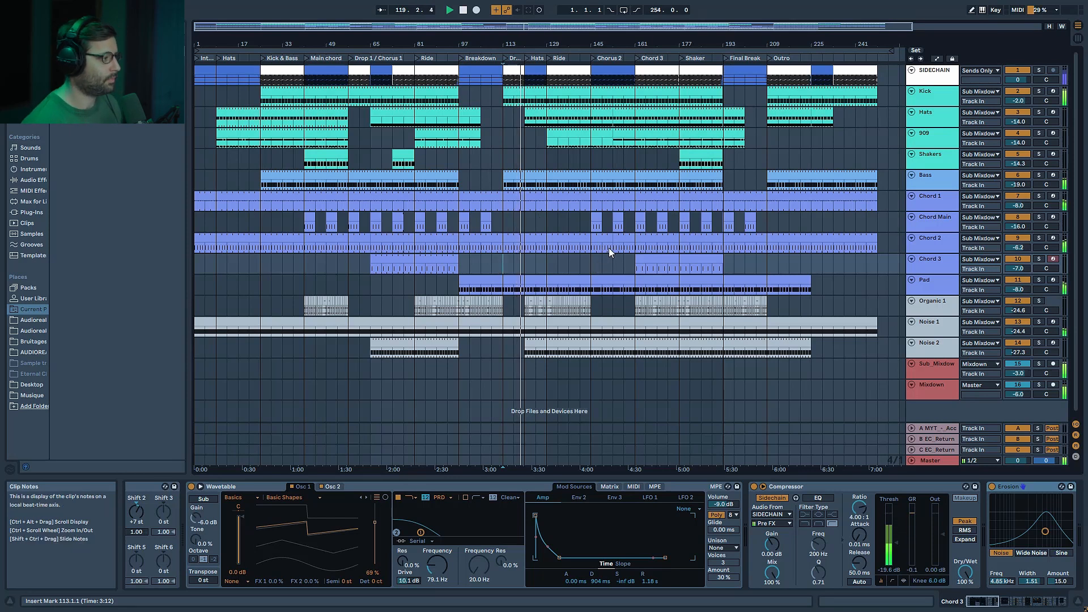
key(space)
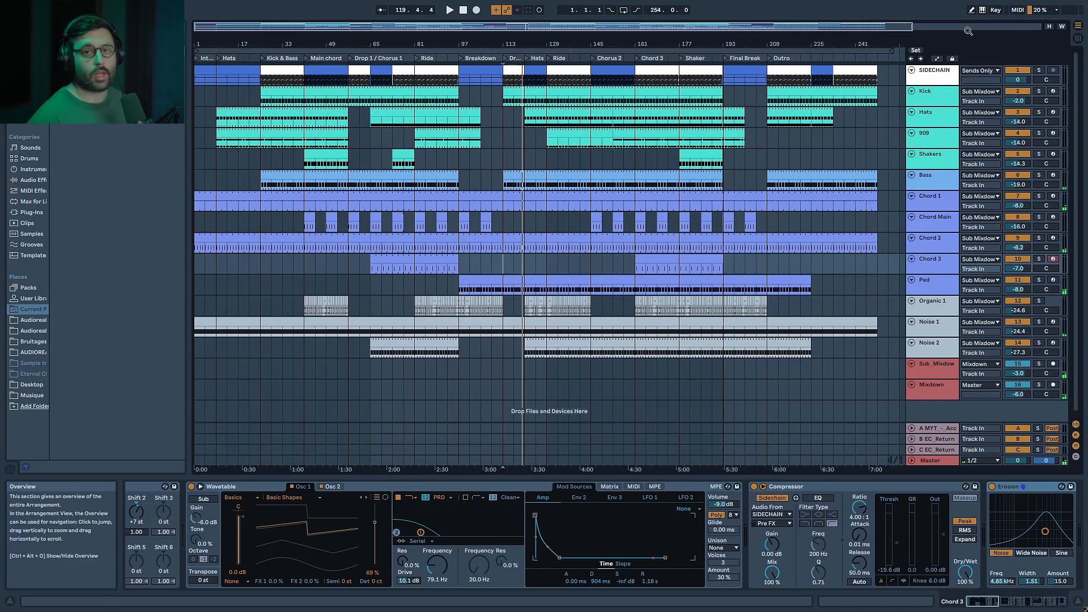
Solo the Kick track and play it, showing its device chain from the Drum Rack onwards
click(947, 95)
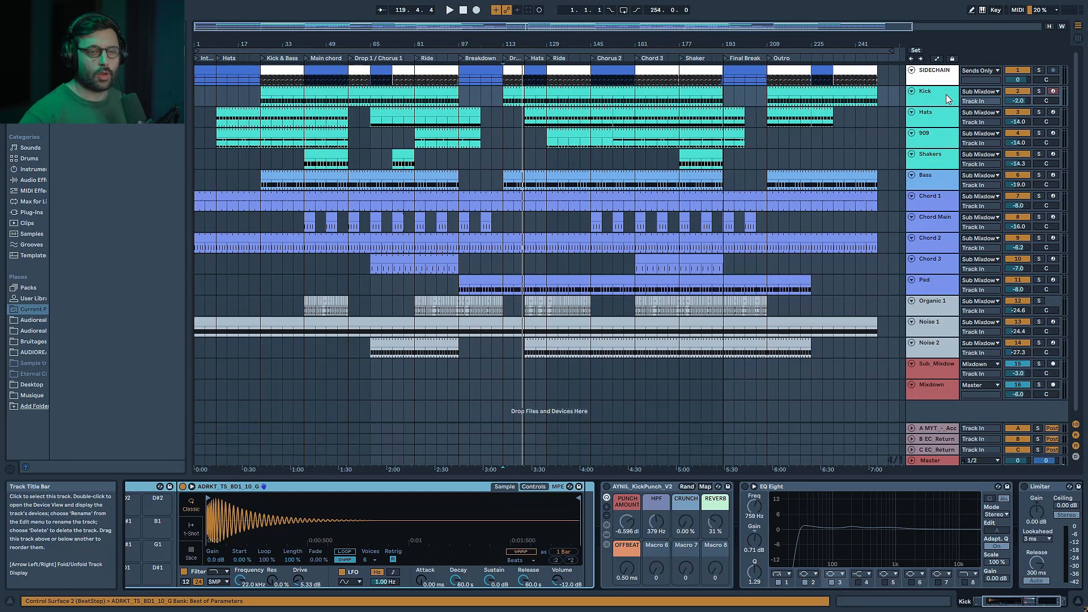
key(space)
click(1040, 90)
key(space)
drag(996, 601, 968, 601)
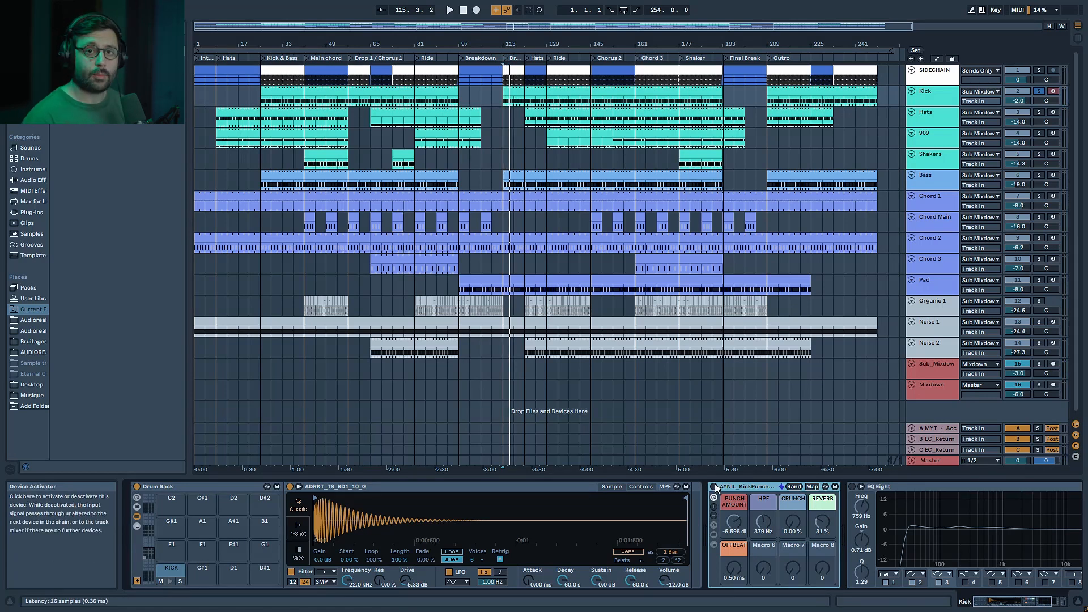
key(space)
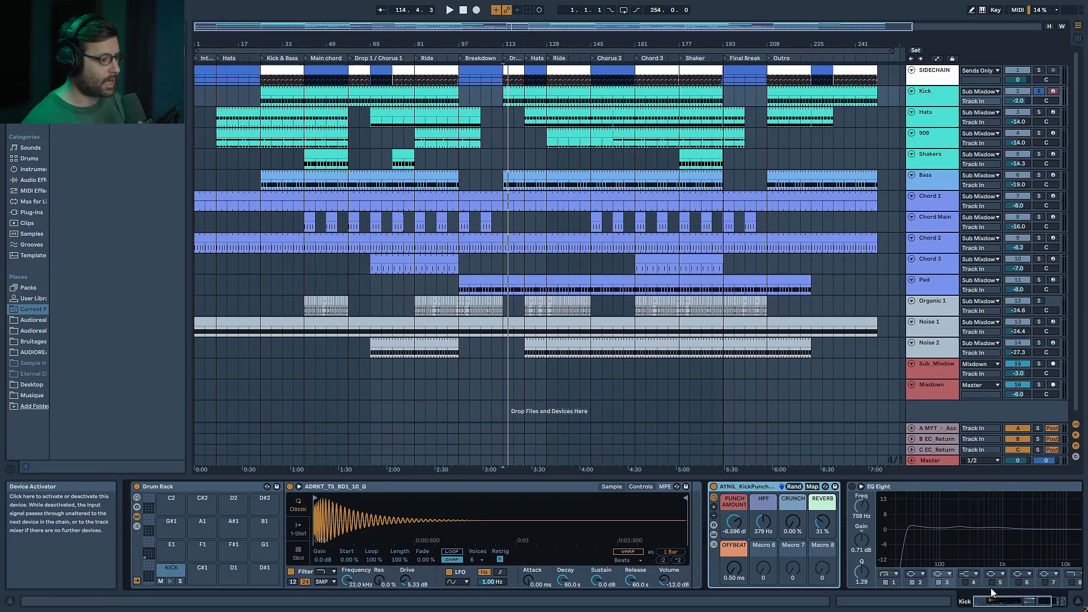
Play the soloed kick while bypassing and restoring EQ Eight bands 1, 2 and 3 in turn, followed by the whole EQ Eight
scroll(715, 489, down, 3)
key(space)
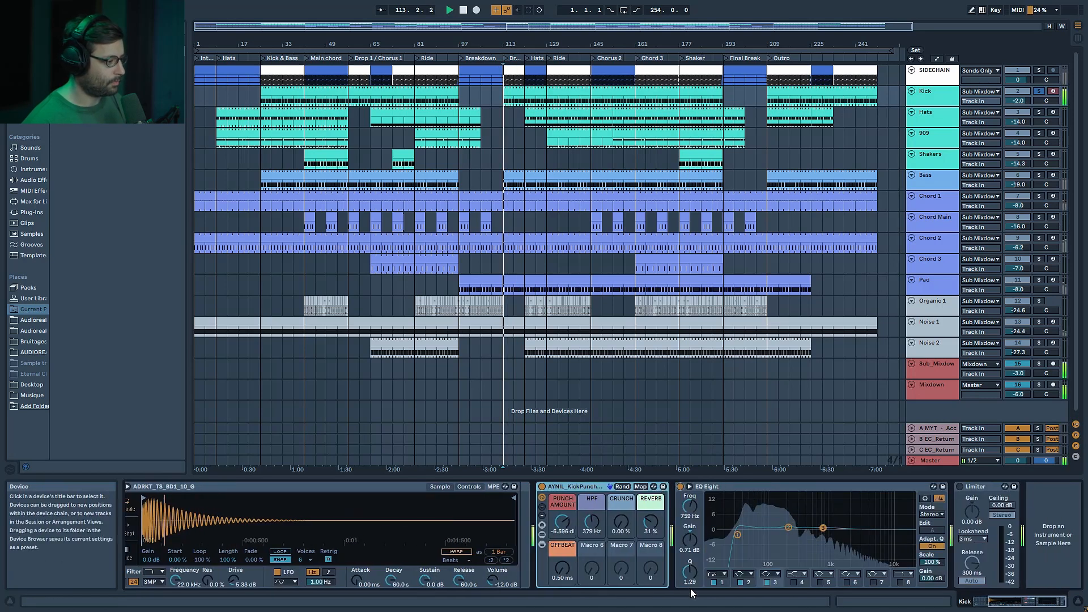
click(714, 582)
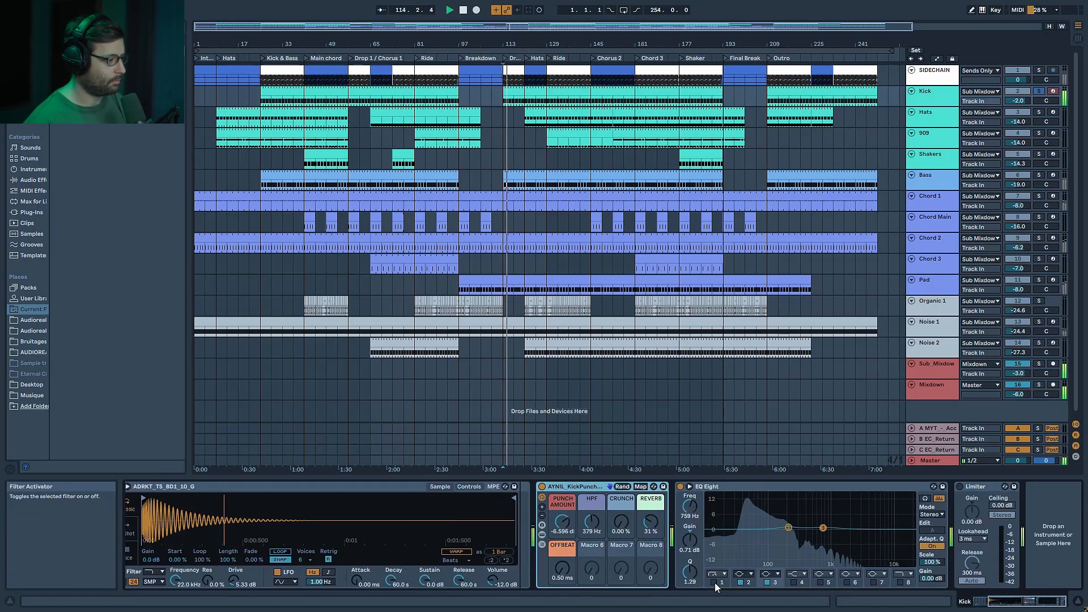
click(715, 582)
click(742, 581)
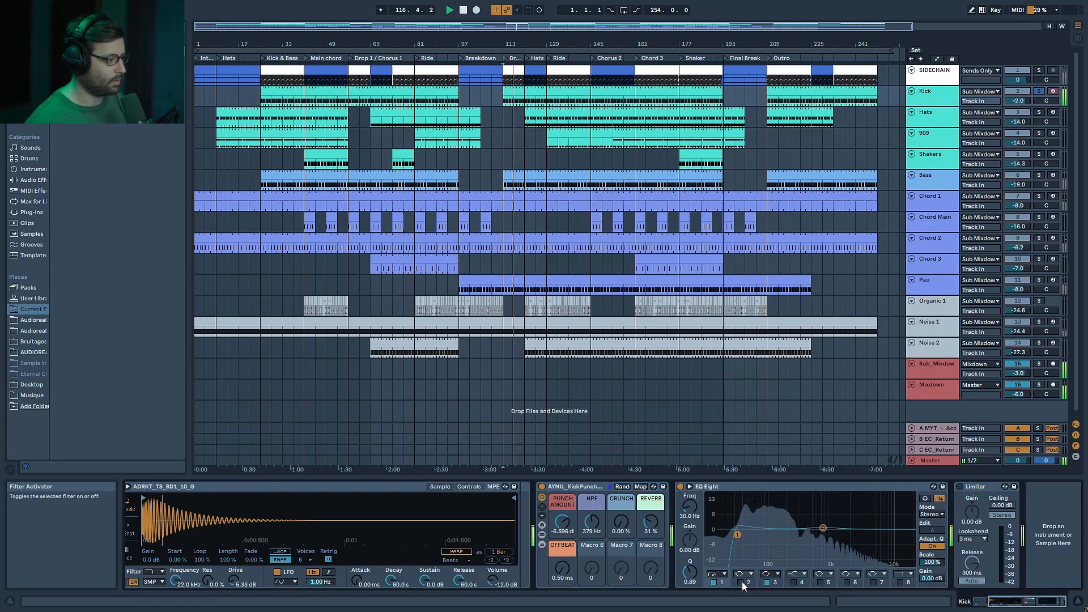
click(741, 582)
click(768, 582)
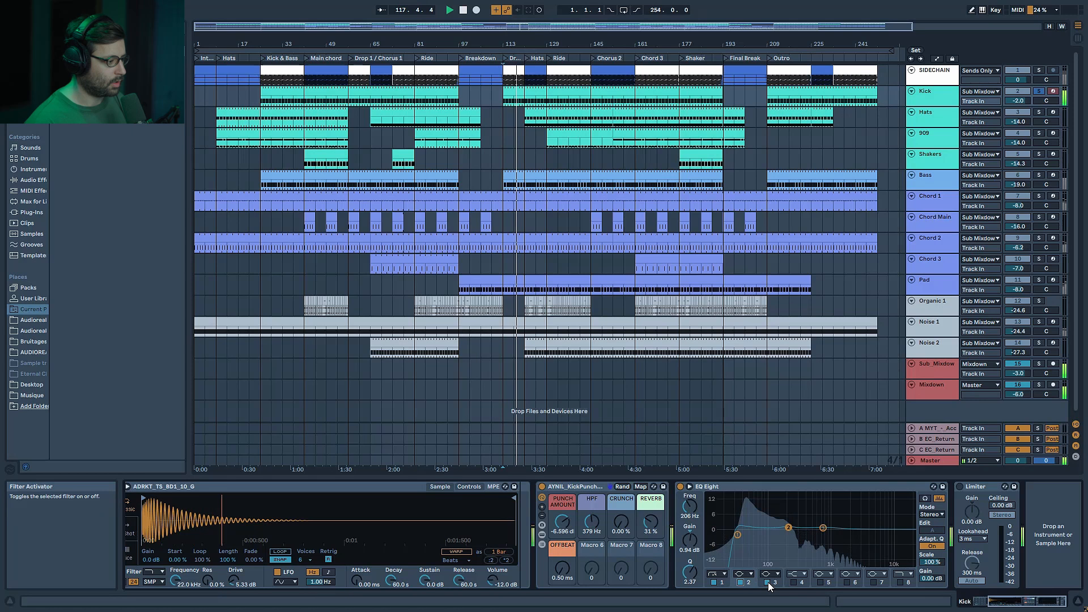
click(767, 582)
click(679, 487)
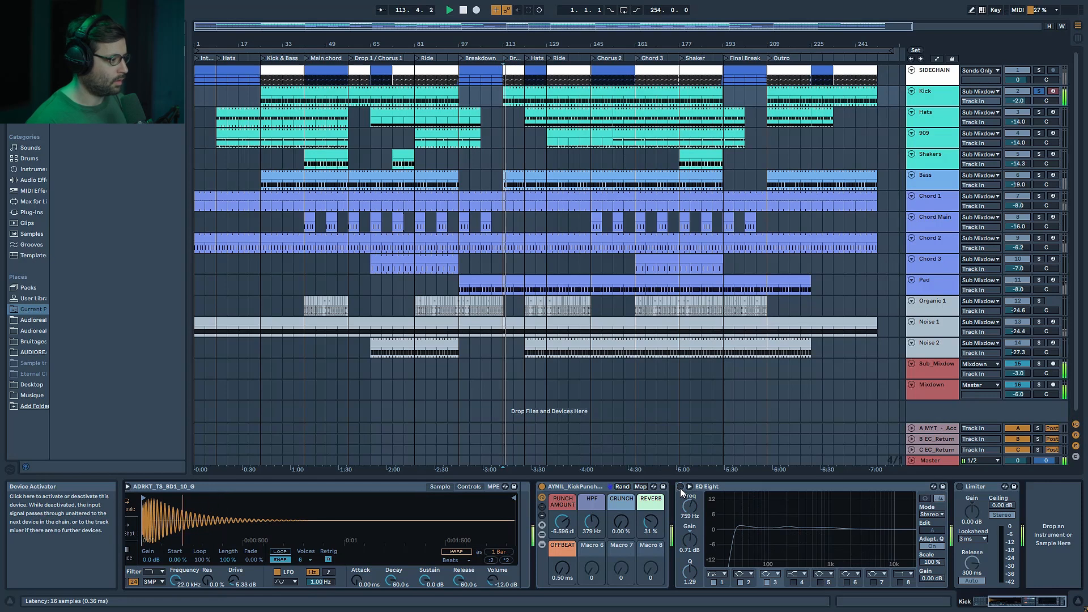
click(680, 488)
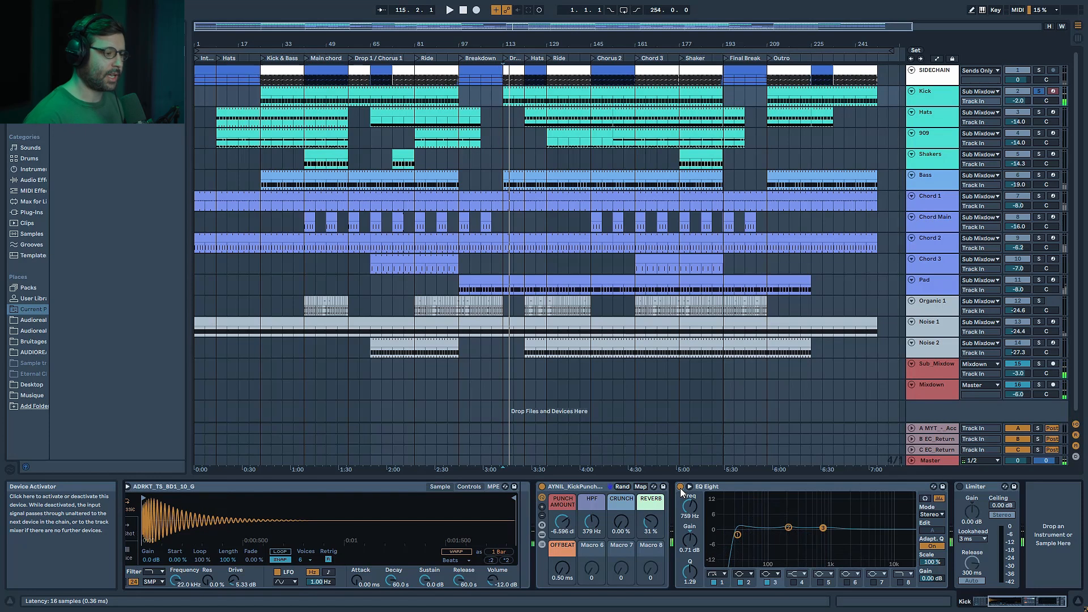
Activate the Limiter on the Kick track and play the soloed kick through it
click(960, 487)
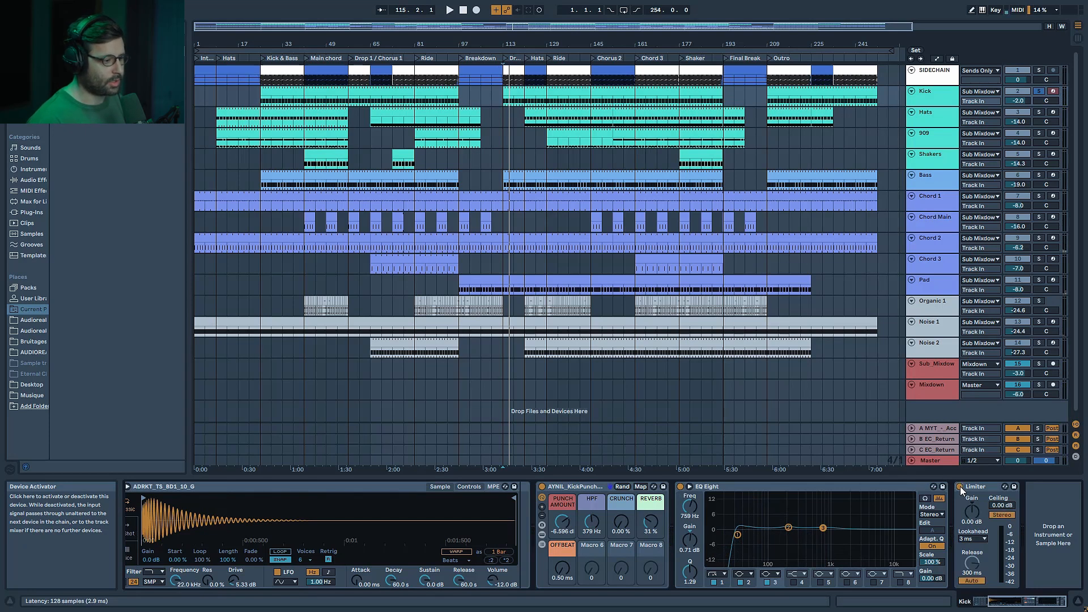
key(space)
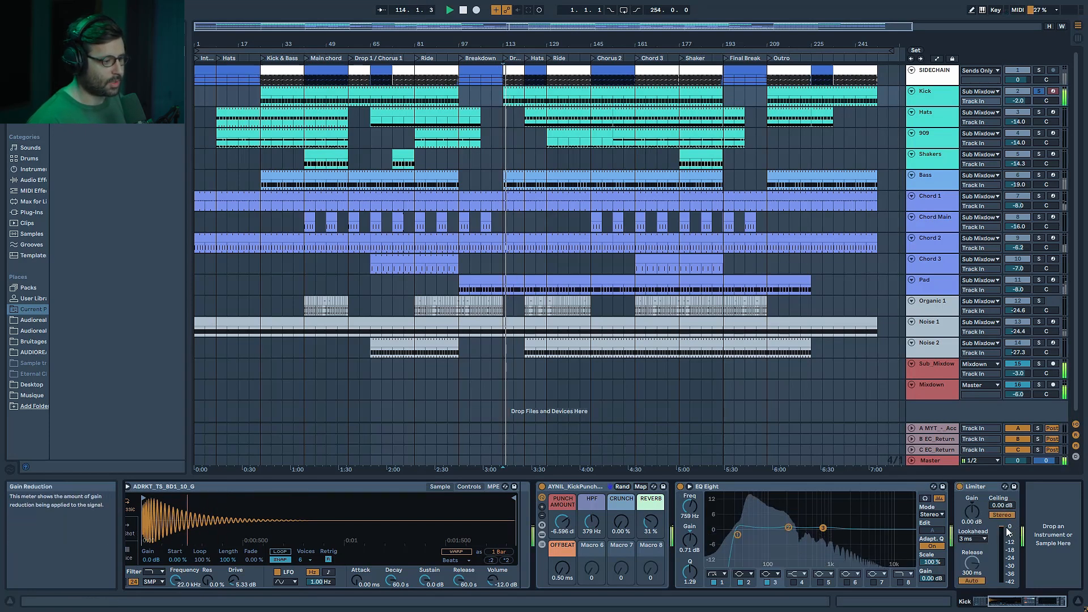
key(space)
Solo the Hats track and play its clips at bars 65 and 129
click(930, 121)
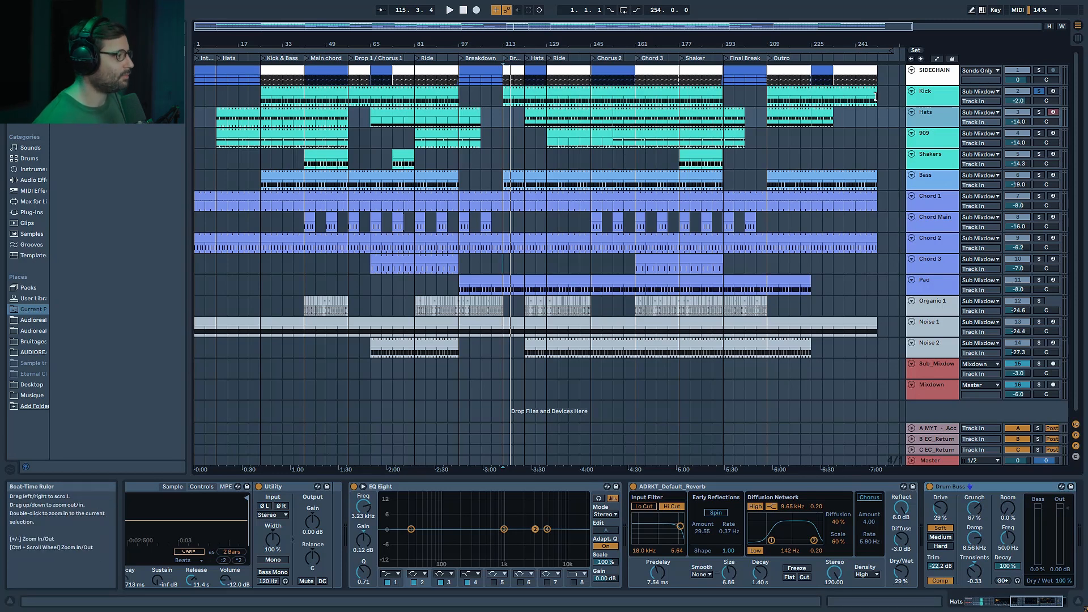
click(1039, 112)
click(376, 111)
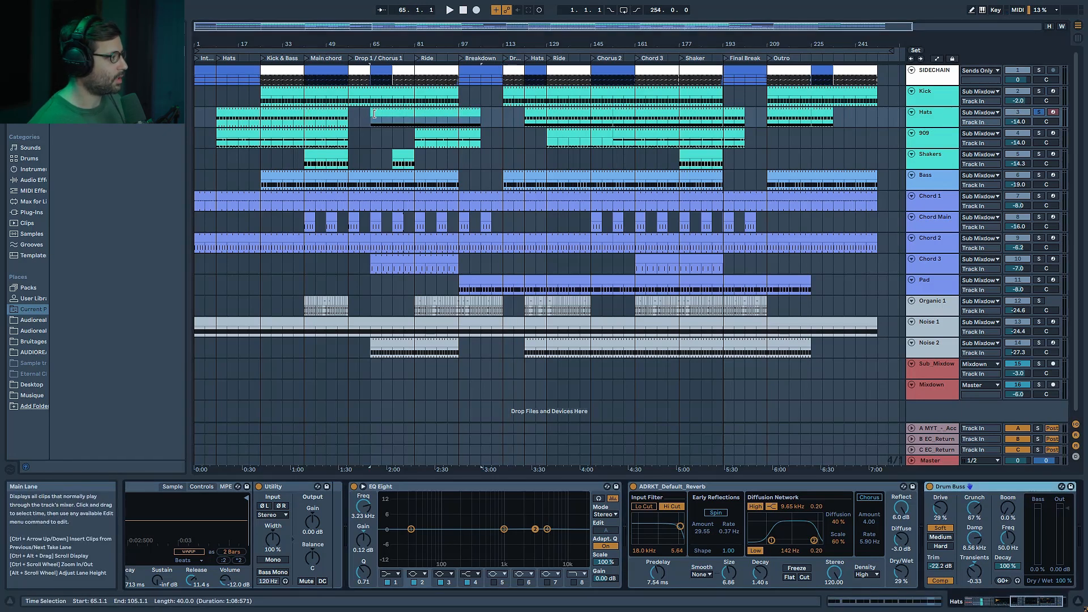
key(space)
click(573, 110)
key(space)
Show the Hats drum rack at the start of the device chain and select its CHH pad
drag(1029, 601, 976, 602)
key(space)
click(296, 569)
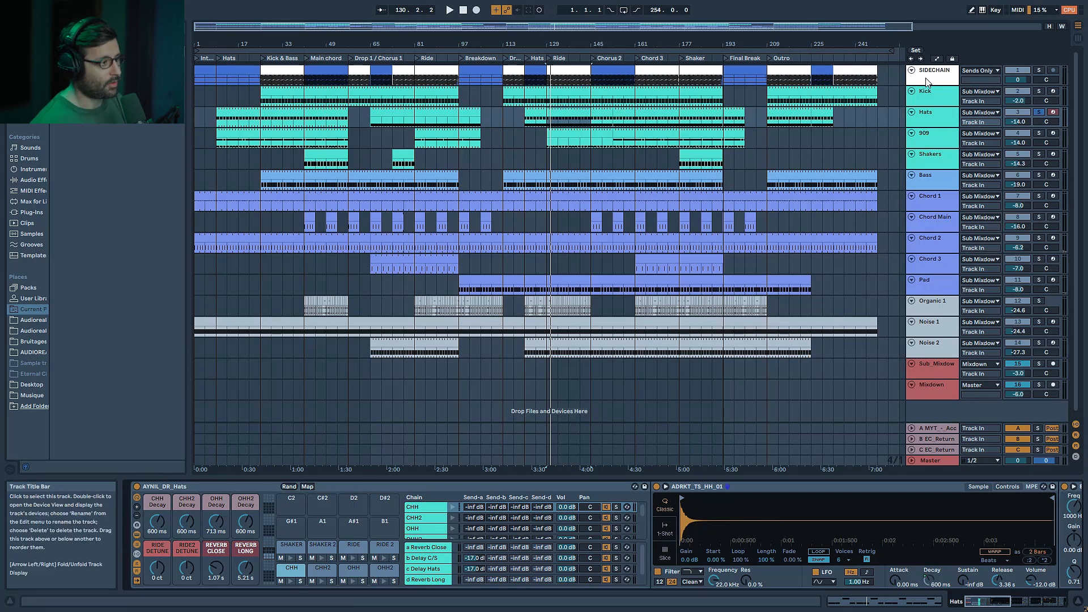
Open the Hats clip at bar 129 in the note editor, play it and select all its CHH notes
click(569, 114)
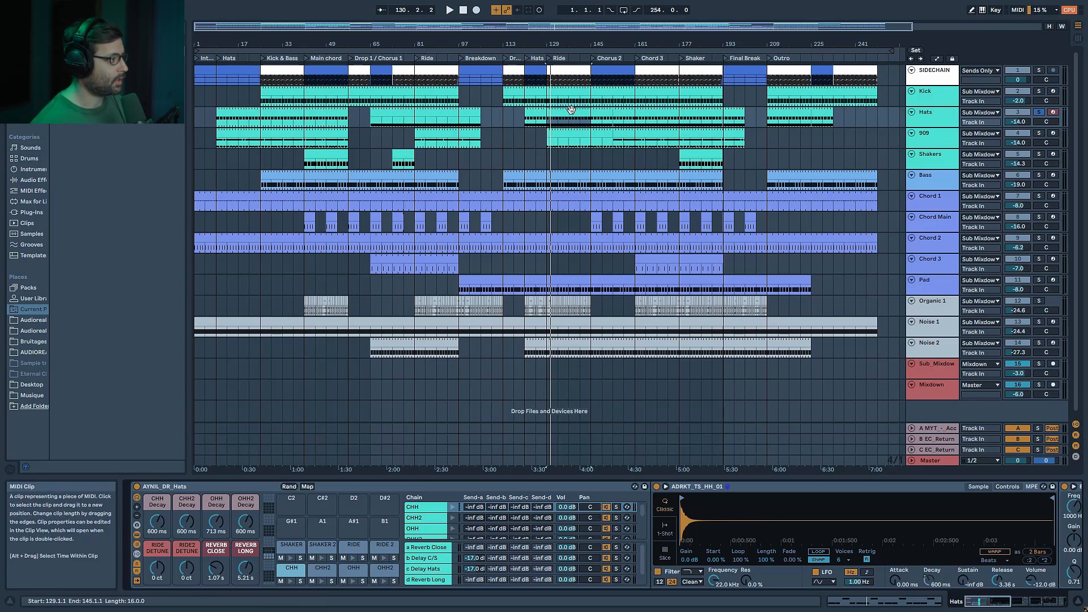
double_click(569, 113)
key(space)
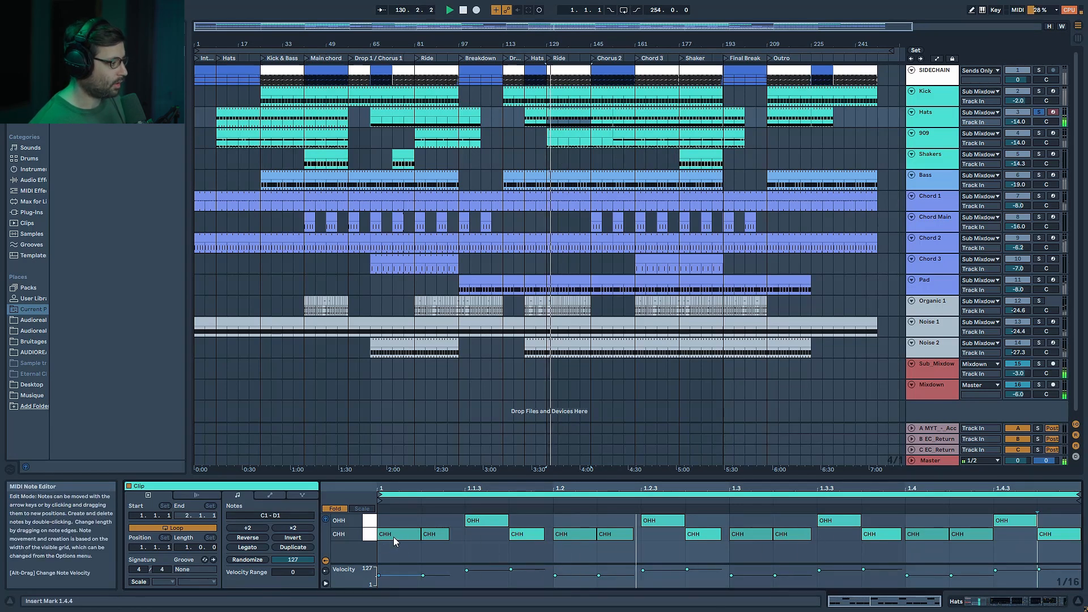
click(369, 537)
key(space)
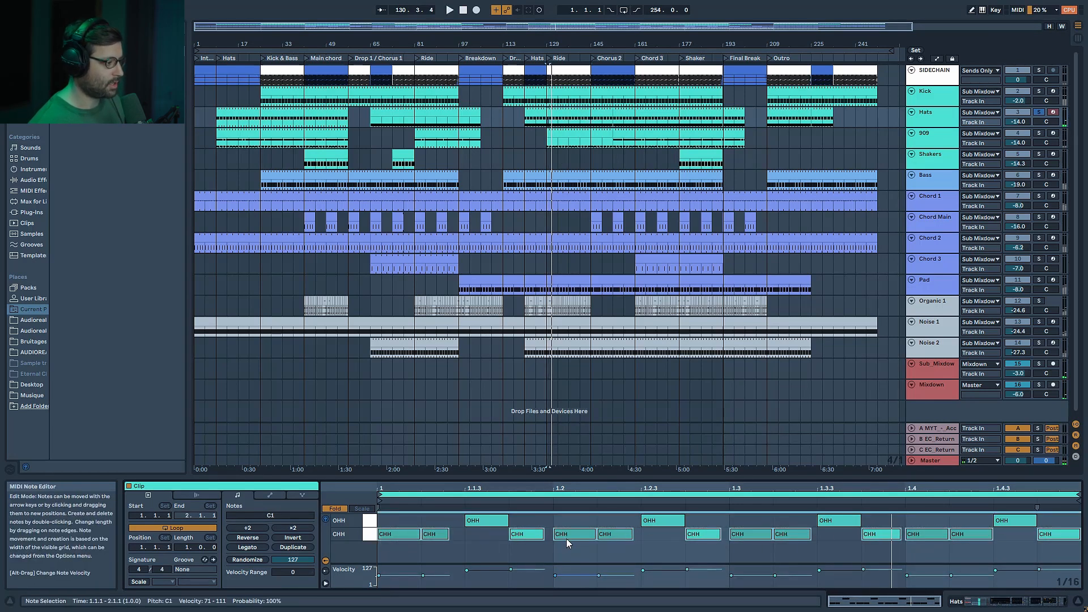
Return to the Hats effects chain and play the hats with the reverb and Drum Buss active
click(935, 118)
double_click(935, 117)
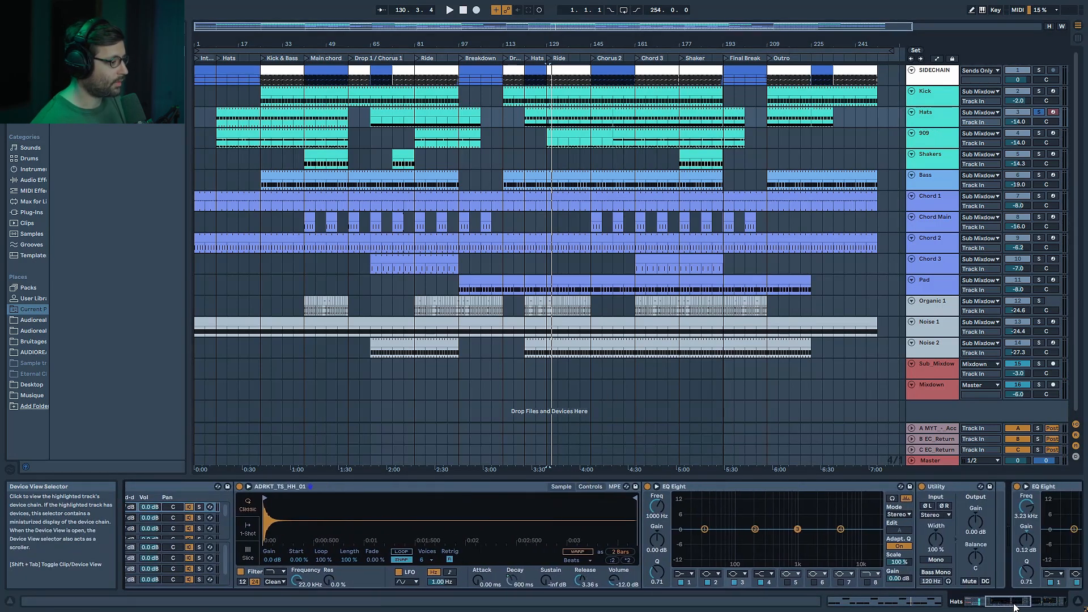
click(1024, 608)
key(space)
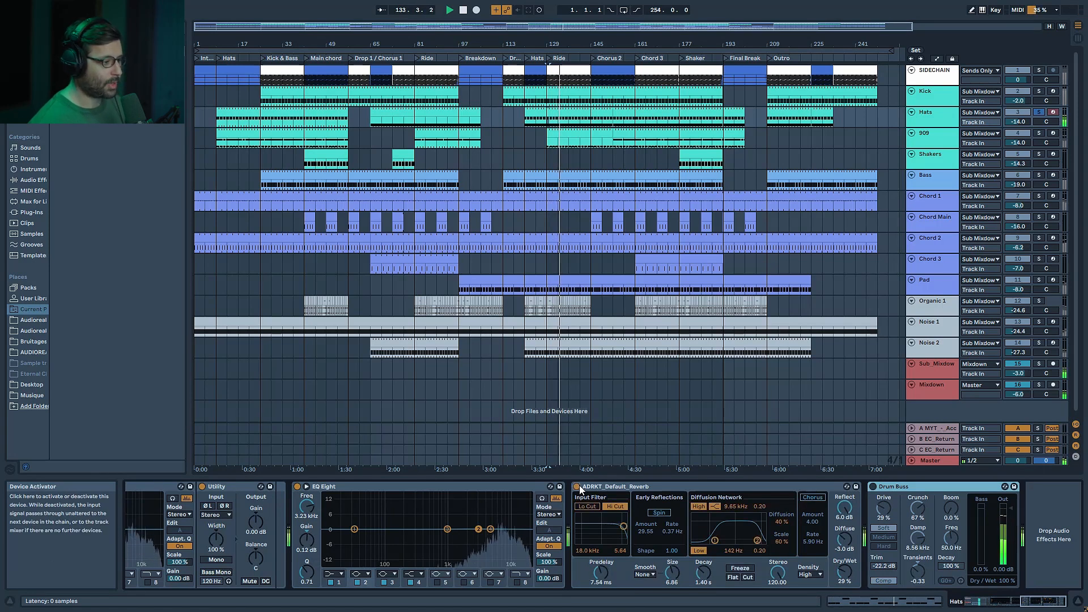
click(873, 486)
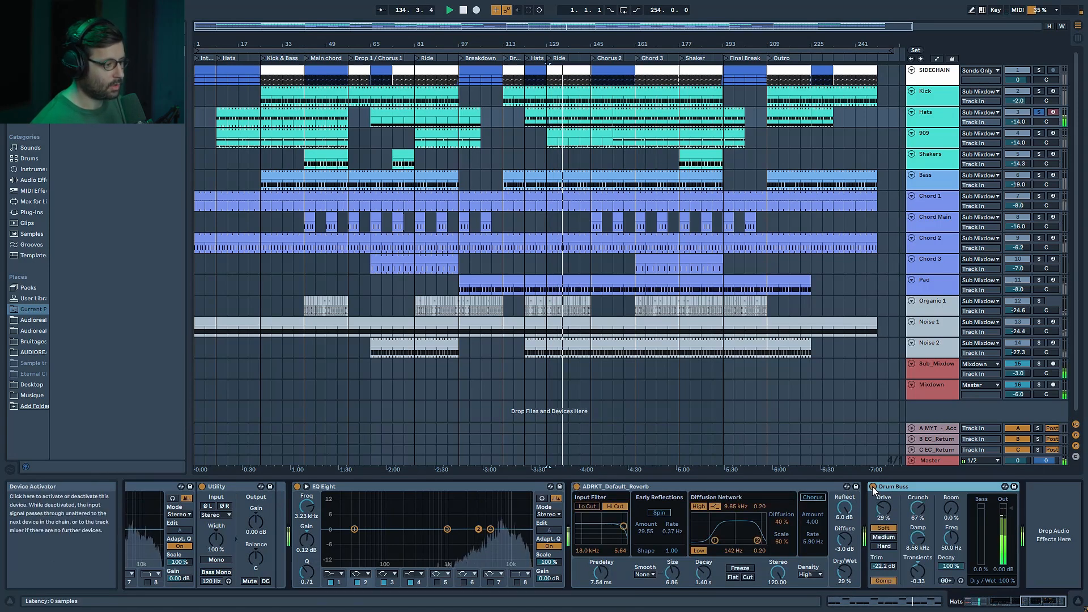
key(space)
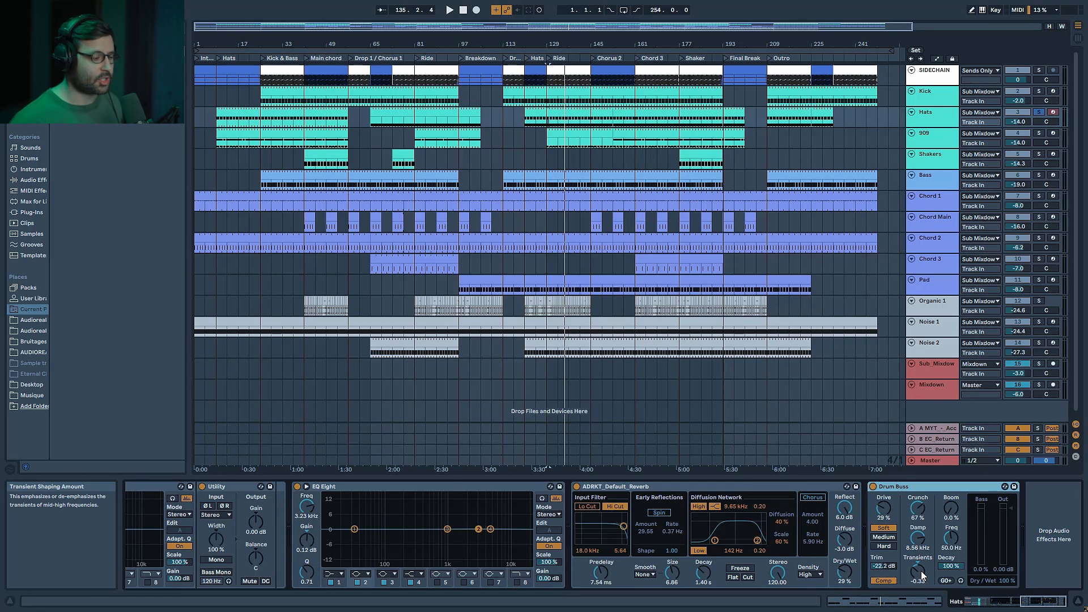
Compare the soloed hats with Drum Buss bypassed and enabled during playback
key(space)
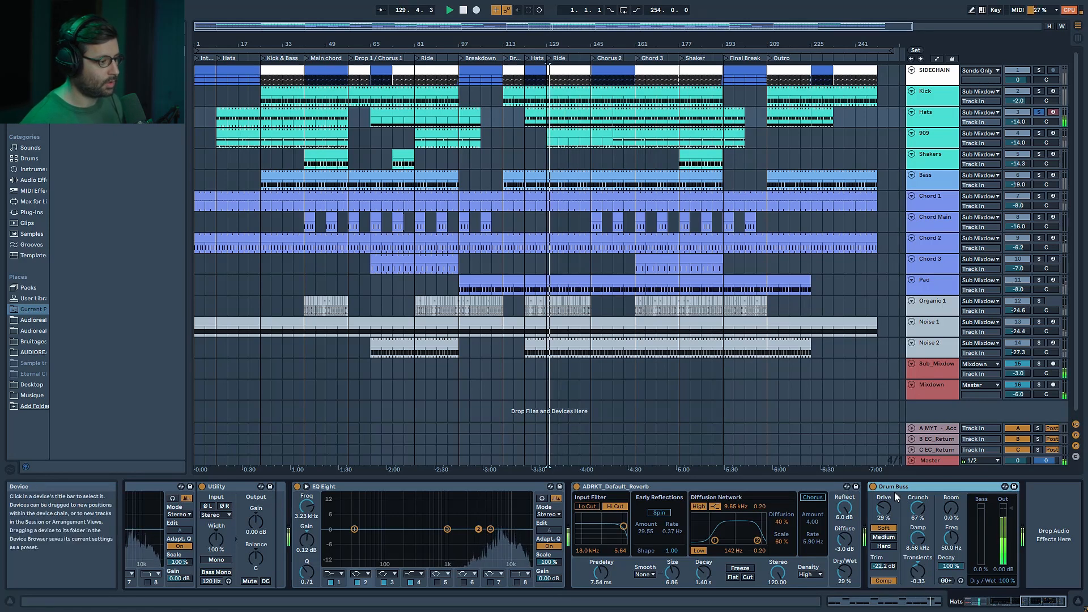
click(873, 487)
click(873, 487)
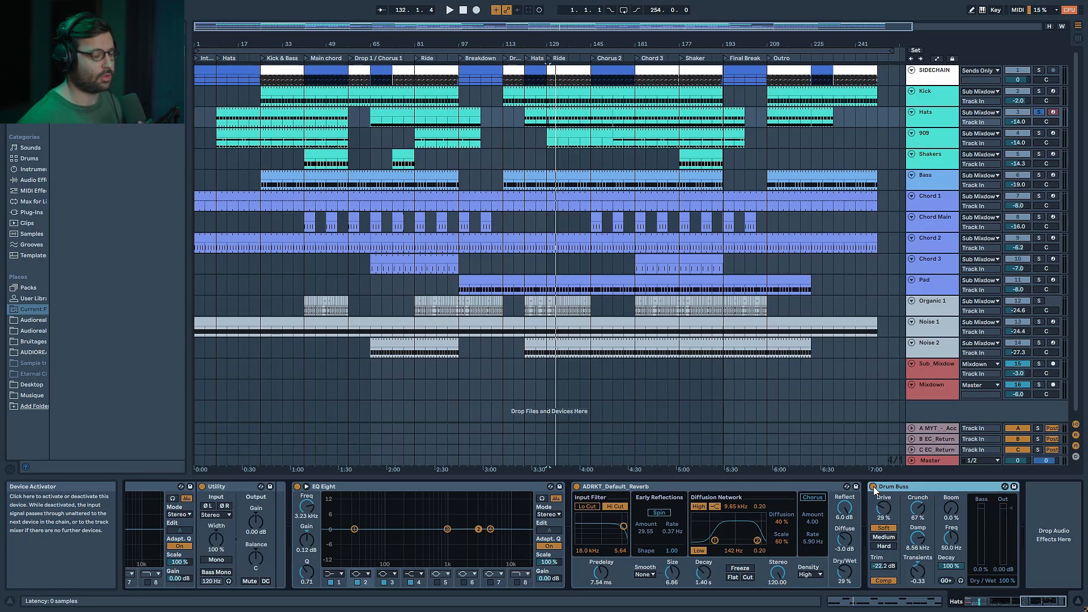
Examine the notes and velocities of the Hats clips at bars 41 and 65, and play the bar 65 clip
click(340, 110)
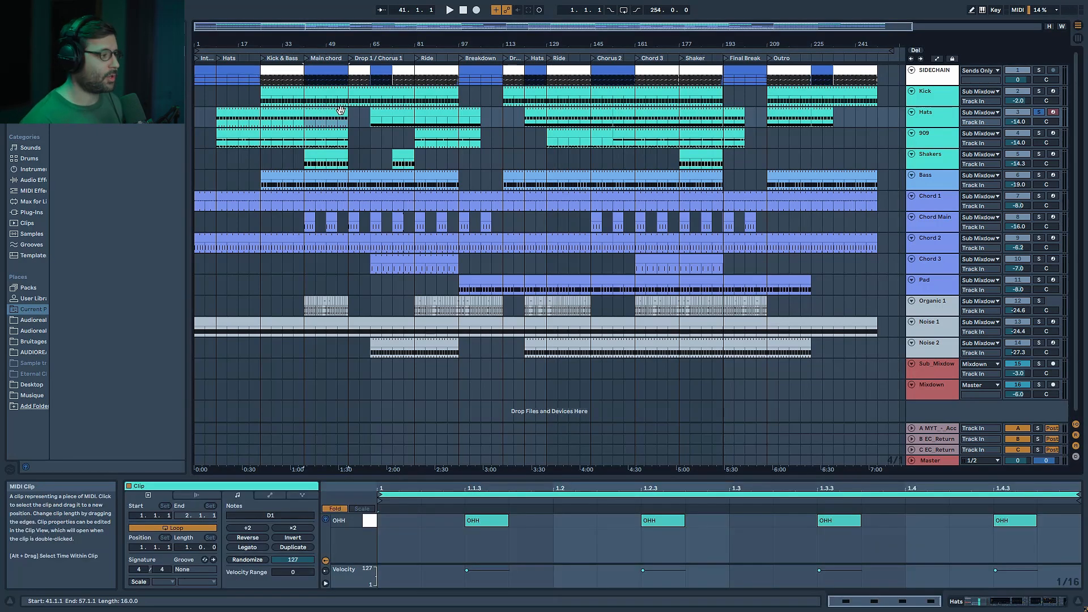
click(408, 116)
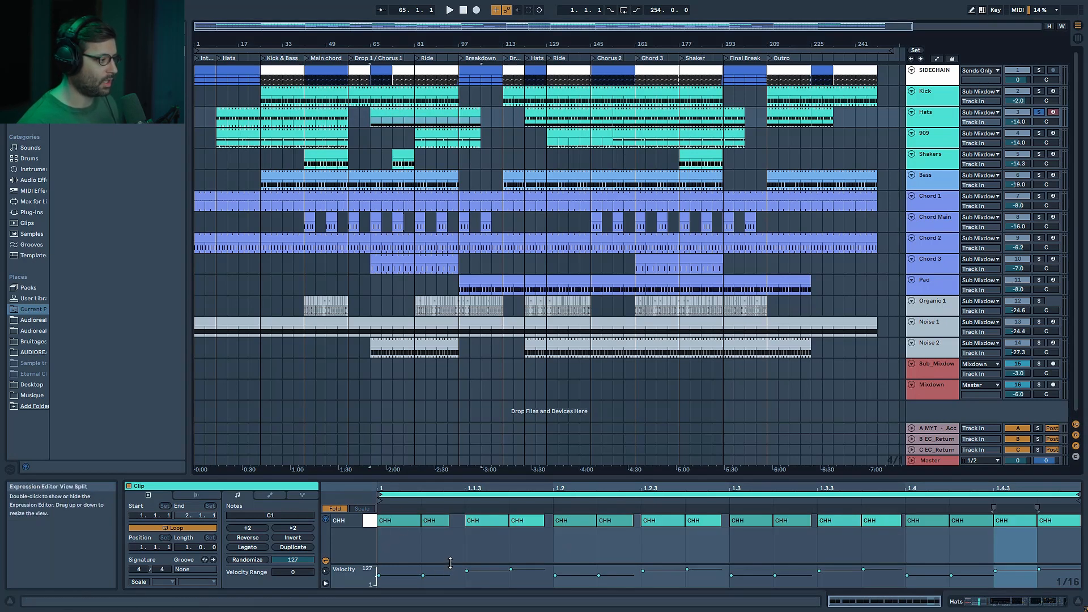
drag(450, 564, 449, 560)
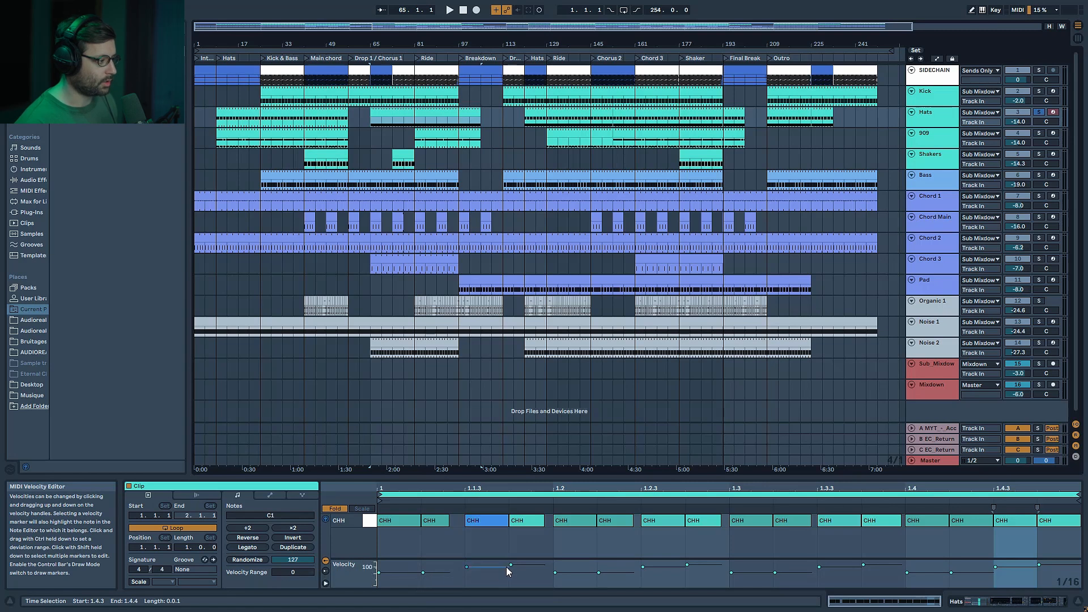
click(409, 112)
key(space)
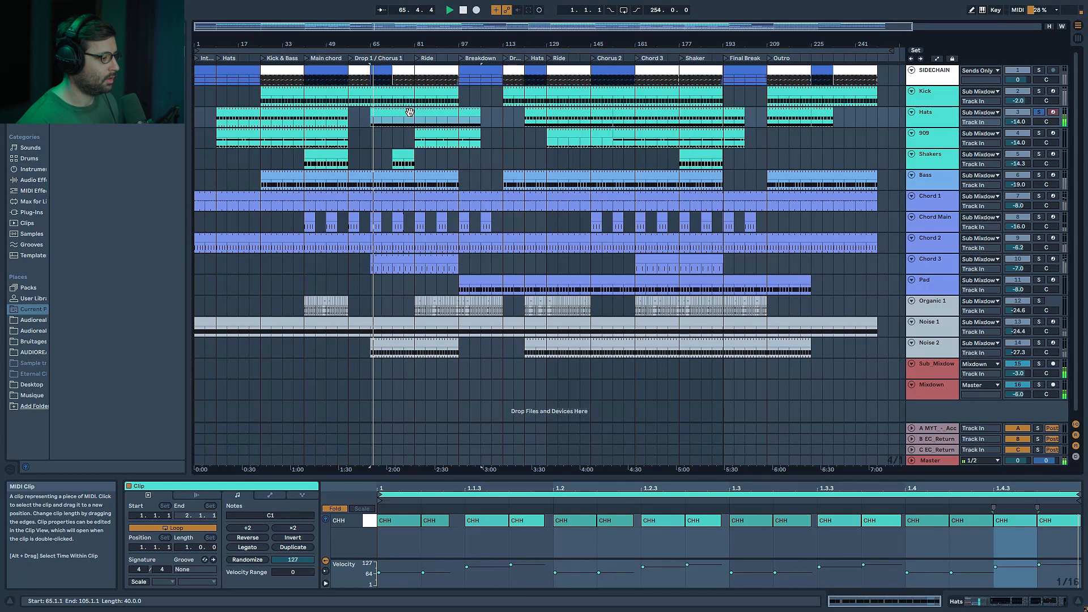
key(space)
Select all OHH notes in the Hats clip at bar 121, move them to the CHH row and return them to OHH
click(544, 109)
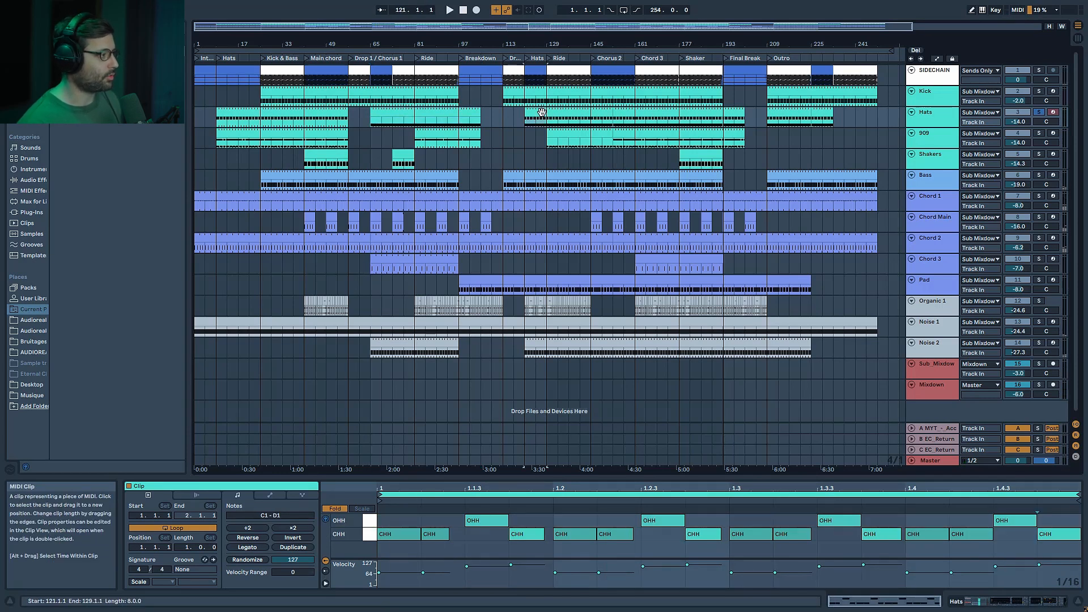
click(371, 521)
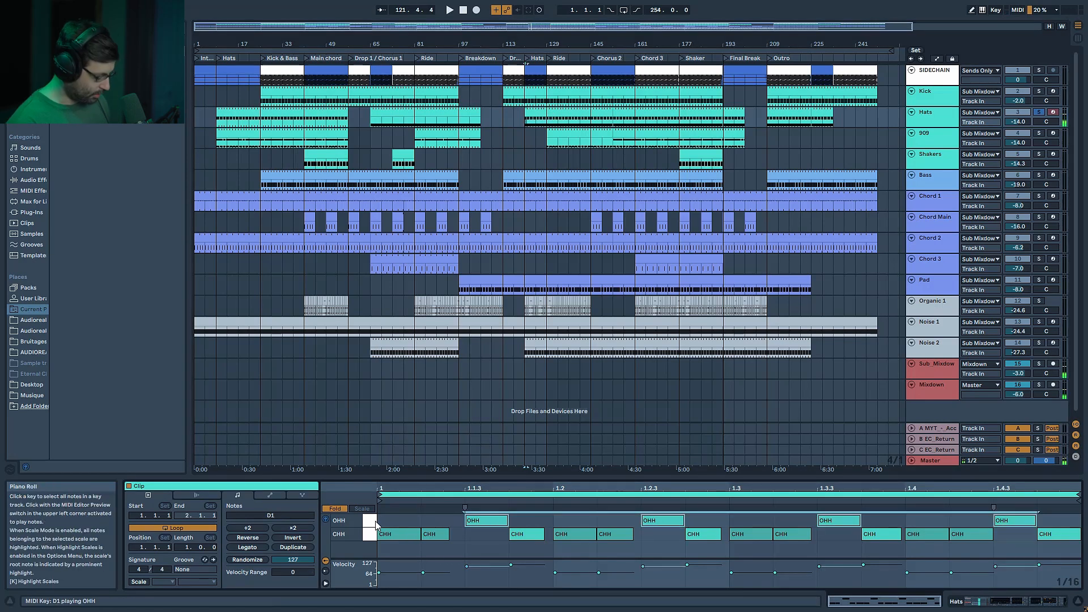
key(Down)
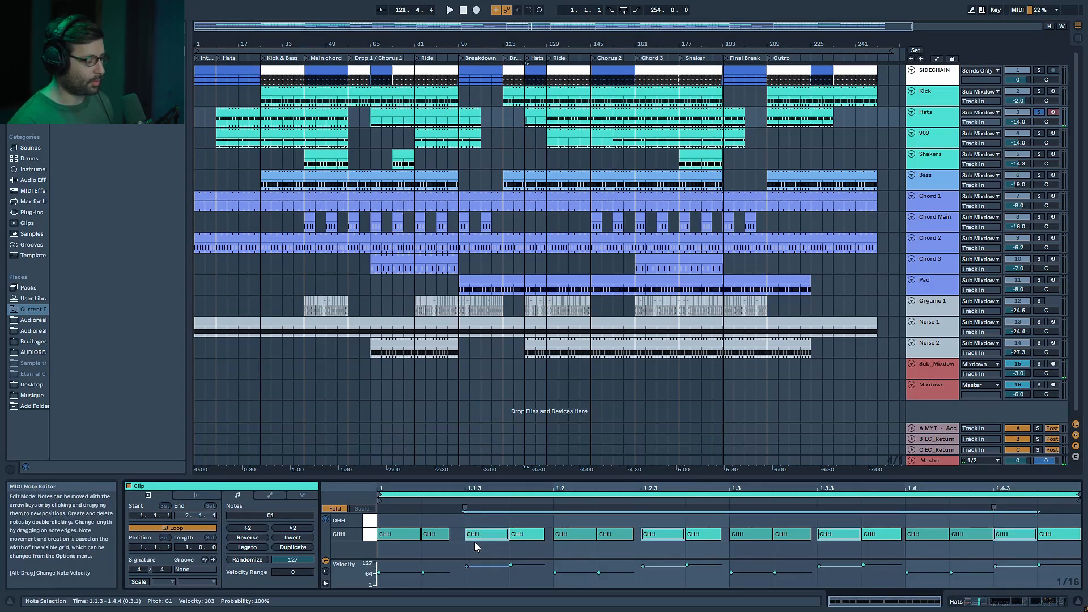
key(Up)
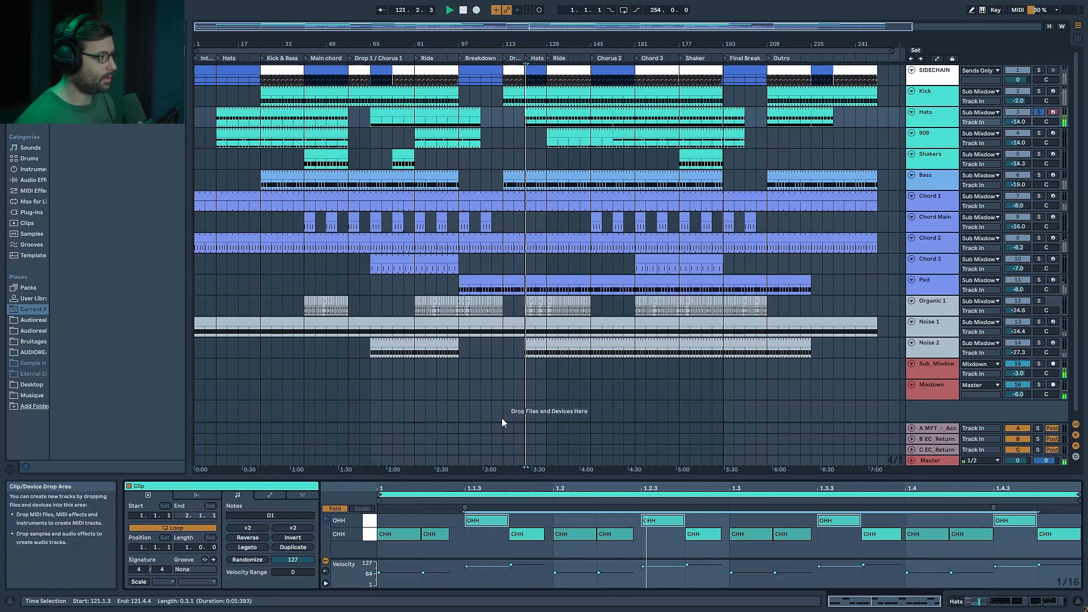
Open the 909 track's bar 41 clip, audition its Open Hi Hat row and play the soloed Ride and Open Hi Hat pattern
click(941, 134)
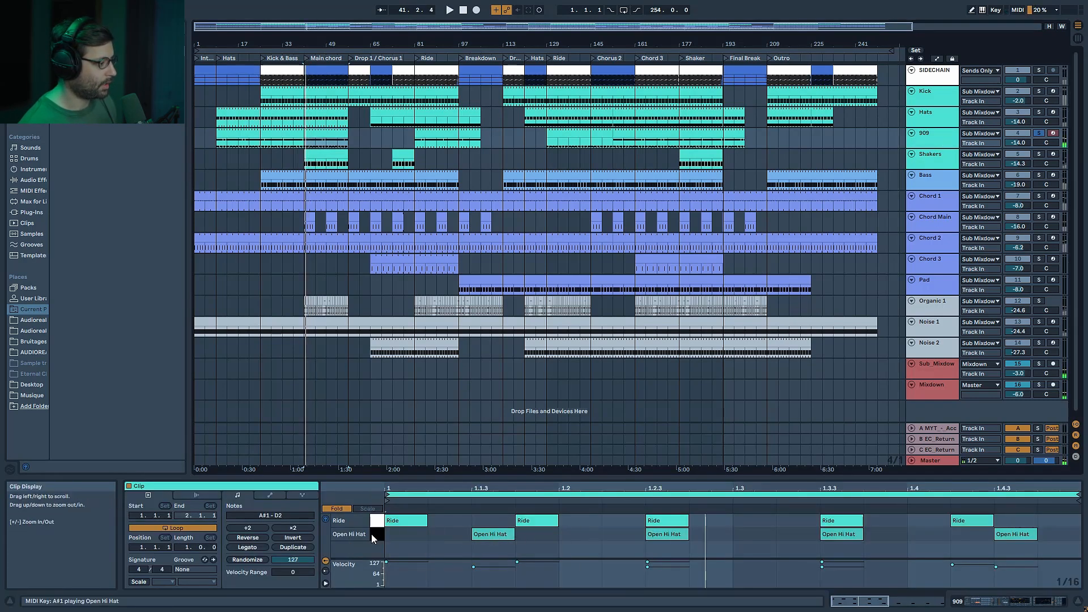
click(371, 534)
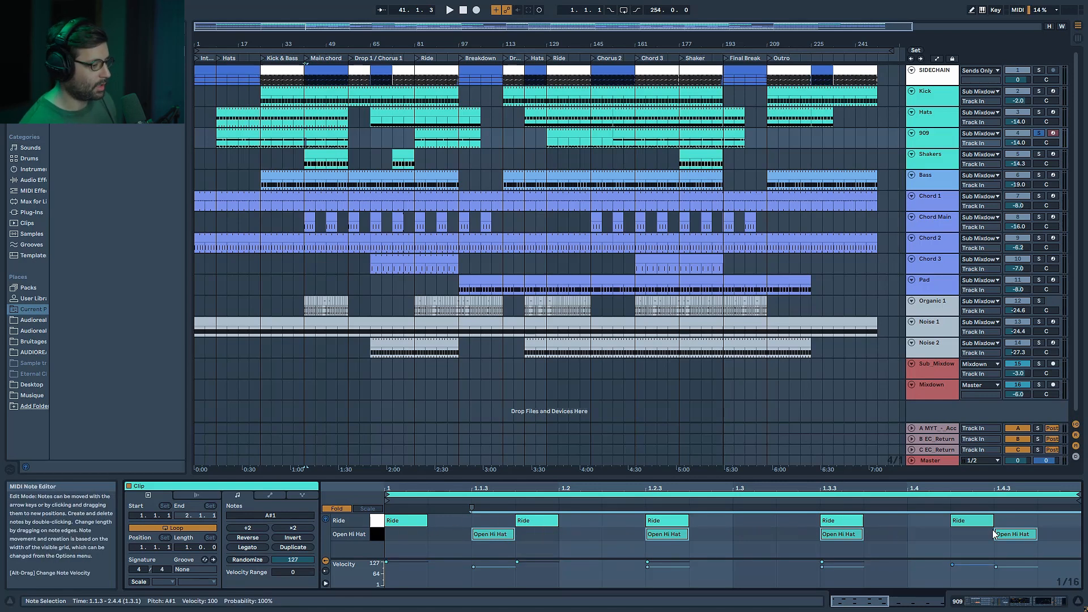
key(space)
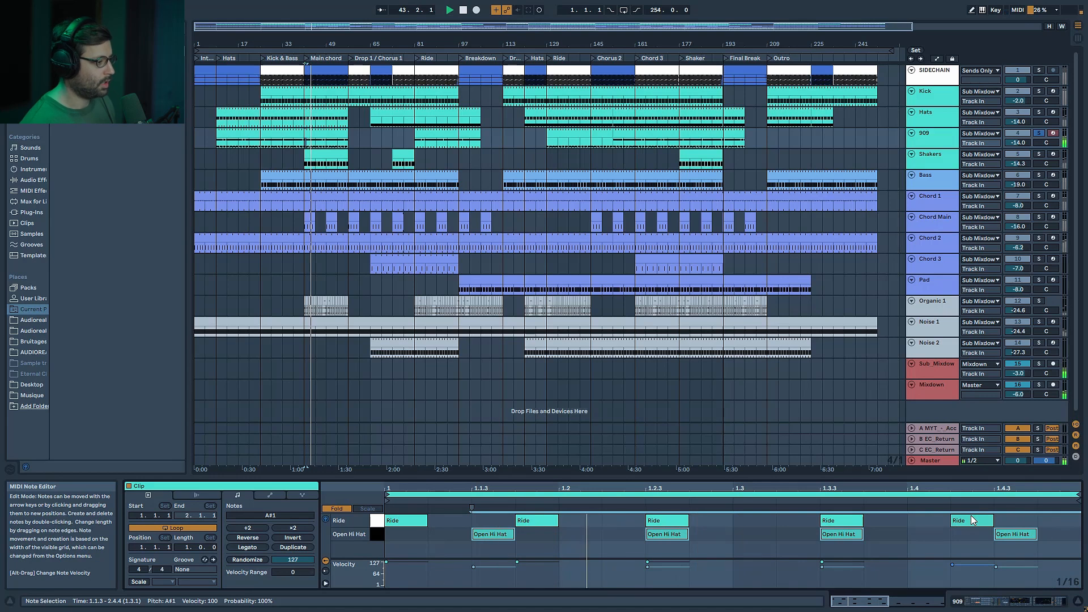
Show the 909 Core Kit's Open Hi Hat pad and go through the track's effects from ADRKT_Default_Reverb to Drum Buss
click(1023, 599)
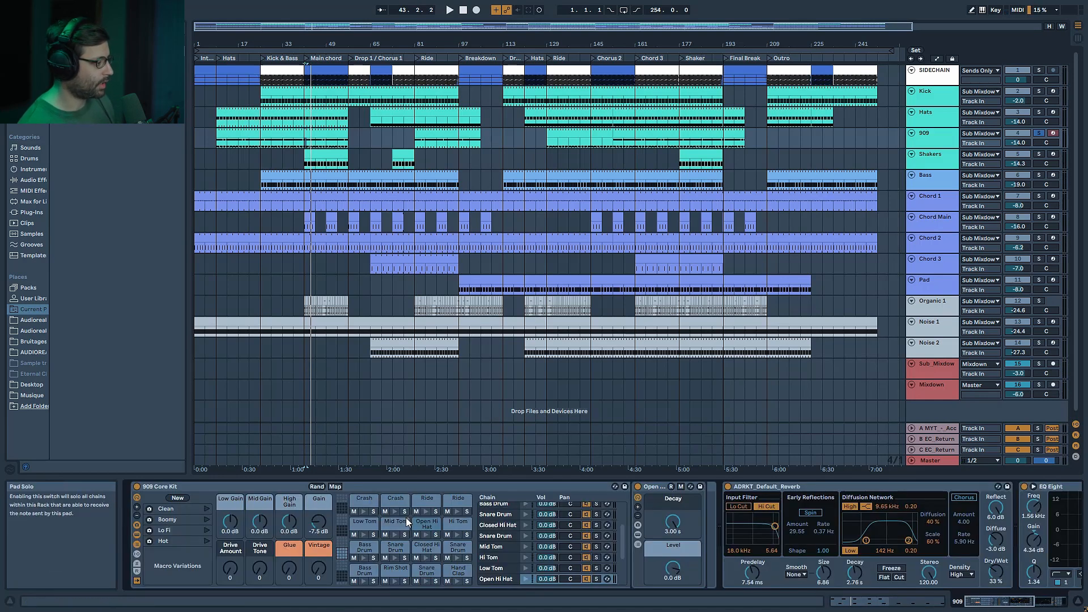
click(427, 501)
click(423, 525)
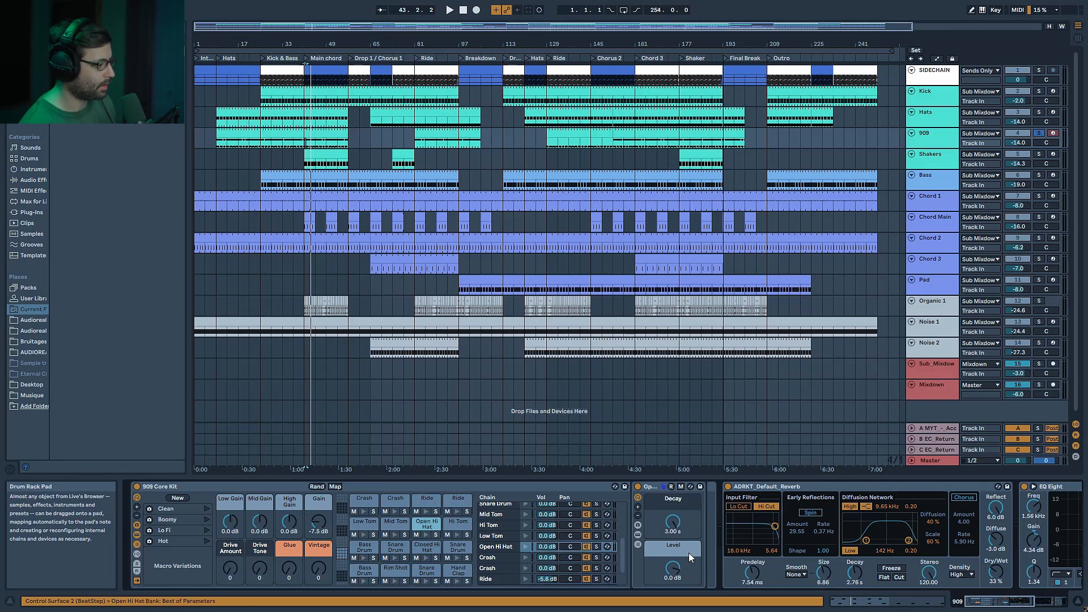
scroll(567, 538, right, 5)
click(486, 489)
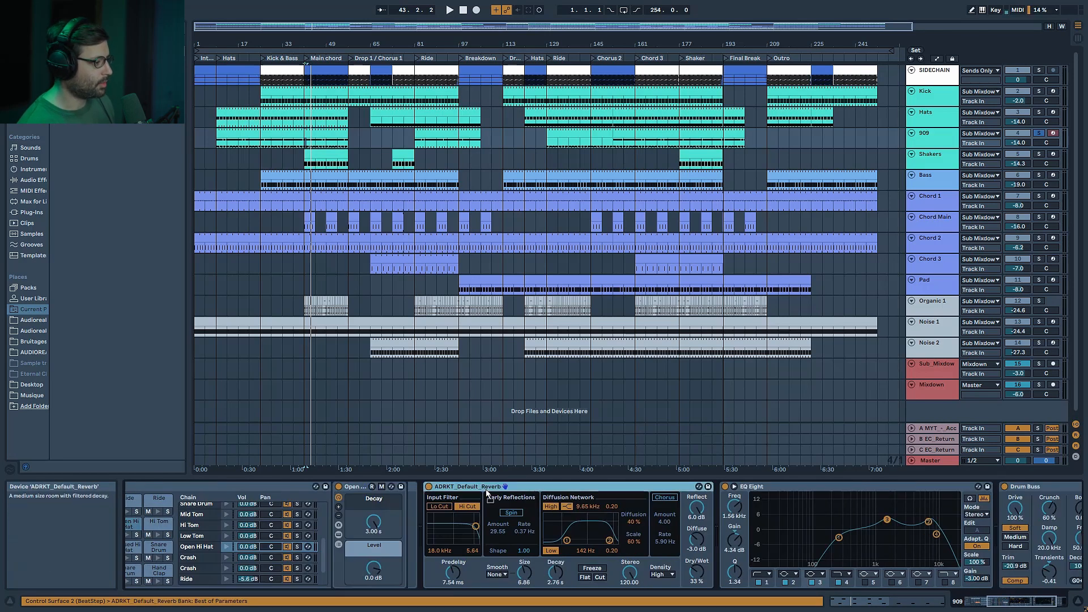
click(1037, 488)
Bypass the 909 track's reverb, EQ Eight and Drum Buss together, reactivate only the reverb and play the pattern
key(Caps_Lock)
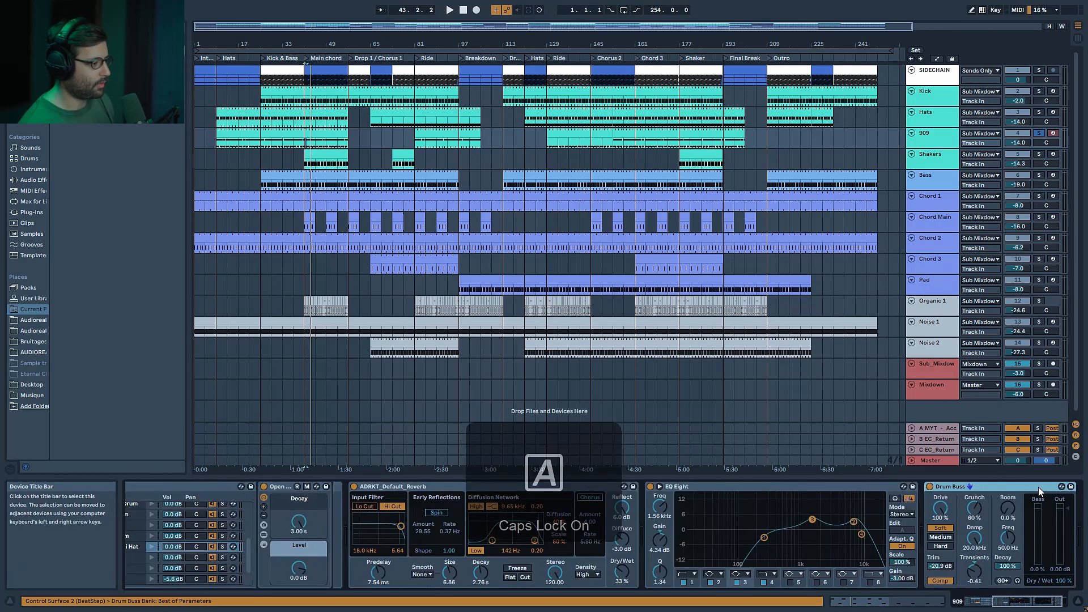
shift+click(457, 488)
click(357, 487)
click(355, 488)
key(space)
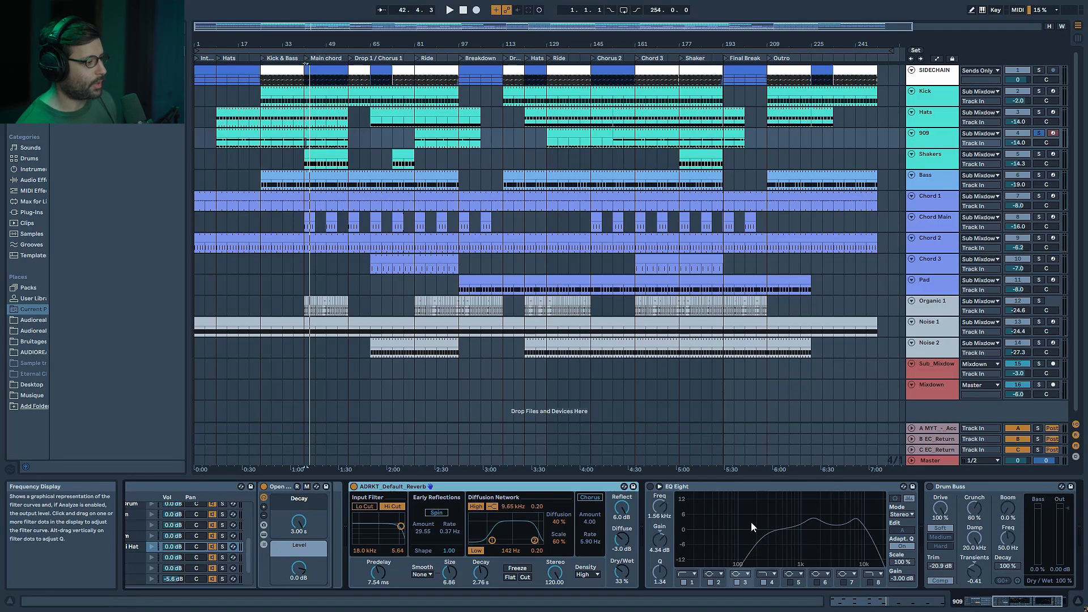
Reactivate EQ Eight on the 909 track and compare its curve with filter 4 off and on
click(650, 487)
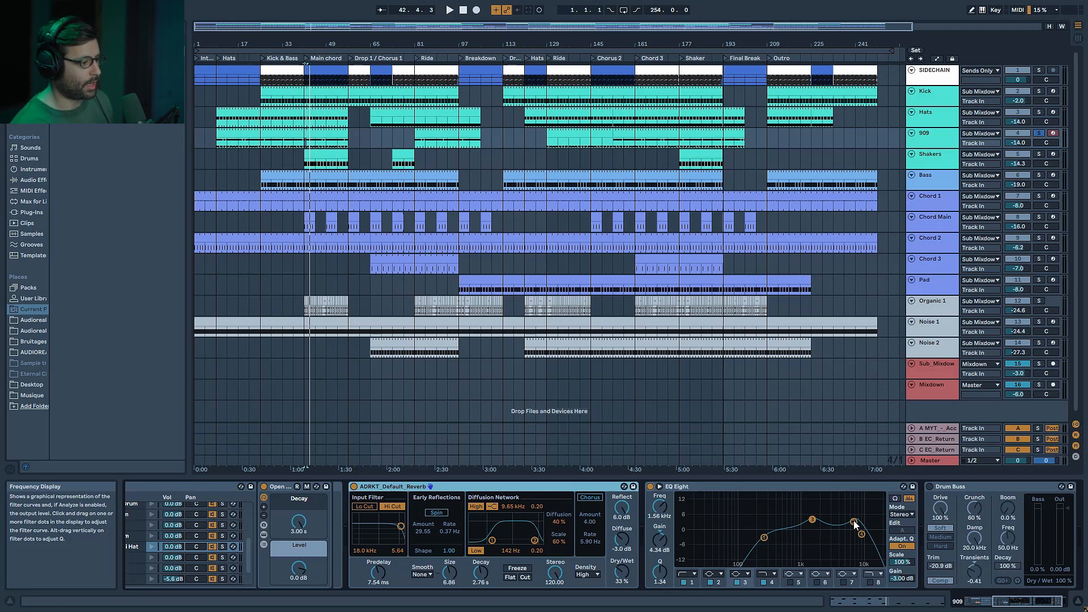
click(766, 583)
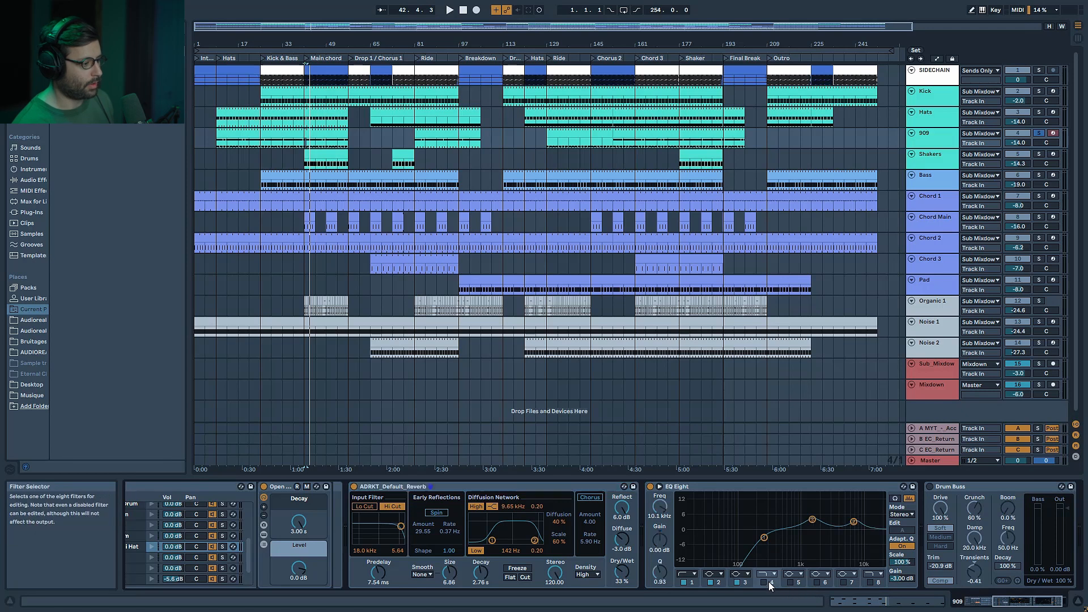
click(765, 583)
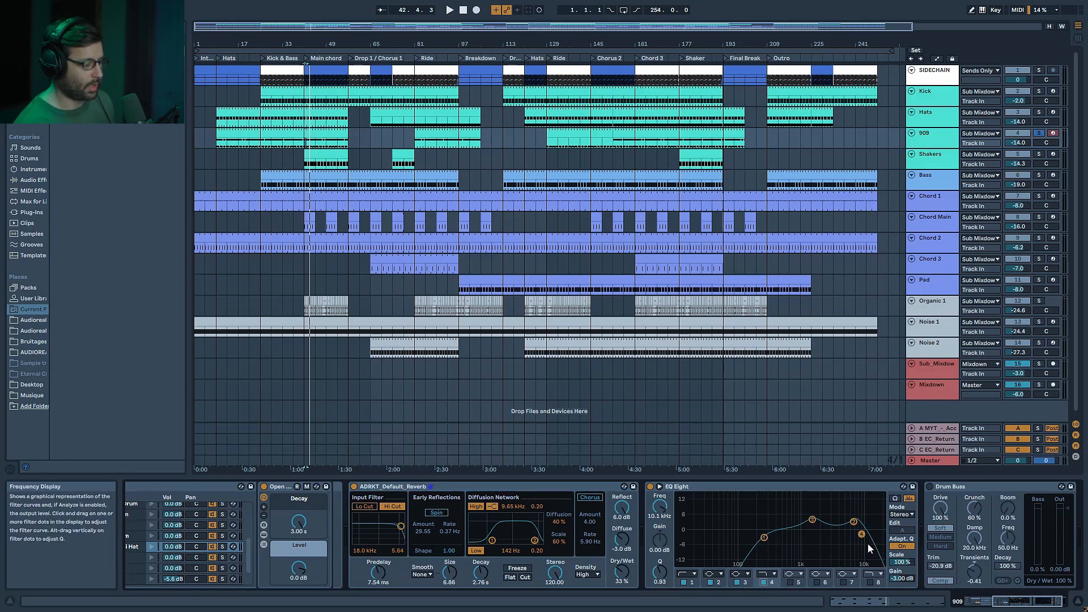
During 909 playback, switch EQ Eight's filters 1 to 4 off and back on, and compare the sound with the whole EQ bypassed
click(765, 583)
key(space)
click(737, 582)
click(711, 583)
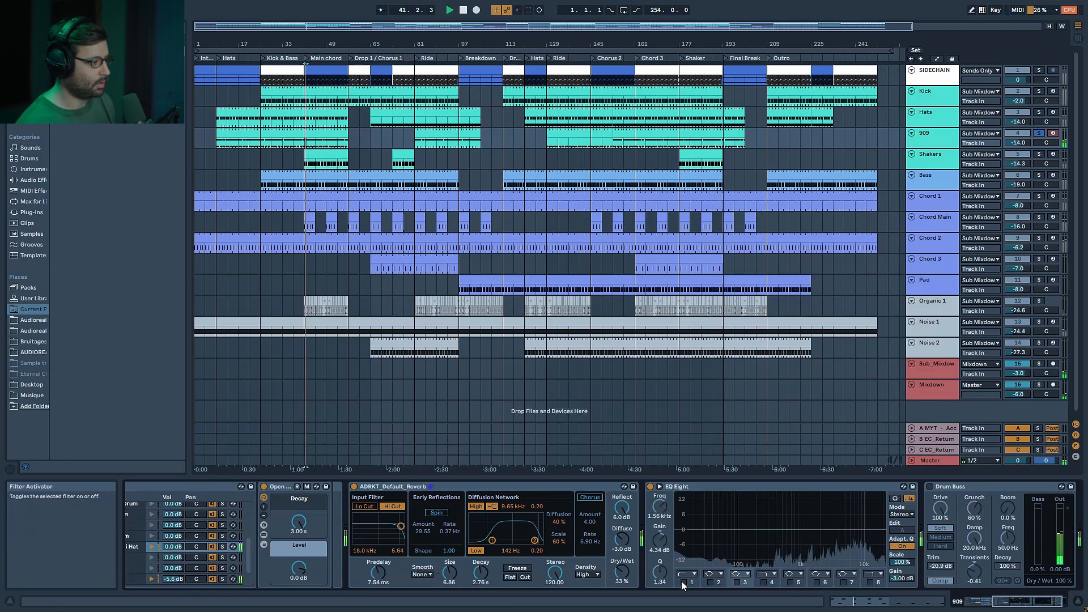
click(711, 582)
click(737, 582)
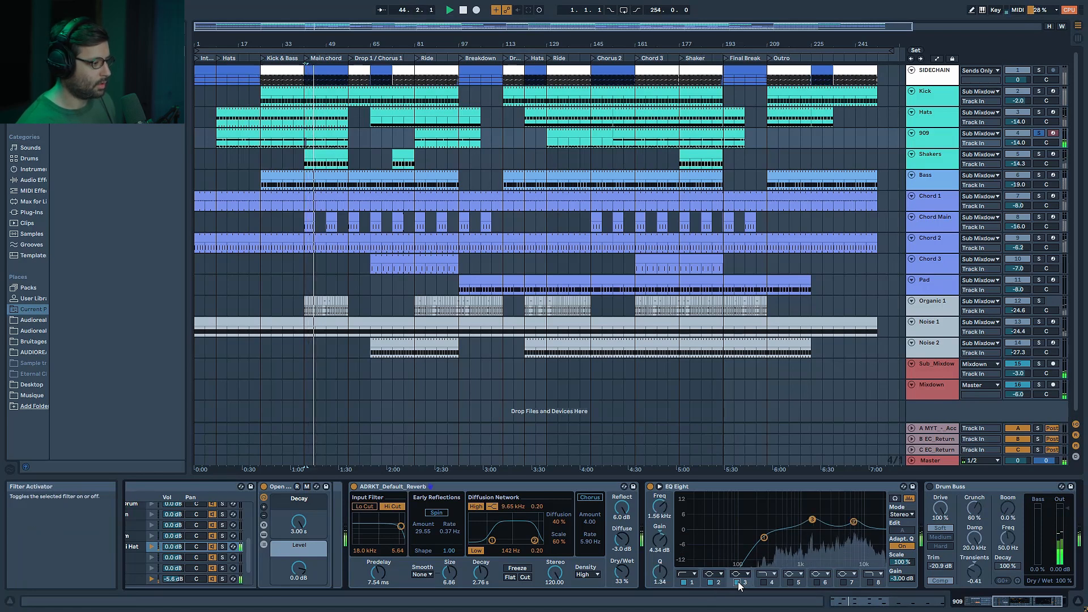
click(765, 583)
click(765, 583)
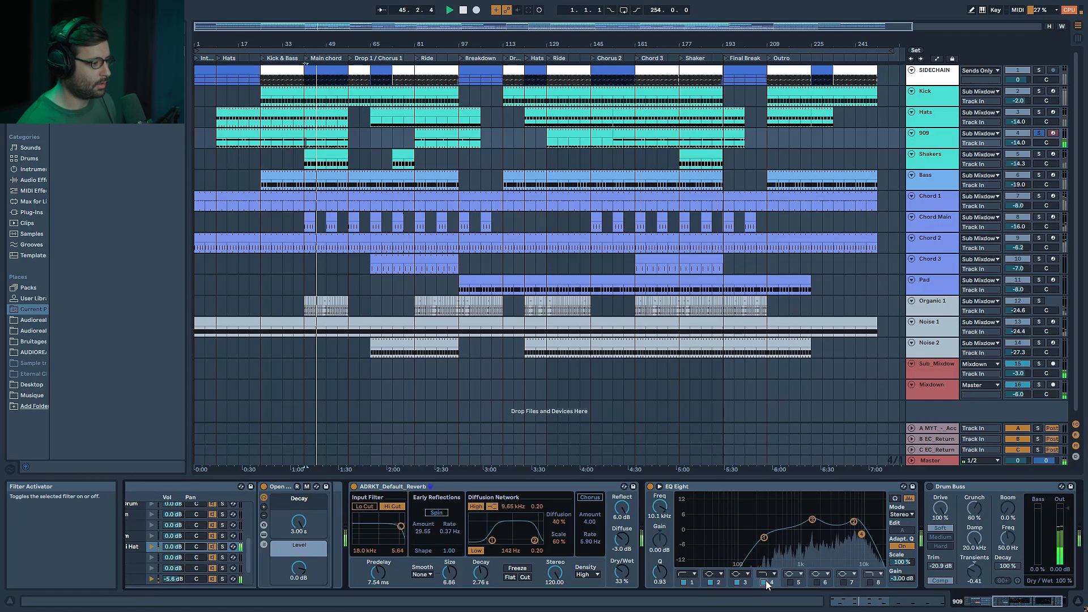
click(650, 487)
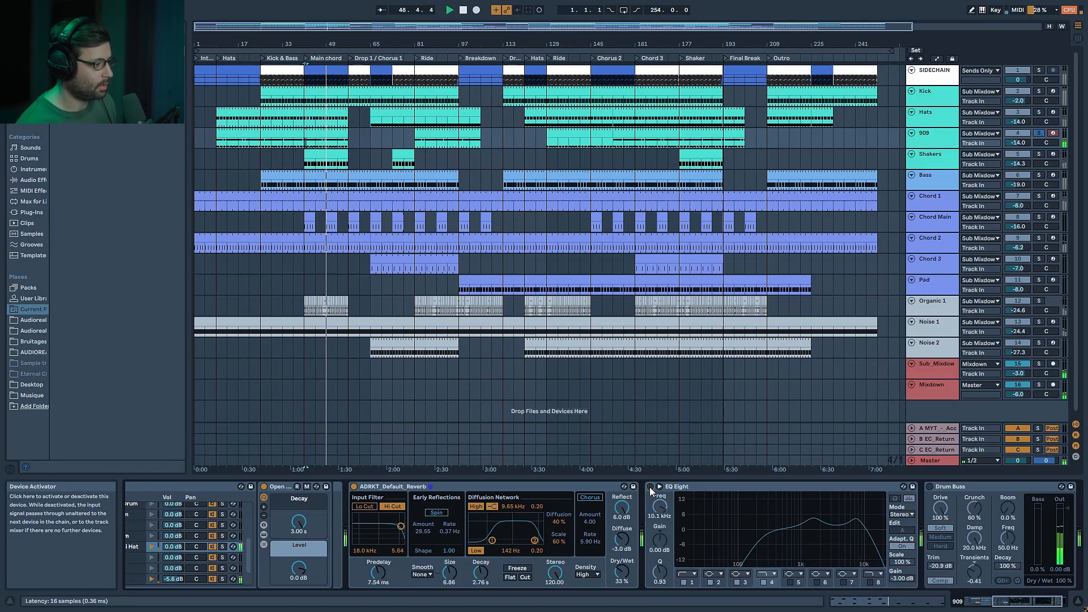
click(650, 487)
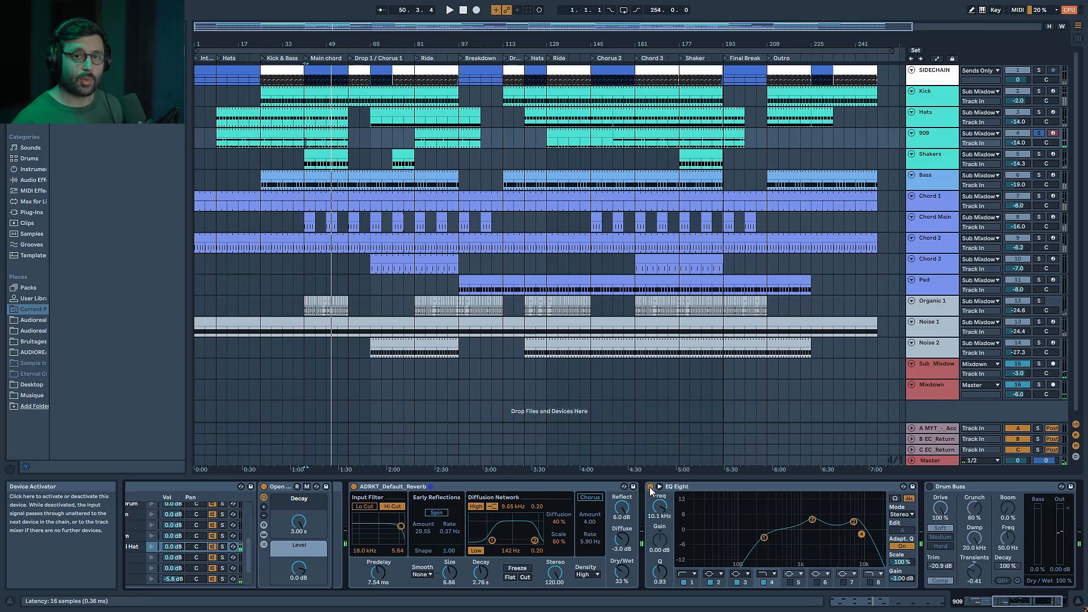
Reactivate Drum Buss on the 909 track and play the soloed pattern through it
click(930, 487)
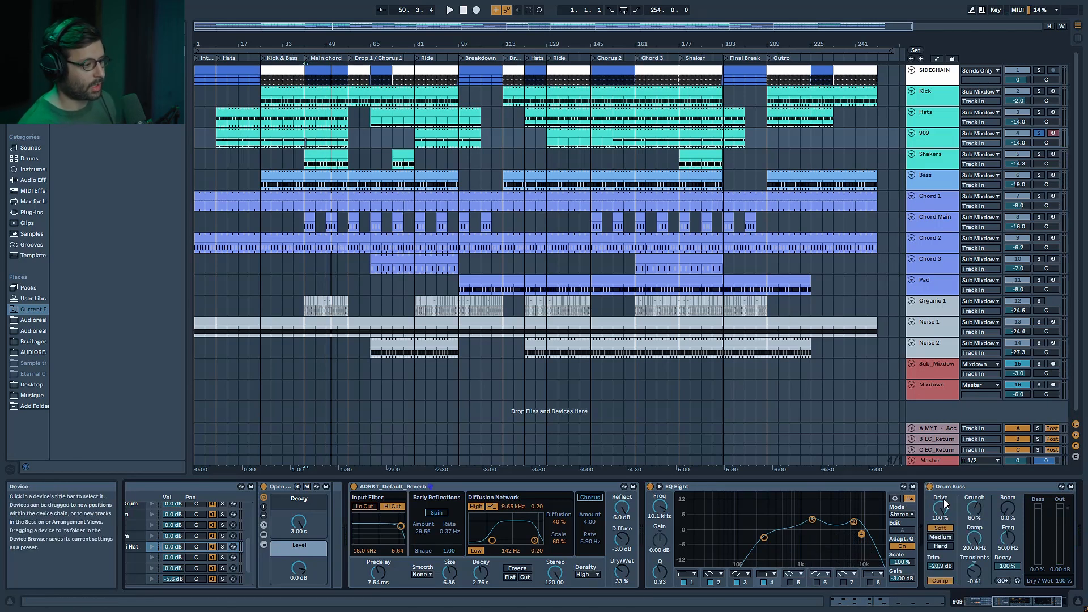
key(space)
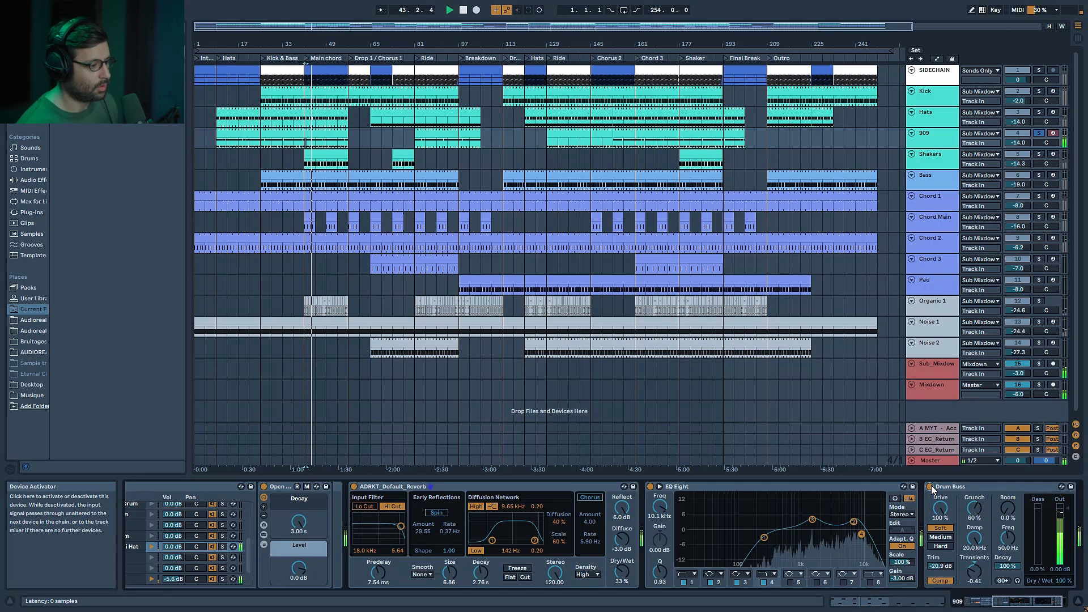
key(space)
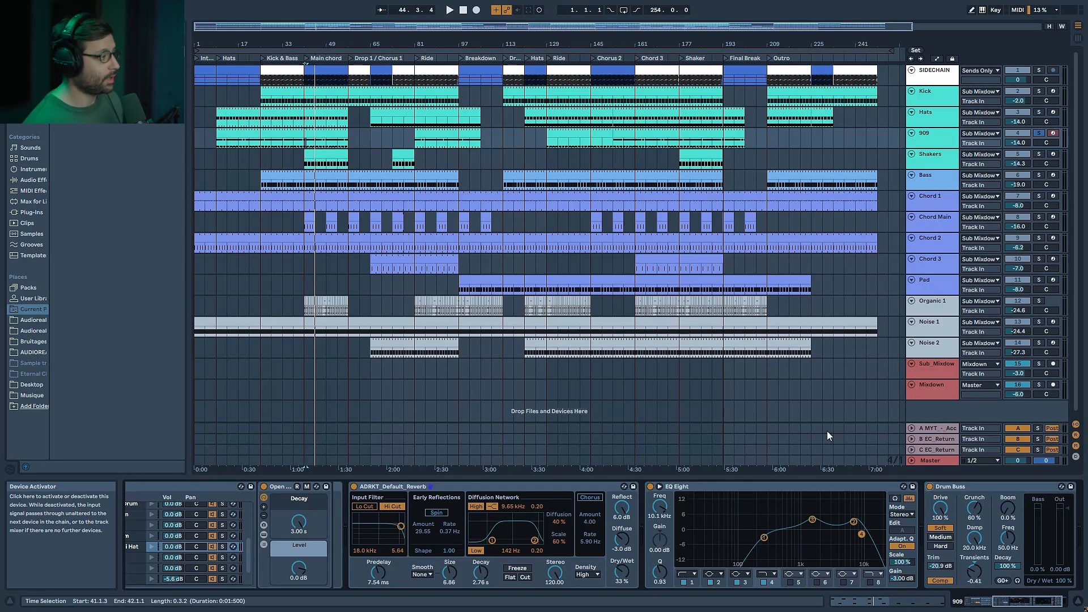
Solo the Shakers track, inspect the notes and velocities of its bar 41 clip and play it
click(1040, 153)
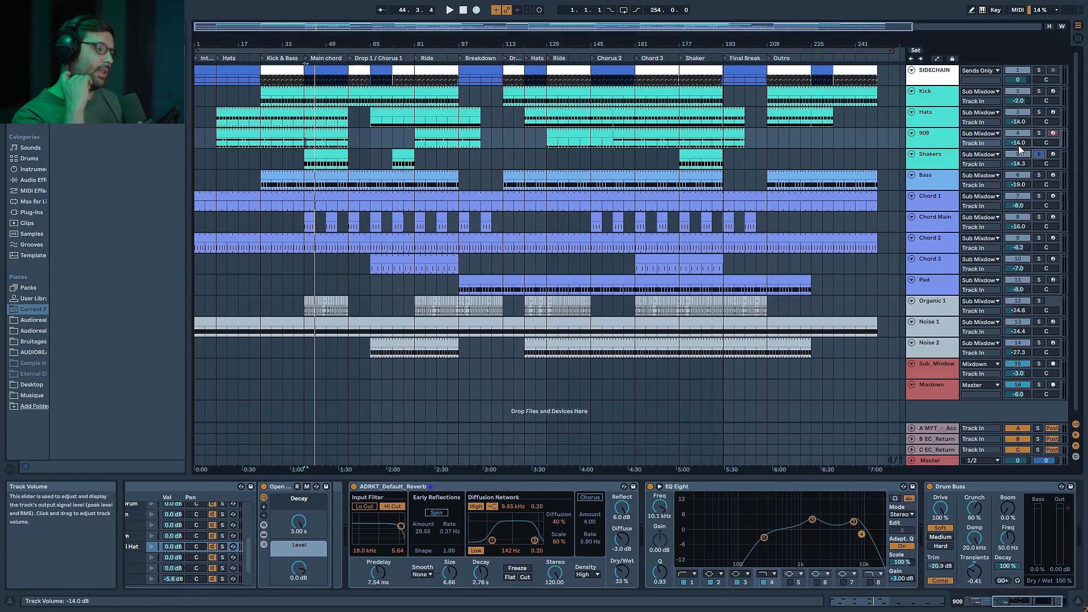
click(947, 158)
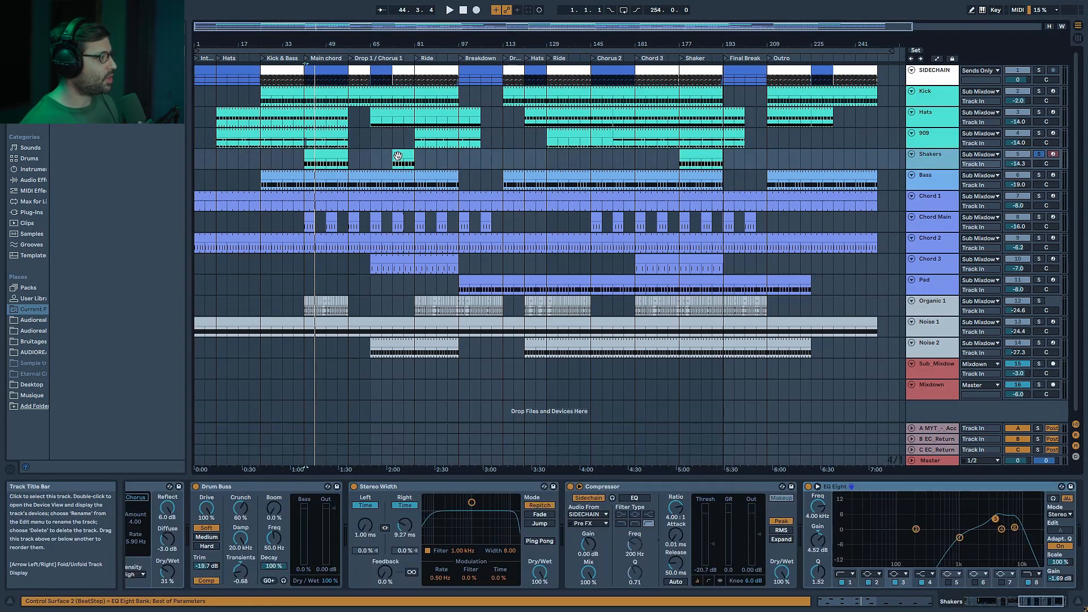
click(332, 156)
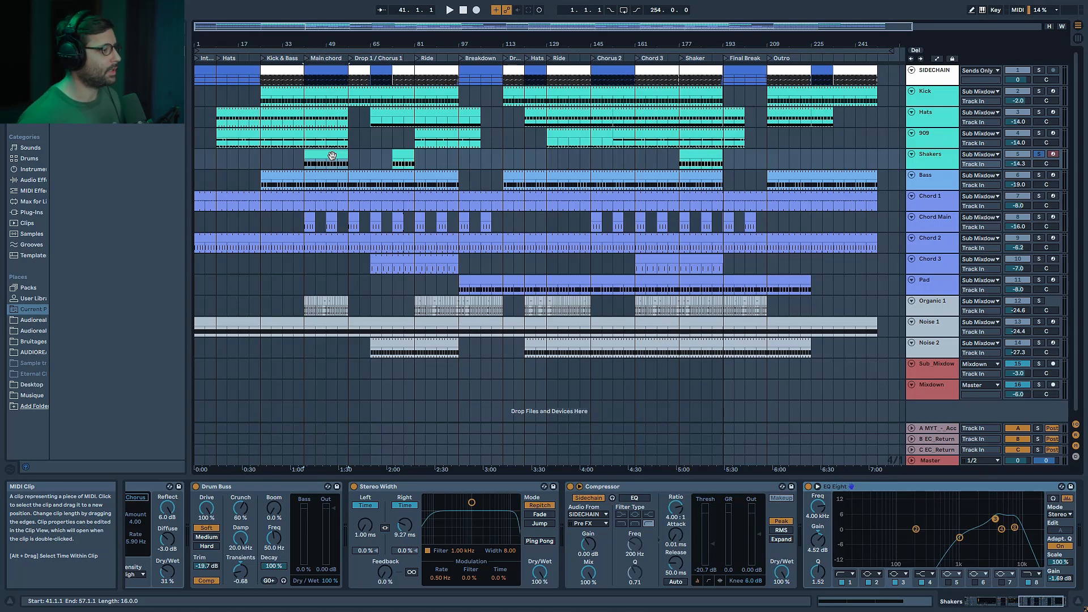
double_click(332, 156)
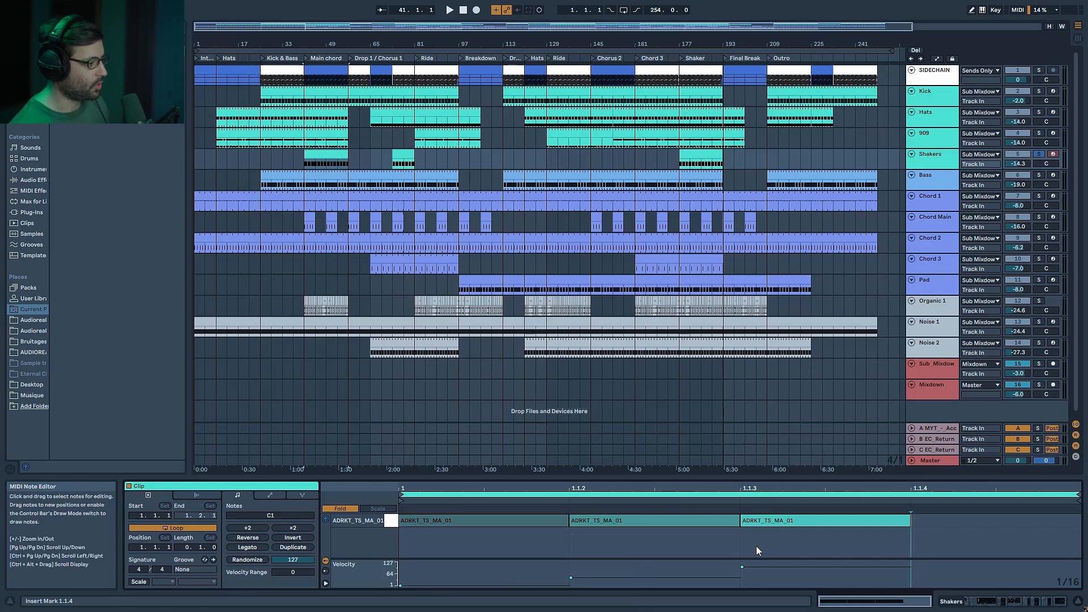
click(807, 522)
click(449, 526)
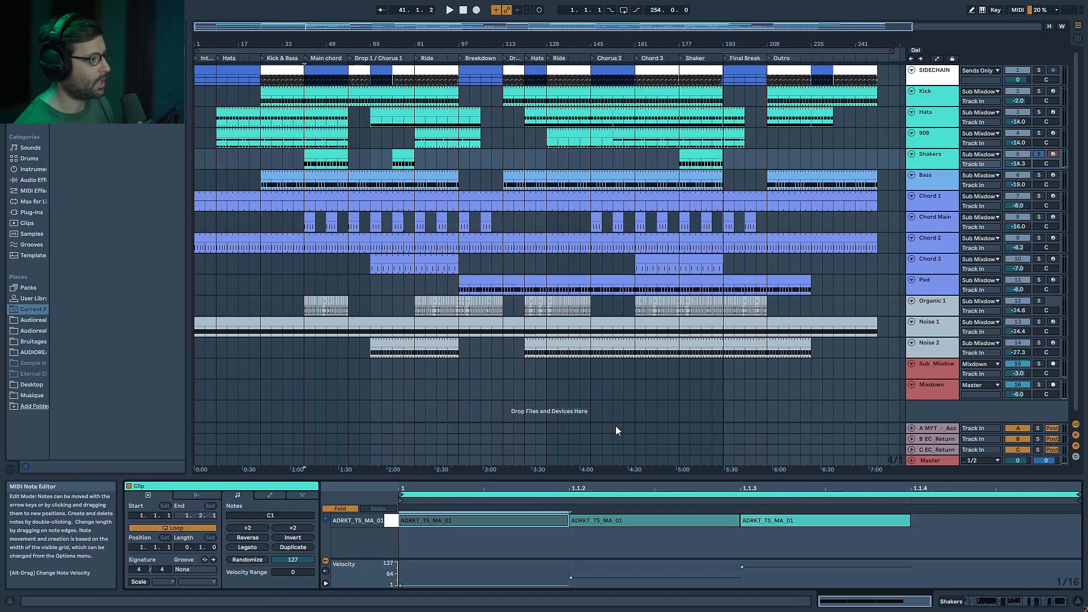
key(space)
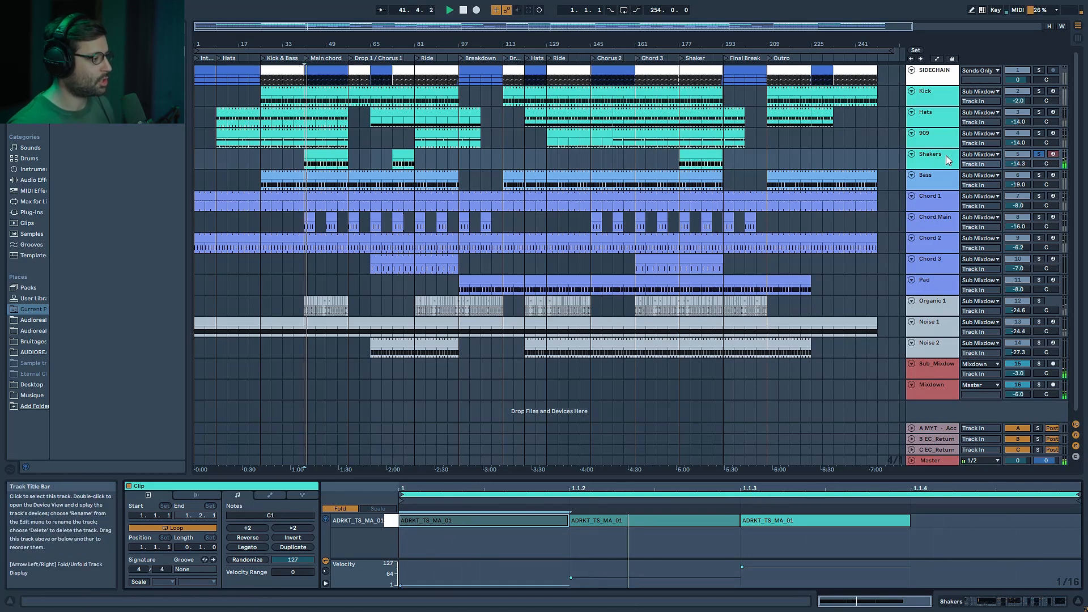
Show the Shakers devices, try the shortest Attack on the ADRKT_TS_MA_01 sample during playback and undo the change
click(946, 155)
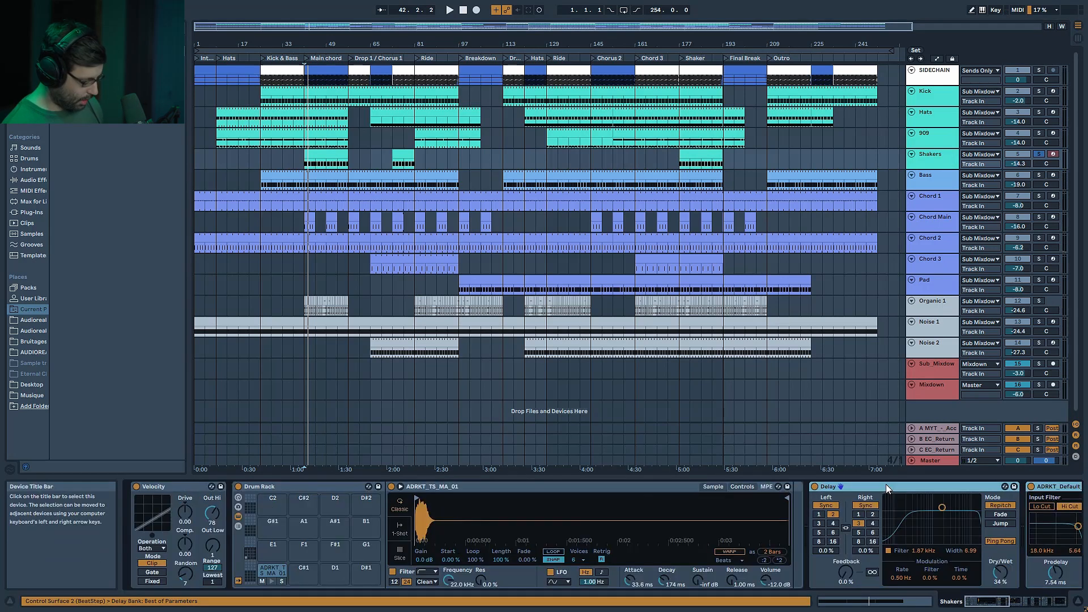
click(511, 486)
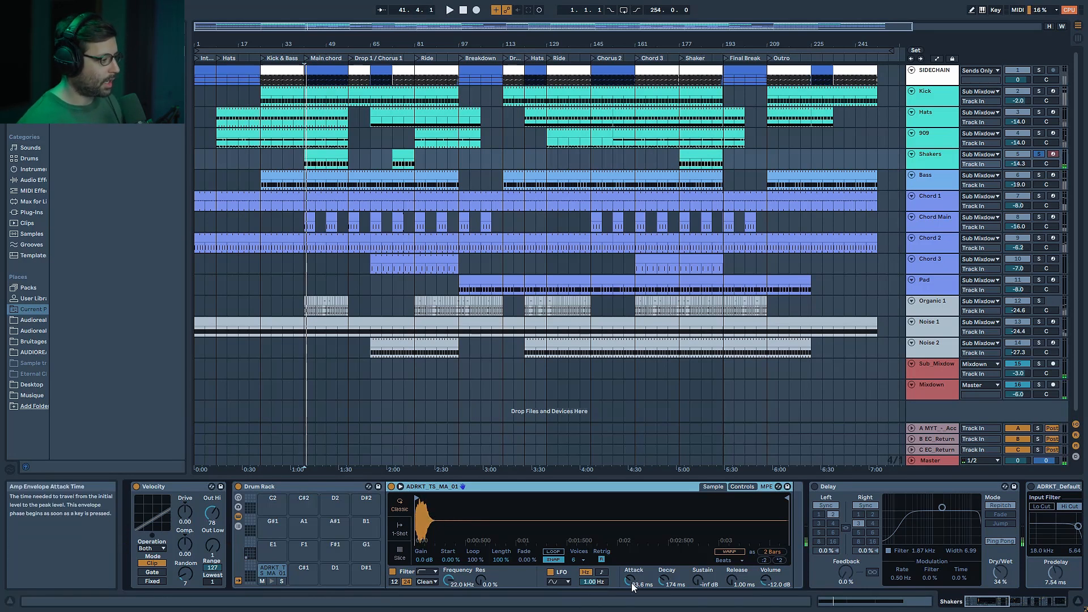
drag(632, 583, 631, 610)
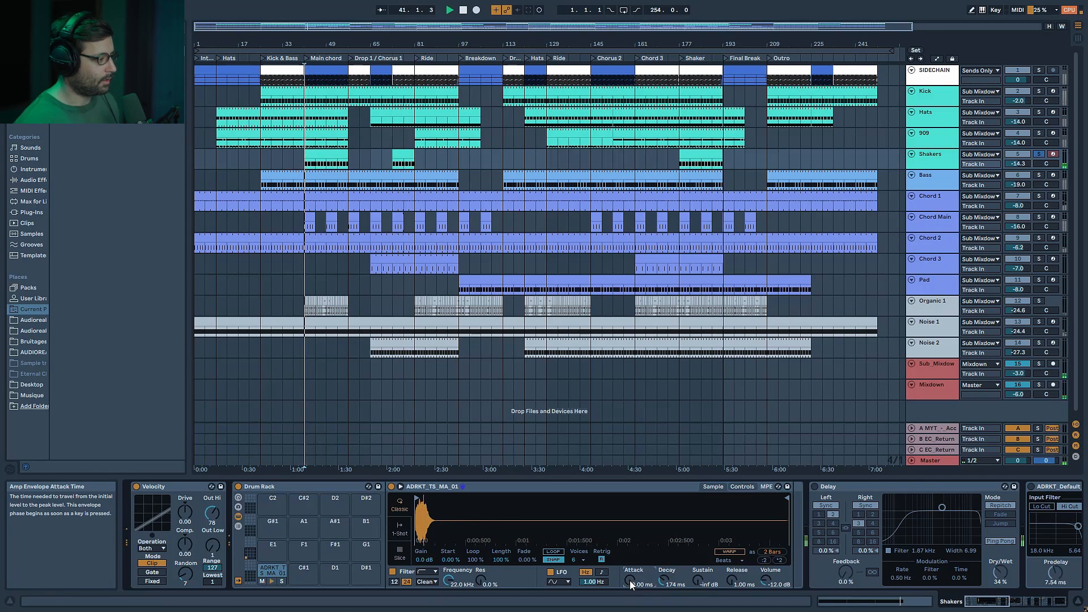
key(space)
key(ctrl+z)
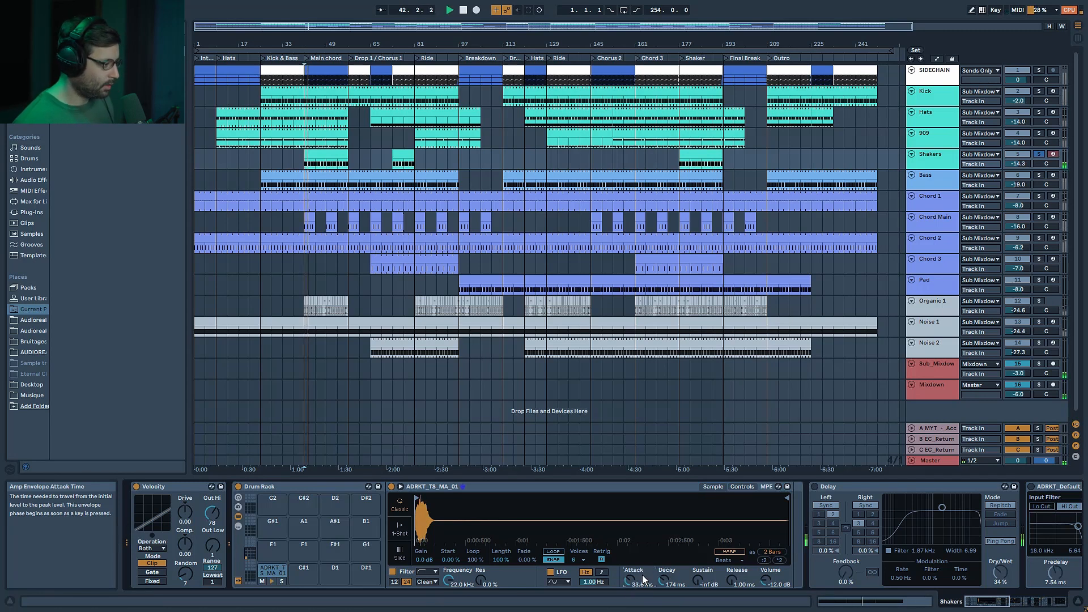
key(space)
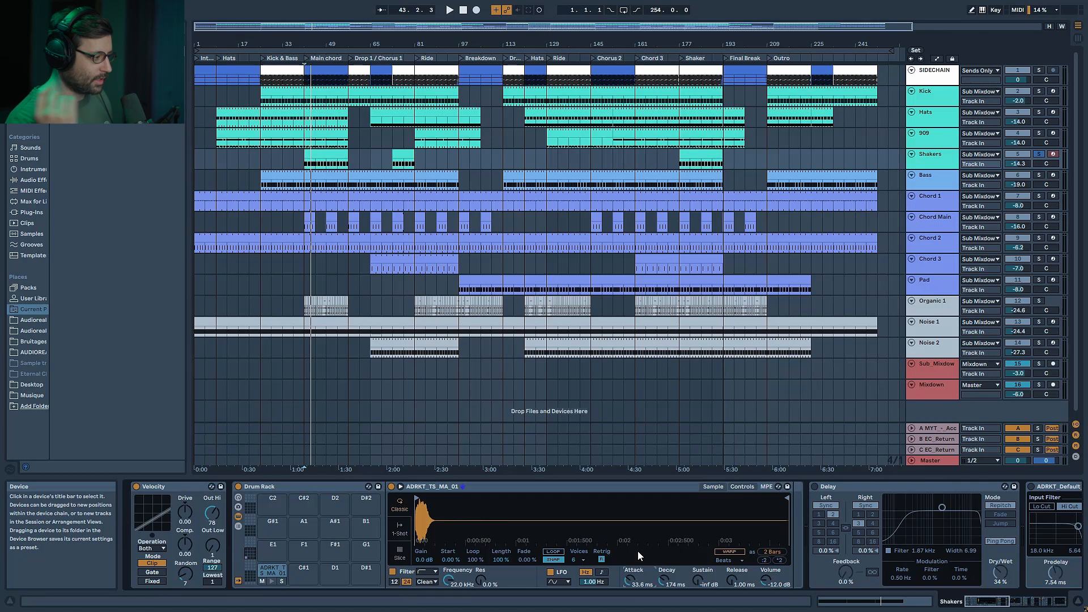
Examine the Velocity device on the Shakers track and play the soloed shakers through it
key(space)
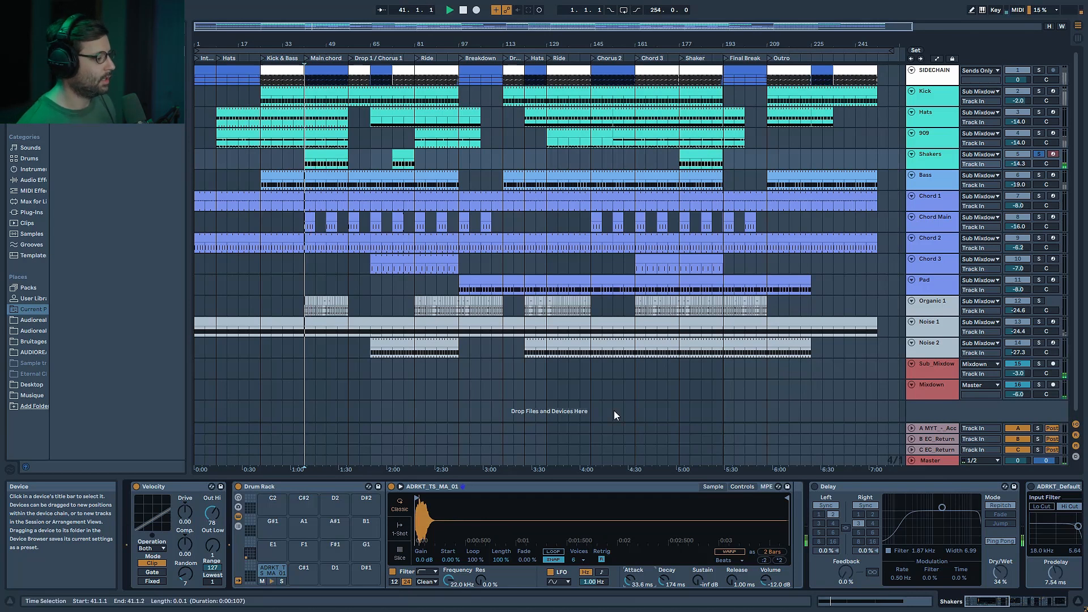
click(155, 488)
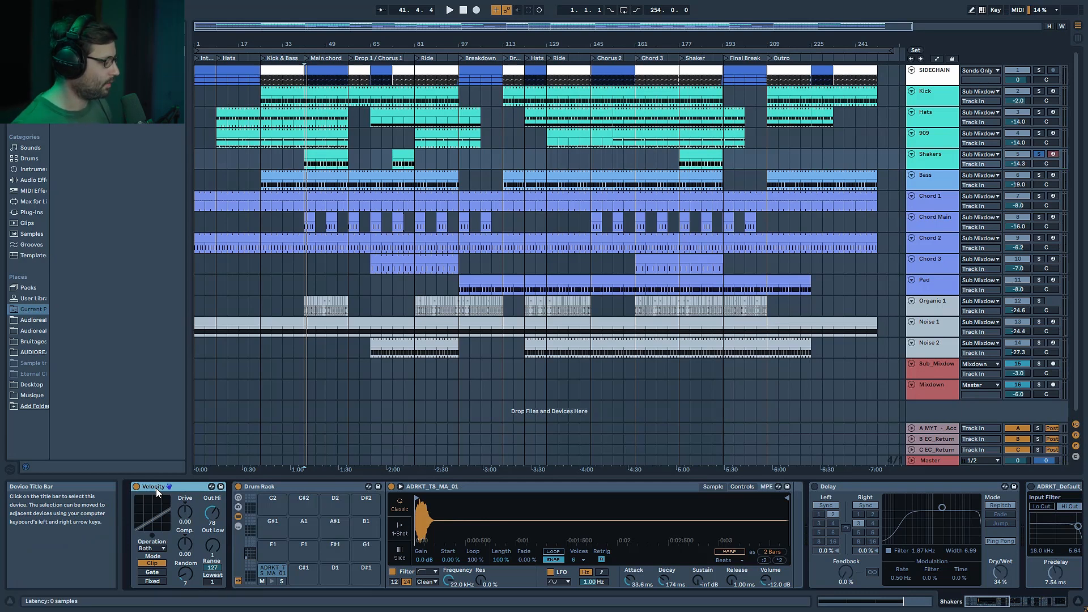
key(space)
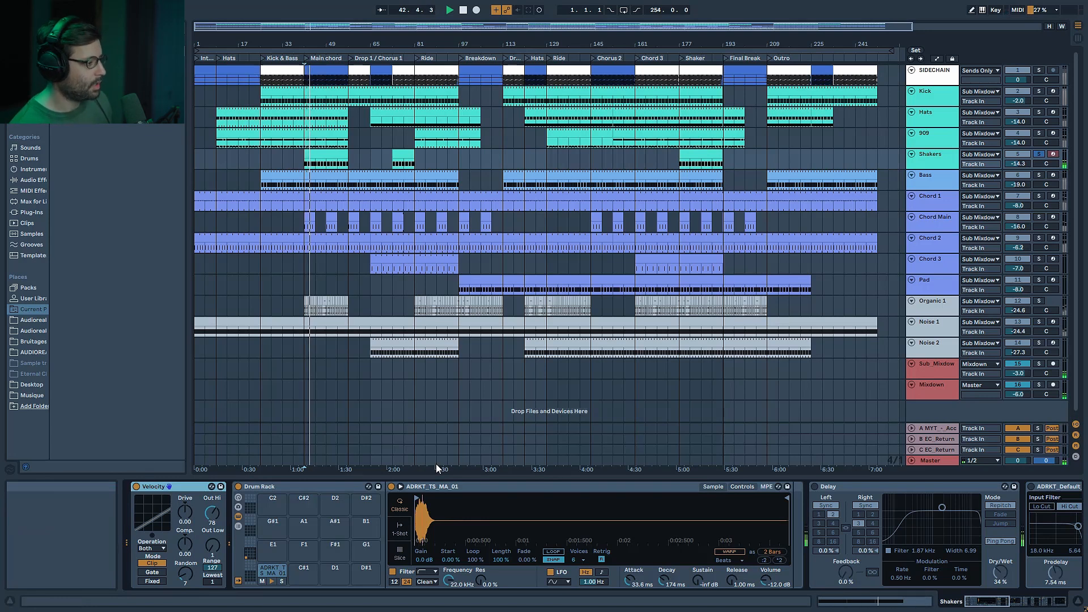
Reactivate the Delay and ADRKT_Default_Reverb on the Shakers track while the shakers play
scroll(554, 492, down, 5)
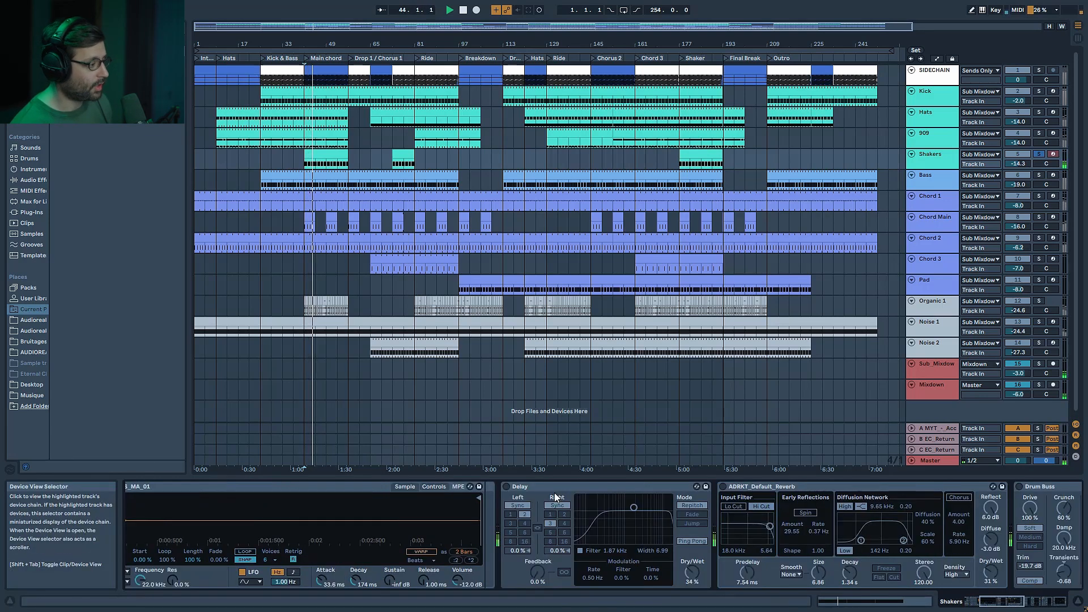
click(507, 487)
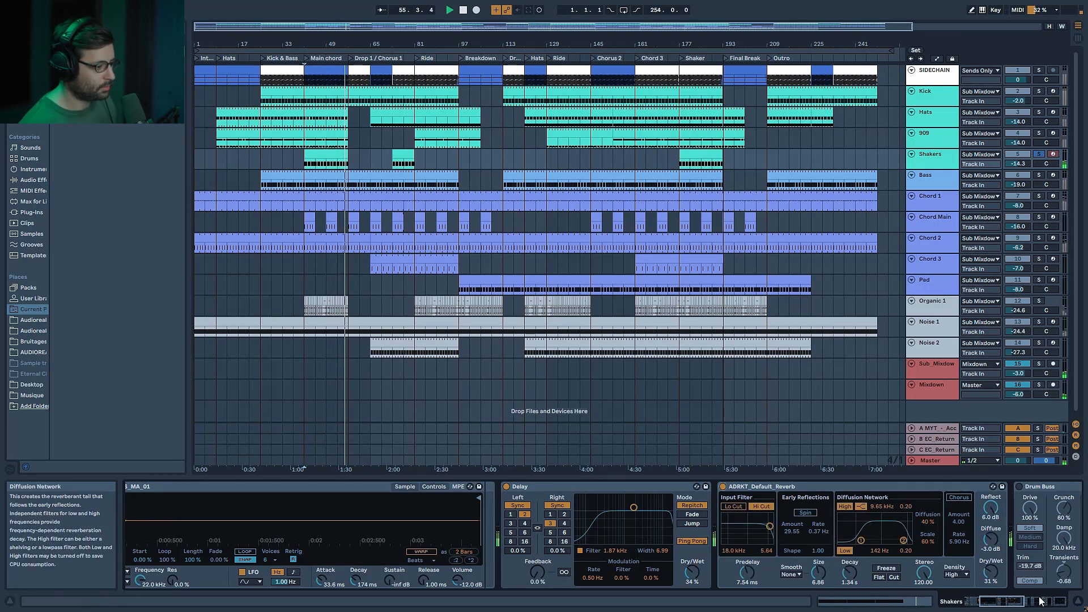
Reactivate the Drum Buss and Stereo Width devices on the Shakers track and play the soloed shakers through them
click(1023, 604)
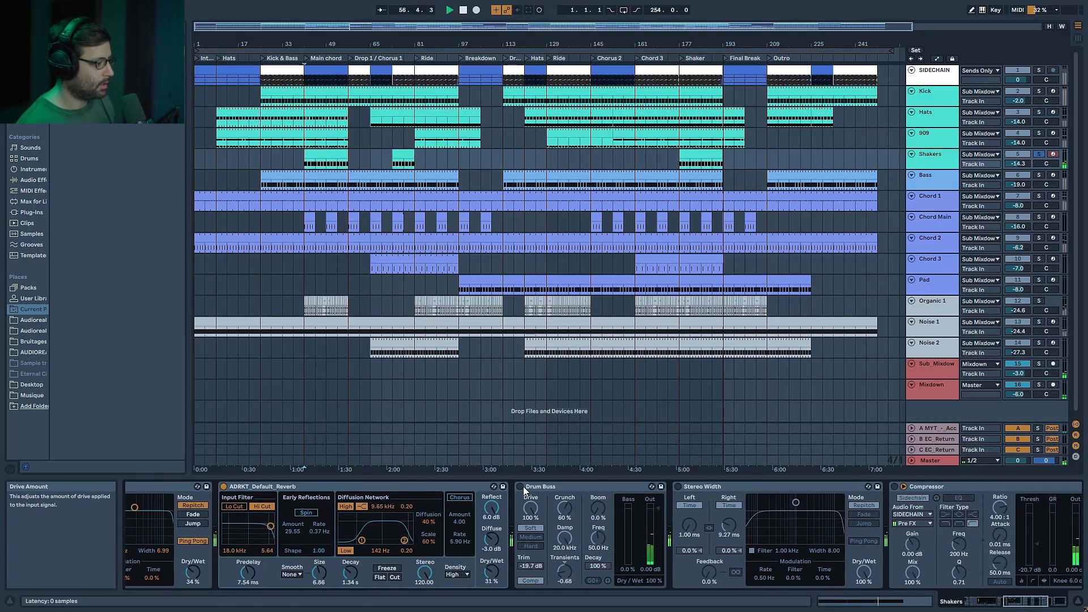
key(space)
key(space)
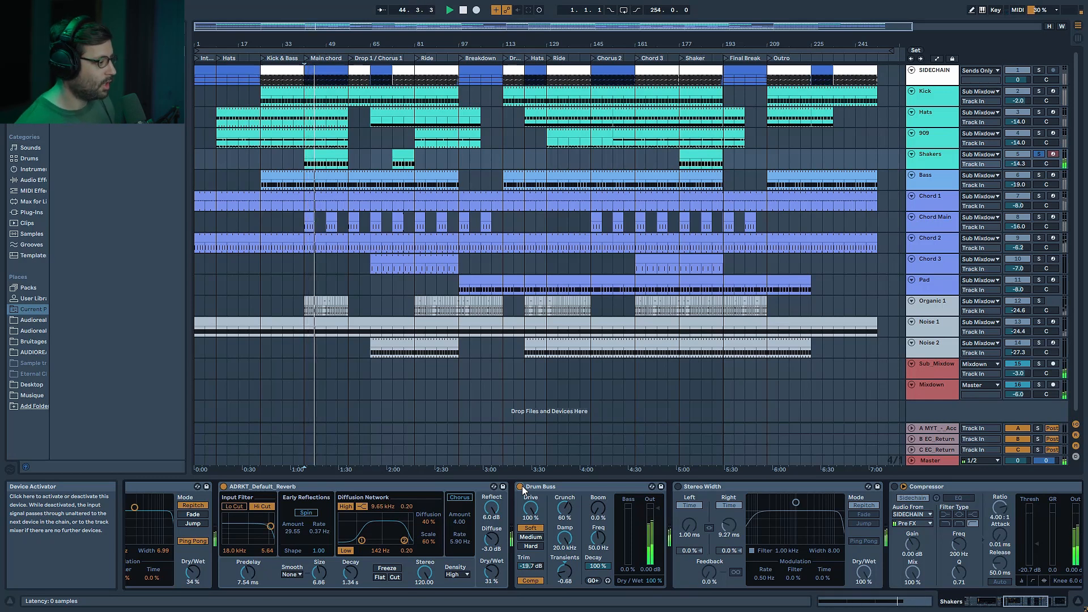
click(677, 490)
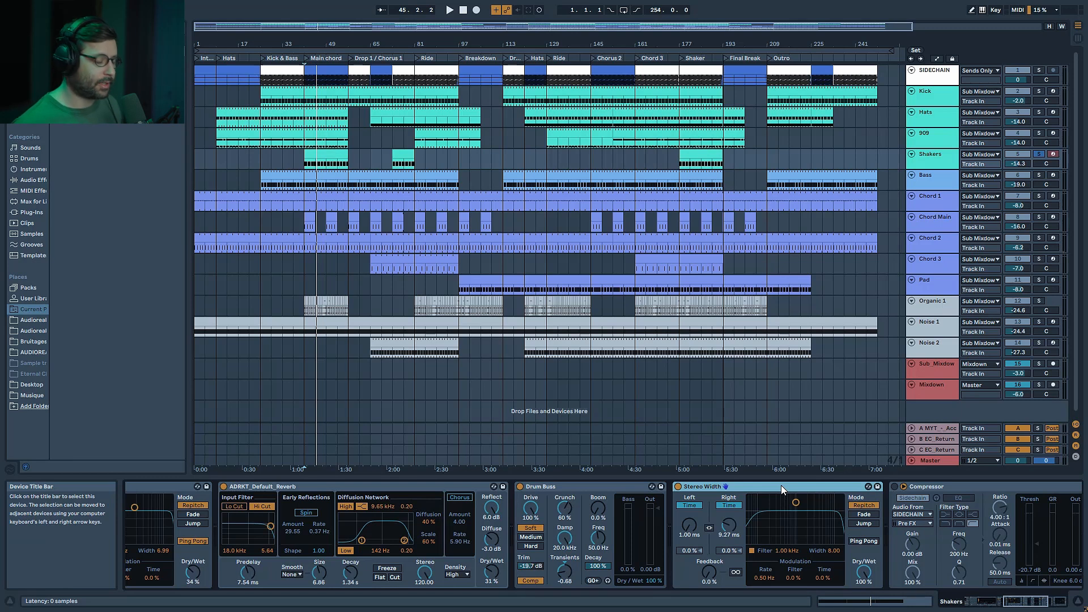
key(space)
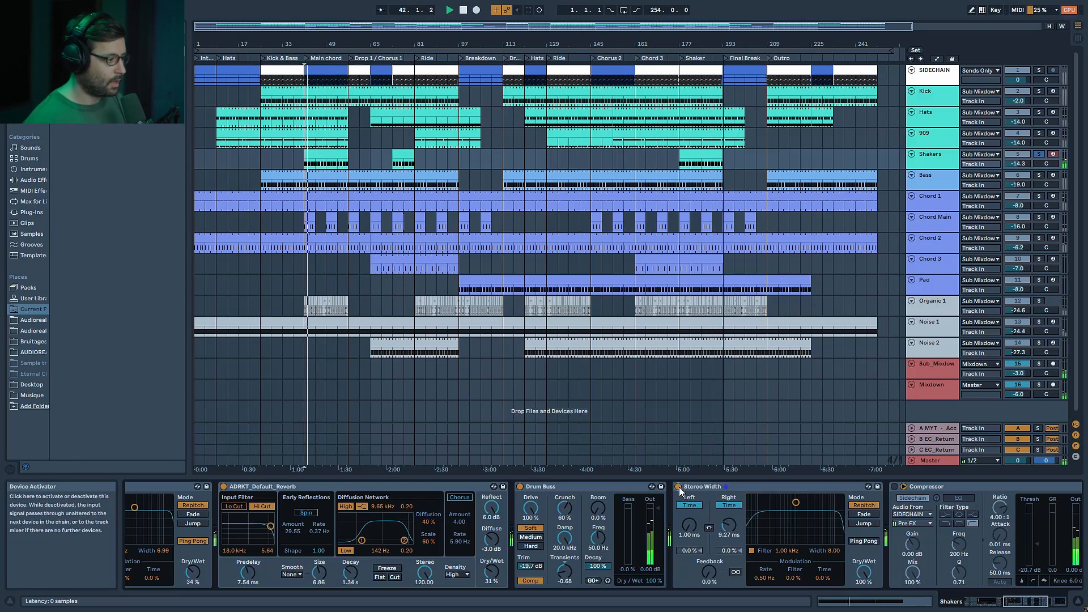
key(space)
Reactivate the Compressor and EQ Eight at the end of the Shakers device chain and audition the shakers
drag(1032, 602, 1049, 602)
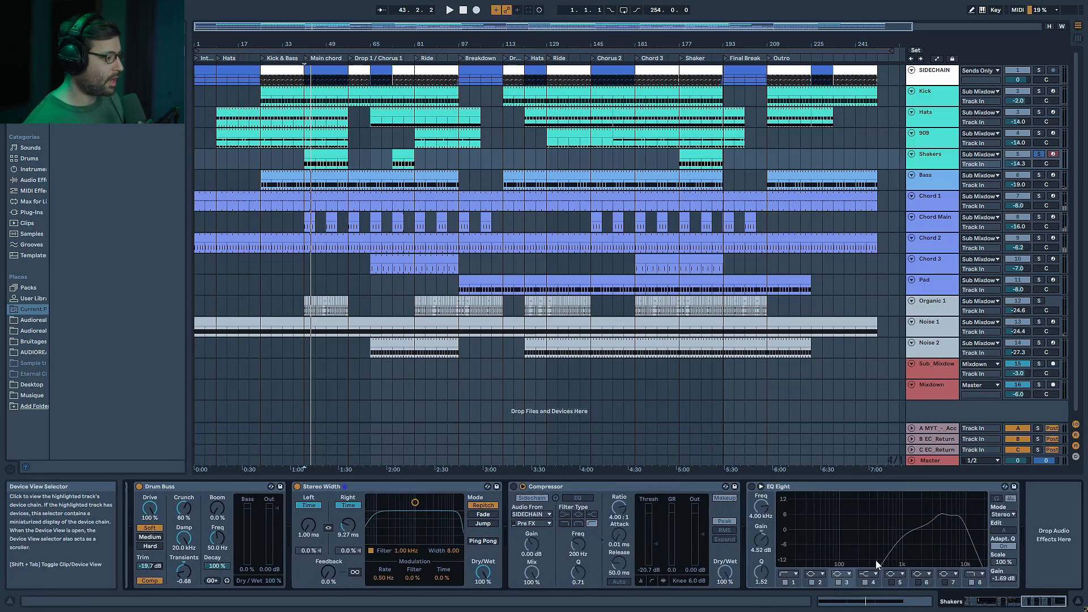
click(512, 486)
key(space)
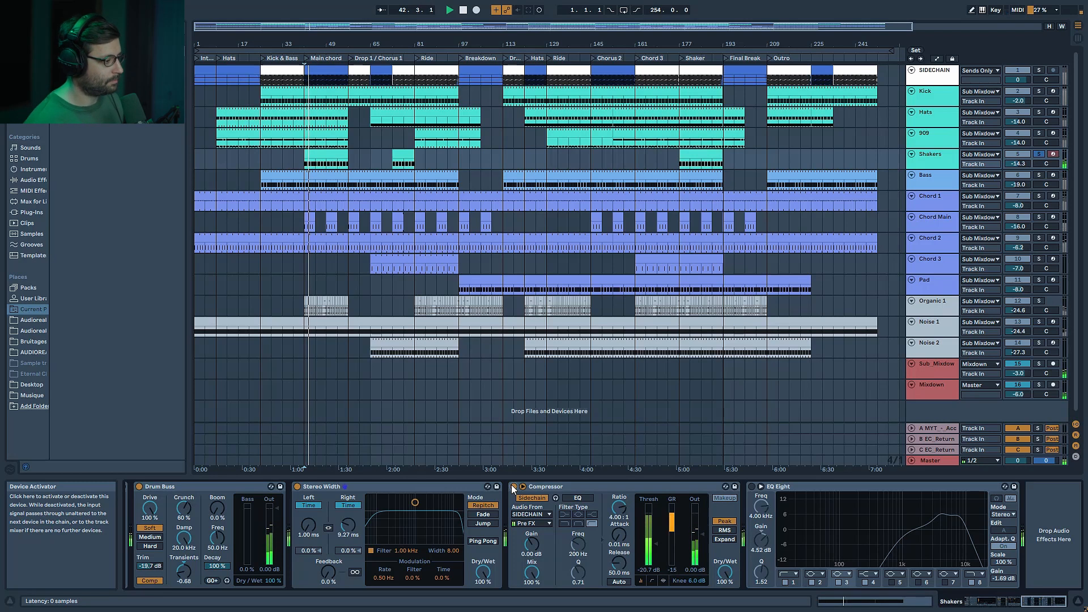
key(space)
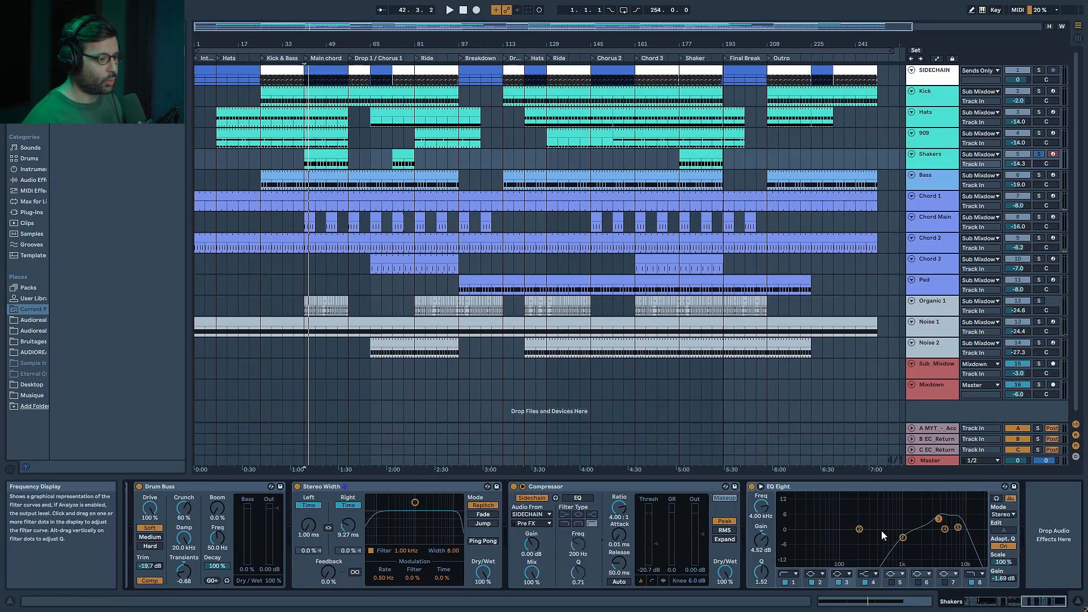
key(space)
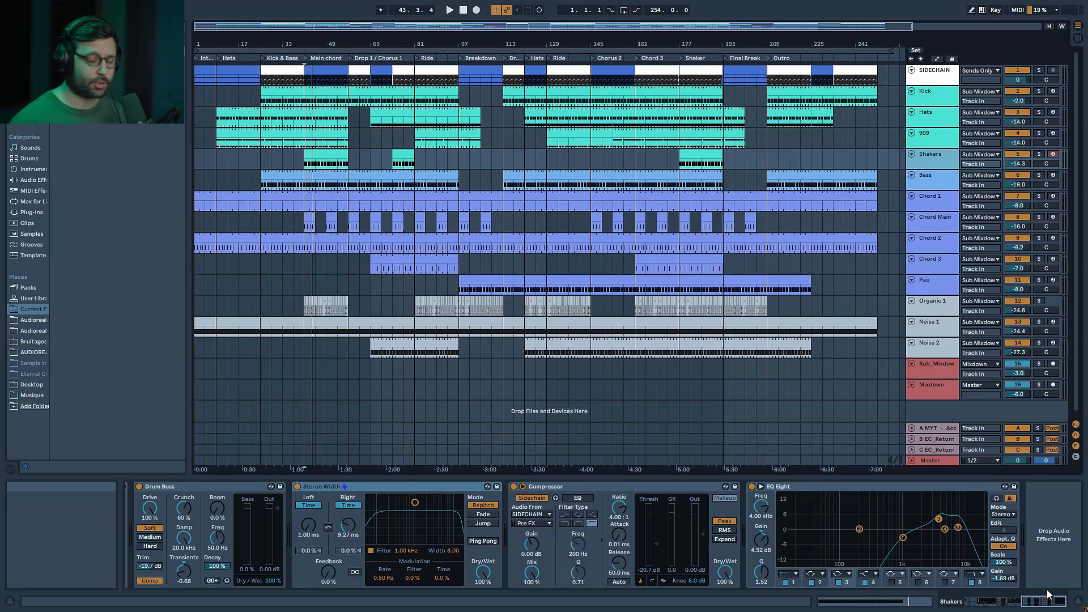
Play the Kick and then the Bass track in solo, and inspect the F1 notes of the Bass clip
click(941, 179)
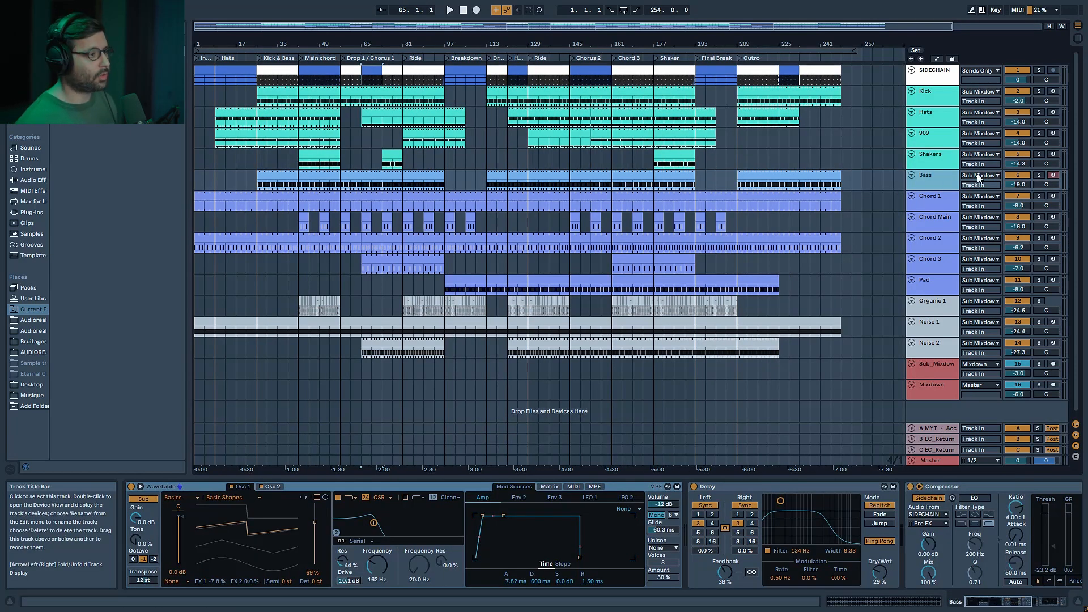
click(1039, 91)
key(space)
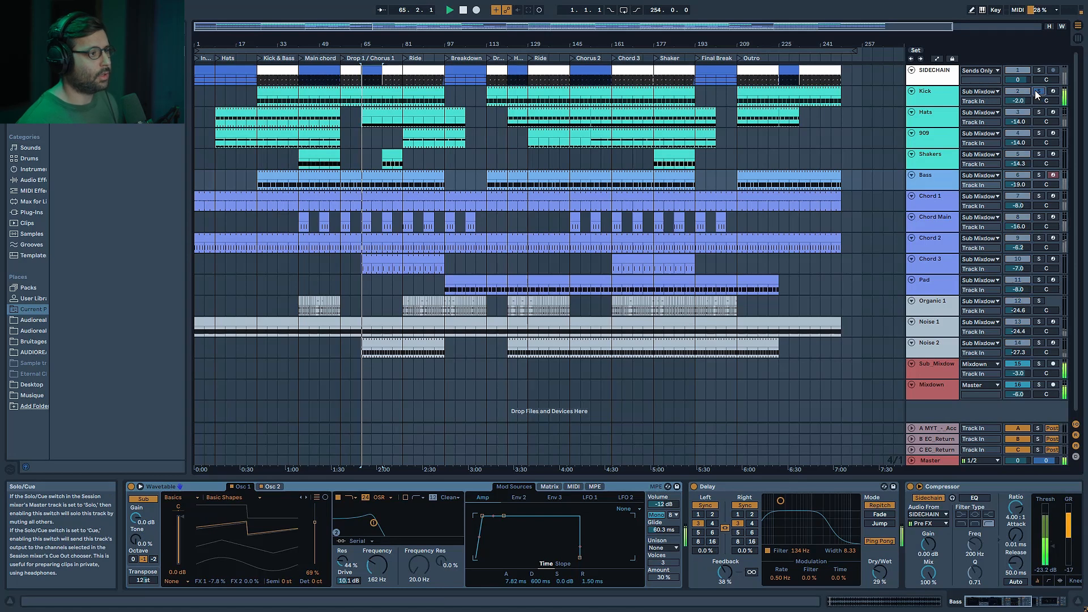
click(1039, 175)
key(shift+Tab)
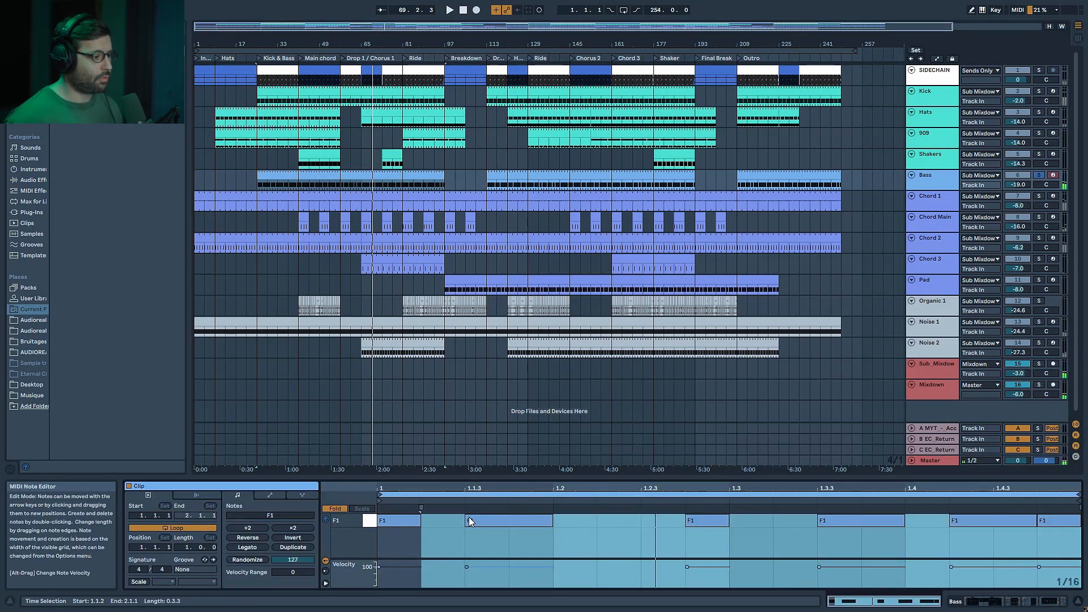
key(space)
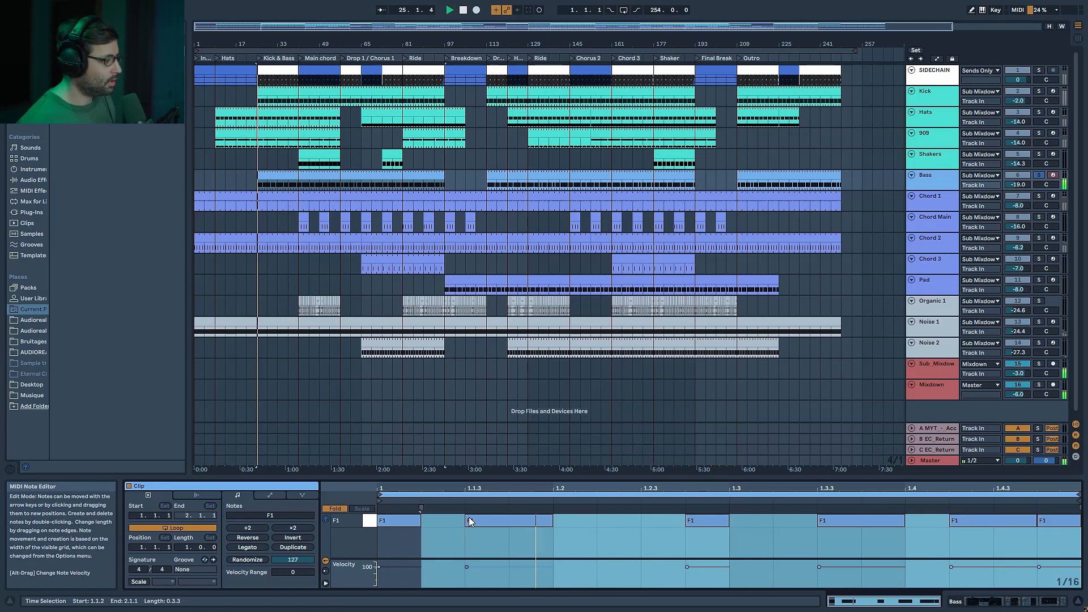
Add the Kick to the solo to hear it with the bass, and show the Bass device chain from its Wavetable
ctrl+click(1037, 90)
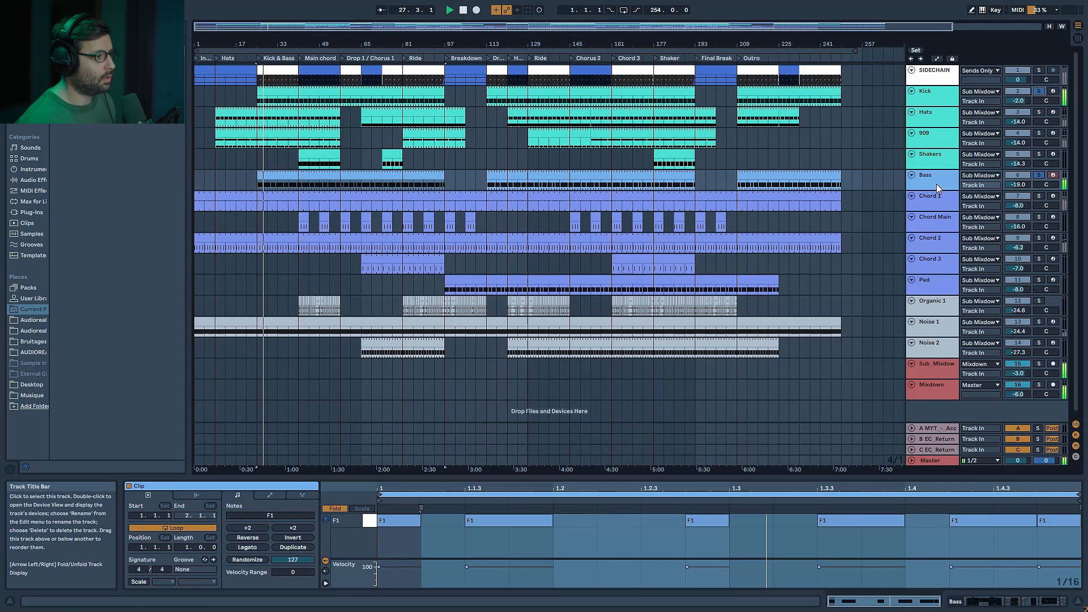
double_click(936, 179)
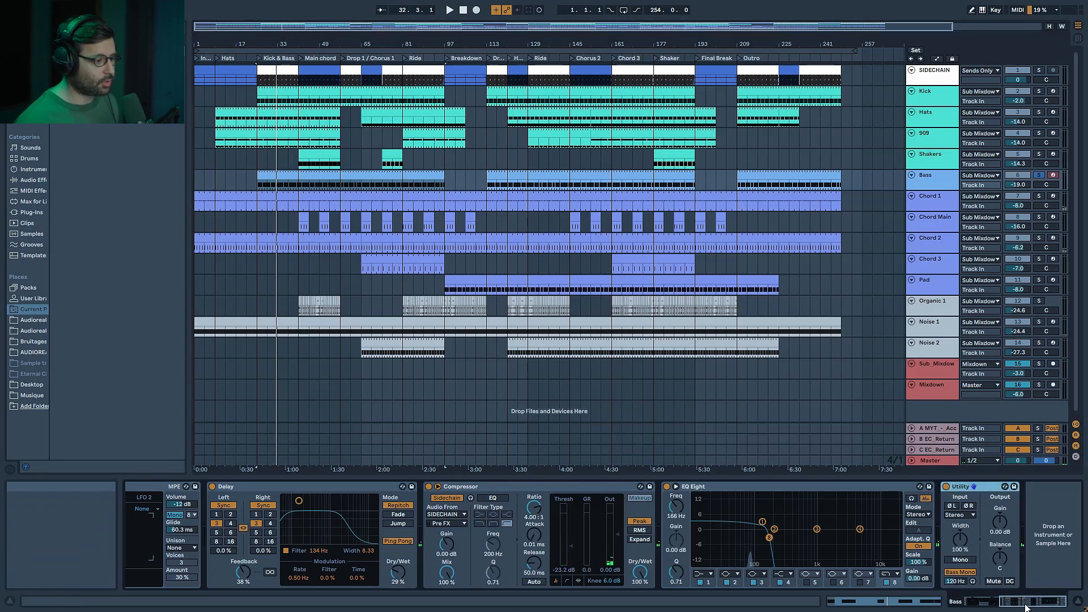
drag(1018, 602, 951, 607)
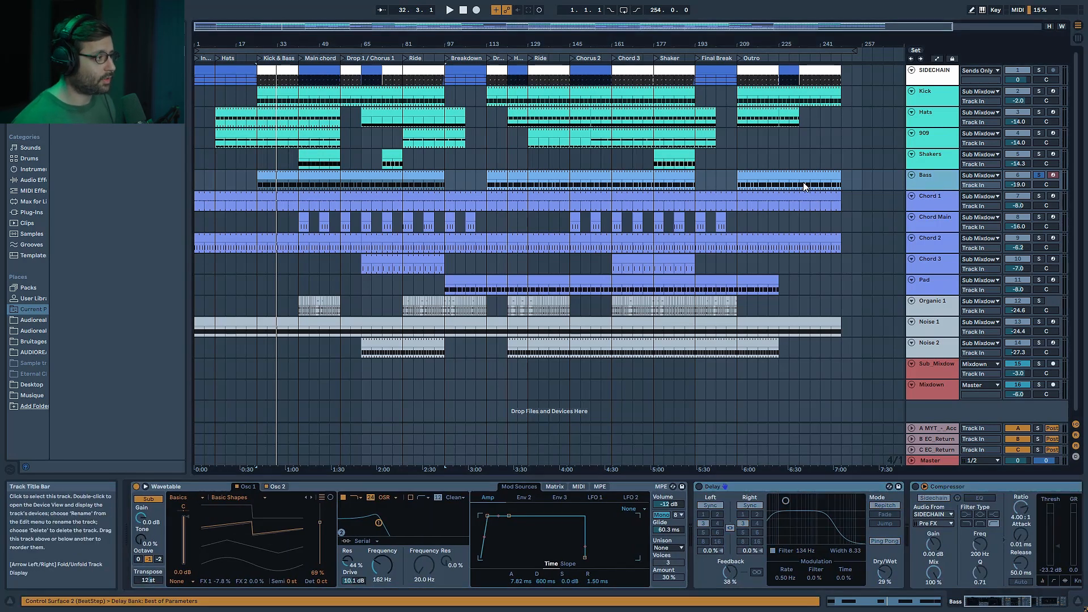
Play the soloed bass from its bar 113 clip and examine Wavetable's modulation matrix and modulation sources
click(559, 178)
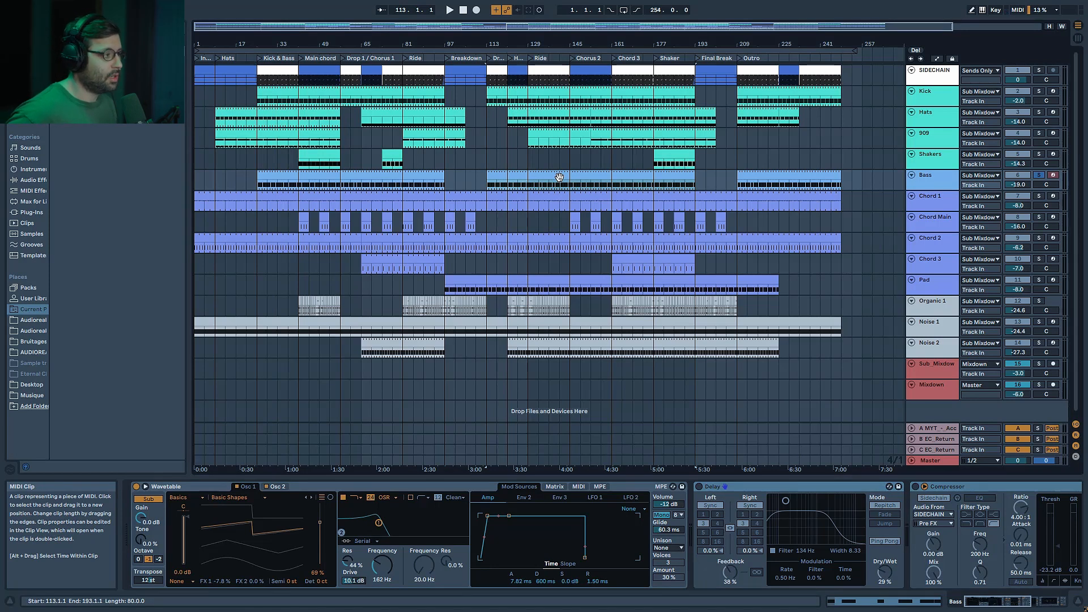
key(space)
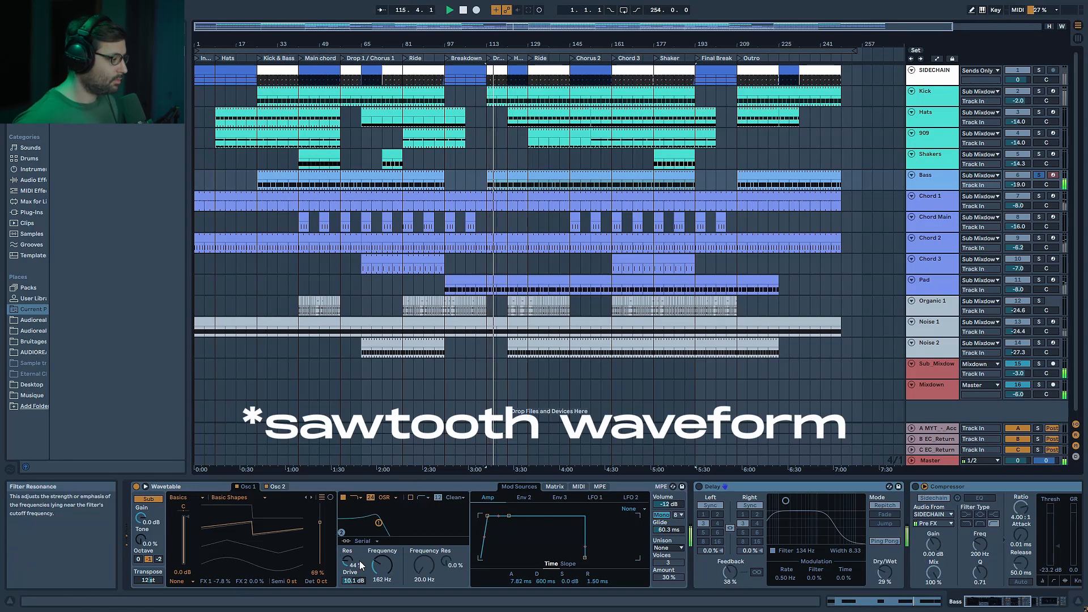
click(556, 488)
click(559, 487)
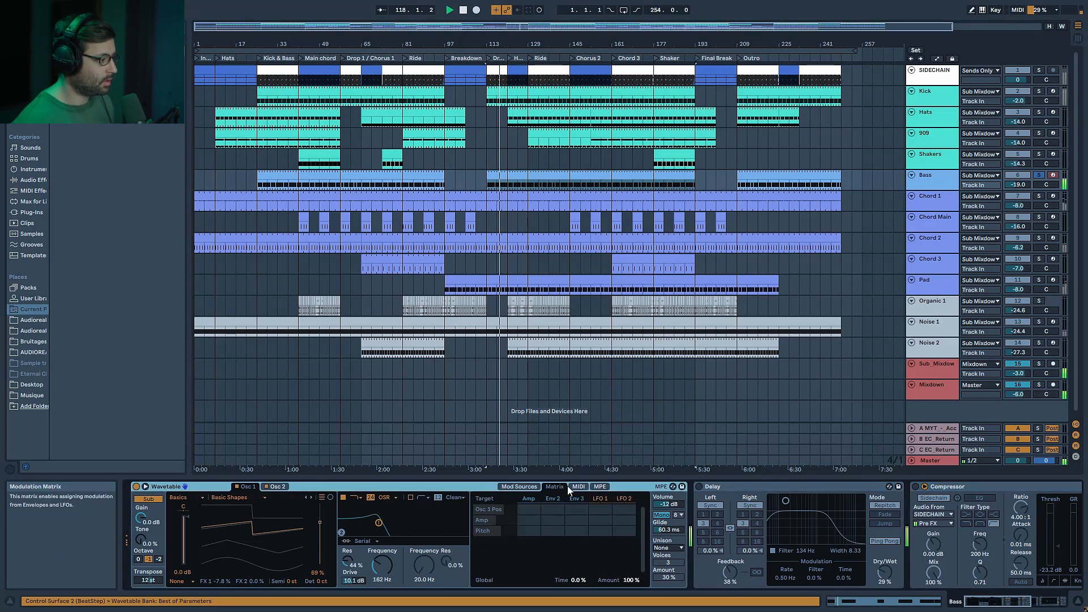
click(522, 486)
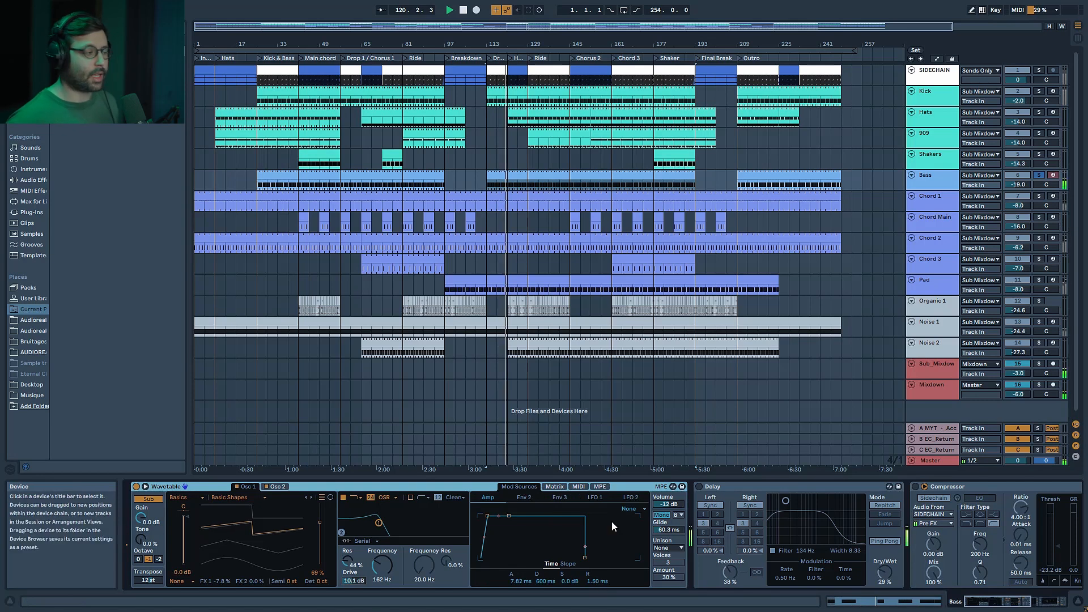
Inspect the notes of the bar 113 Bass clip and Wavetable's oscillator settings, and play the bass again
double_click(517, 175)
key(space)
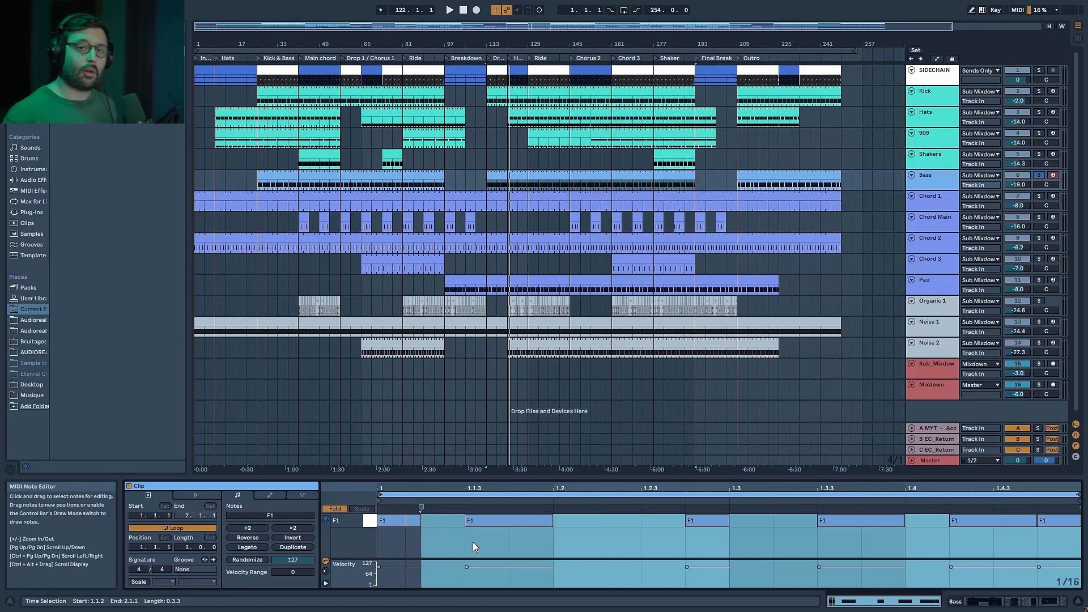
key(shift+Tab)
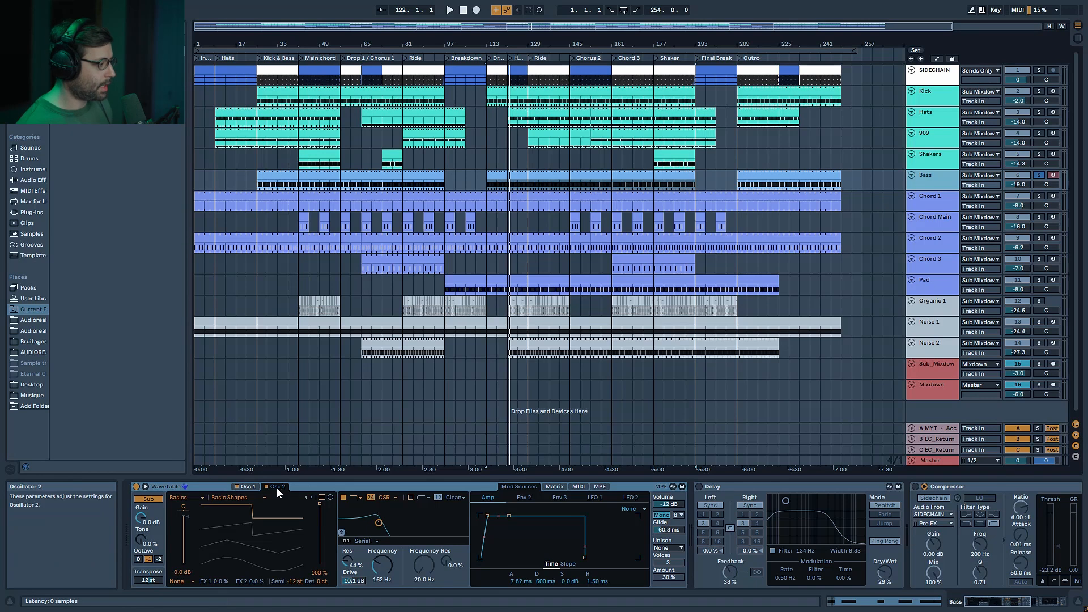
click(250, 488)
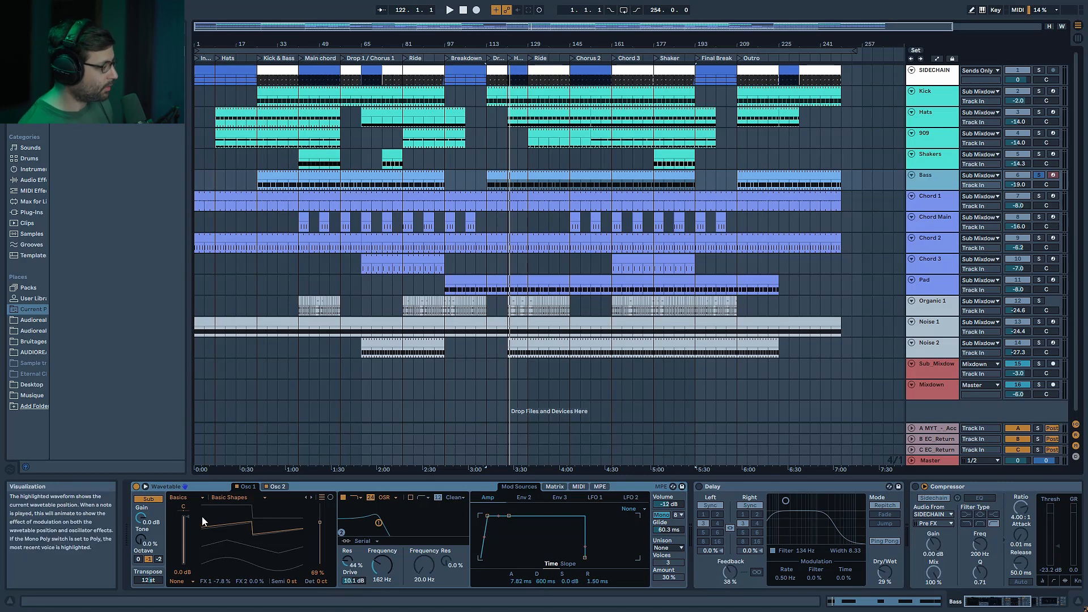
key(space)
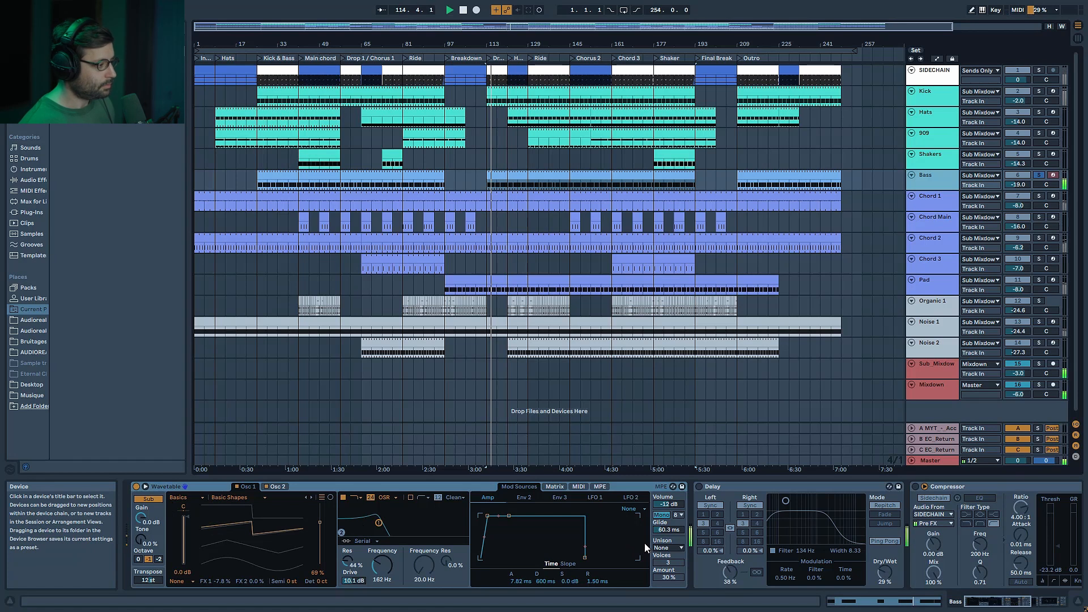
Reactivate the Delay, Compressor and EQ Eight on the Bass track while auditioning the soloed bass
click(700, 486)
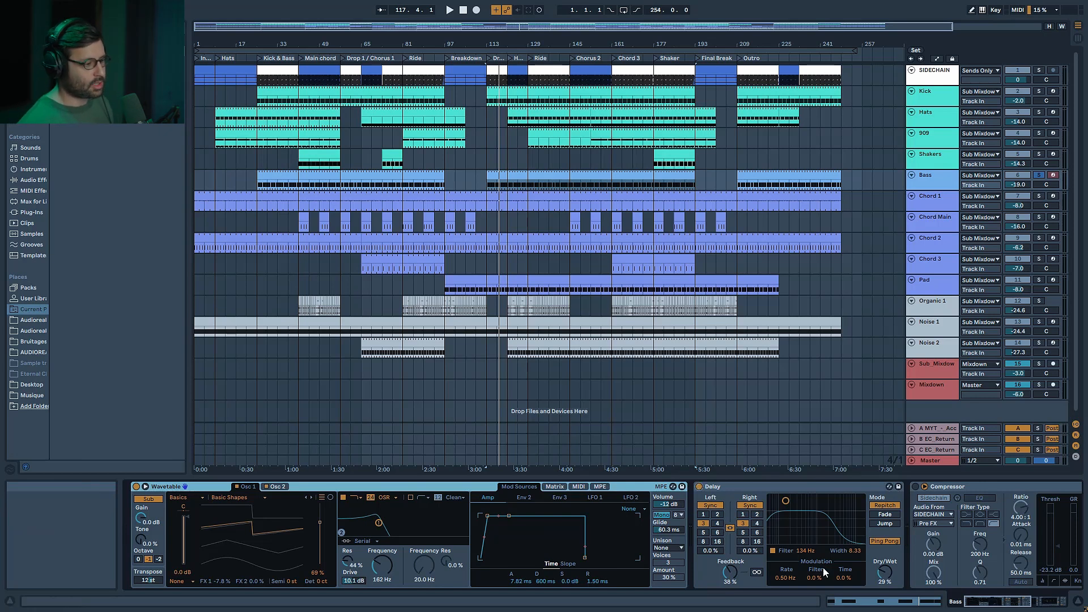
key(space)
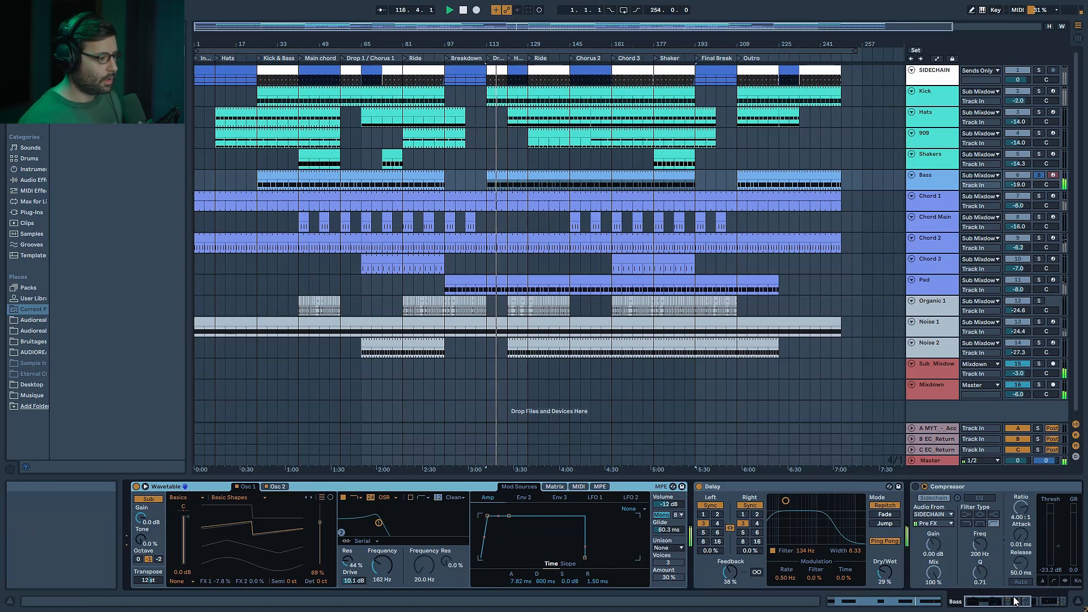
scroll(1017, 601, down, 5)
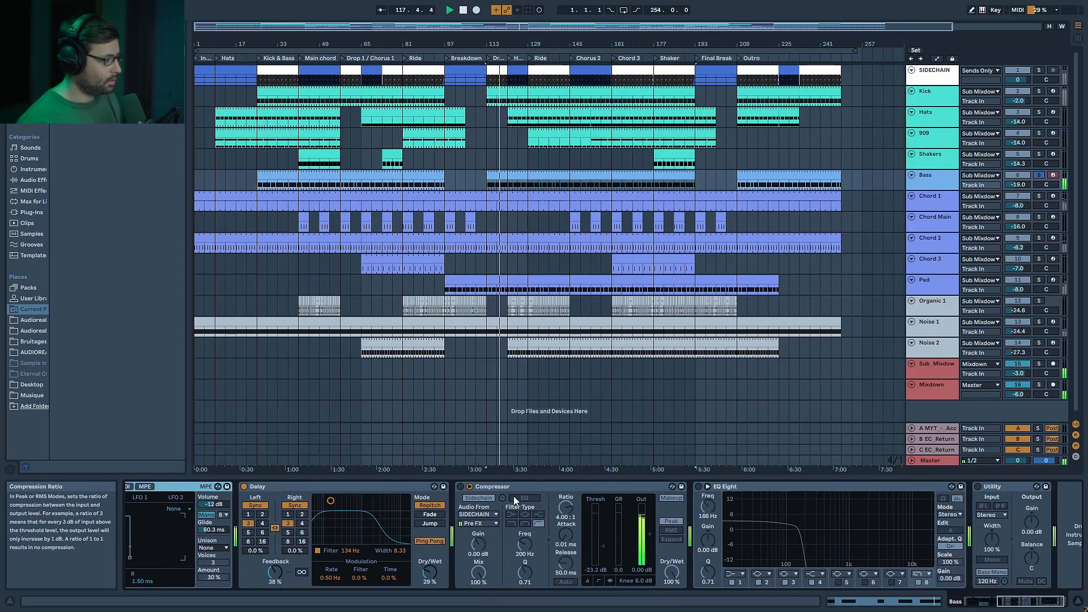
click(460, 487)
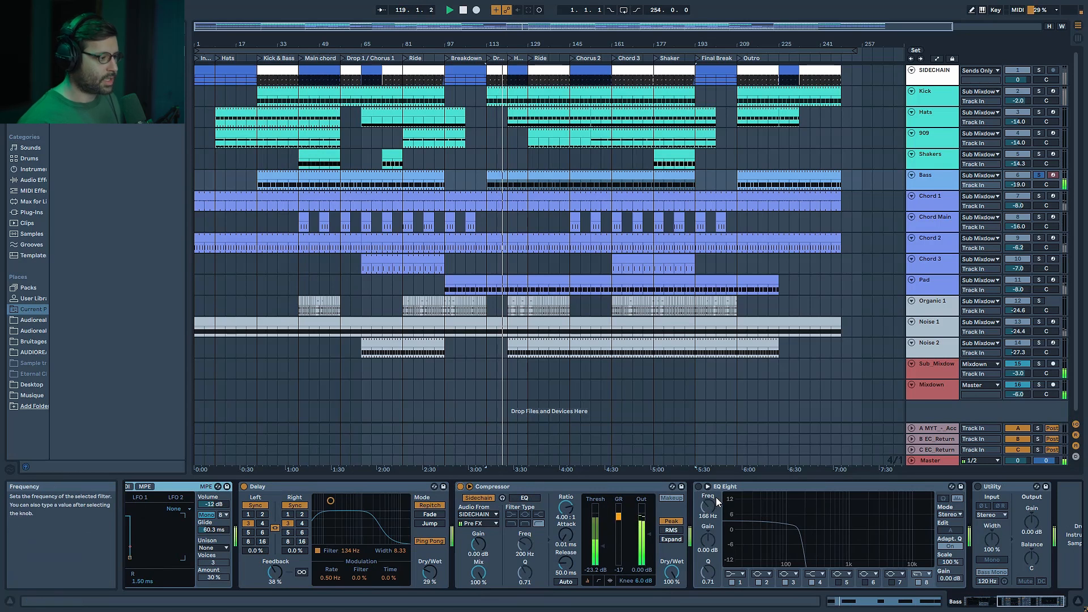
click(698, 487)
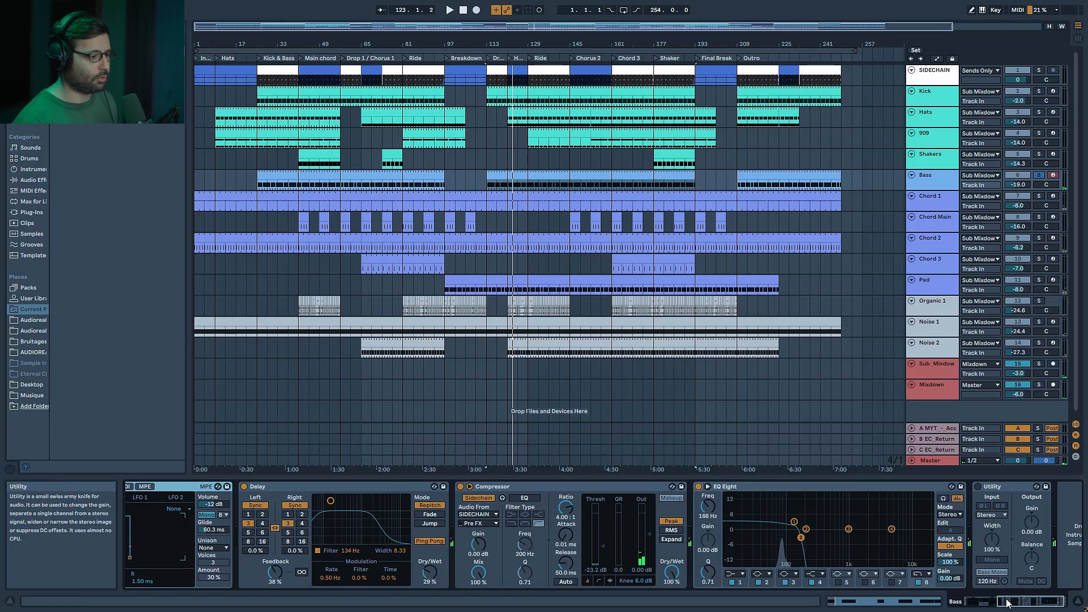
Try the Wavetable sub oscillator at octave -2 while the bass plays and return it to -1
drag(1012, 602, 934, 596)
key(space)
click(159, 559)
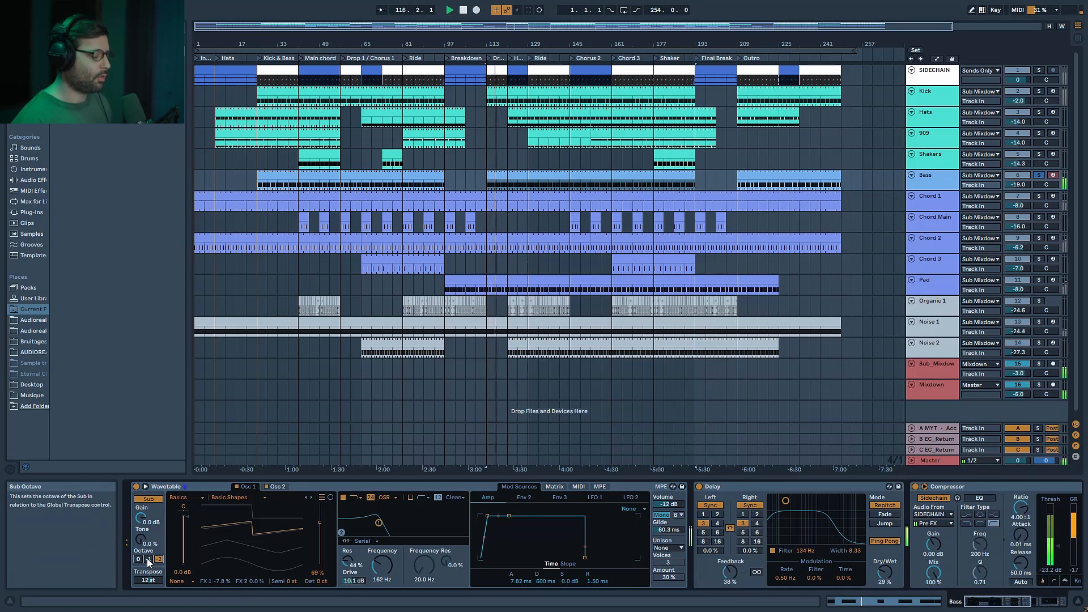
click(148, 560)
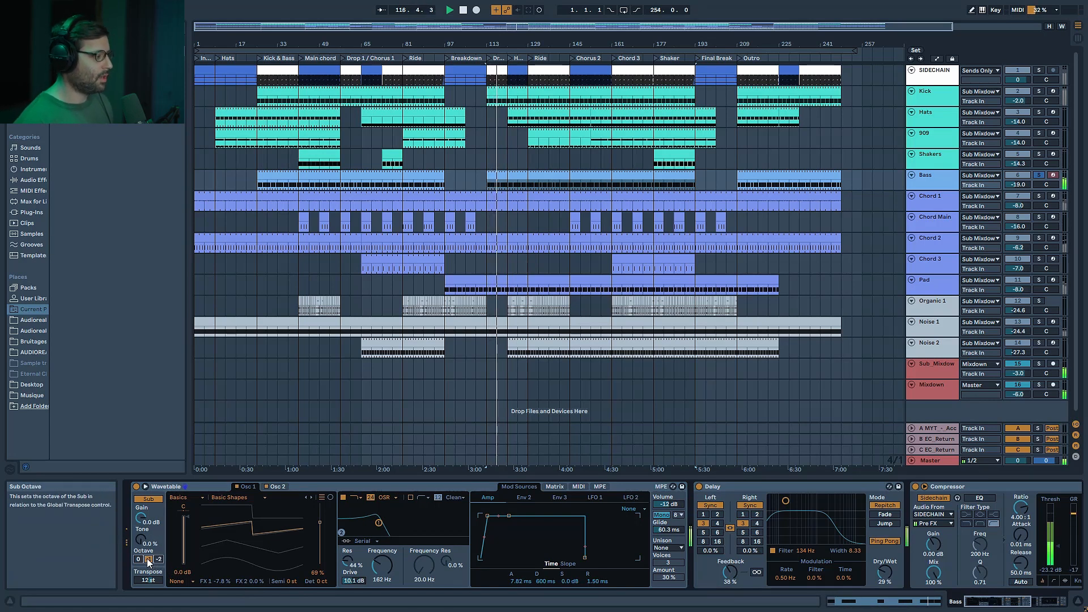
Compare sub octaves -2 and -1 in Wavetable with the Kick soloed alongside the bass, ending on -1
click(976, 602)
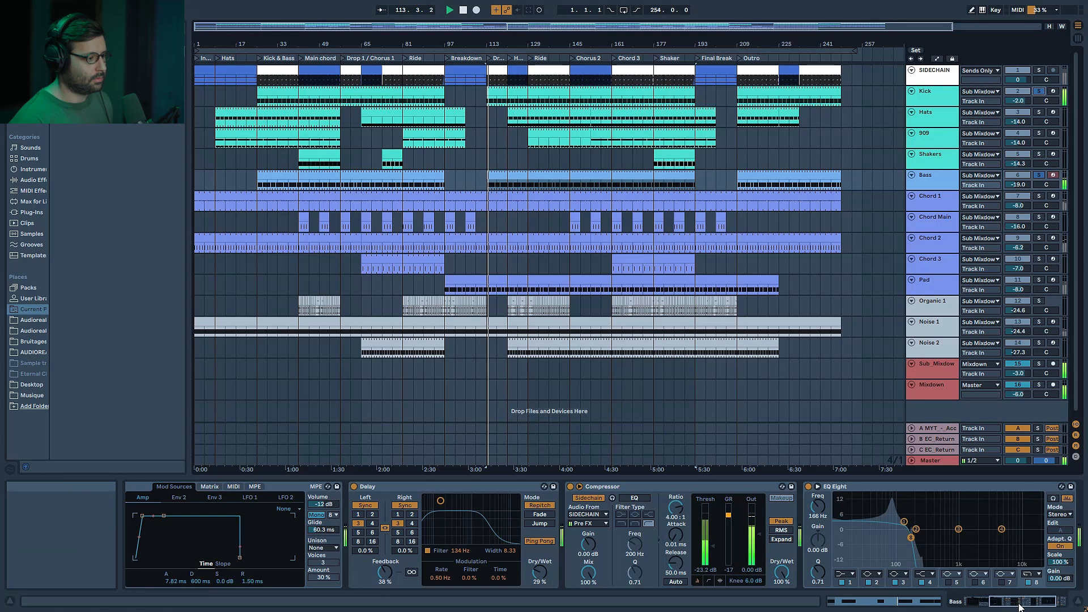
click(830, 602)
click(159, 560)
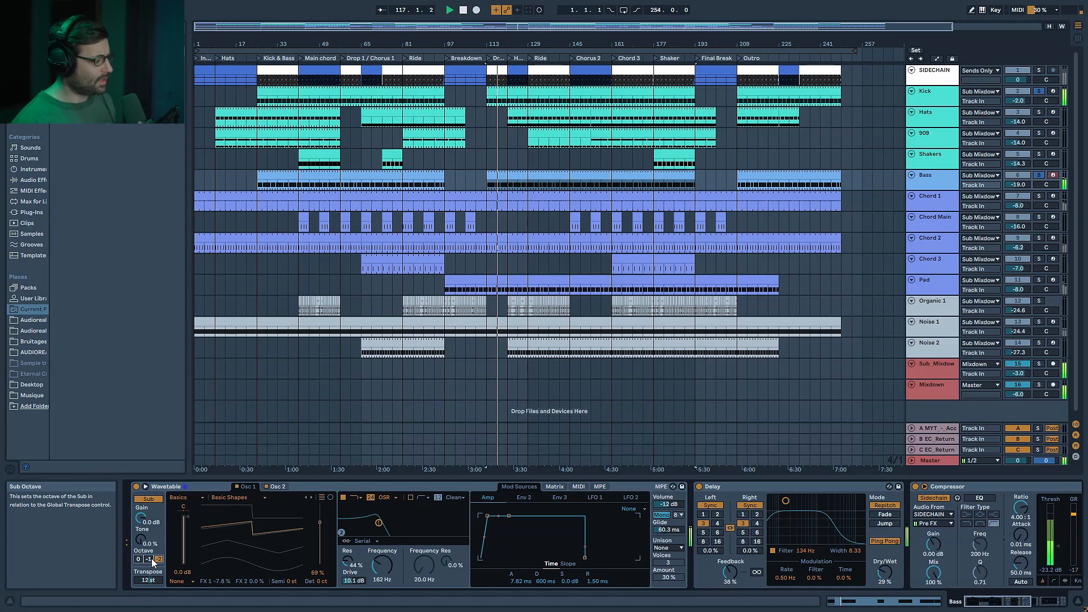
click(150, 559)
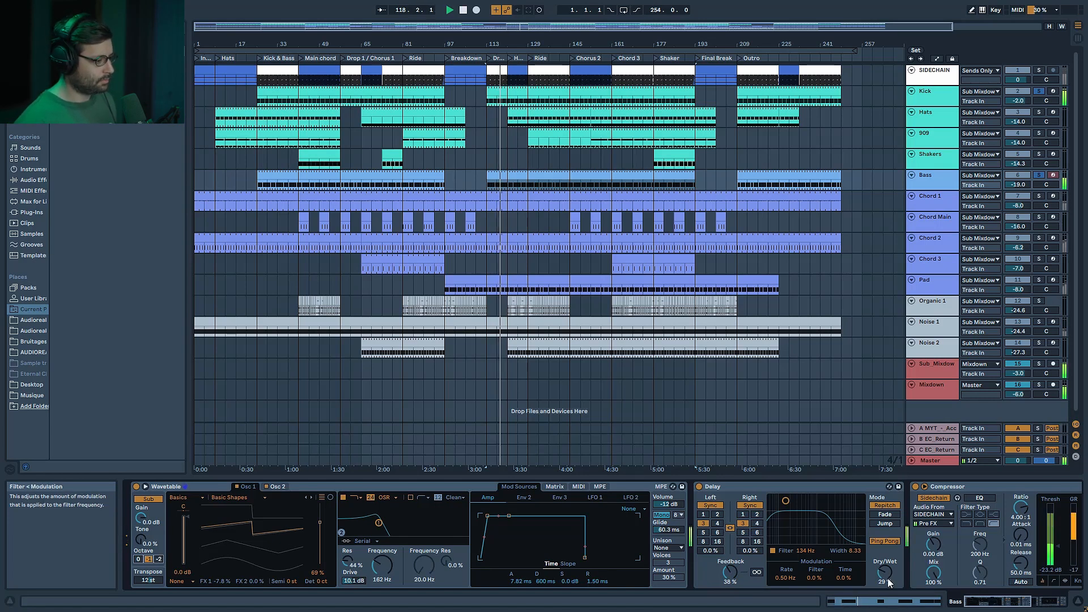
Activate the Utility at the end of the Bass track's device chain, comparing the sound with it off and on during playback
click(1009, 603)
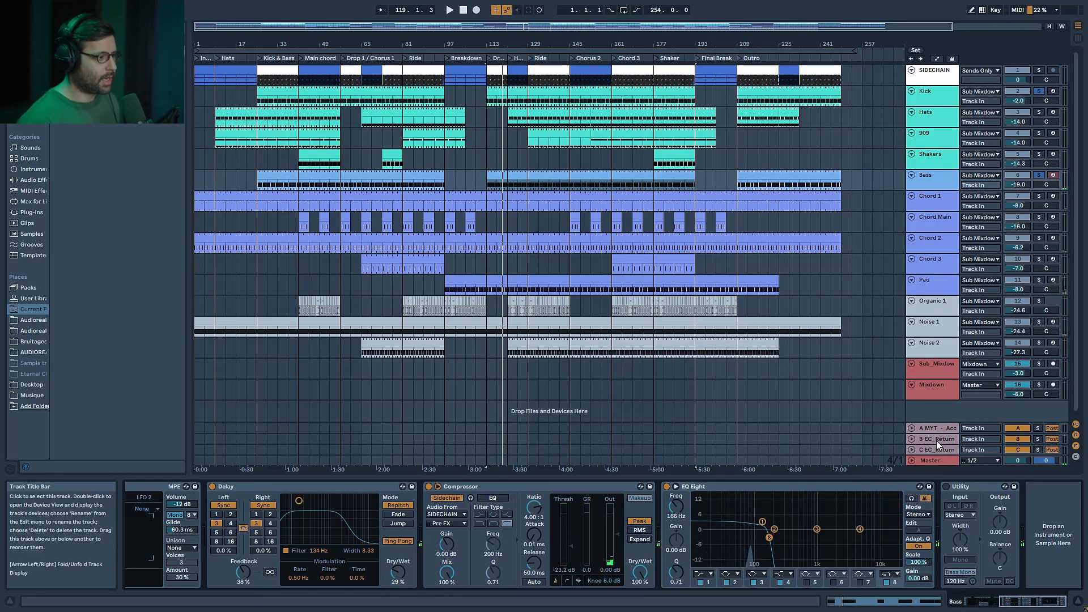
click(979, 489)
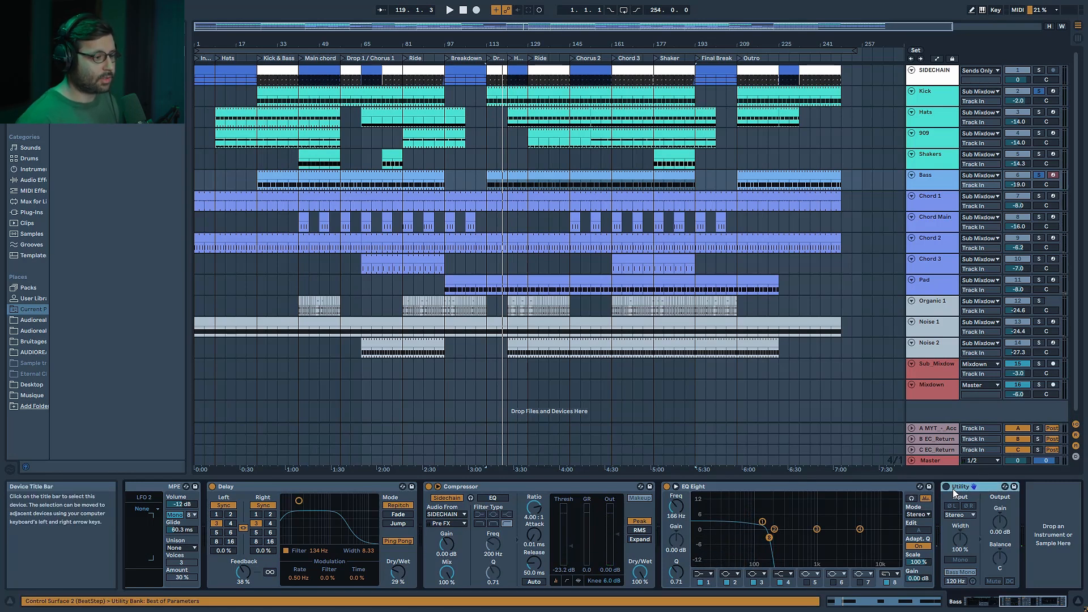
click(948, 489)
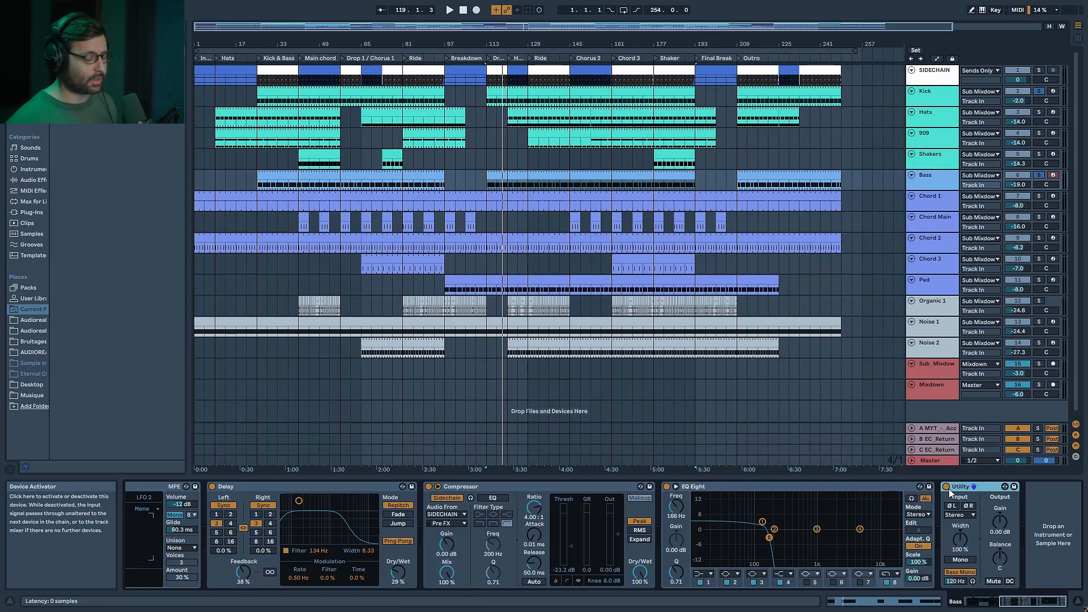
click(947, 488)
key(space)
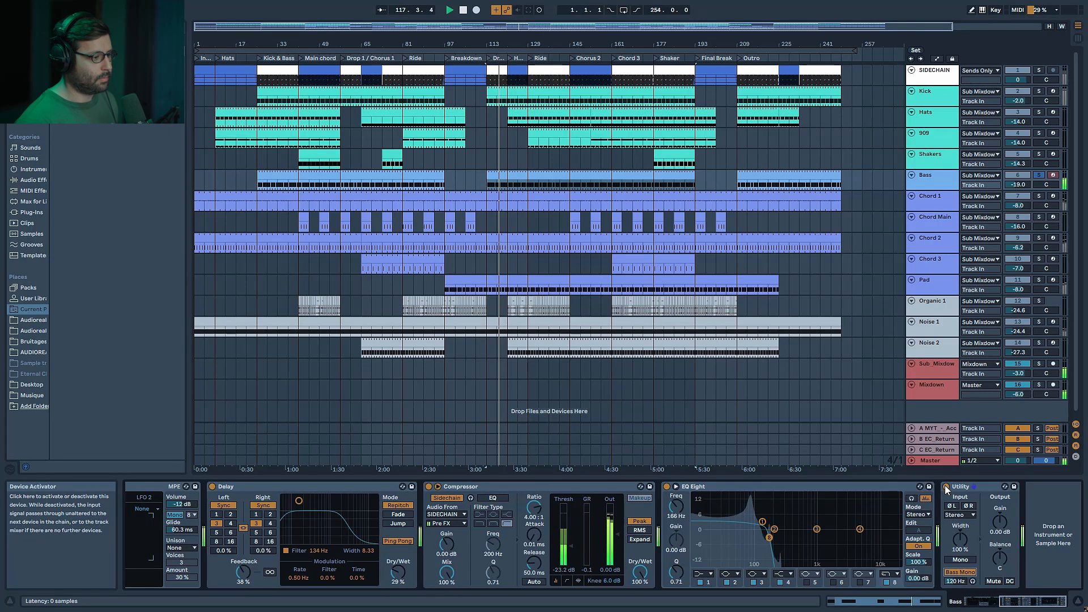
click(946, 488)
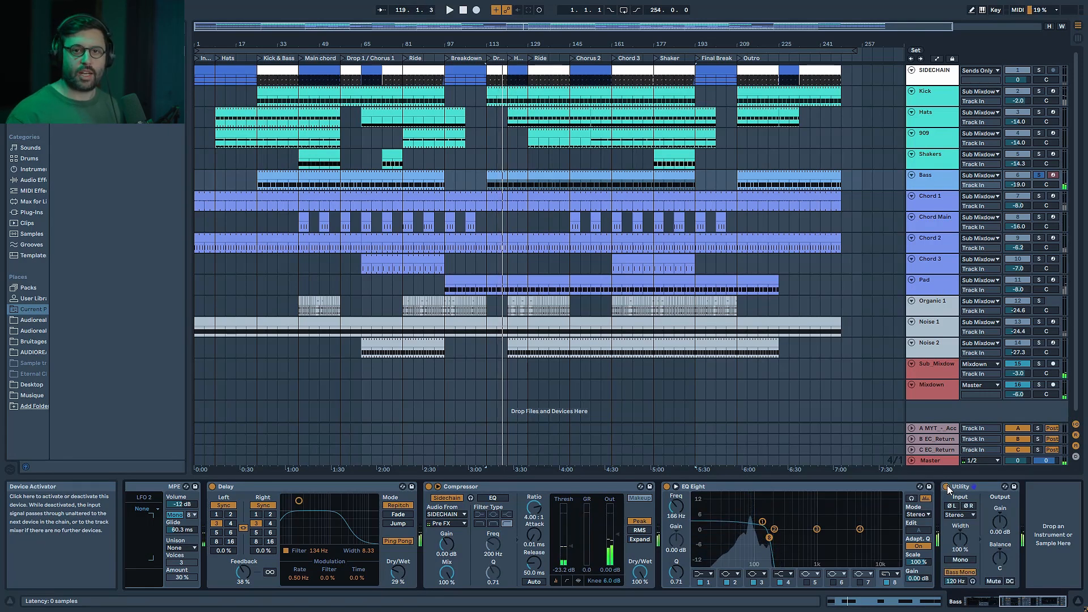
Solo Chord 1 and Chord 2 together and play them from the start of the Kick & Bass section
click(944, 209)
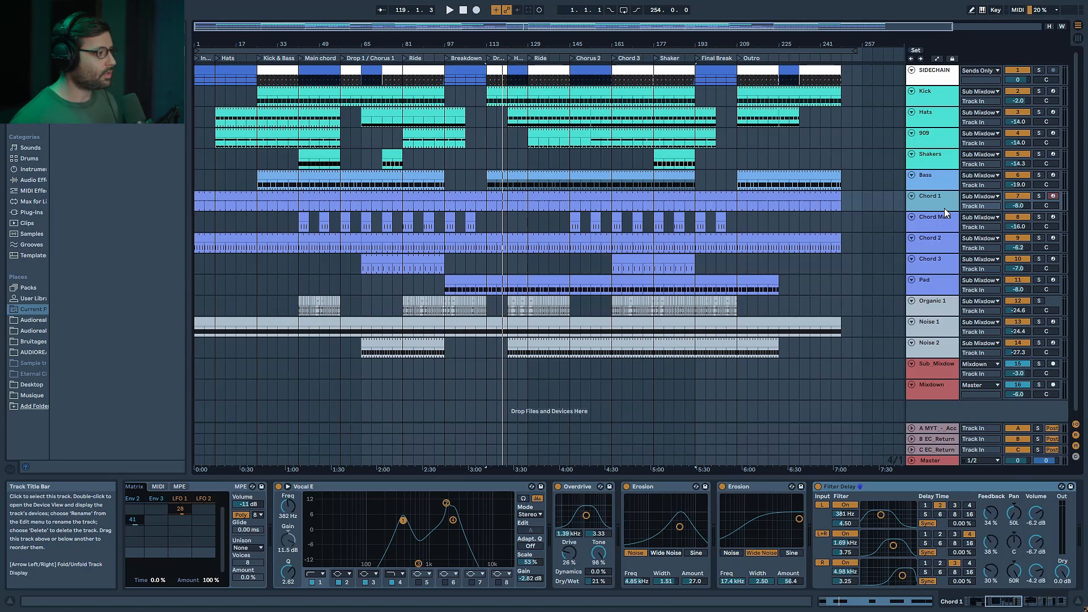
click(1038, 196)
click(1039, 238)
click(260, 208)
key(space)
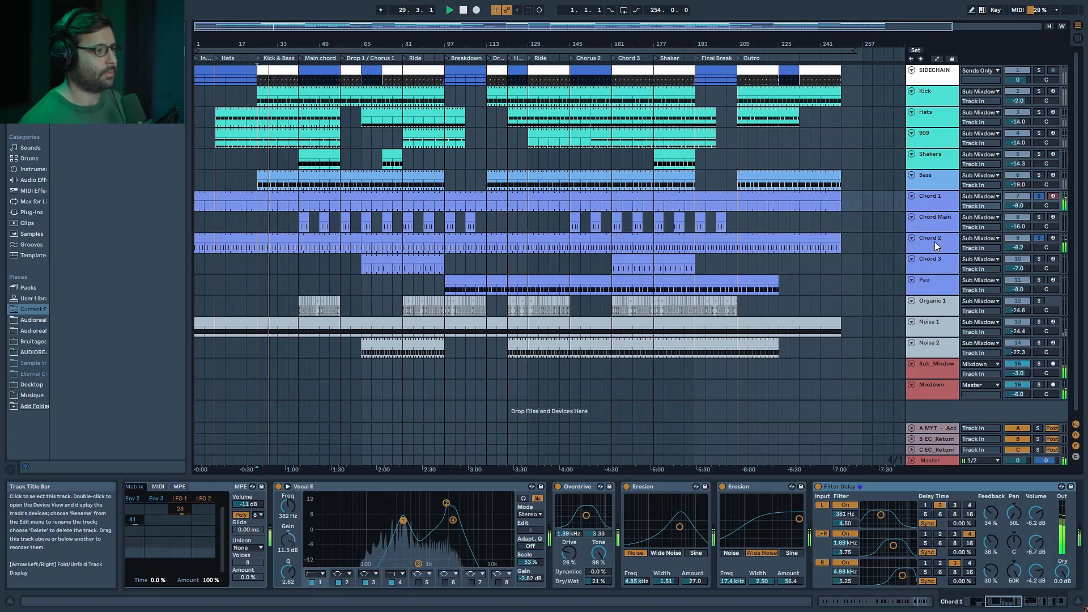
key(space)
Solo Chord Main and play it from its first clip in the Main chord section
click(1039, 217)
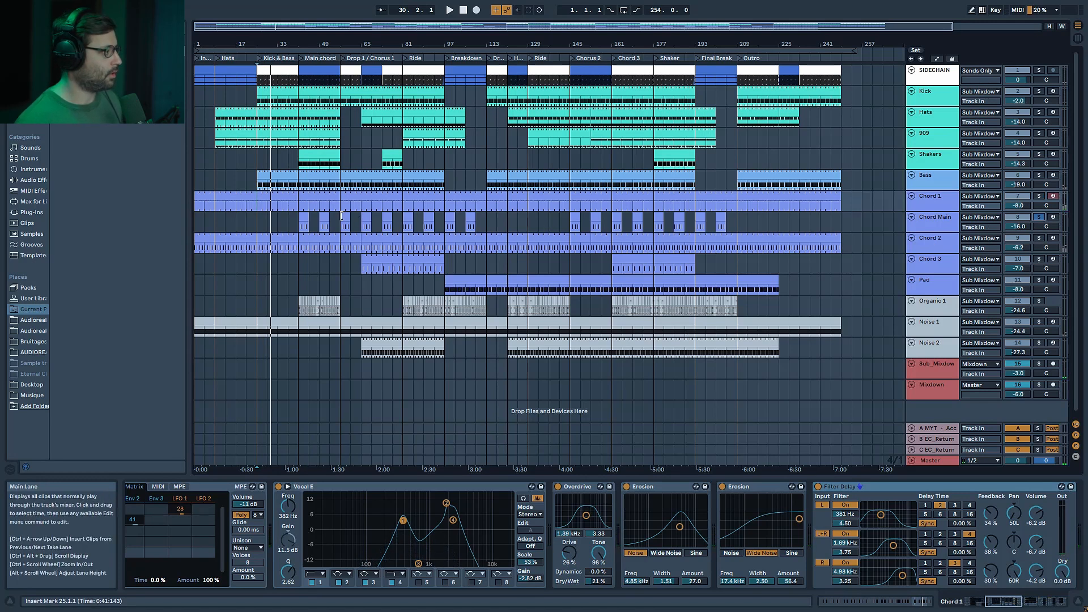
click(300, 216)
key(space)
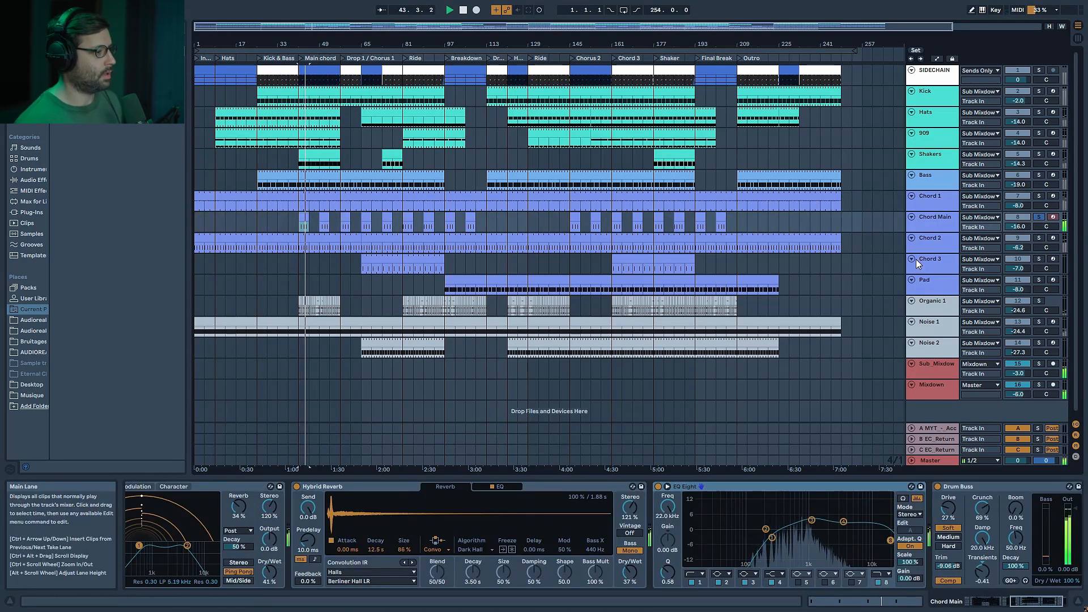
key(space)
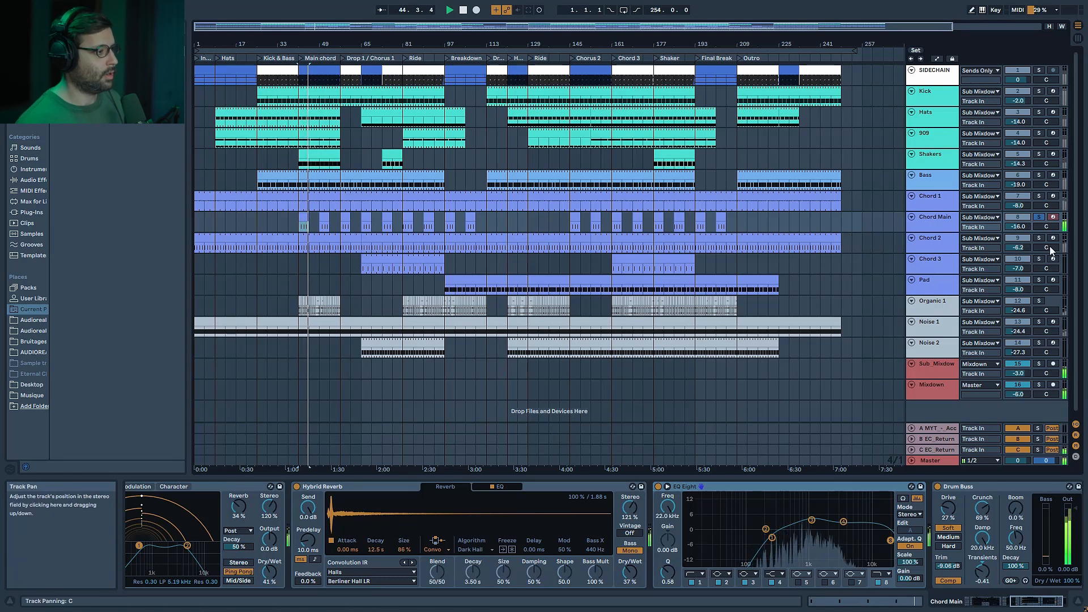
Solo Chord 3 and play its bar 65 clip, and show the Pad track's devices
click(1040, 260)
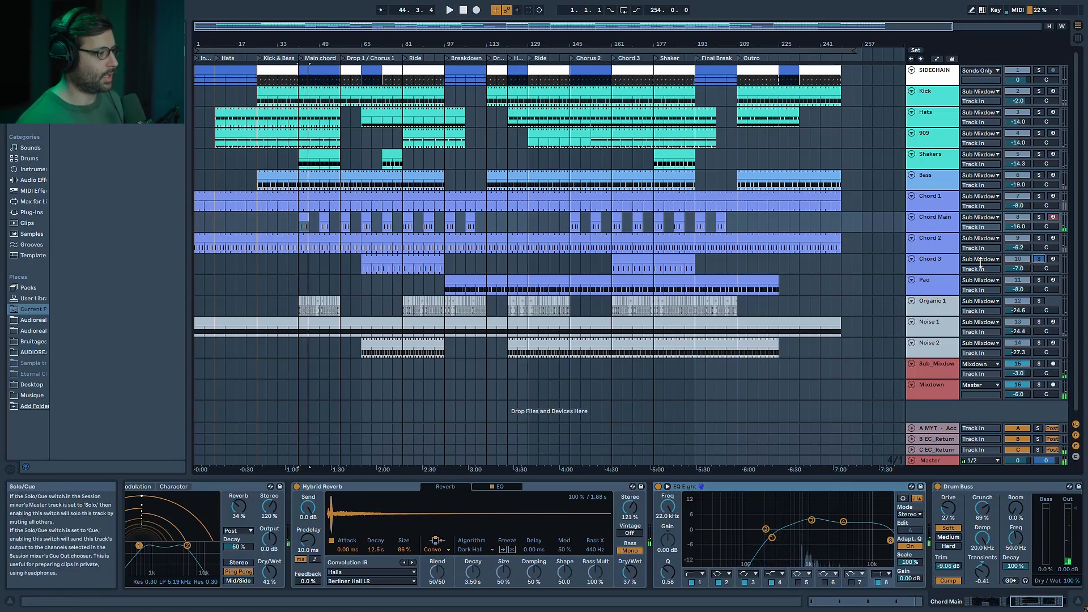
click(397, 260)
key(space)
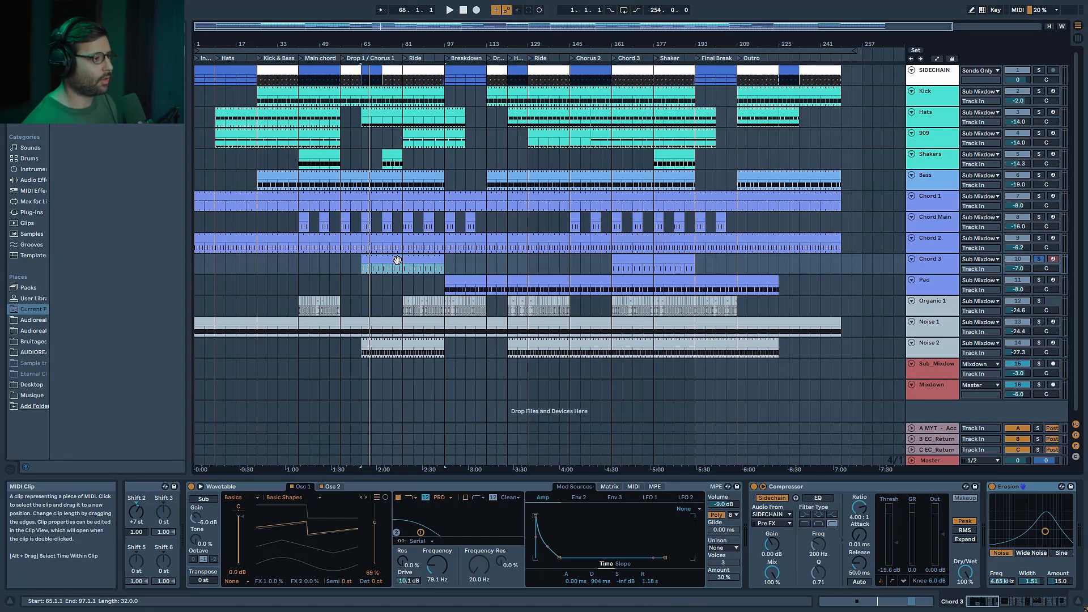
click(937, 291)
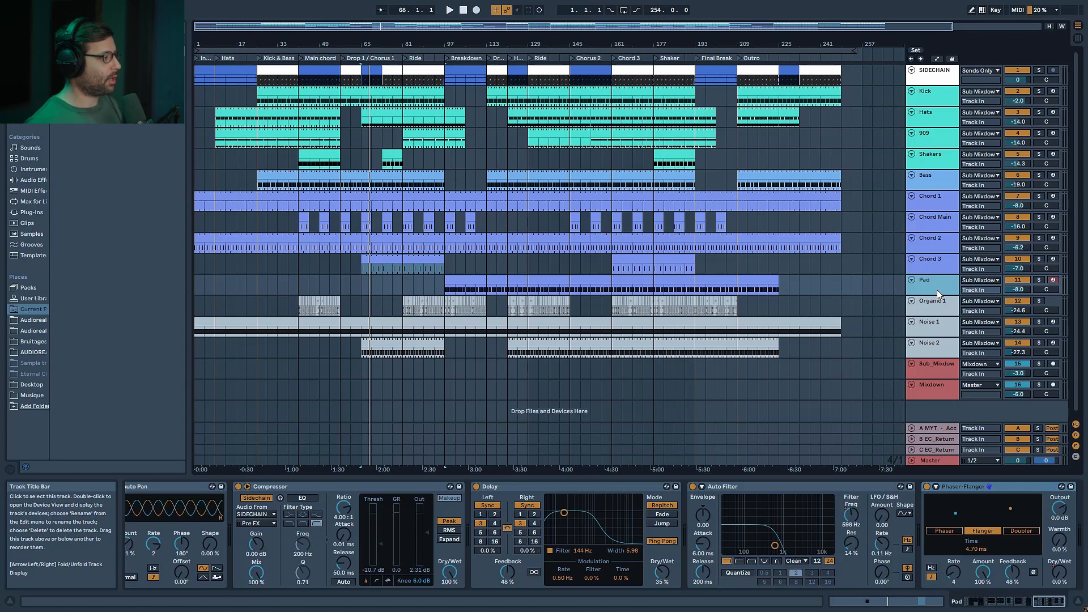
Inspect the Chord 2 clip in the Hats section, looping its 16 bars from bar 9, and show the Chord 2 devices
click(940, 195)
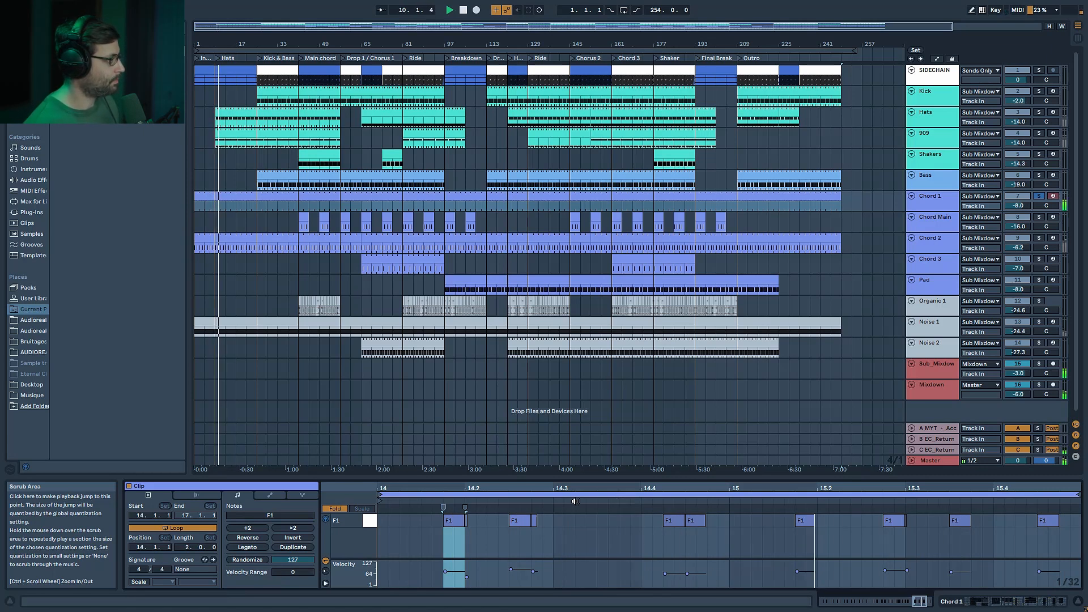
click(240, 236)
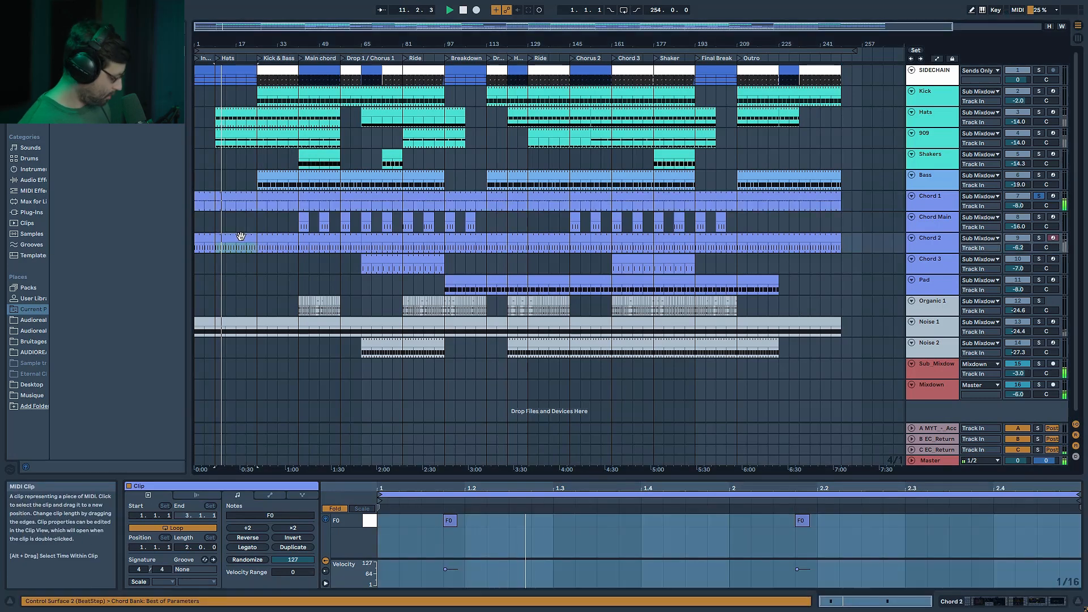
key(ctrl+l)
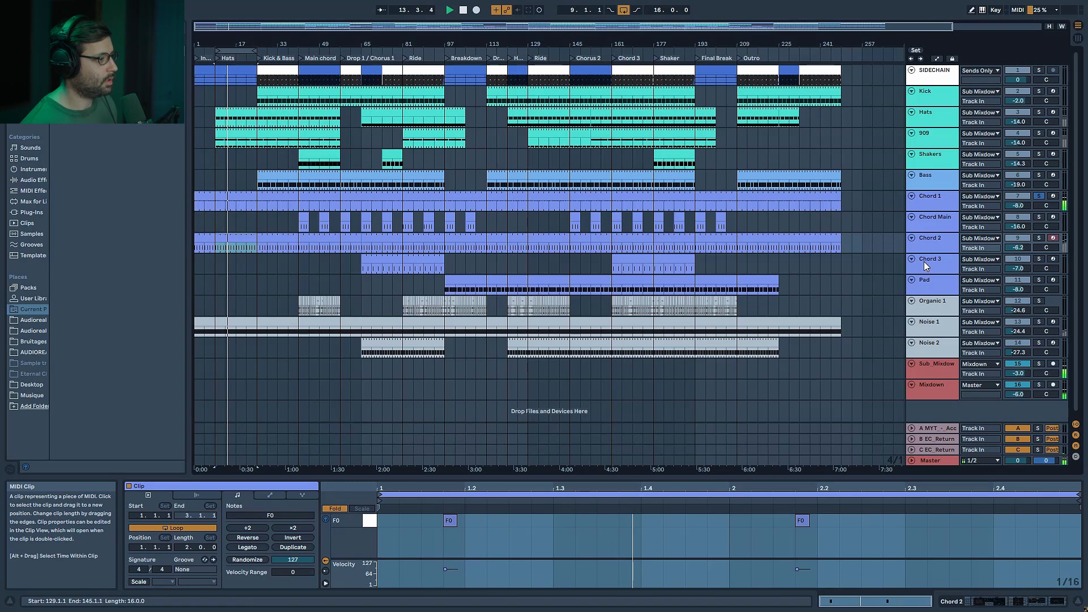
click(943, 242)
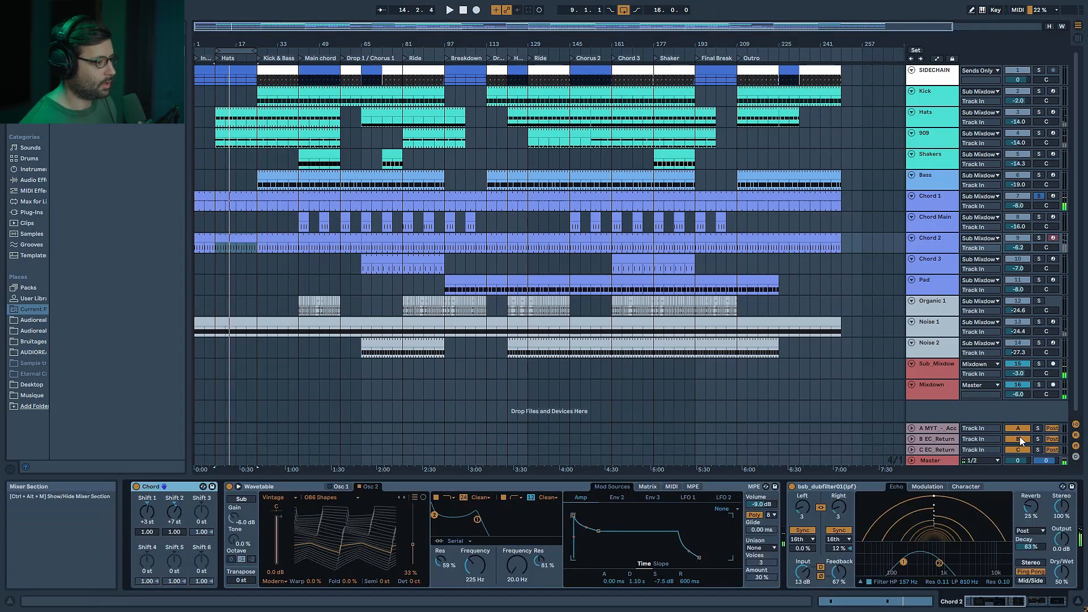
Deactivate the return tracks A, B and C
click(1020, 439)
click(1020, 429)
click(1020, 450)
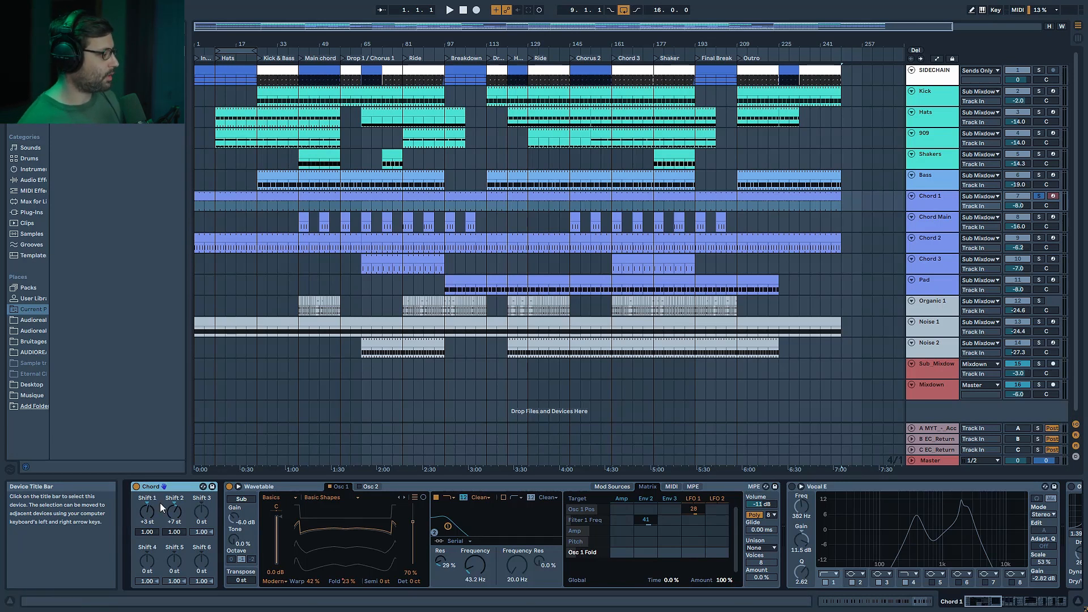
Reset Chord 1's Wavetable Oscillator 1 Warp and Fold to 0 %, and raise Warp to 84 % during playback
click(259, 488)
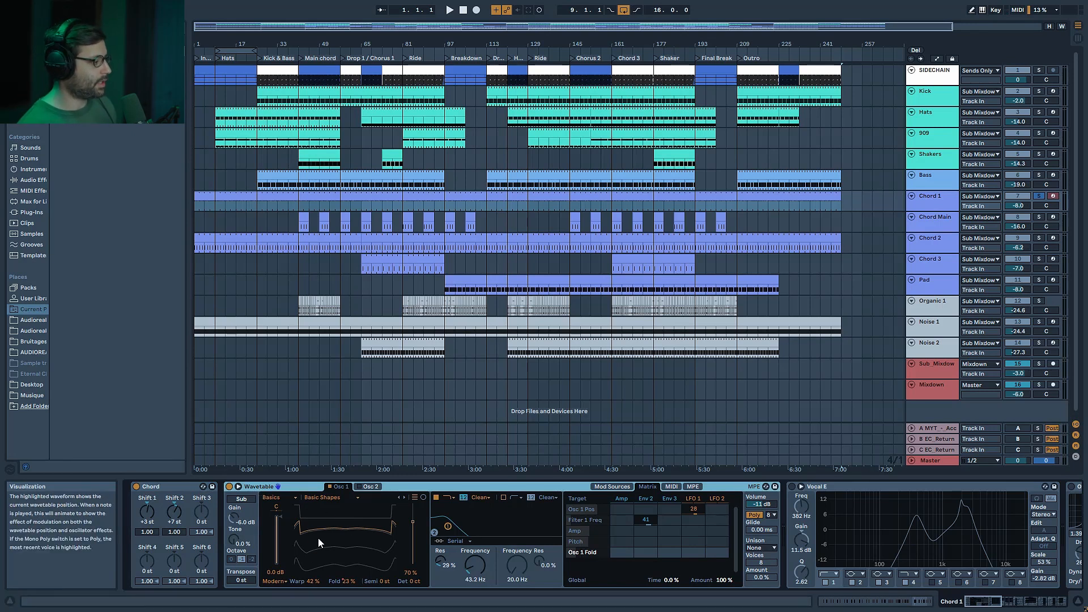
double_click(317, 580)
double_click(345, 579)
key(space)
drag(314, 581, 314, 533)
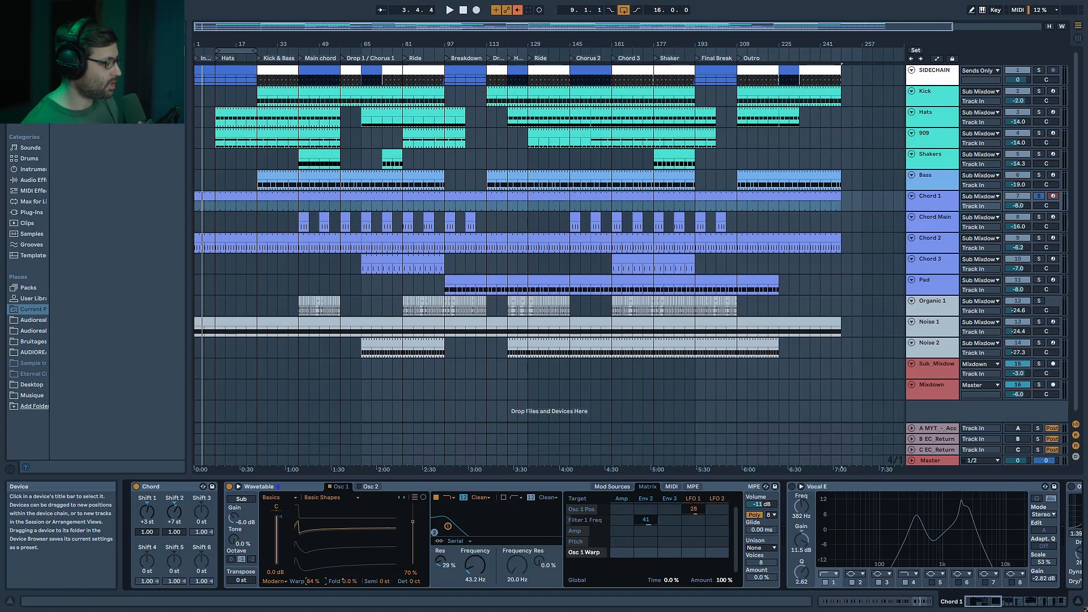
Raise the Wavetable Oscillator 1 Fold to 23 % while Chord 1 plays
click(347, 582)
key(space)
drag(347, 581, 347, 568)
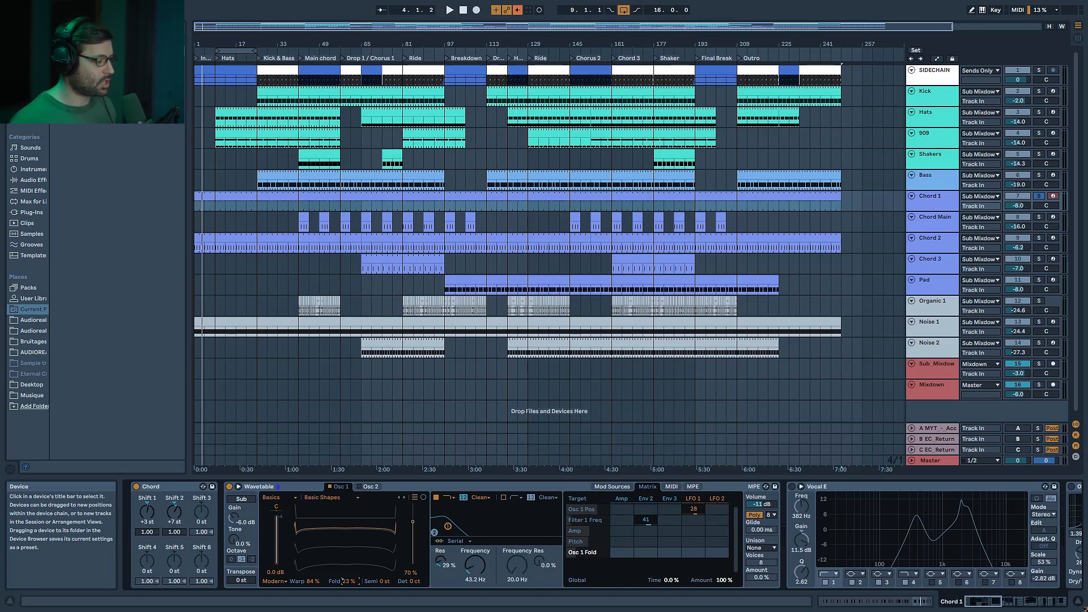
Play Chord 1 and compare the sound with Wavetable's first filter off and on, leaving it on
key(space)
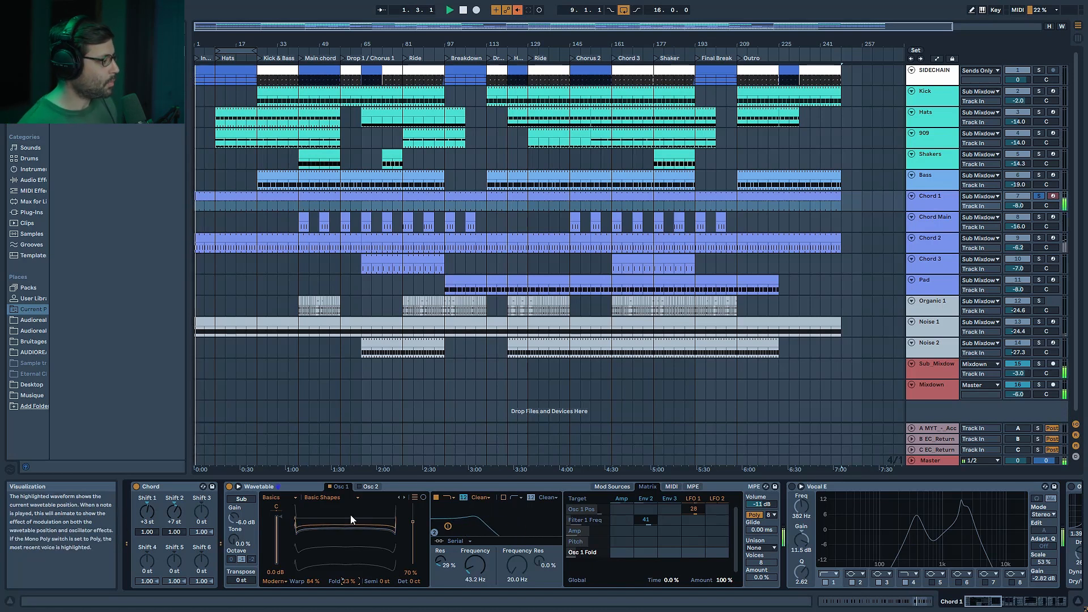
click(436, 498)
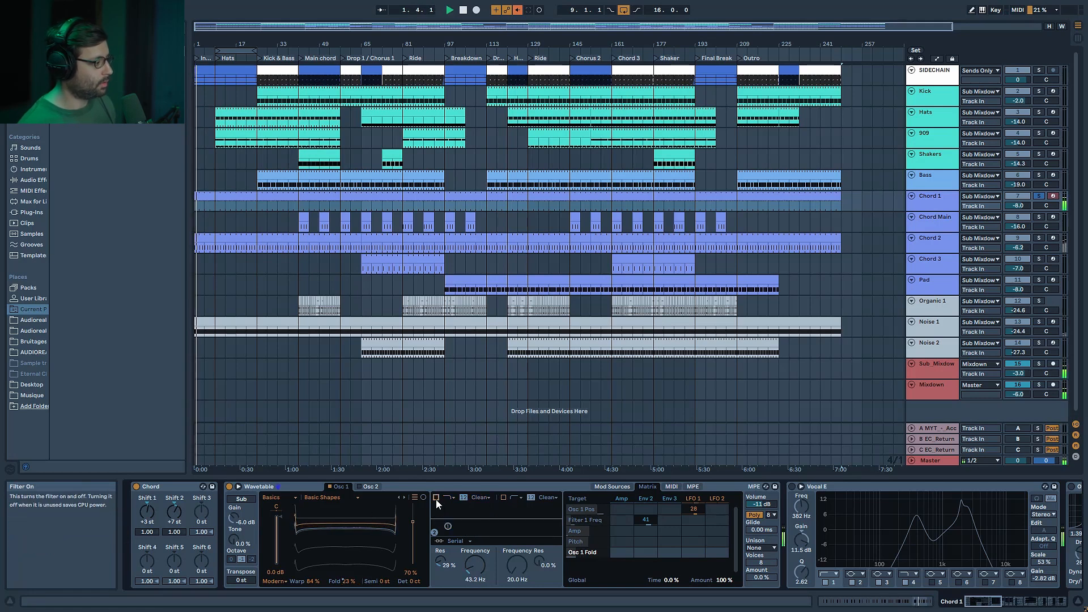
click(436, 498)
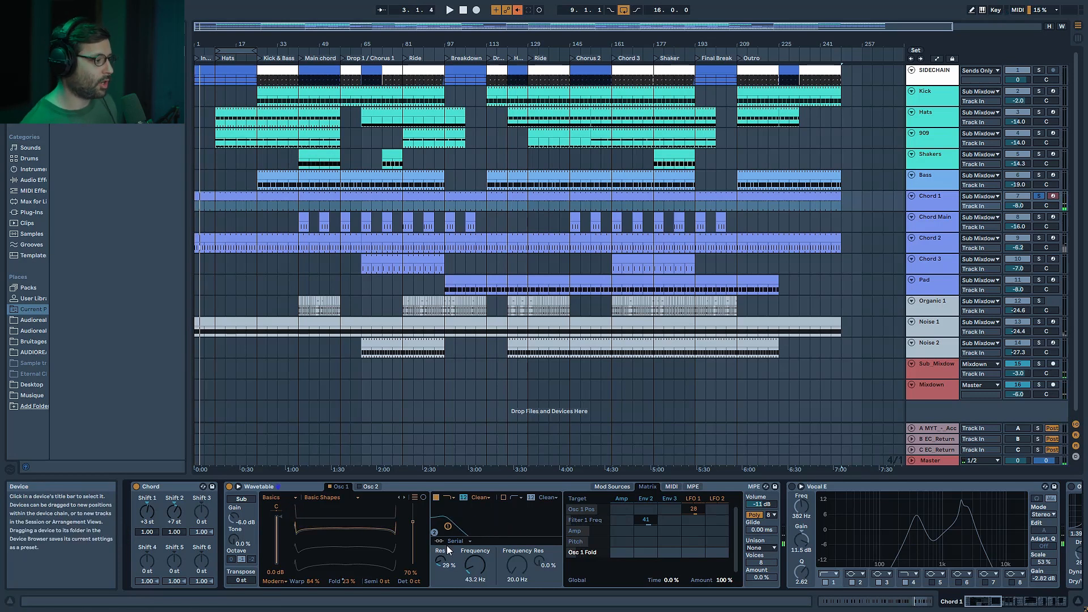
Examine Wavetable's modulation sources and the Oscillator 1 wave position modulation while auditioning Chord 1
click(613, 487)
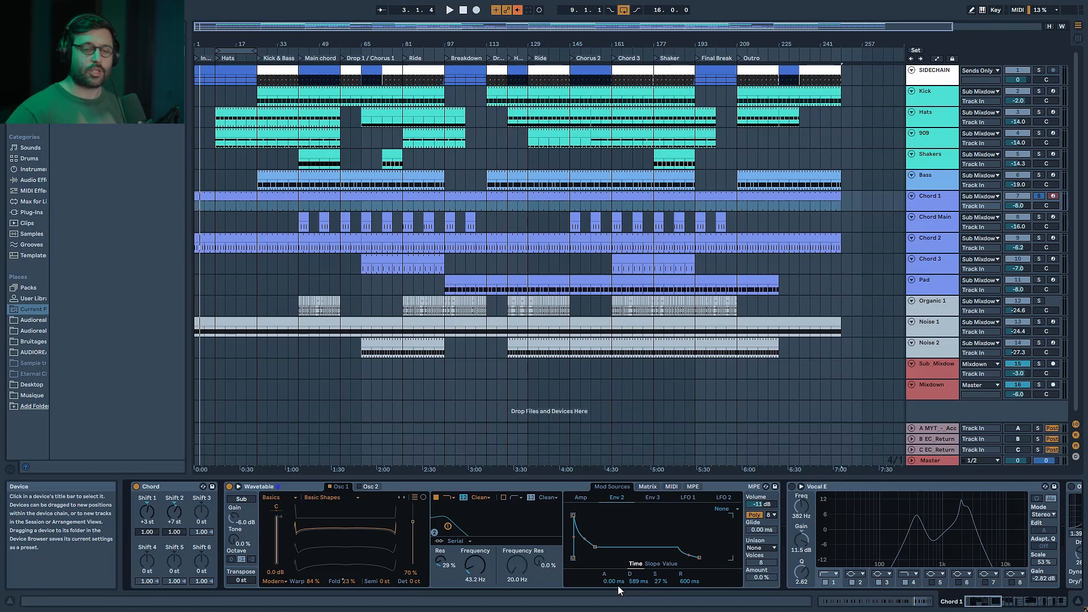
key(space)
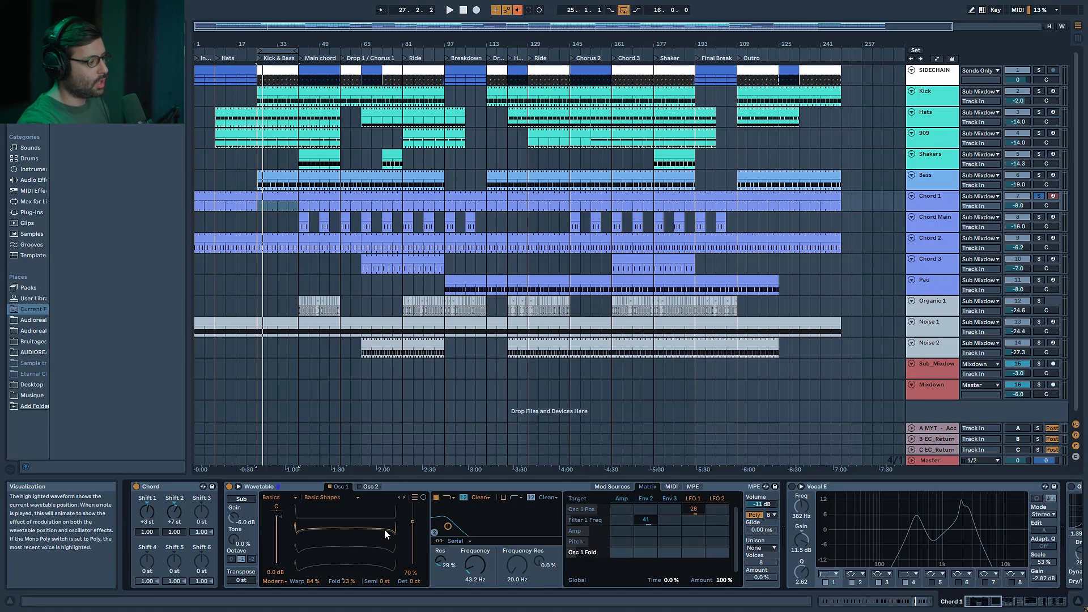
mouse_move(413, 521)
mouse_down()
mouse_move(413, 531)
mouse_move(413, 520)
mouse_up()
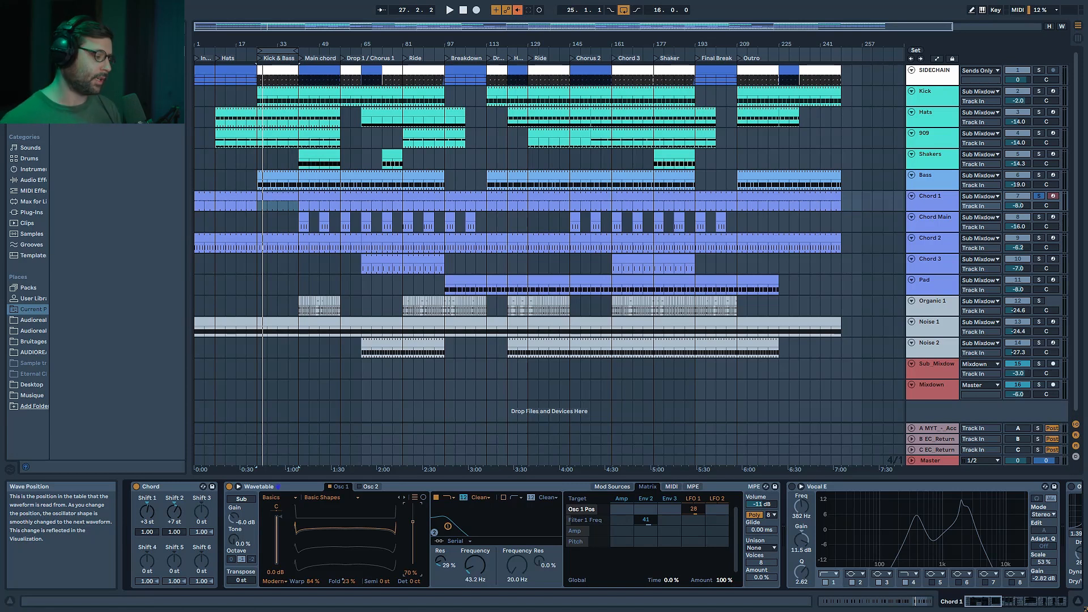
click(993, 606)
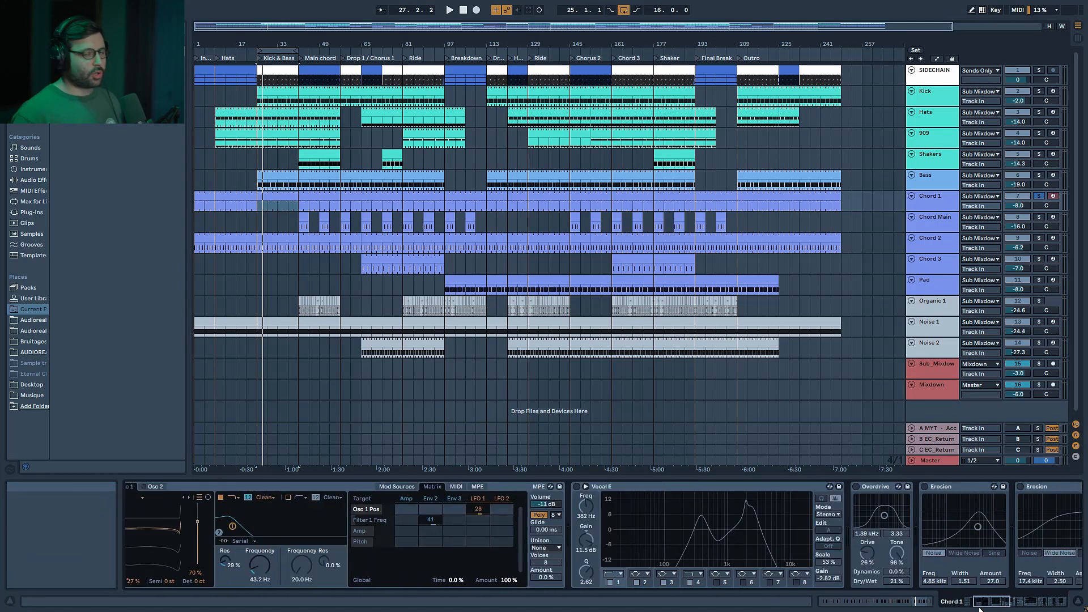
key(space)
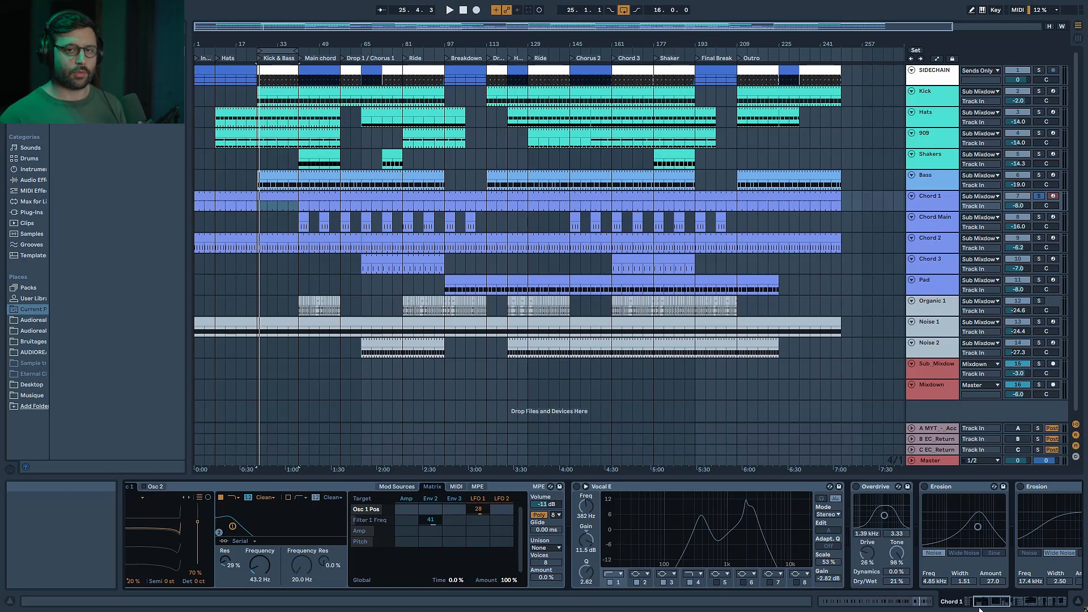
Activate the Filter Delay on Chord 1 and audition its delay lines in the loop starting at bar 25
drag(983, 602, 1013, 601)
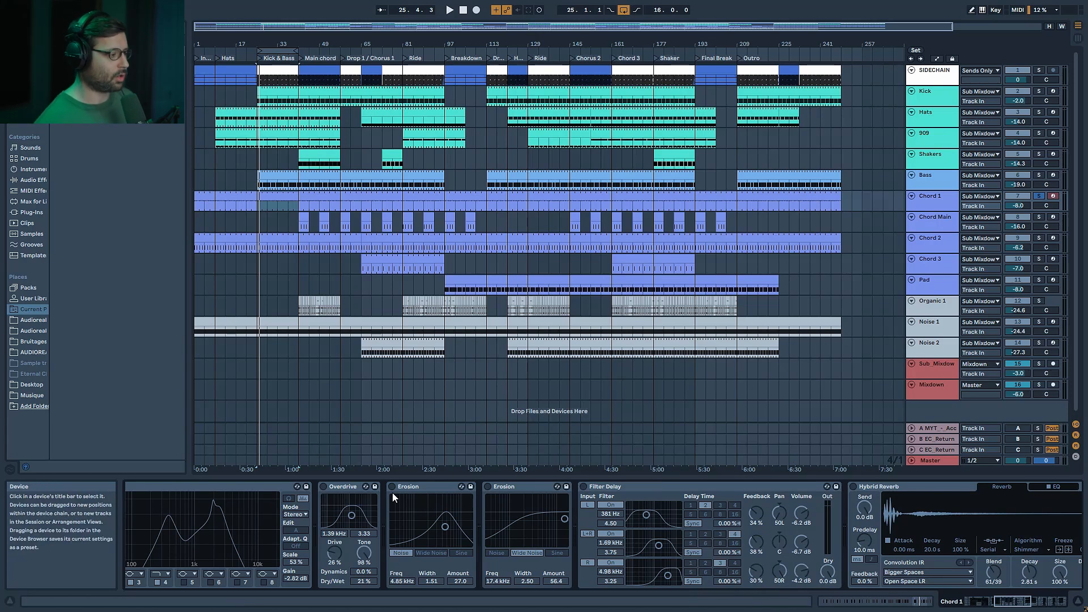
click(590, 486)
key(space)
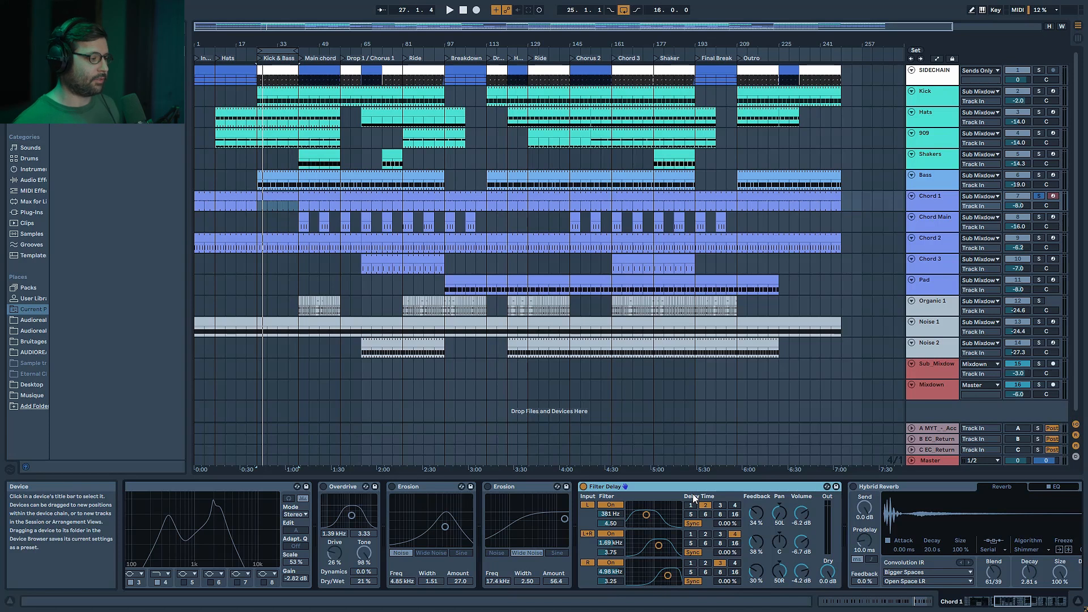
key(space)
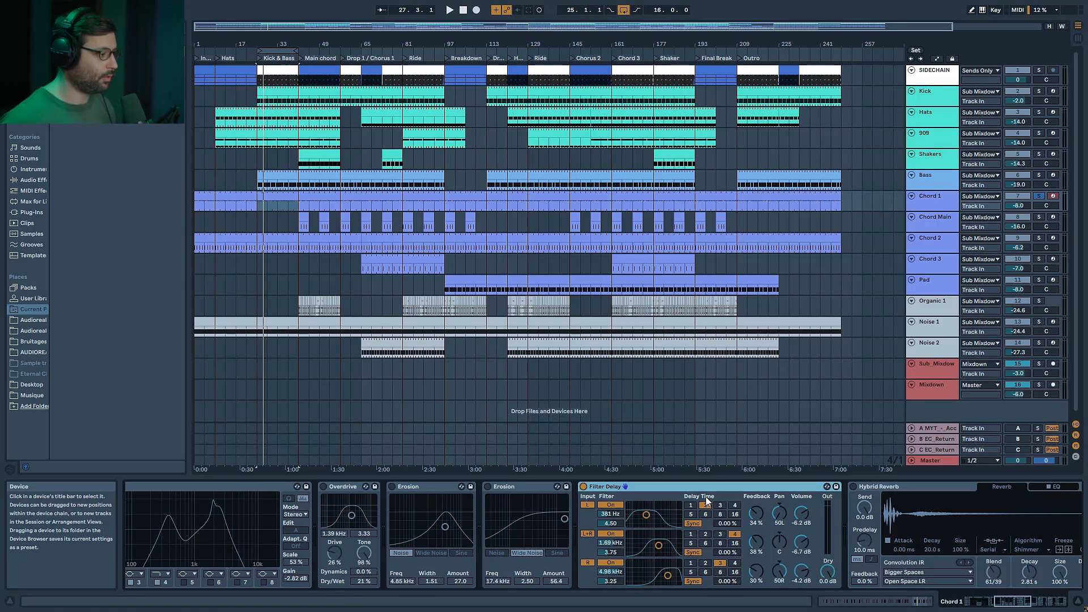
key(space)
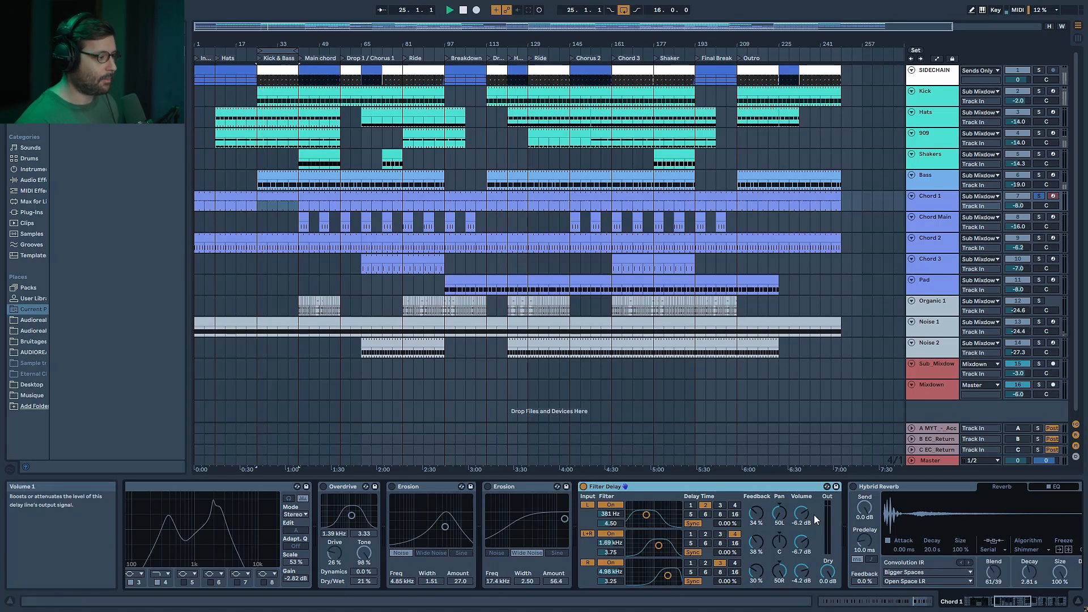
Activate the Hybrid Reverb on Chord 1 and set its Blend to 100/0 during playback
click(855, 485)
drag(1023, 602, 1039, 603)
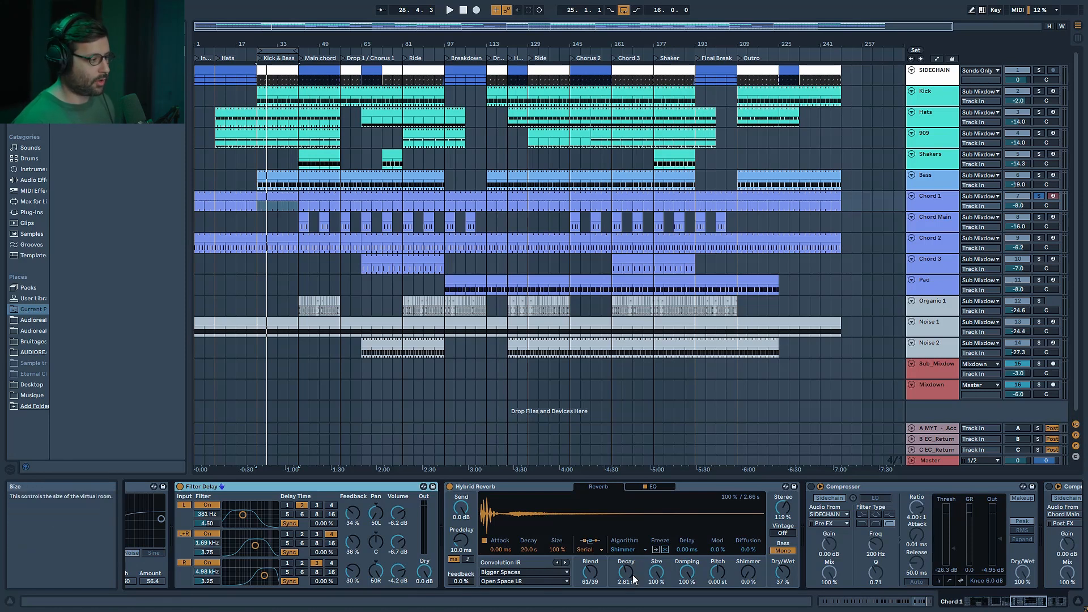
key(space)
drag(591, 573, 592, 533)
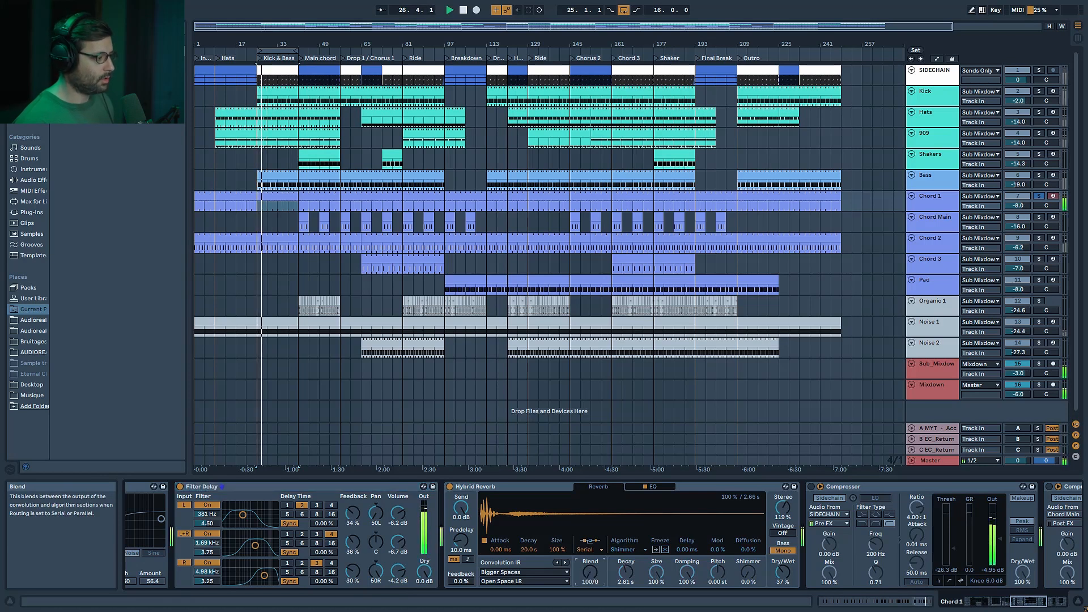
Audition the Hybrid Reverb on Chord 1 at Blend 0/100, set the Blend to 61/39 and view the reverb's EQ curve
drag(591, 572, 591, 465)
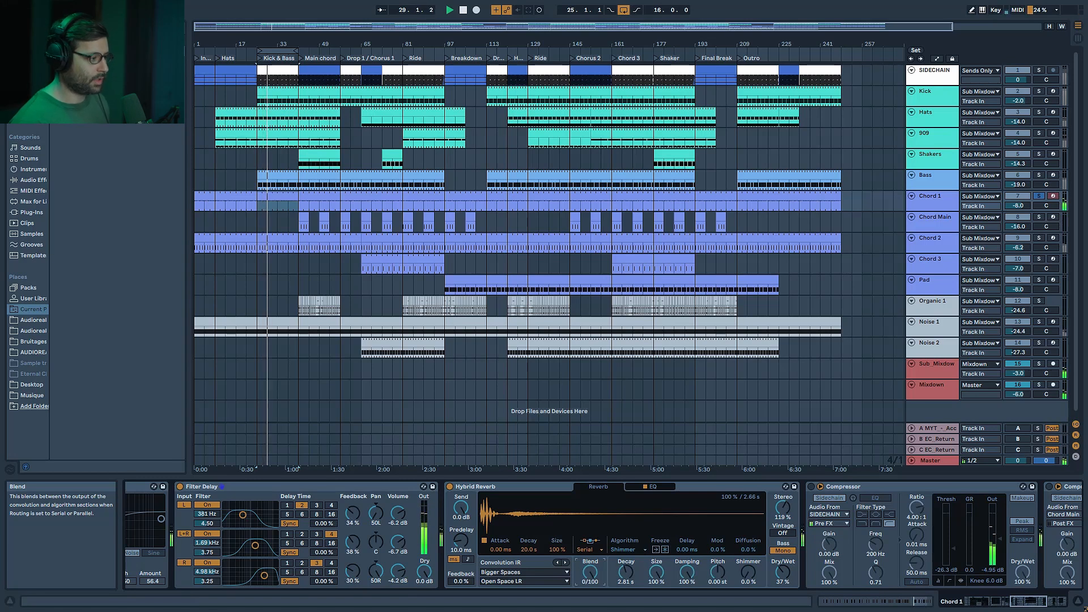
drag(590, 572, 590, 610)
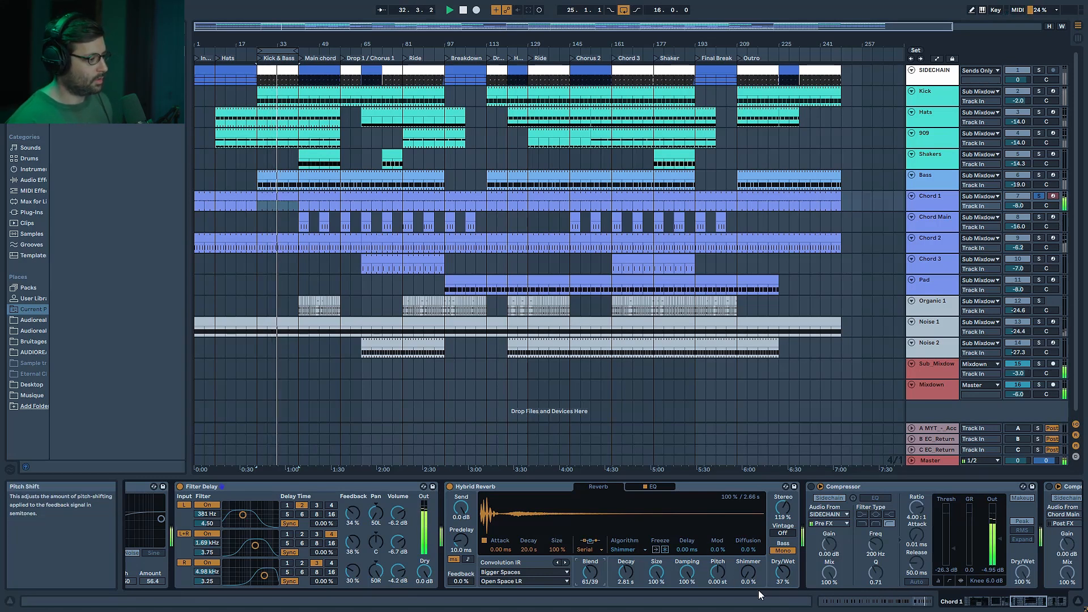
click(663, 485)
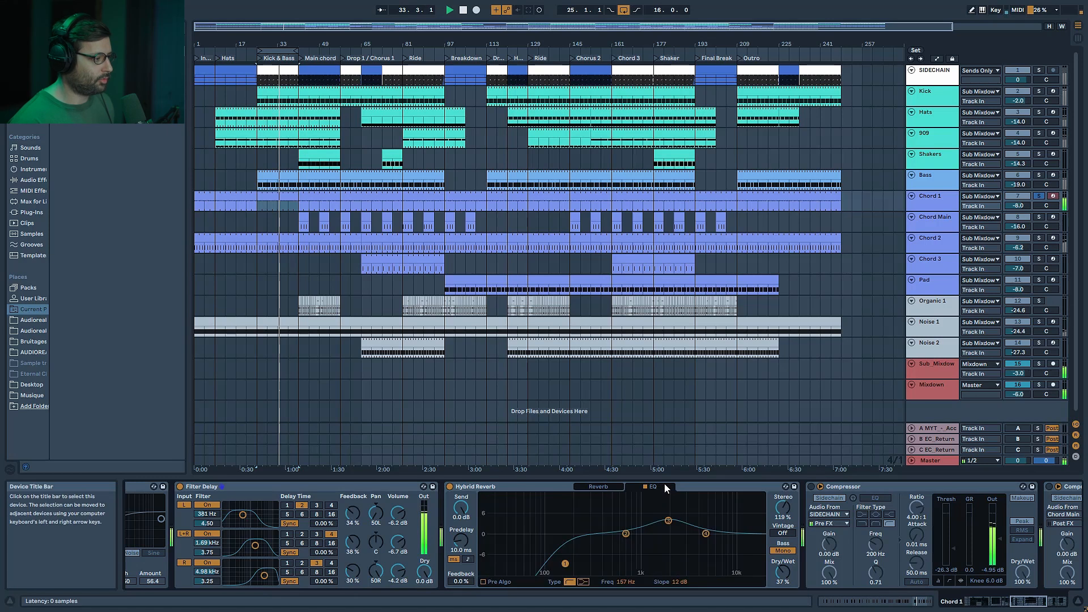
click(668, 520)
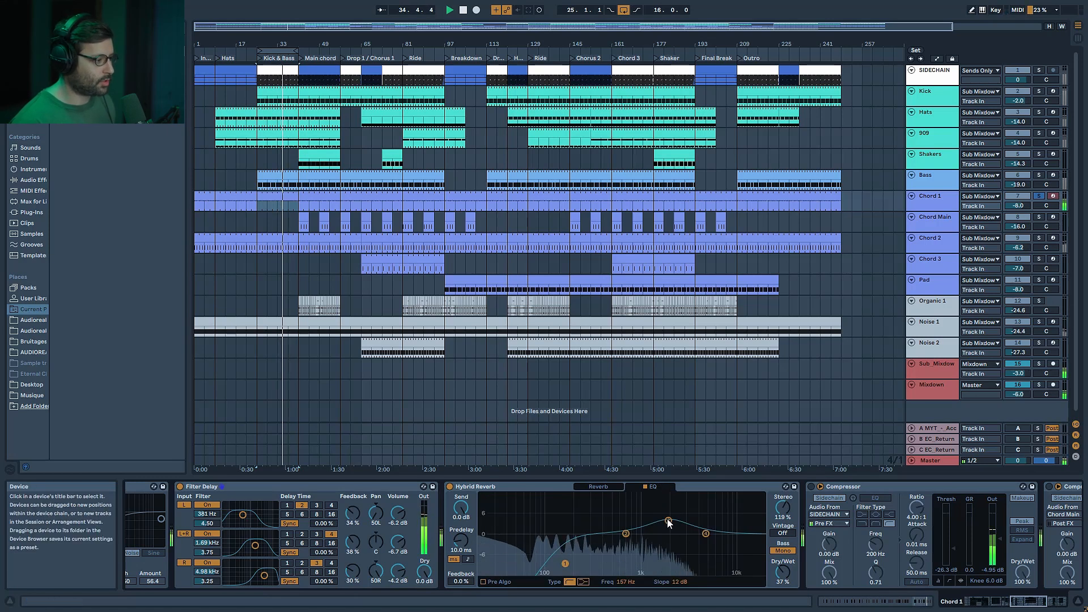
click(596, 486)
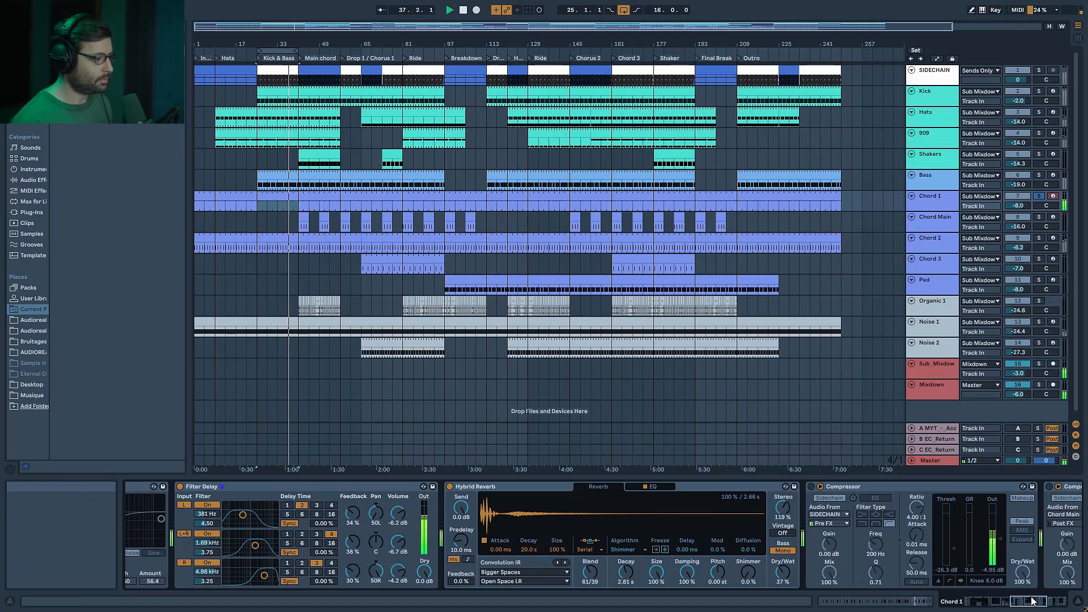
Activate the Vocal E equalizer on Chord 1 and compare the sound with it off and on in the loop
drag(1027, 606, 998, 606)
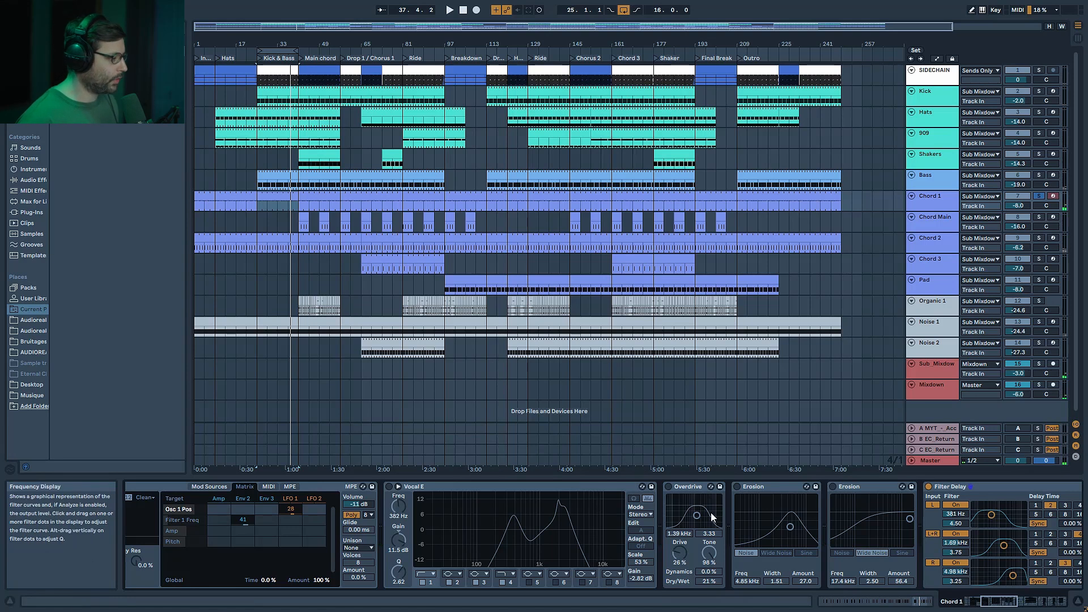
click(561, 488)
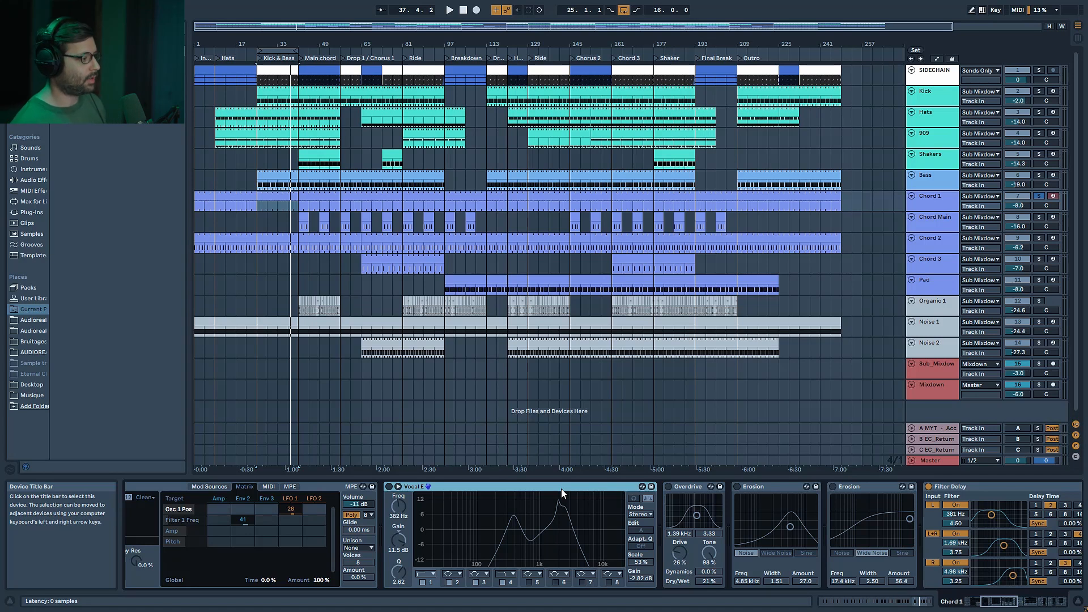
click(388, 487)
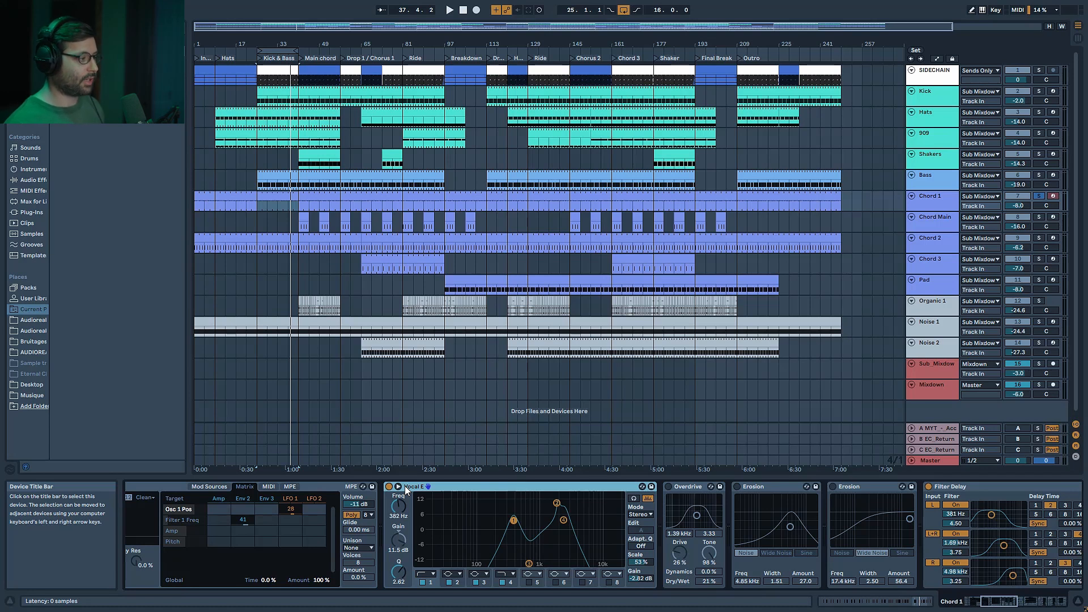
key(space)
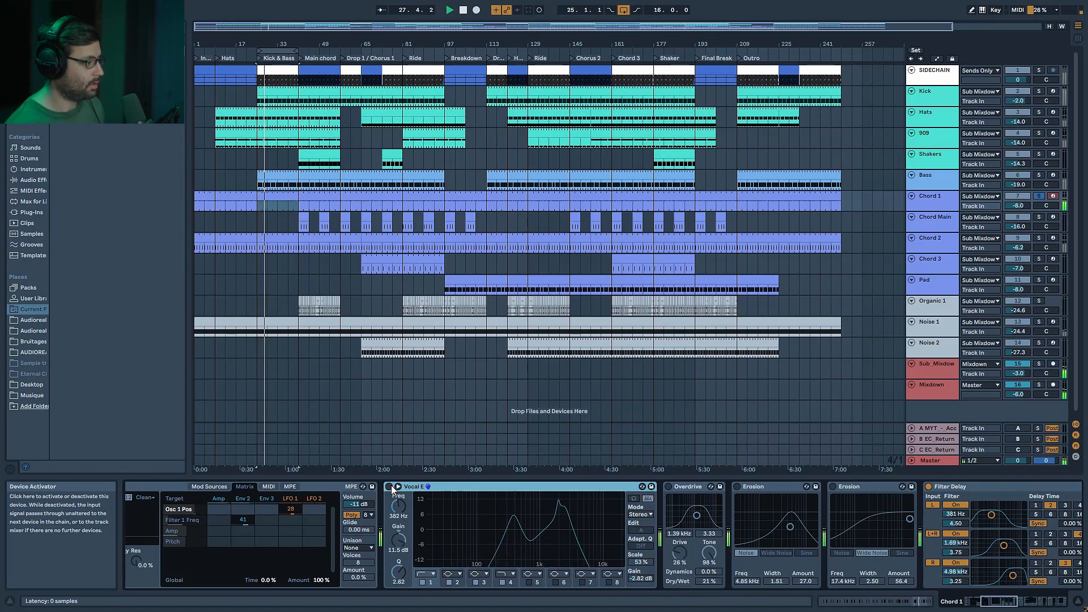
key(space)
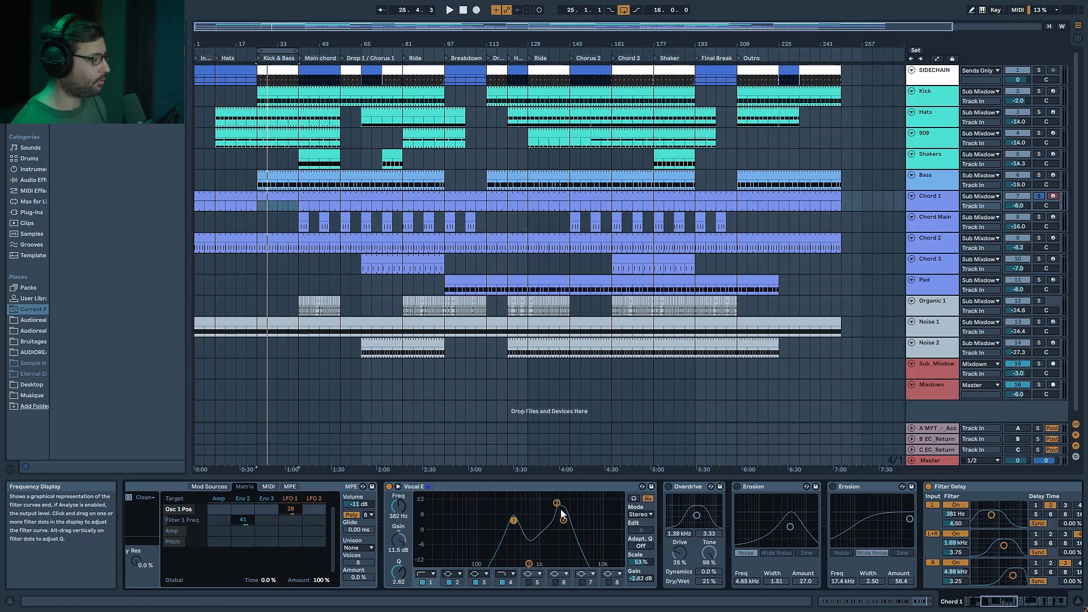
key(space)
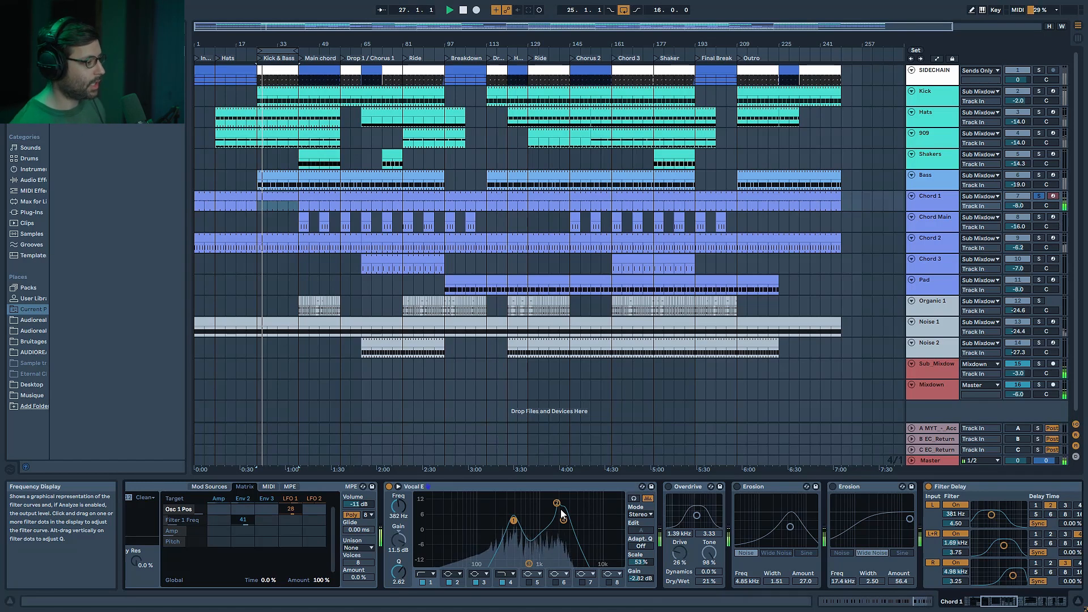
Compare Chord 1 with the Overdrive off and on, leaving it on
click(668, 487)
click(667, 488)
click(668, 487)
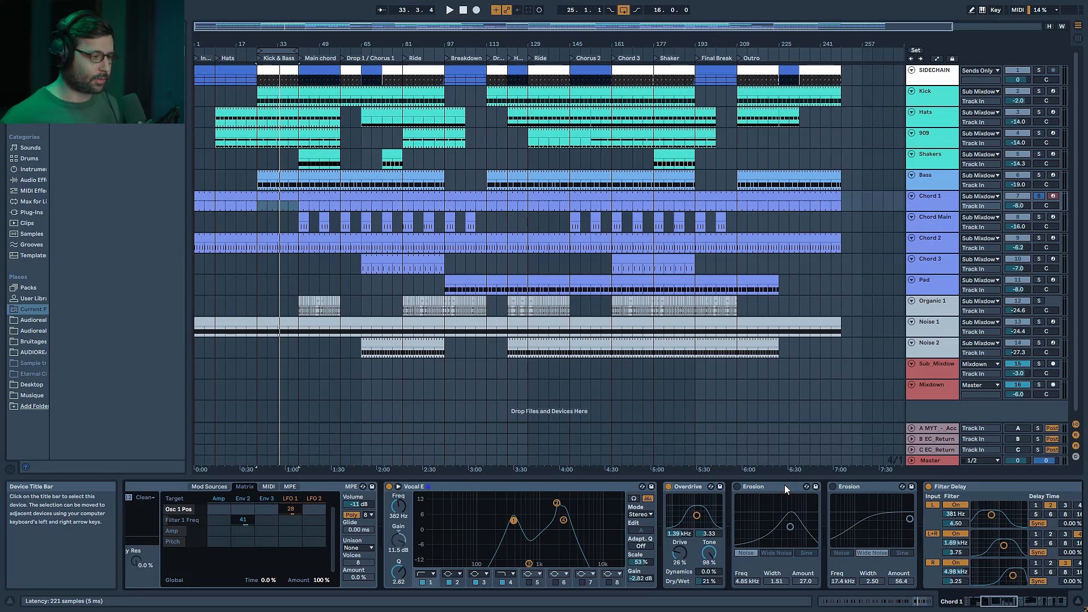
Activate both Erosion devices on Chord 1 one after the other during playback of the loop starting at bar 25
key(space)
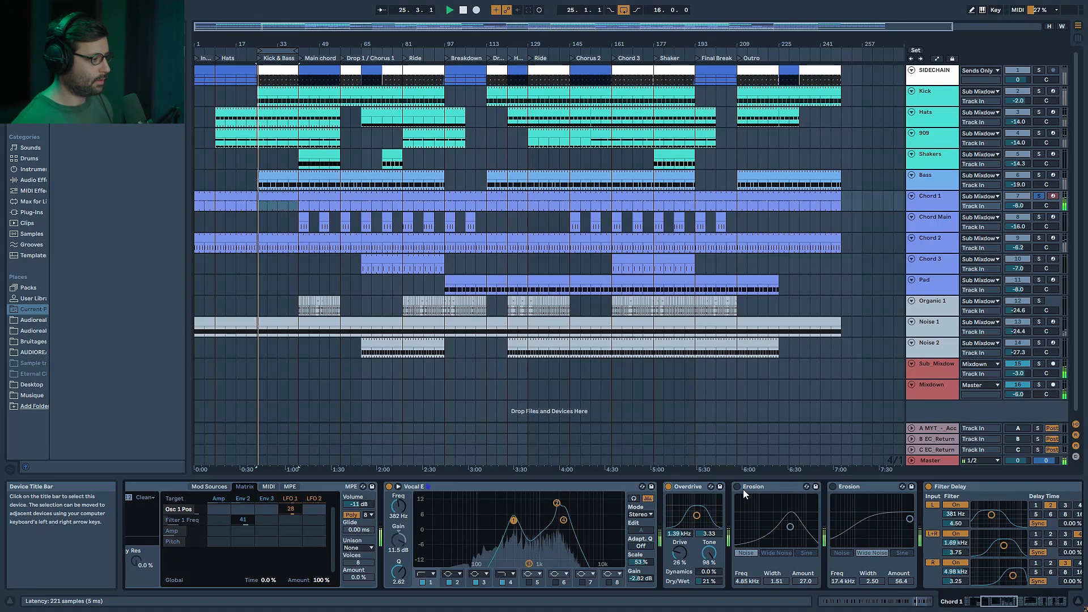
click(742, 487)
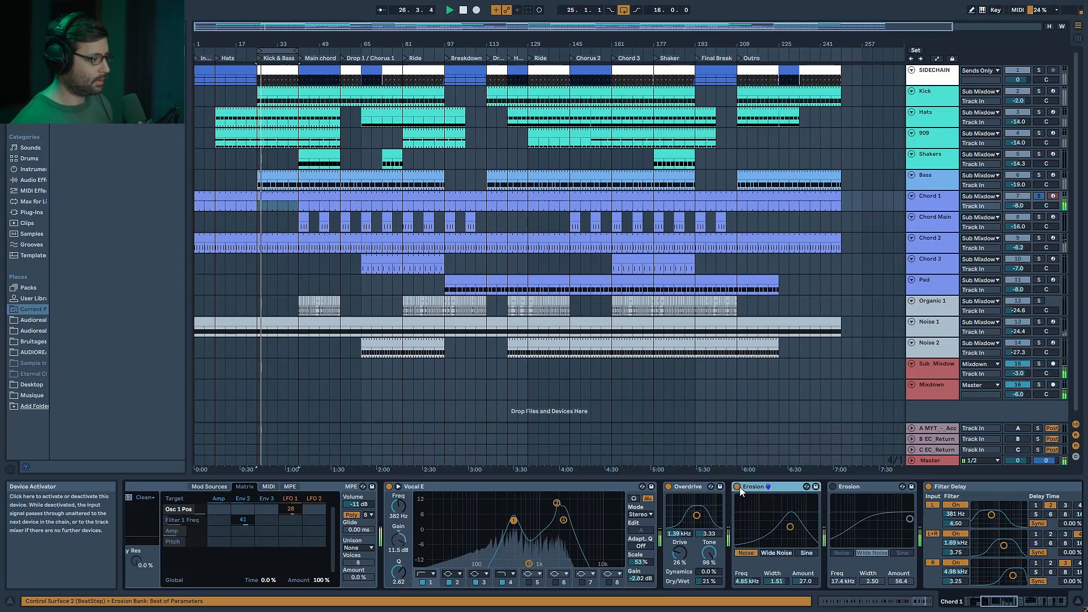
click(739, 486)
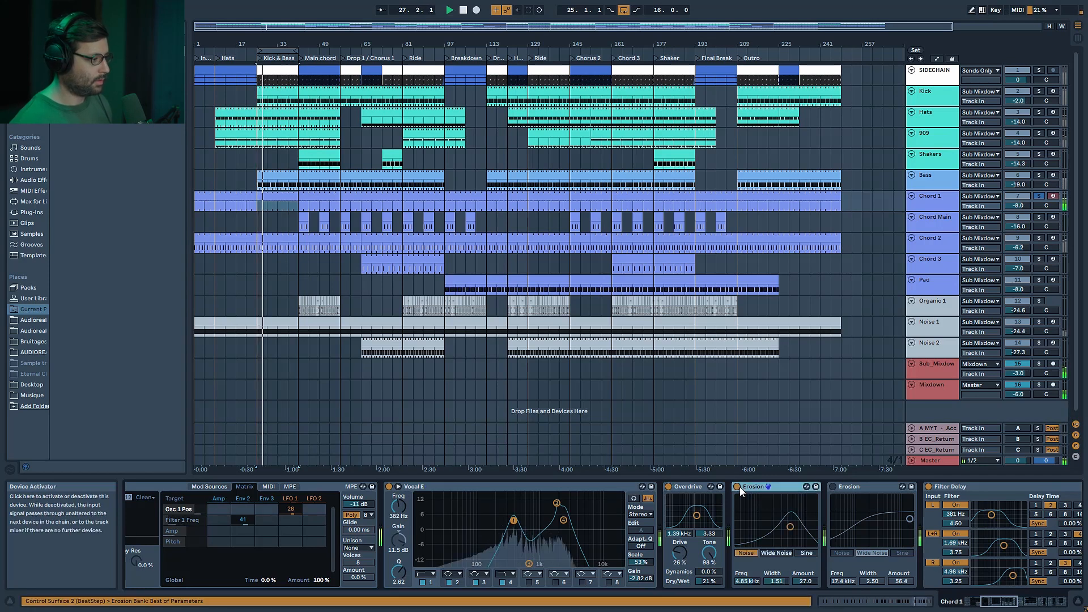
click(832, 486)
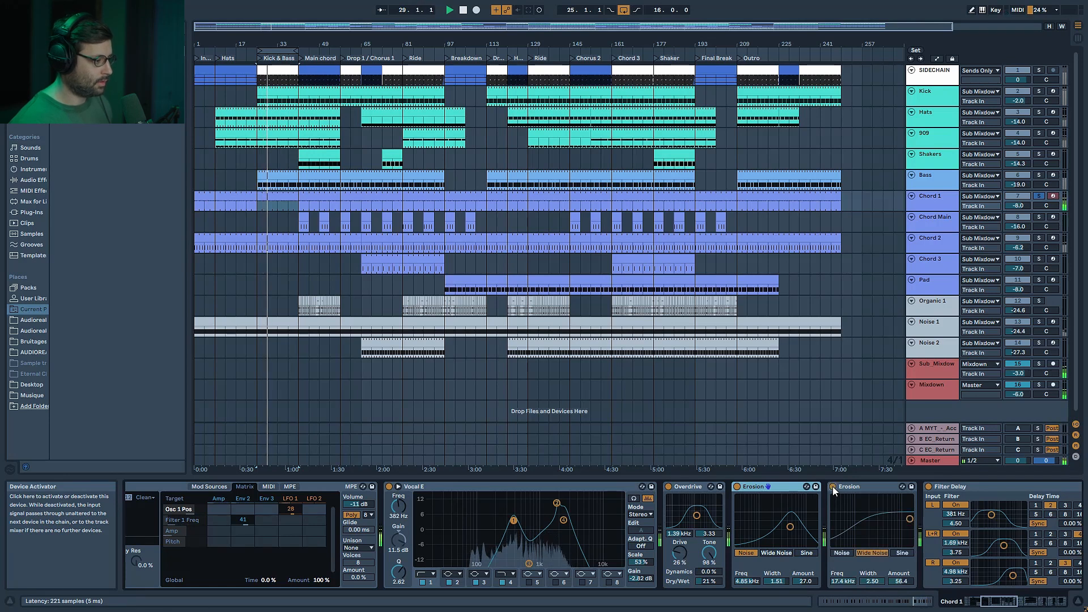
Activate the two sidechained Compressors and the Auto Filter at the end of Chord 1's device chain
drag(979, 601, 1056, 607)
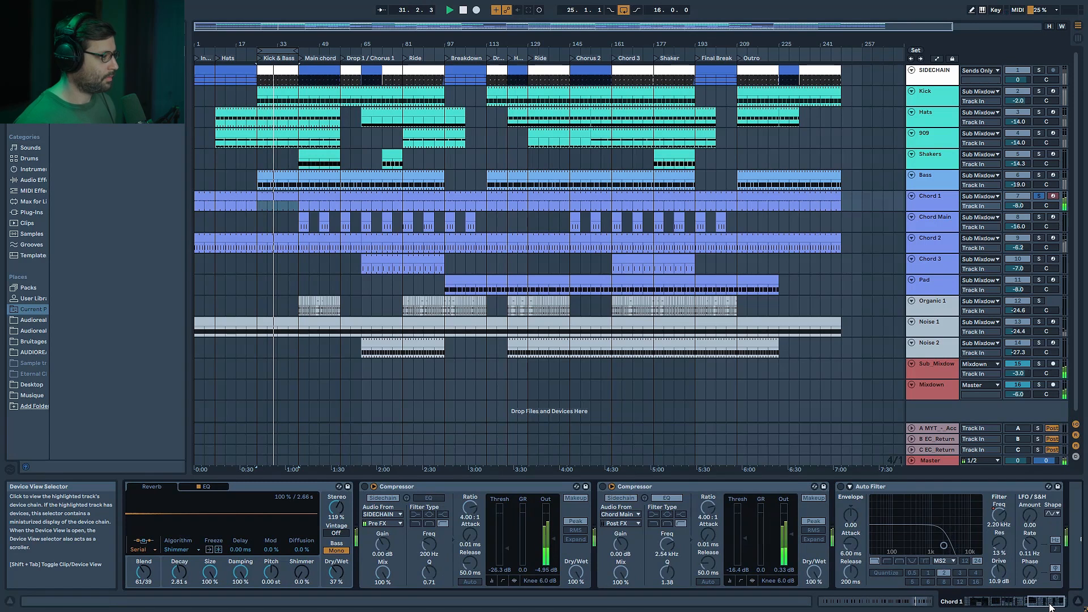
click(365, 486)
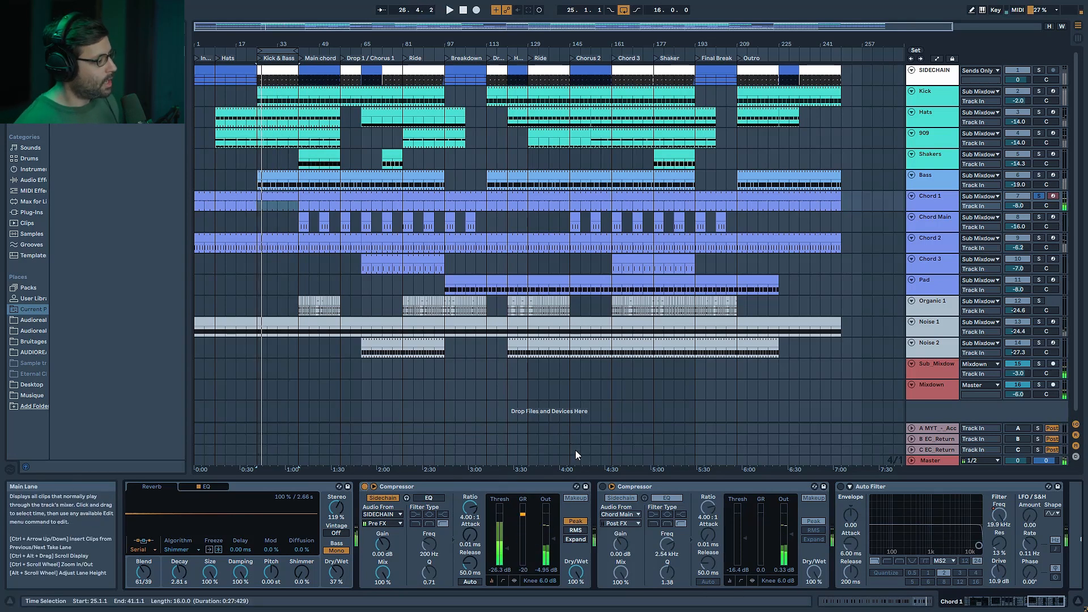
click(603, 487)
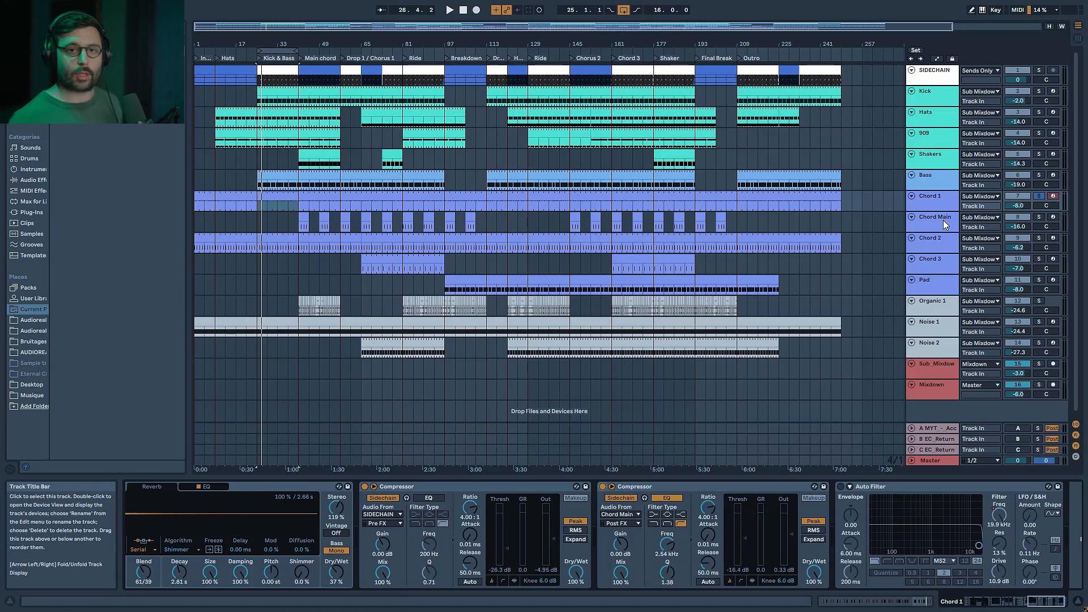
click(841, 487)
scroll(1000, 524, right, 1)
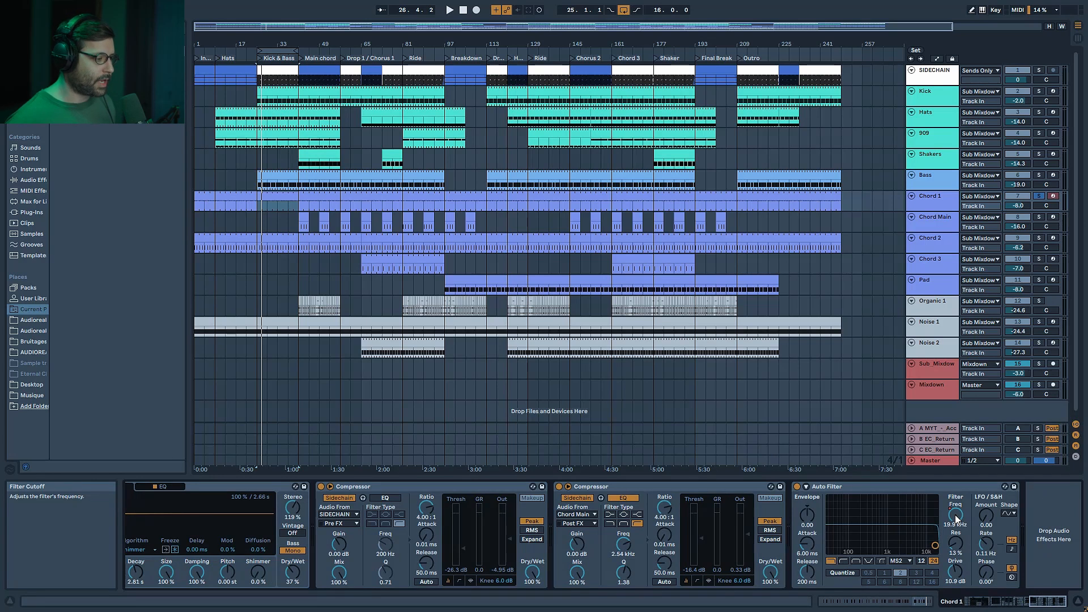
Try raising Wavetable's first filter frequency on Chord 1 during playback, and undo the change
drag(1045, 600, 918, 599)
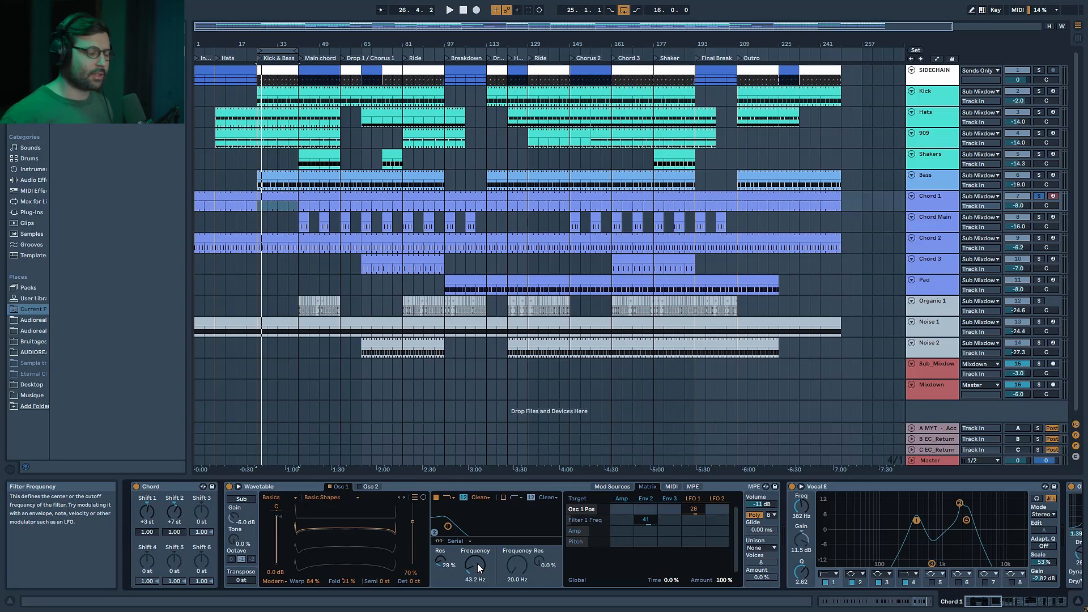
key(space)
drag(478, 568, 478, 529)
key(ctrl+z)
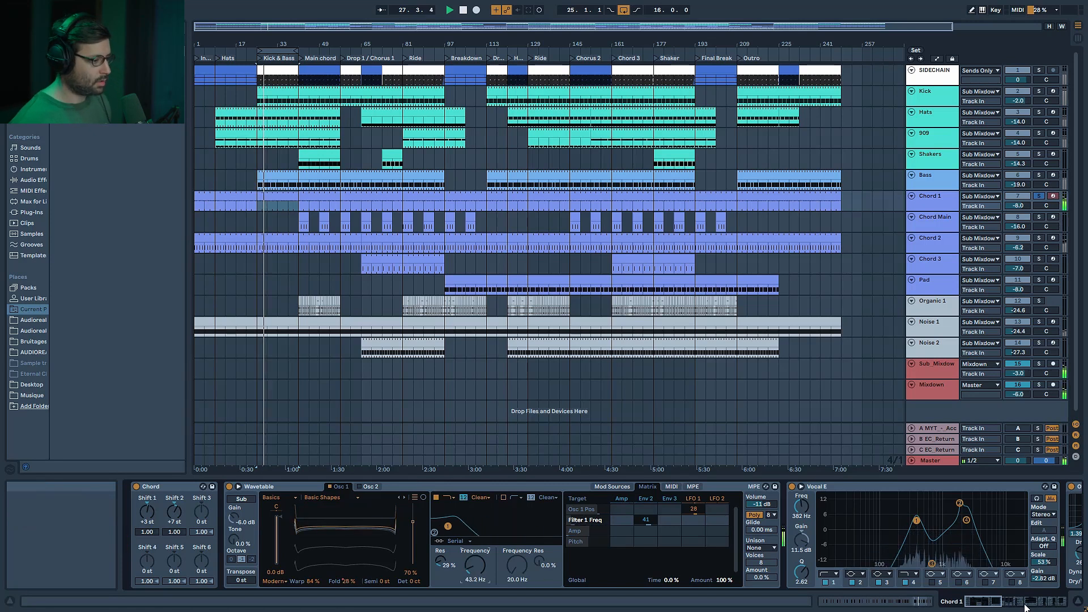
key(space)
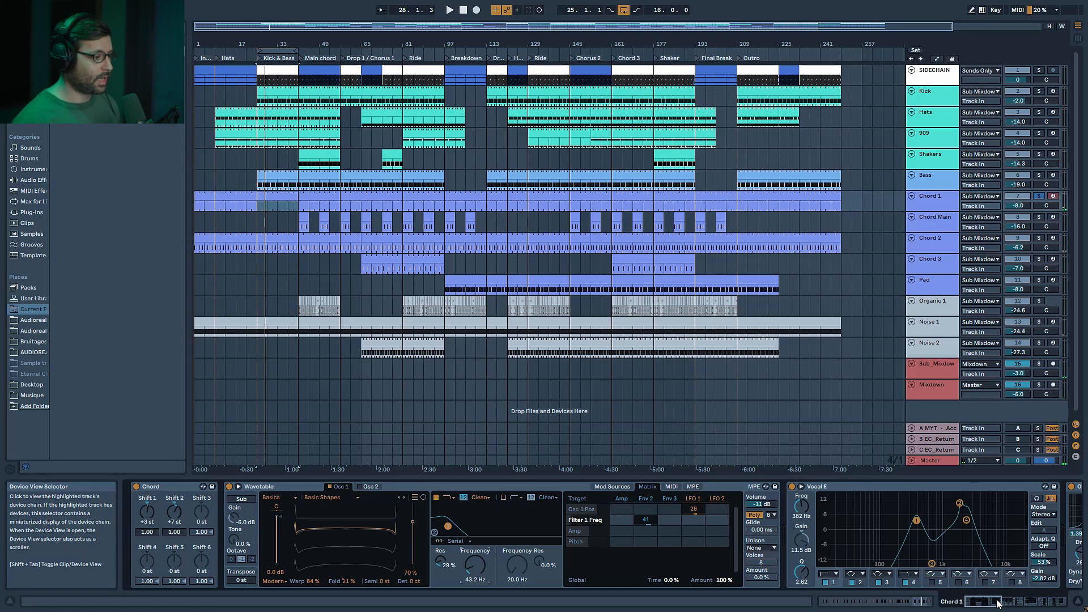
Play Chord 1 and compare the sound with the Auto Filter off and on, leaving it on
drag(999, 603, 1059, 602)
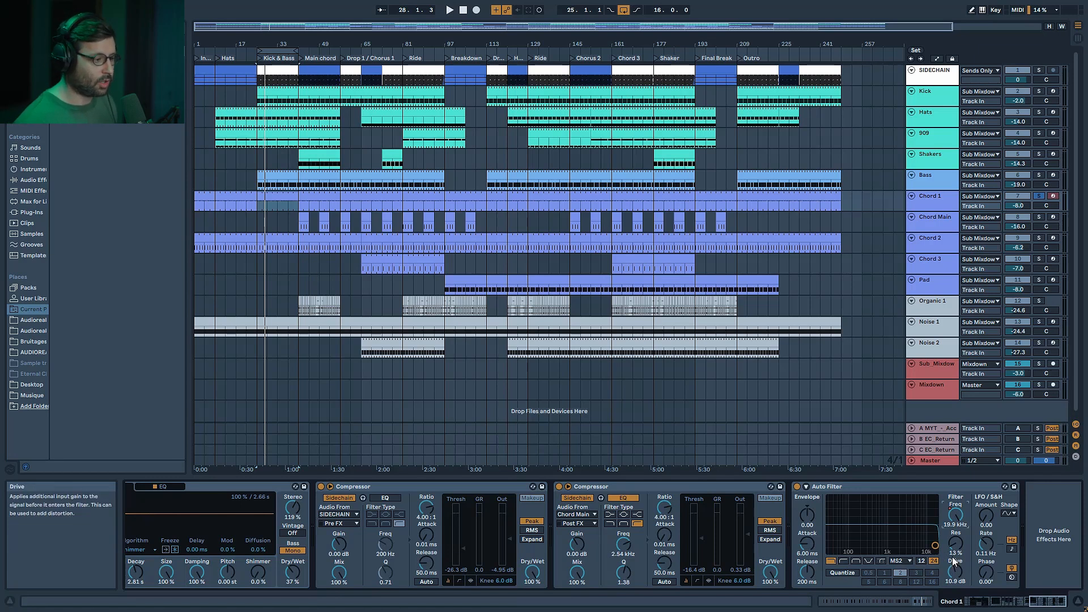
key(space)
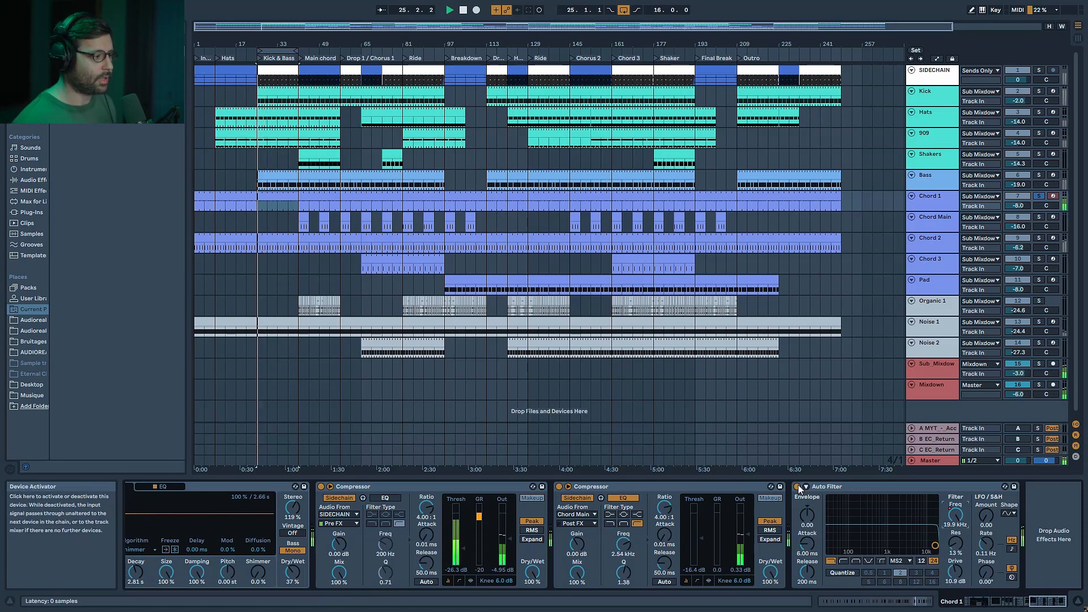
click(797, 486)
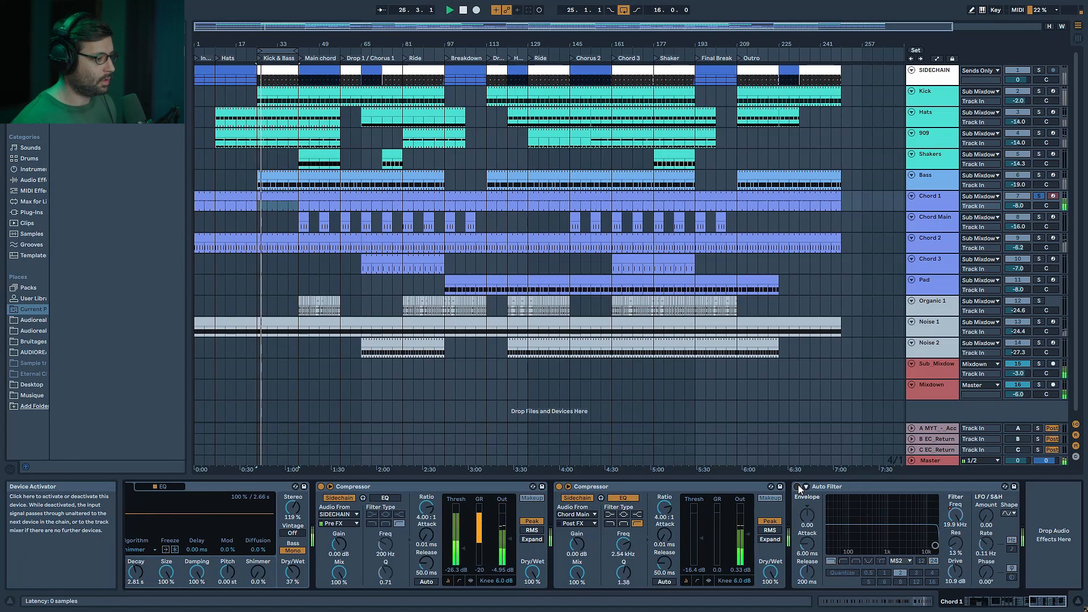
click(798, 487)
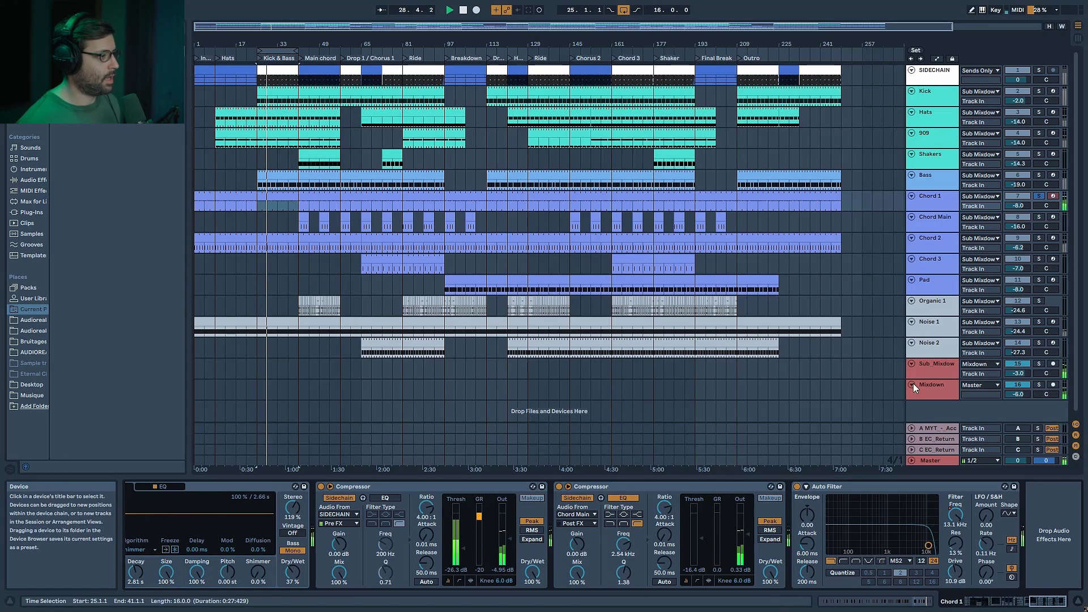
Audition Chord 1 together with Bass, Kick, Hats and 909 in solo, and return to Chord 1 alone
click(1039, 175)
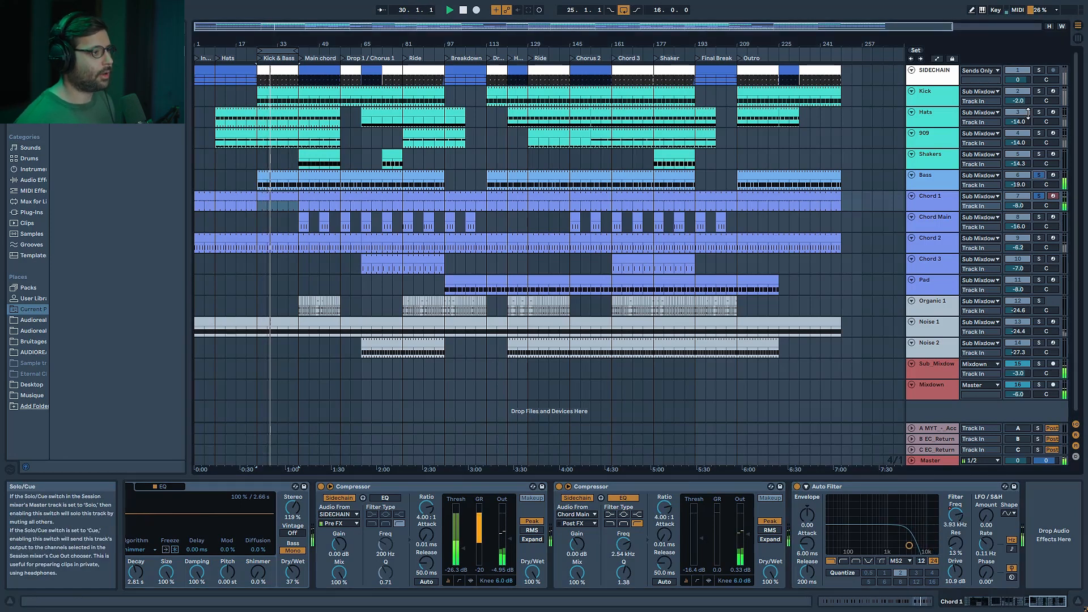
click(1039, 91)
click(1039, 112)
click(1039, 132)
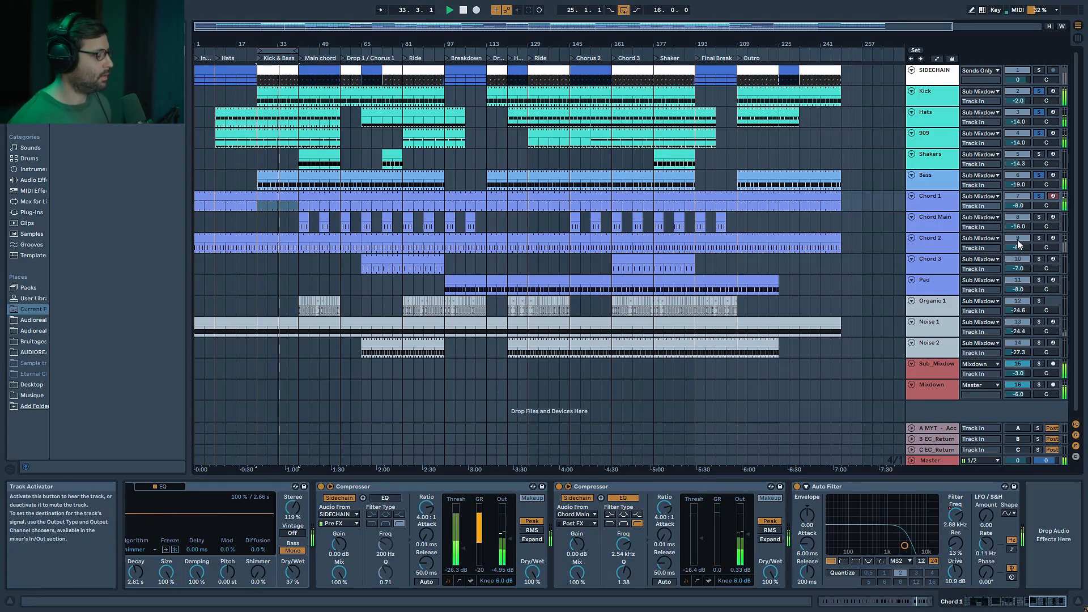
click(1039, 201)
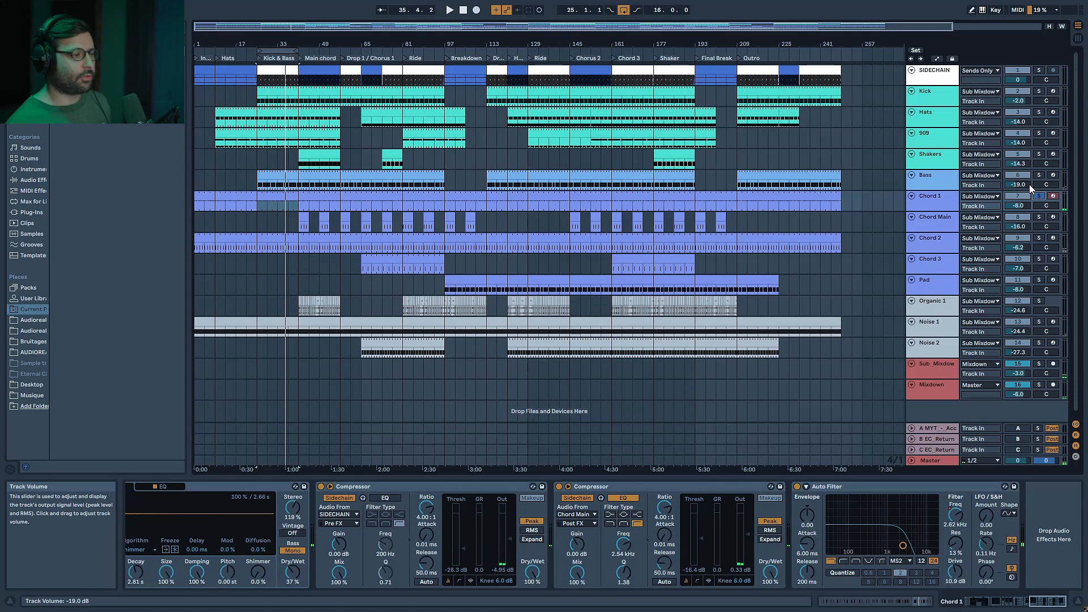
Solo Chord 2 during playback, inspect the note pattern of its clip and return to the track's devices
click(1039, 238)
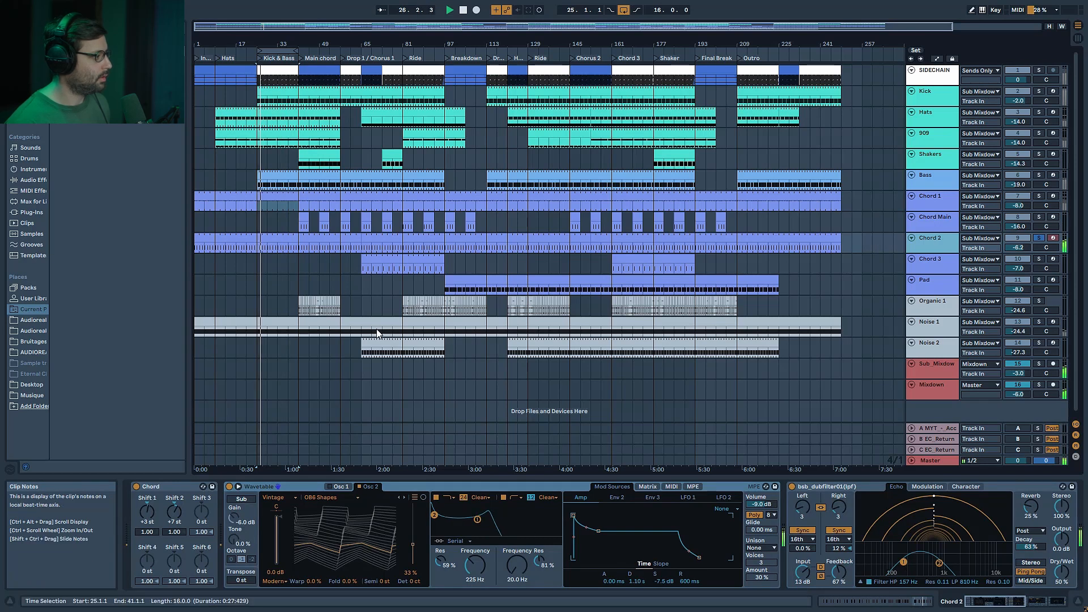
double_click(294, 248)
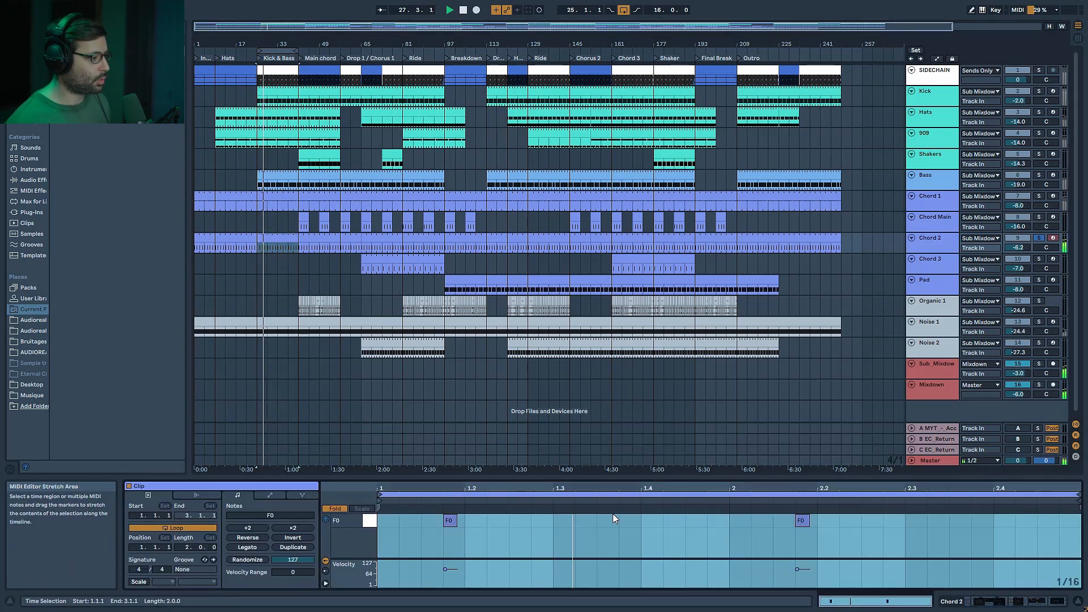
click(943, 246)
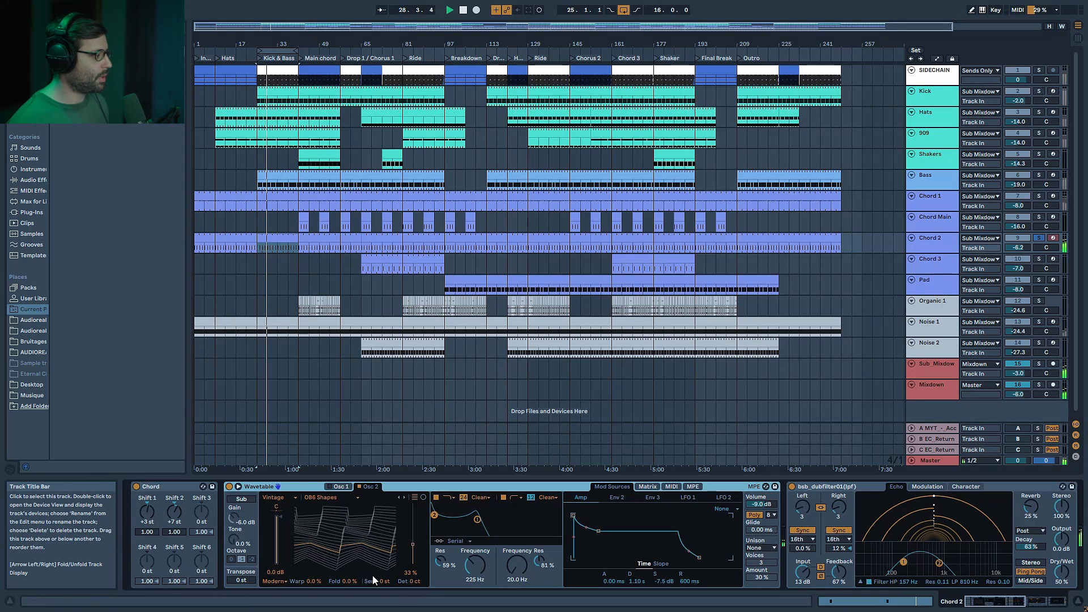
Play Chord 2's Wavetable without its effects, and compare it with the Echo turned on
click(259, 487)
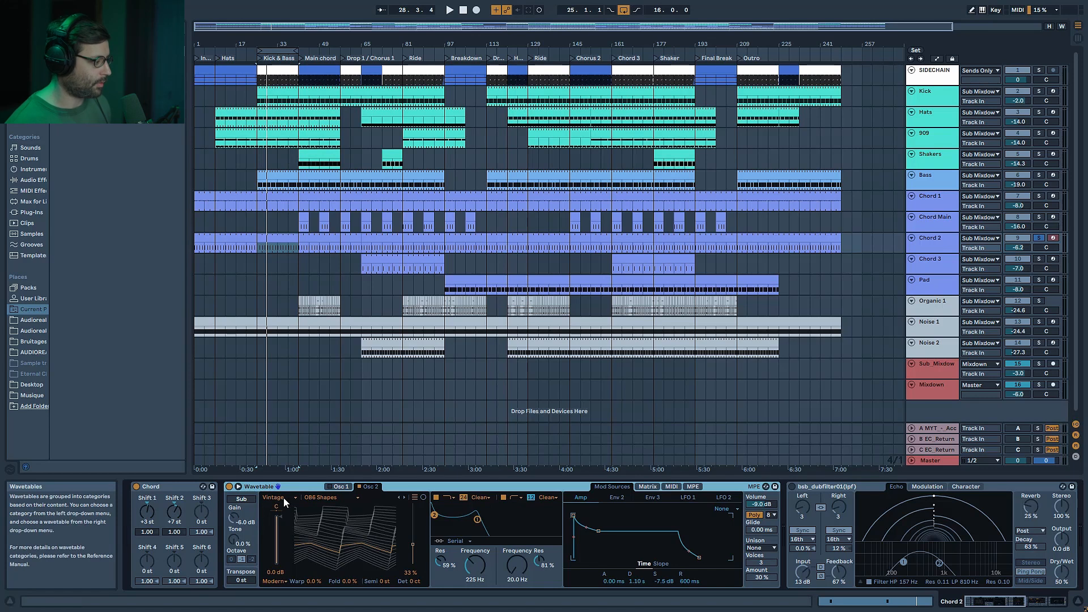
key(space)
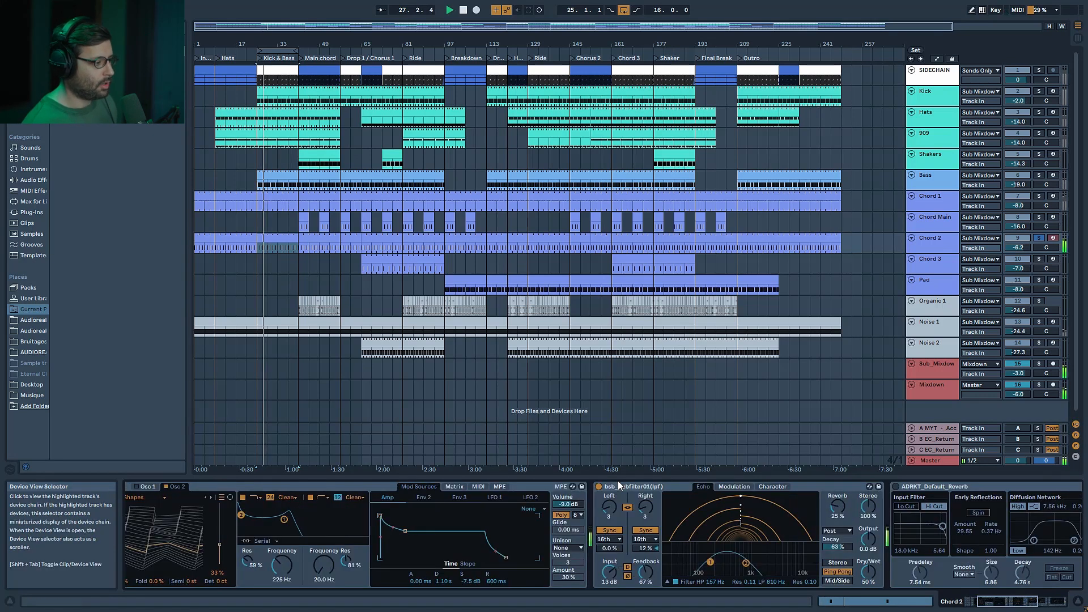
key(space)
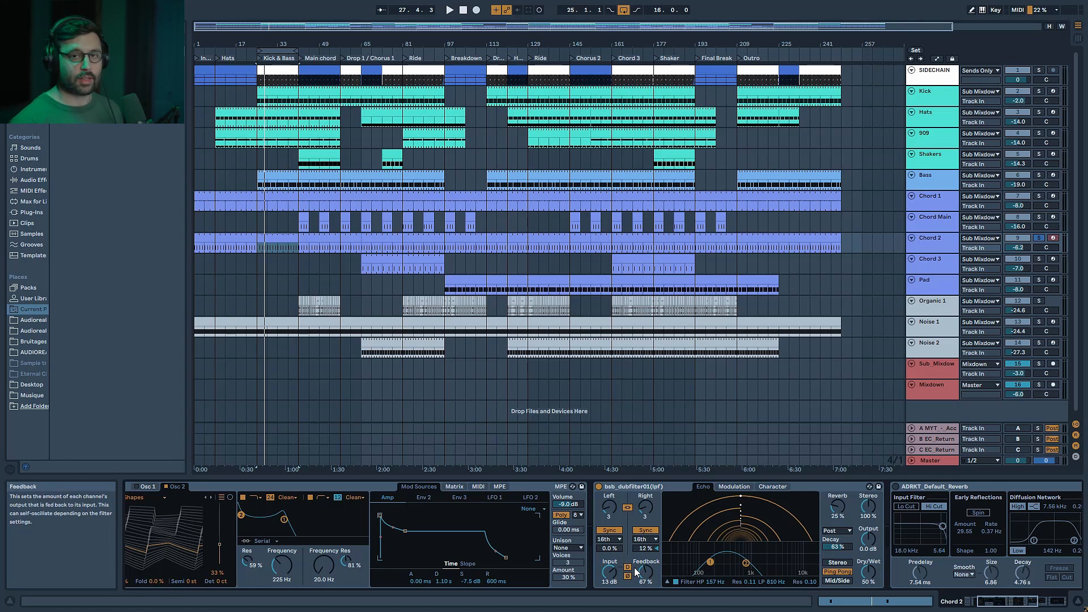
key(space)
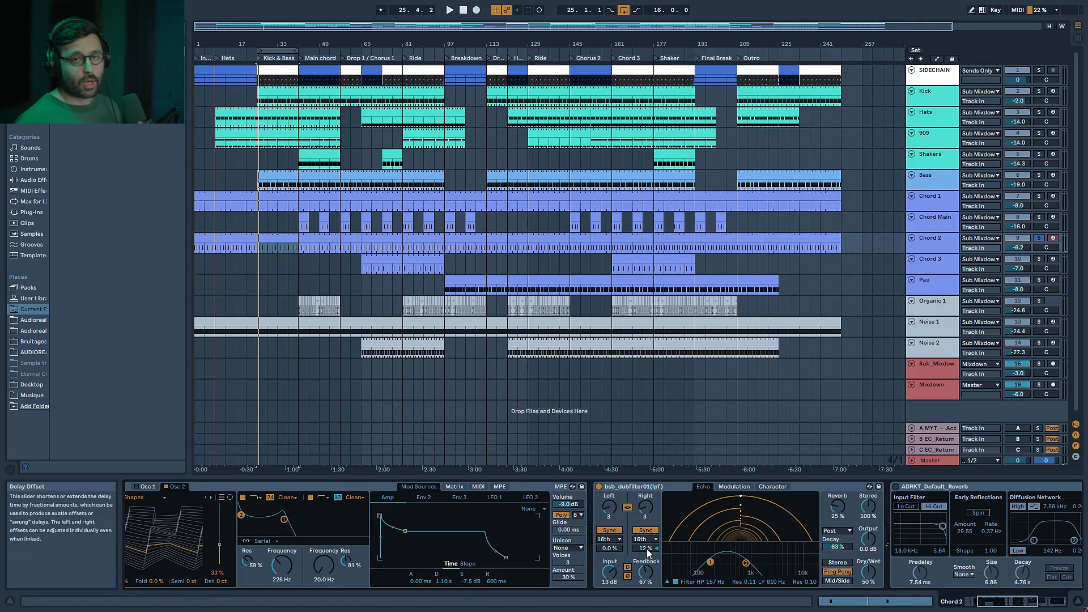
Inspect Echo's modulation settings on Chord 2 and try its reverb amount at 0% during playback, restoring the setting
click(734, 486)
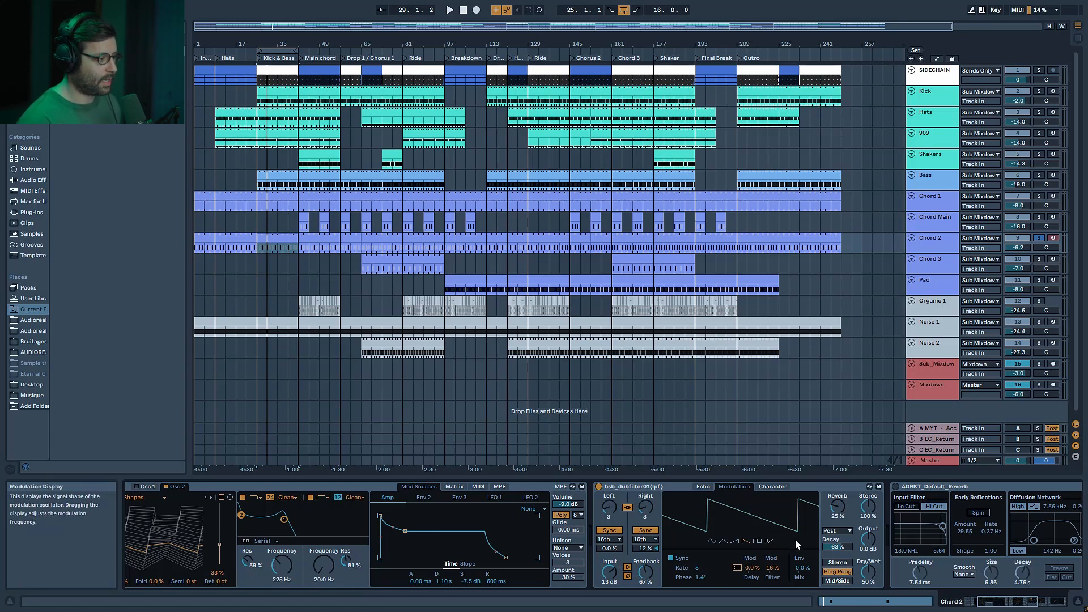
key(space)
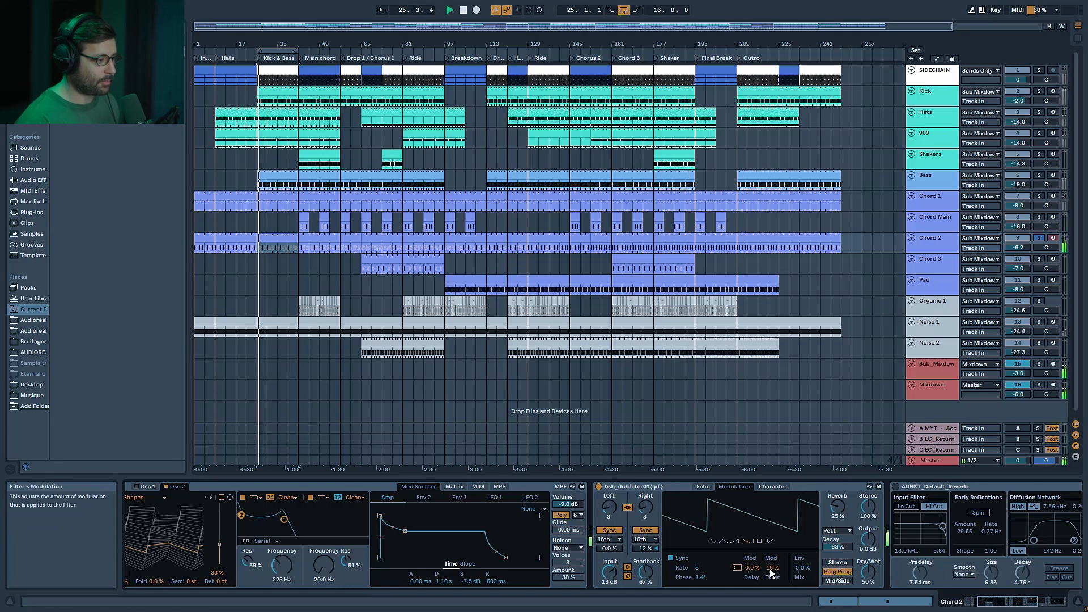
click(706, 488)
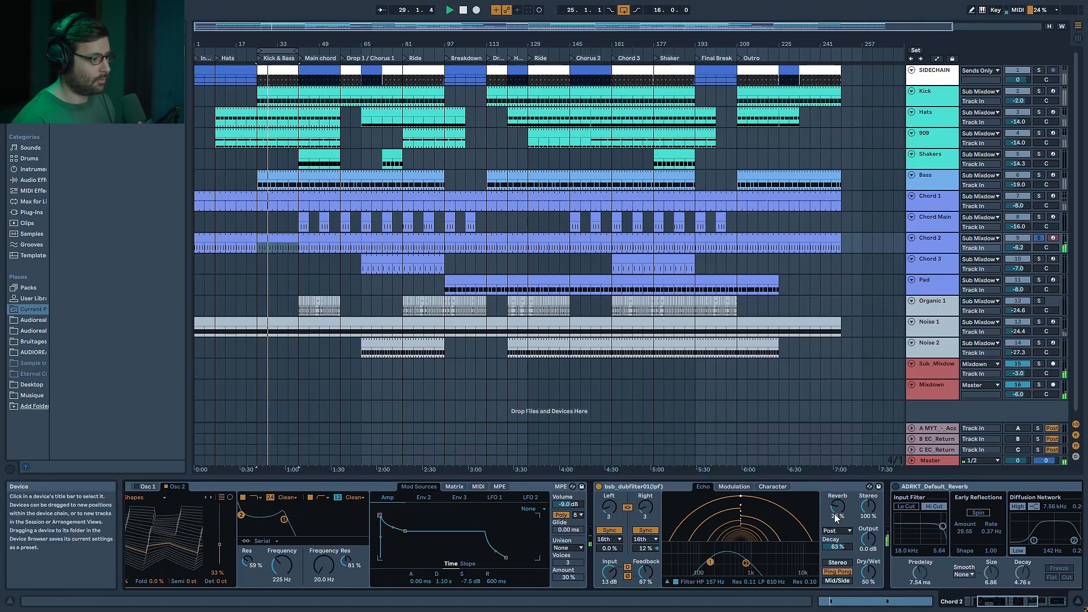
mouse_move(837, 510)
mouse_down()
mouse_move(838, 541)
mouse_move(829, 518)
mouse_up()
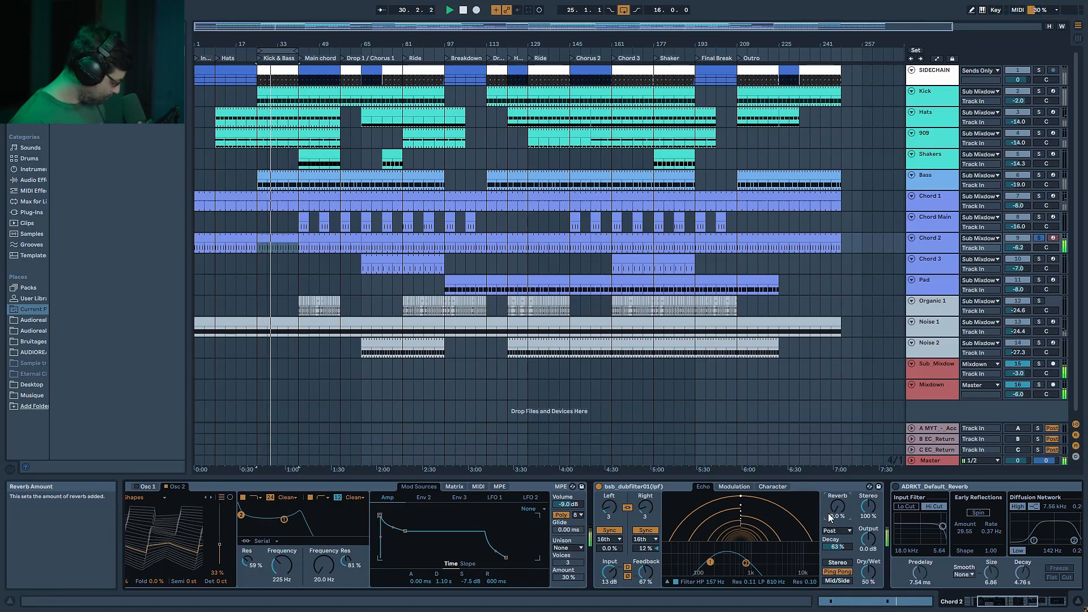
key(space)
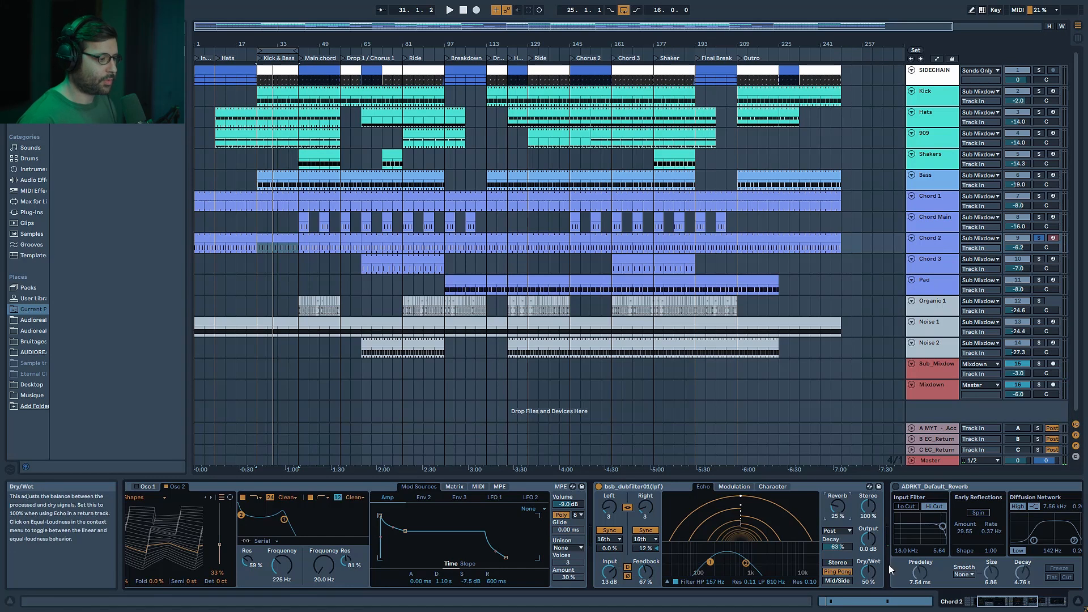
Turn on ADRKT_Default_Reverb and EQ Eight in Chord 2's device chain during playback
key(space)
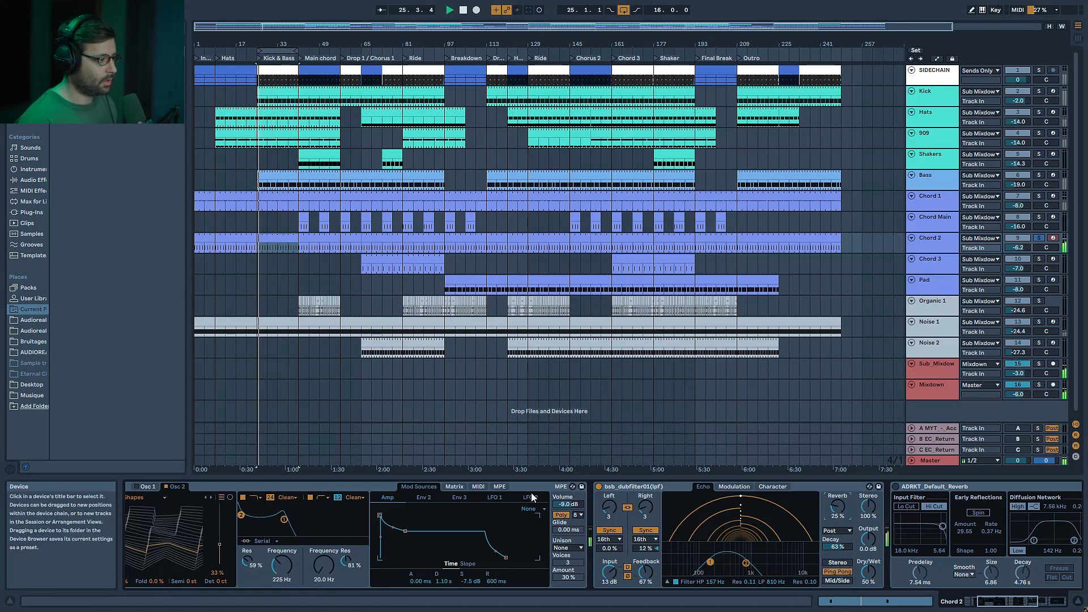
click(896, 487)
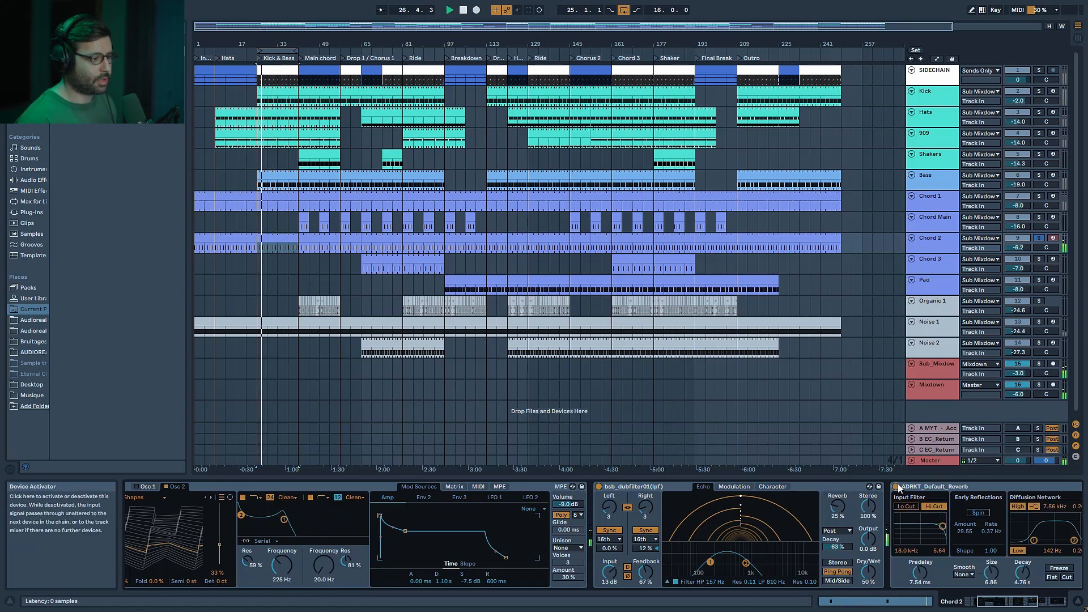
click(1018, 605)
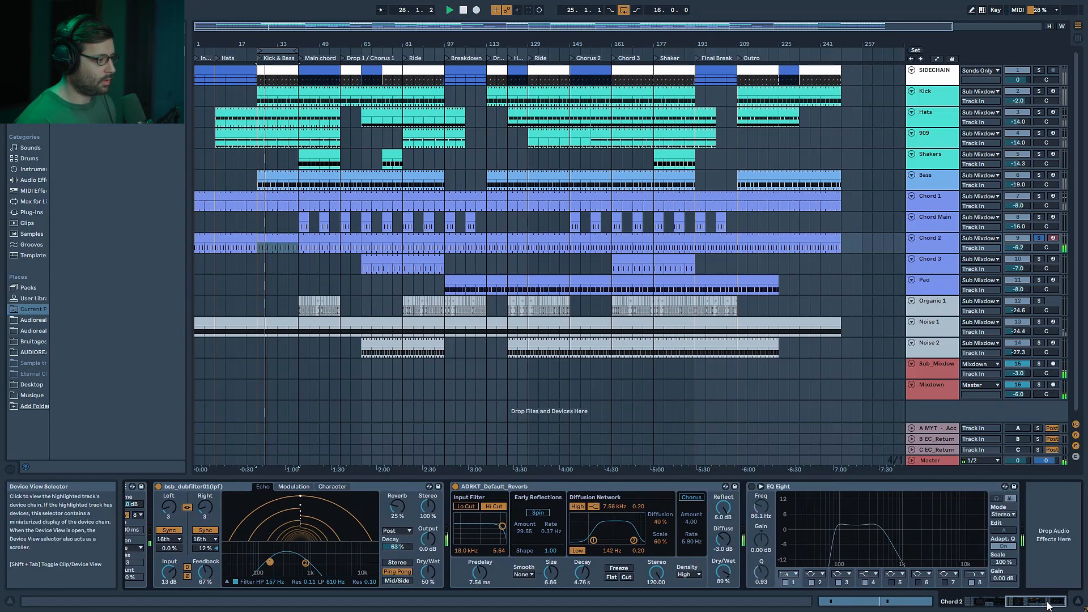
click(754, 488)
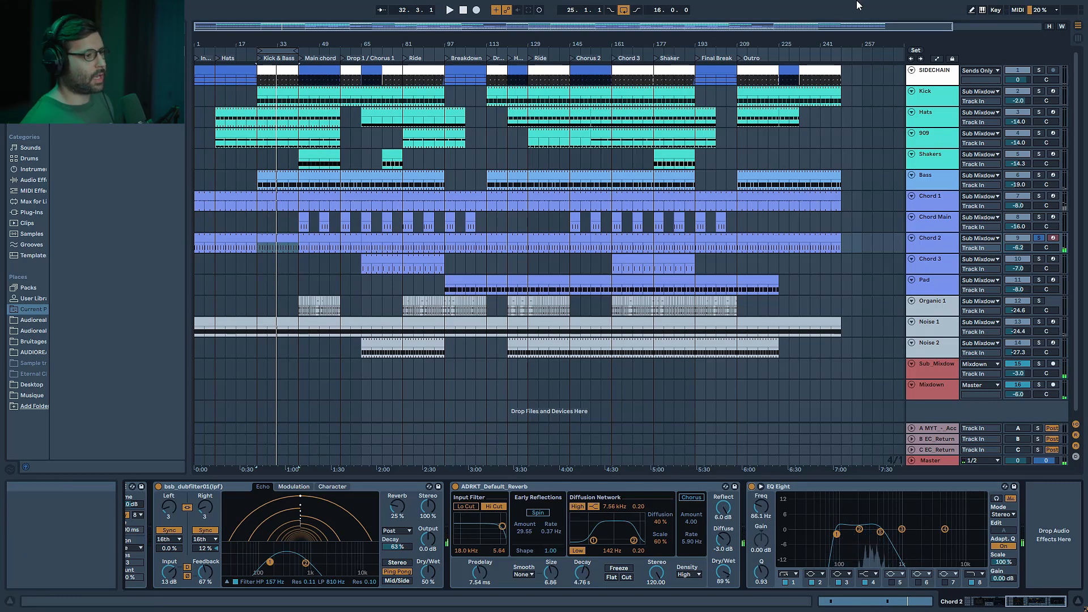
Add Chord 1, Bass, Kick and Hats to Chord 2 in solo and play them together
ctrl+click(1039, 196)
ctrl+click(1039, 175)
ctrl+click(1039, 91)
ctrl+click(1039, 113)
key(space)
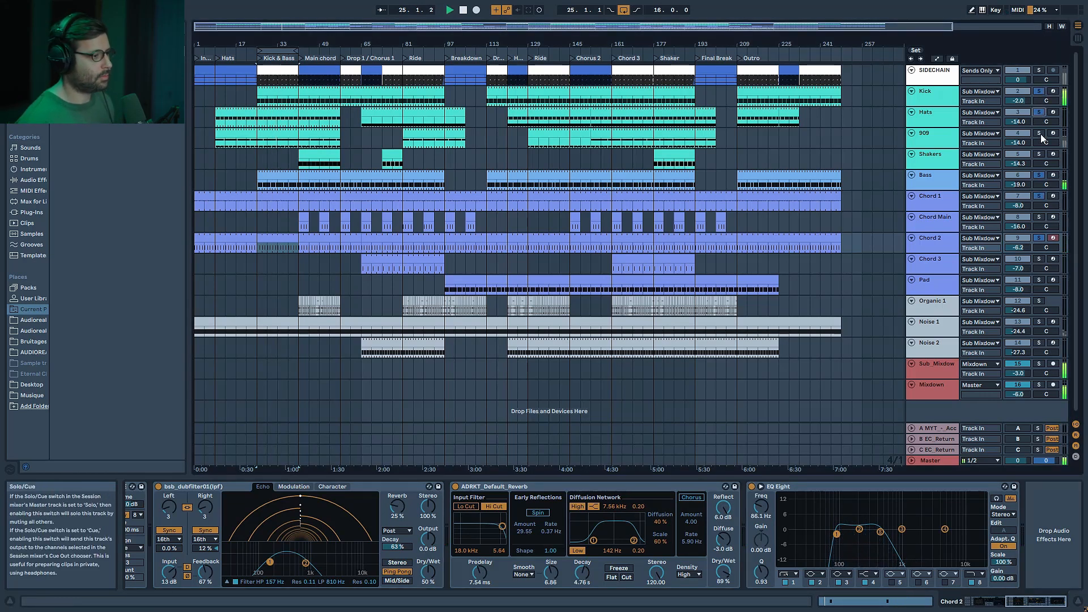
Hear Chord 2 alone, release its solo, and compare the full mix with Chord 2 muted and unmuted
click(1039, 238)
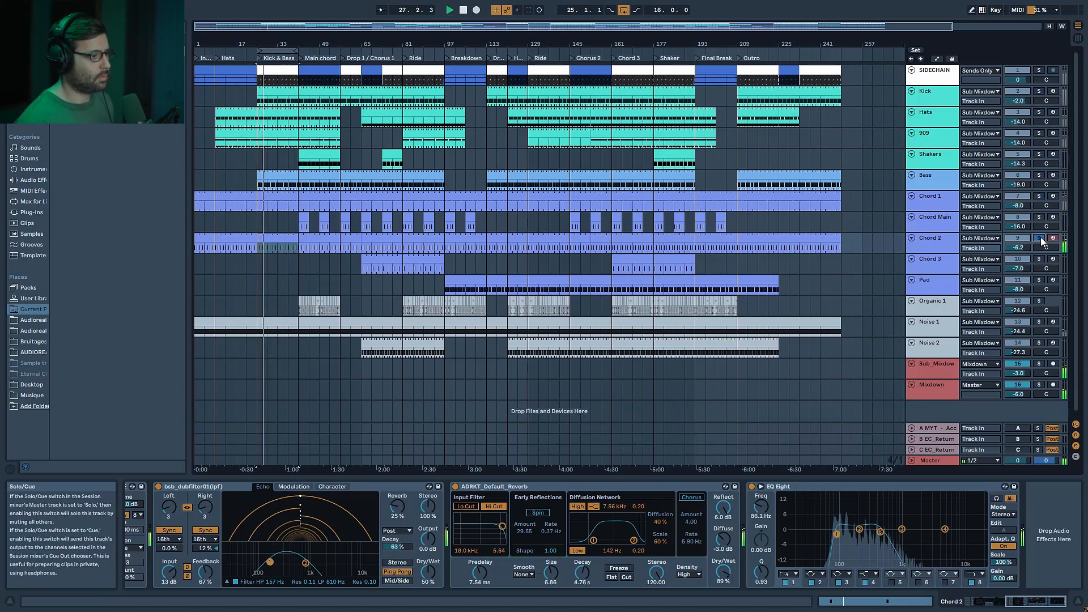
click(1041, 238)
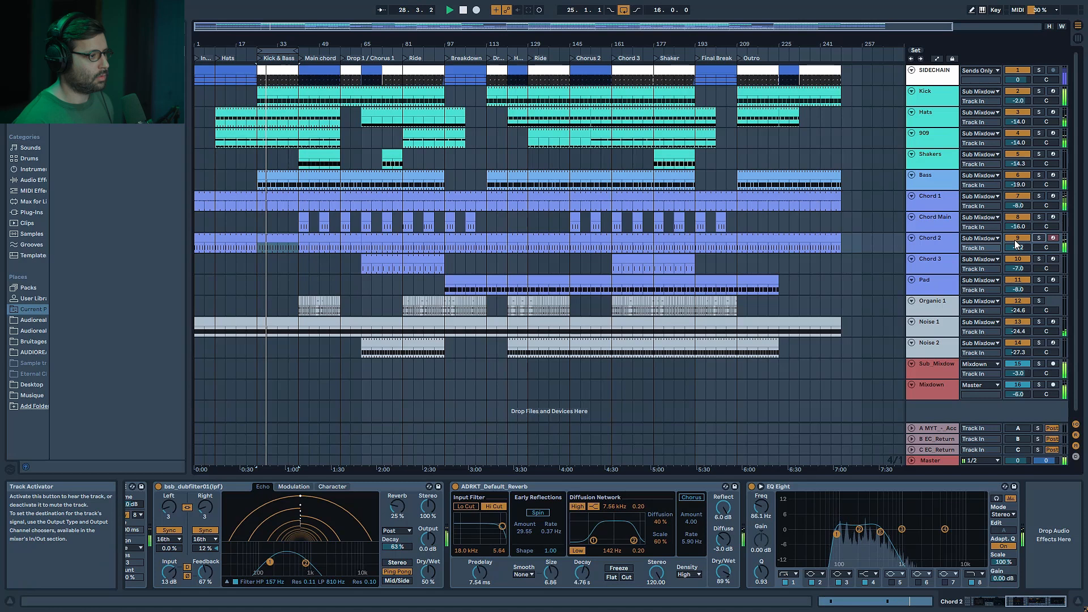
click(1017, 242)
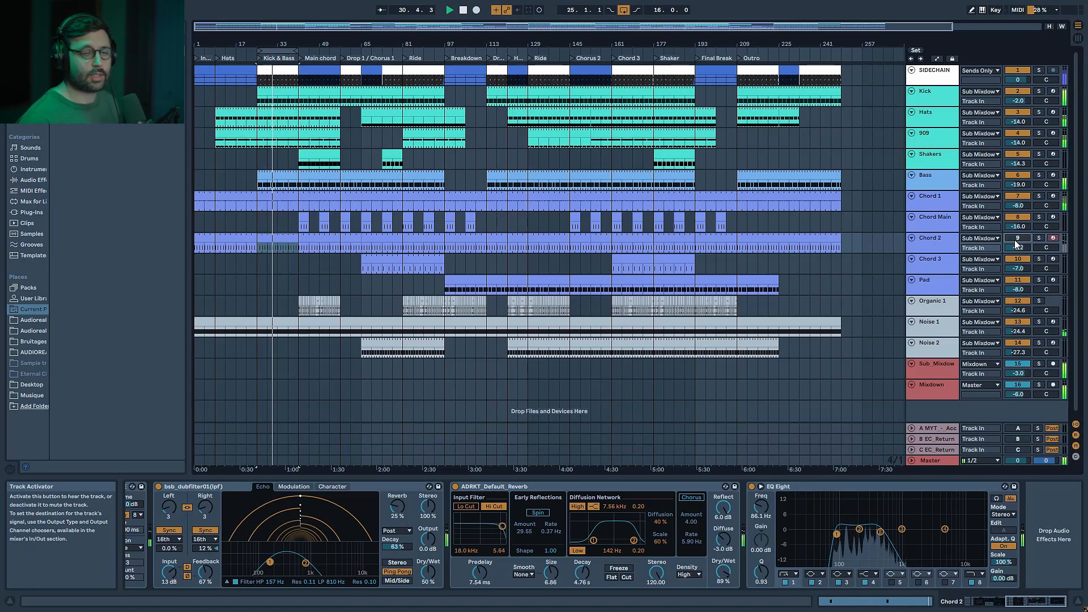
click(1016, 243)
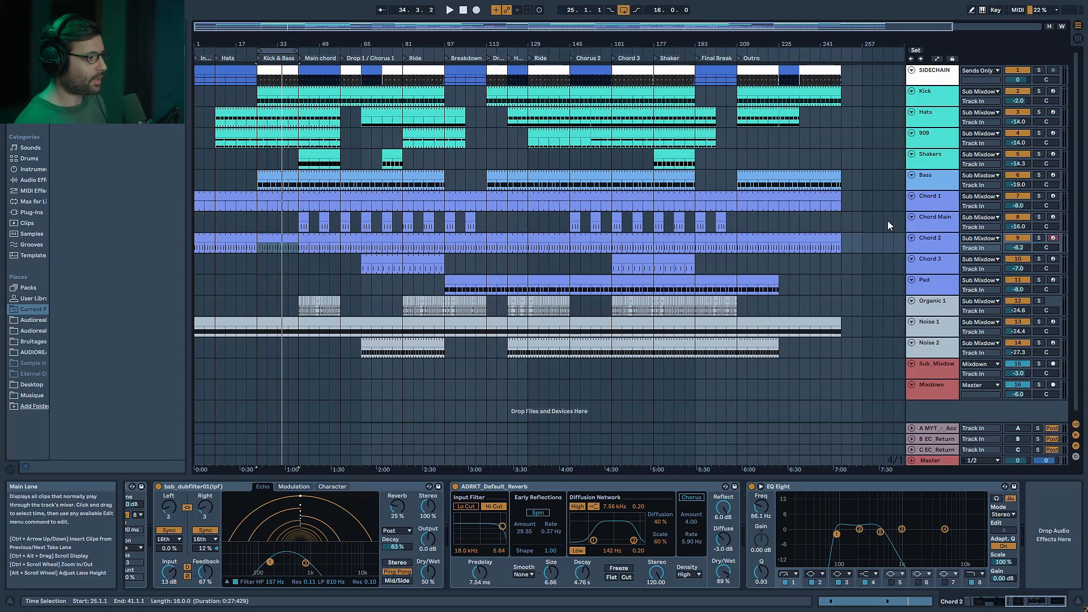
Play Chord Main's clip at bar 57 in solo, inspect the clip's notes and return to the track's devices
click(937, 202)
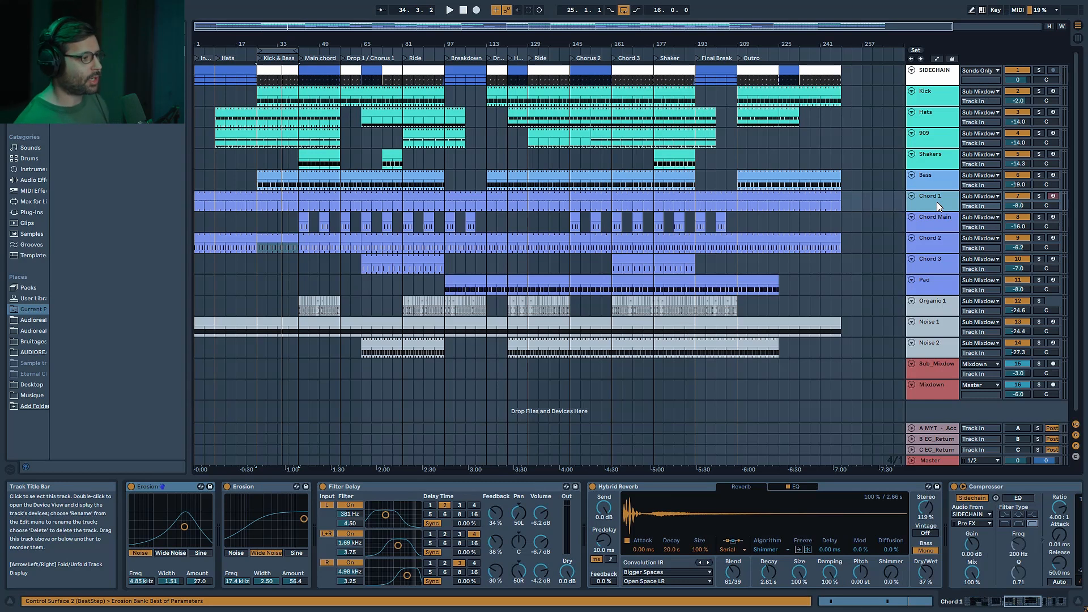
click(947, 230)
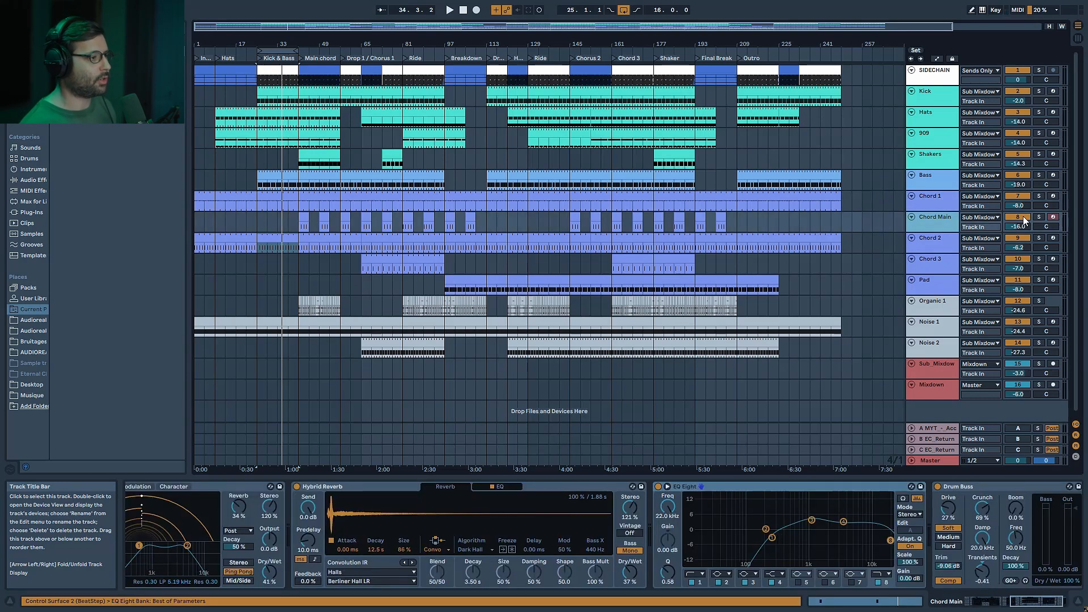
click(344, 220)
key(space)
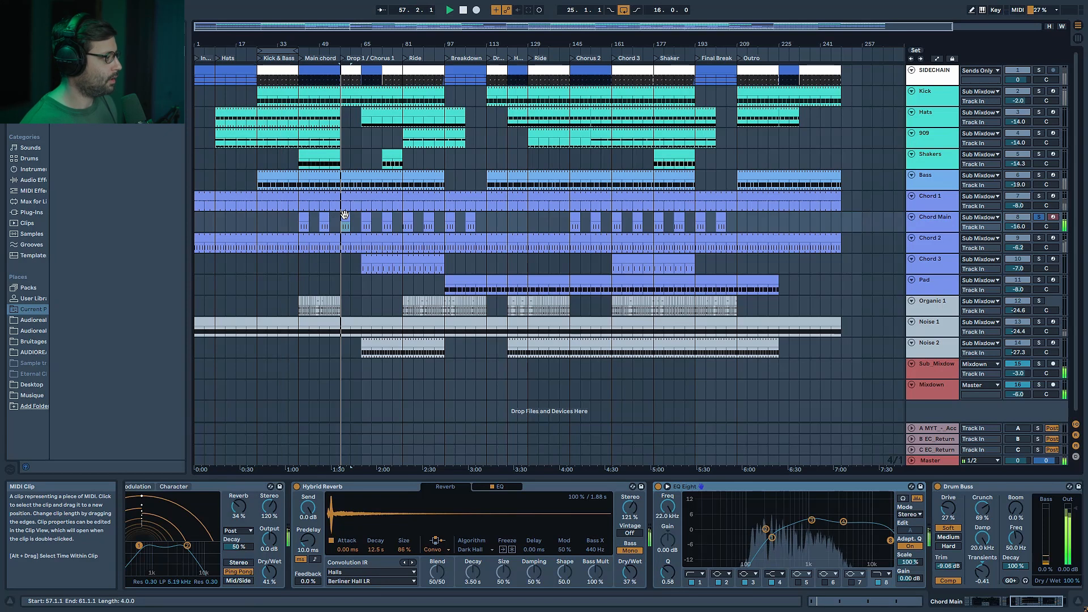
drag(1024, 603, 1028, 603)
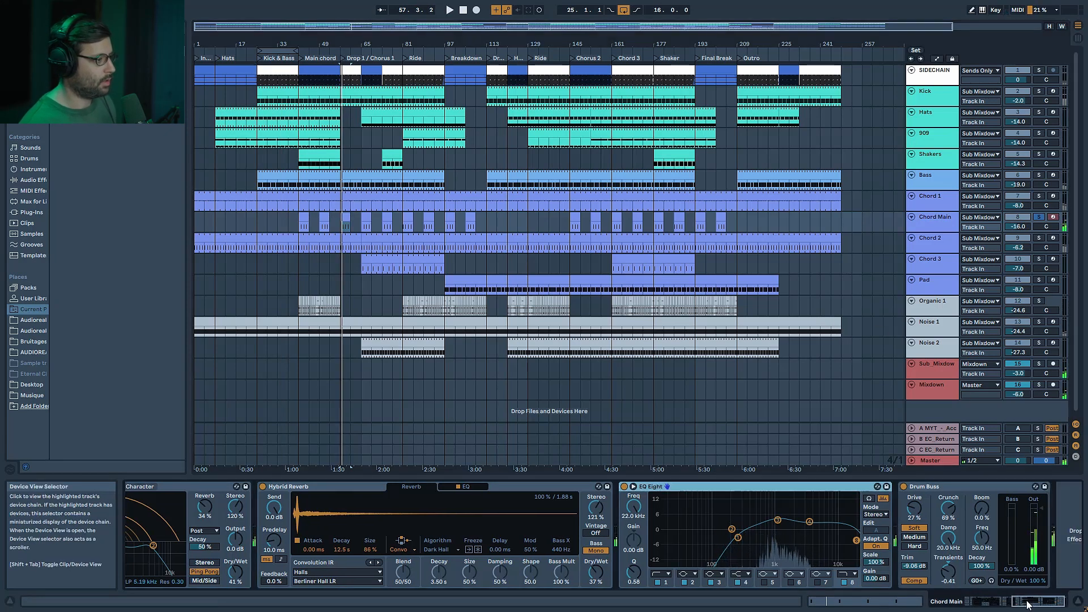
double_click(345, 217)
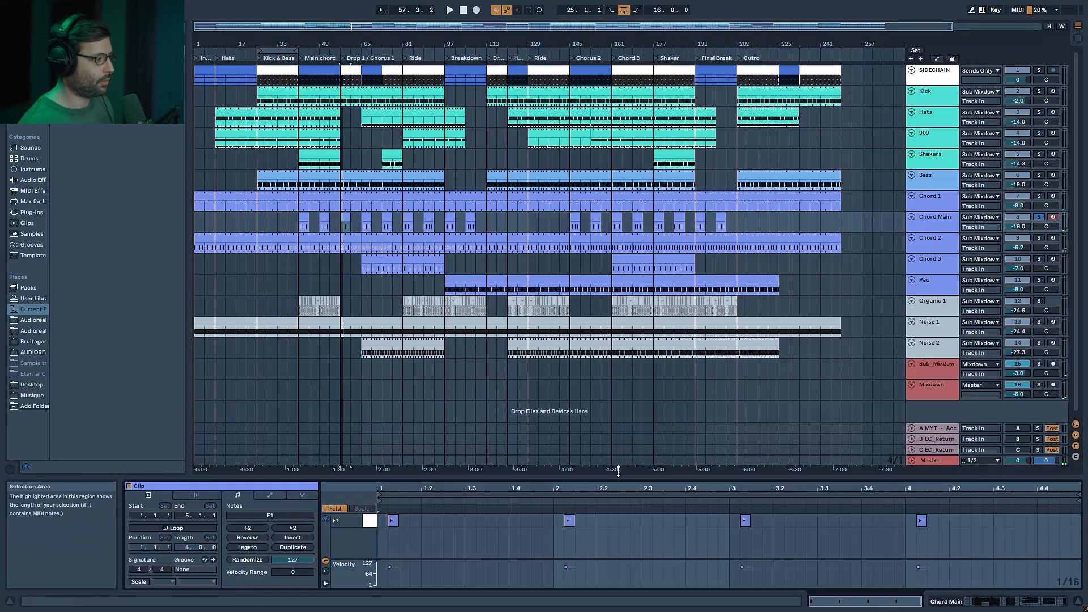
double_click(934, 219)
Turn off Chord Main's effects from Echo through Drum Buss to expose the dry Wavetable sound
click(987, 487)
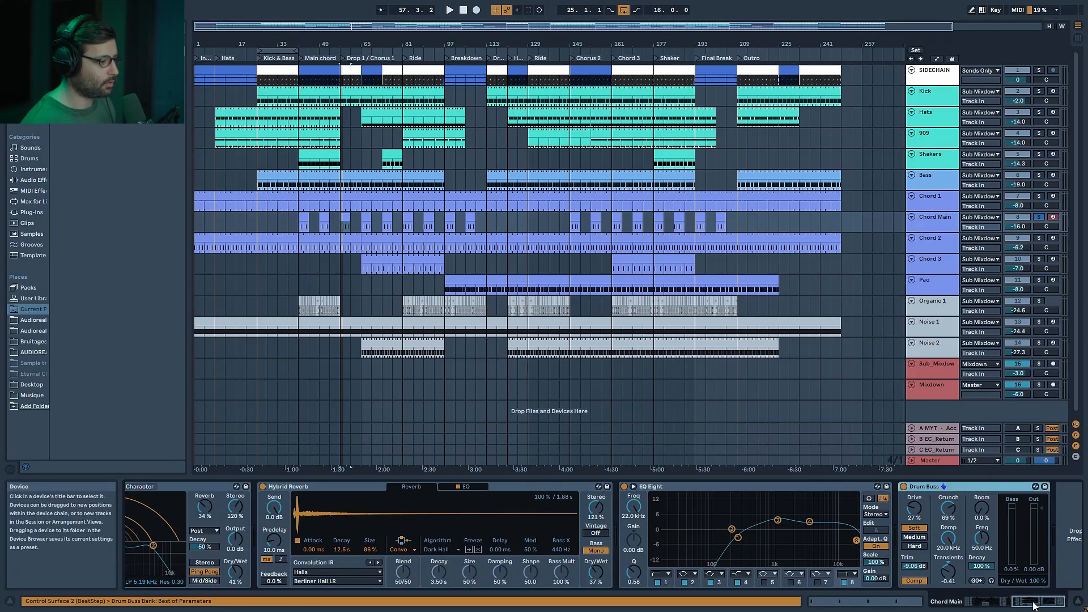
drag(1030, 601, 980, 602)
shift+click(270, 487)
click(793, 487)
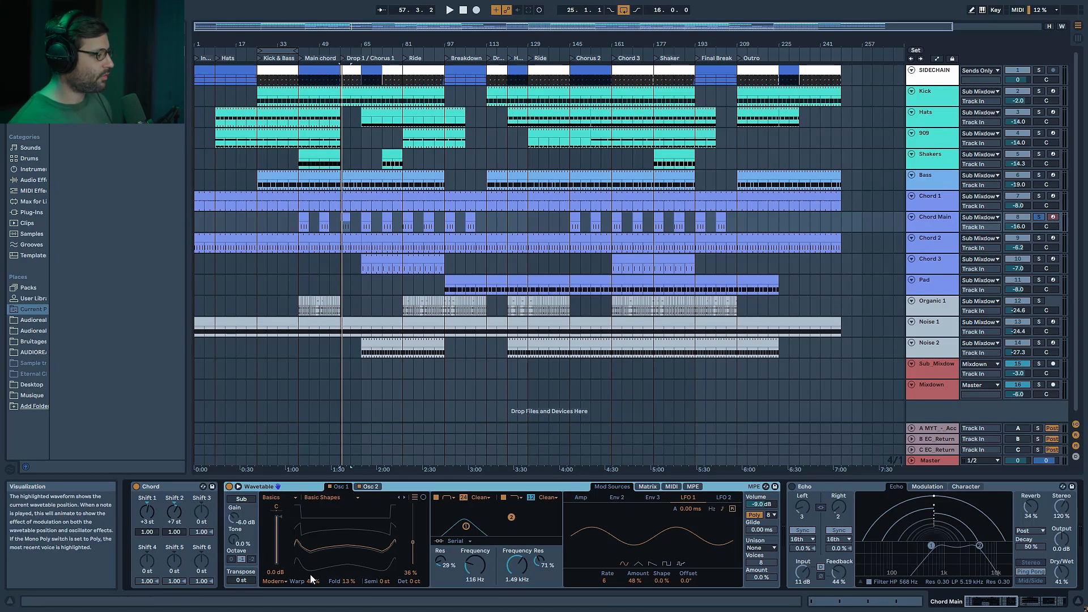
Show Wavetable's Osc 2 on Chord Main and compare the sound with it off and on, leaving it on
click(372, 488)
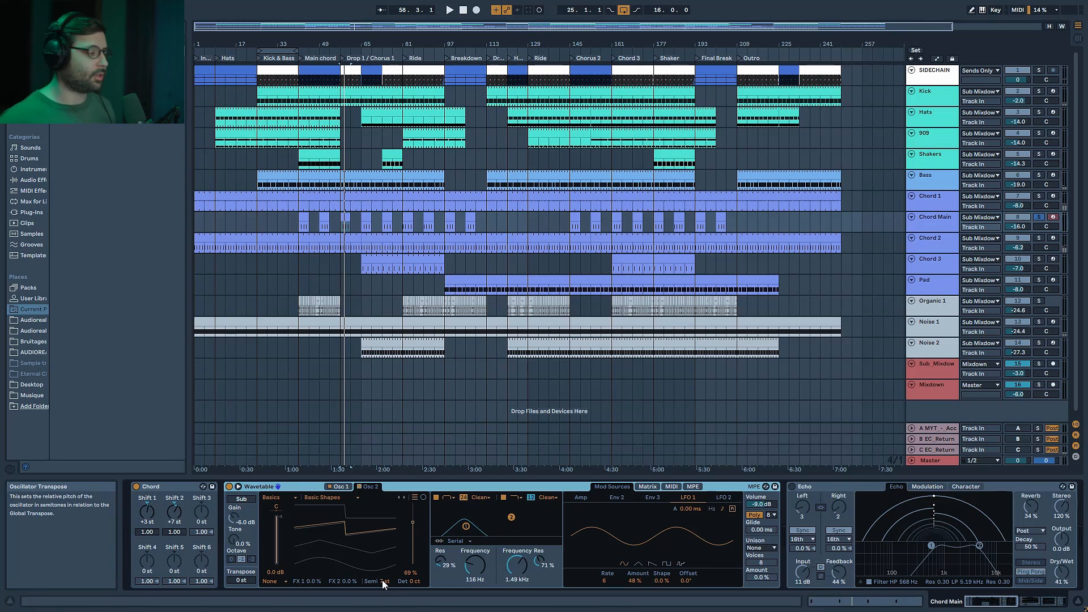
click(360, 486)
key(space)
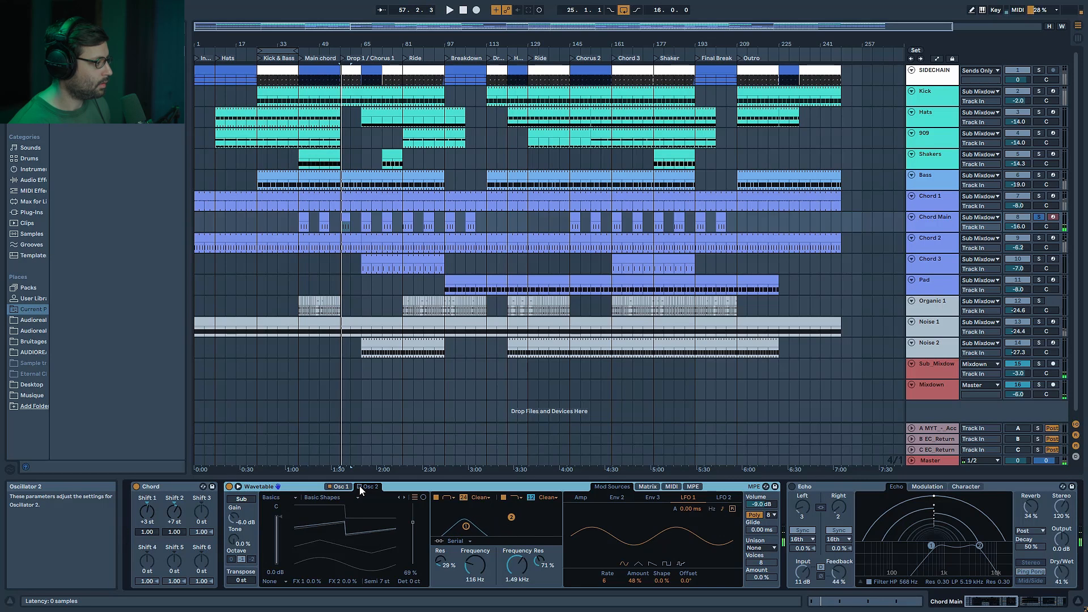
click(359, 486)
key(space)
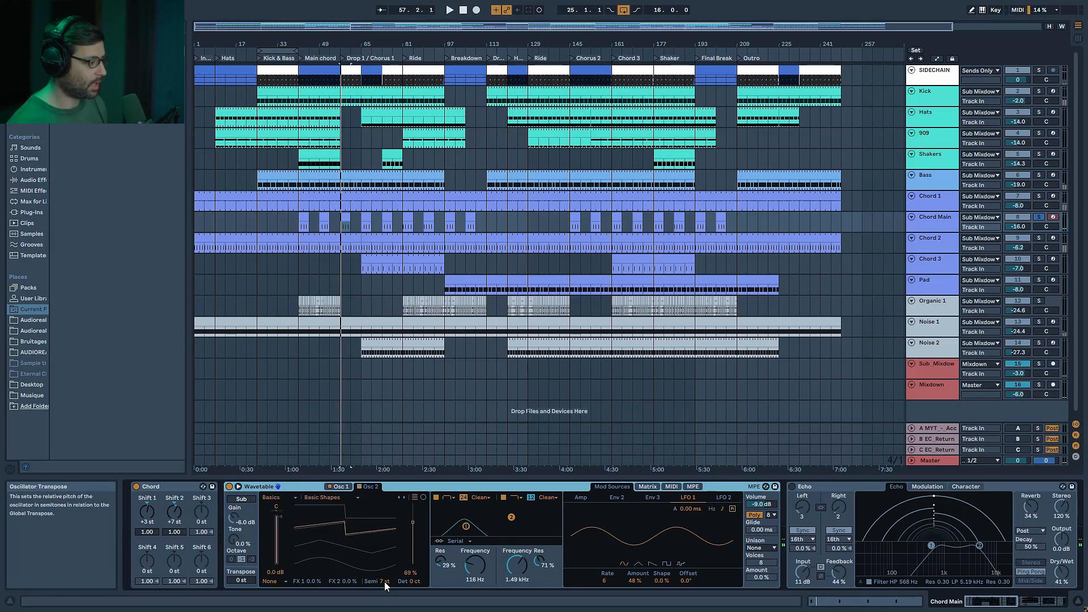
Try Osc 2's semitone transpose at 0 st during playback, and set it back to 7 st
double_click(384, 582)
key(space)
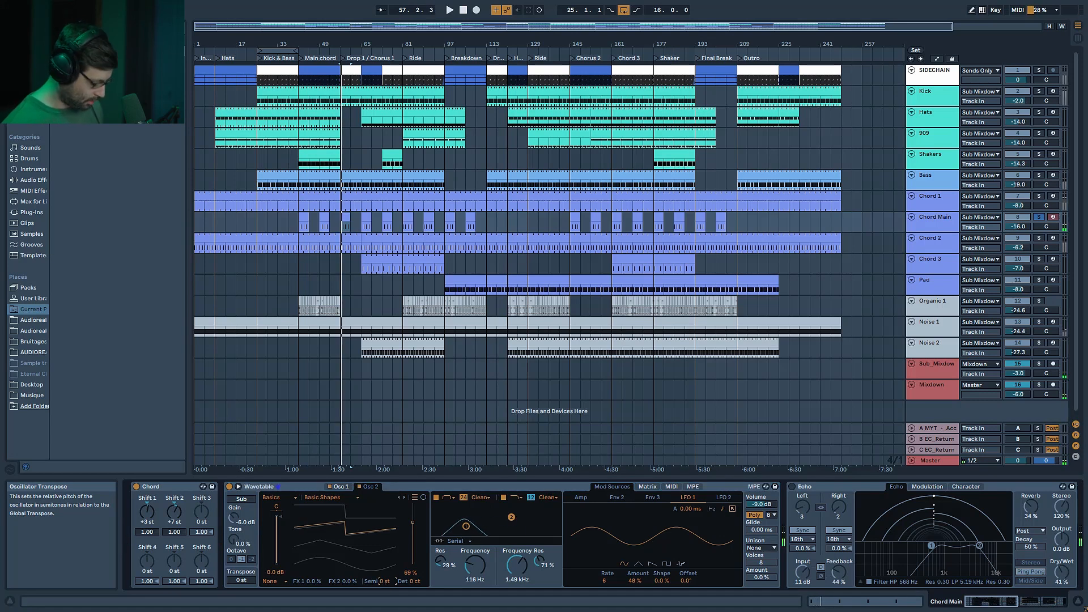
text(7)
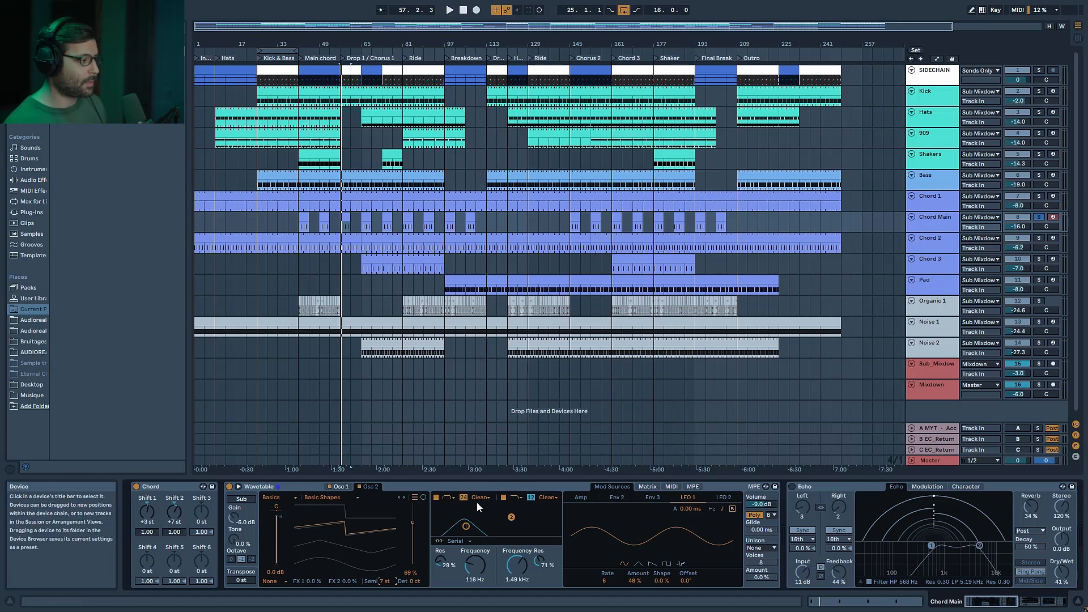
Examine Wavetable's modulation matrix and the Env 2 envelope on Chord Main during playback
key(space)
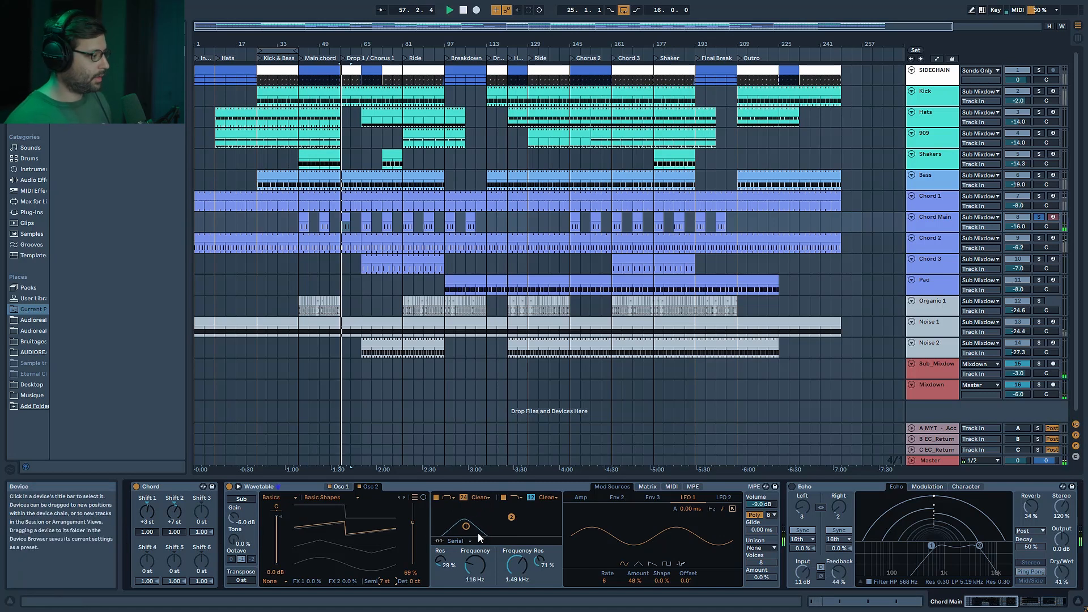
click(650, 490)
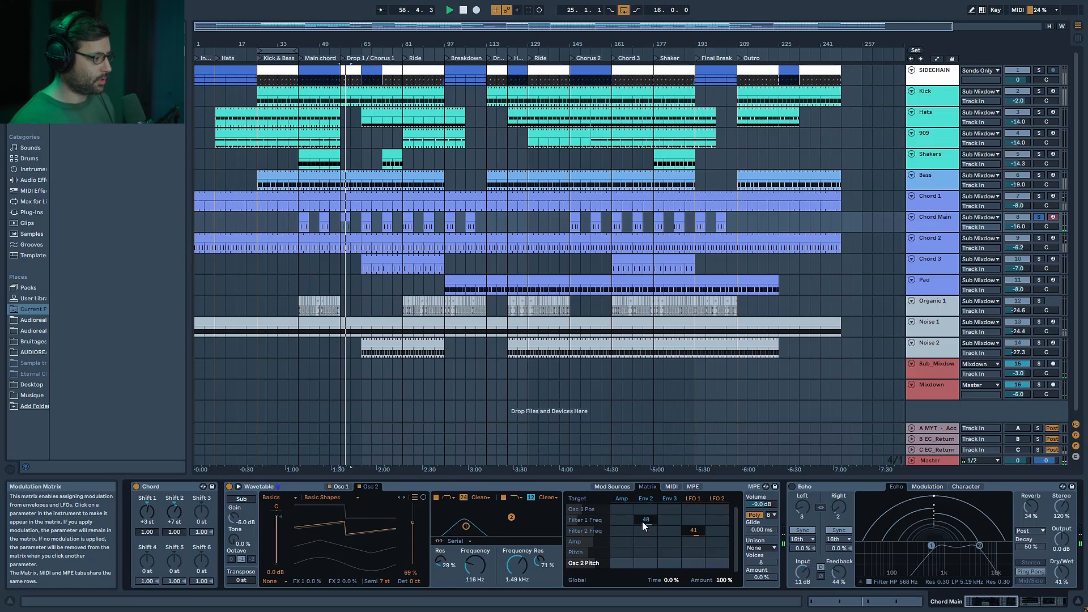
click(644, 499)
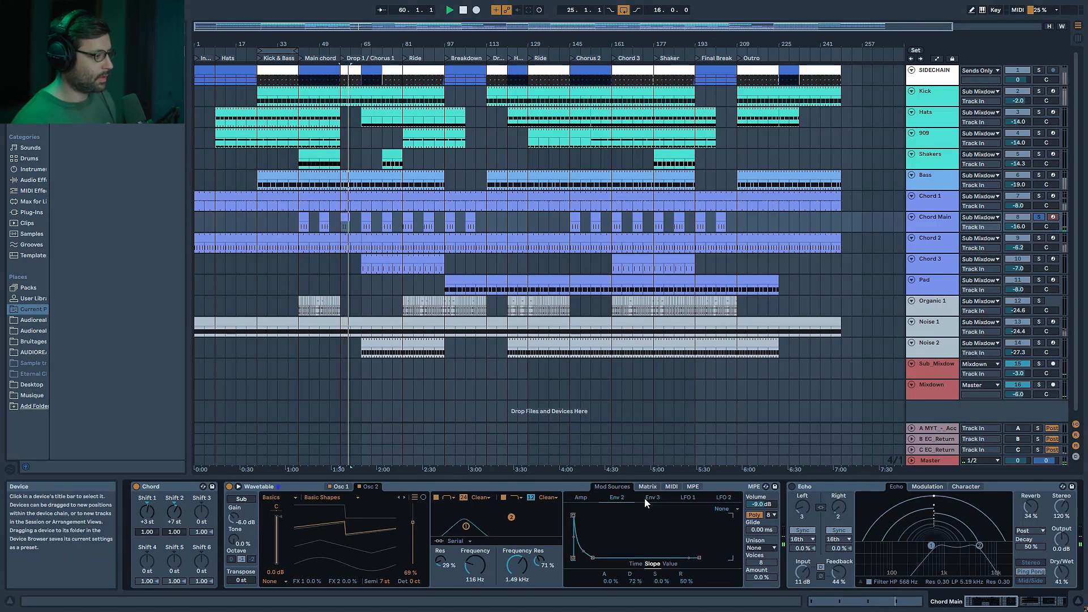
click(638, 563)
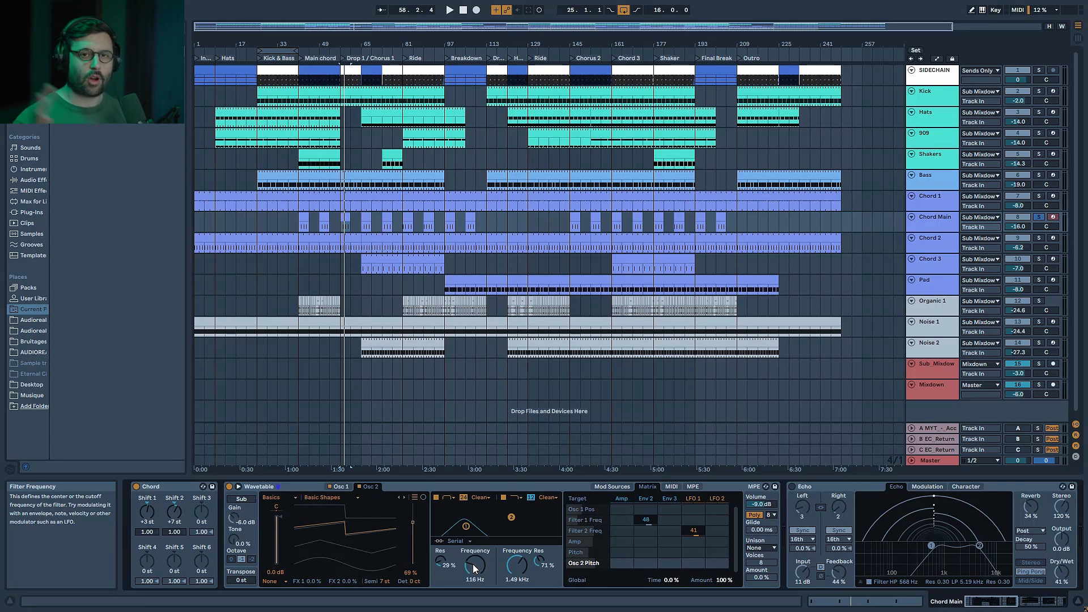
Try Wavetable's Filter 1 frequency at 29.4 Hz on Chord Main during playback, and undo the change
key(space)
drag(475, 569, 475, 591)
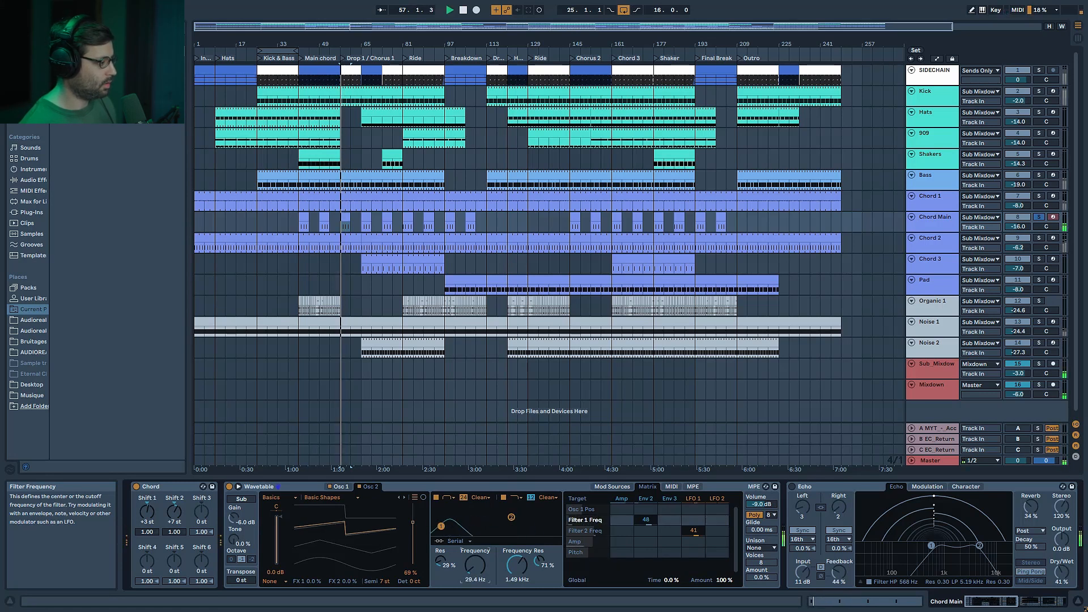
key(space)
key(ctrl+z)
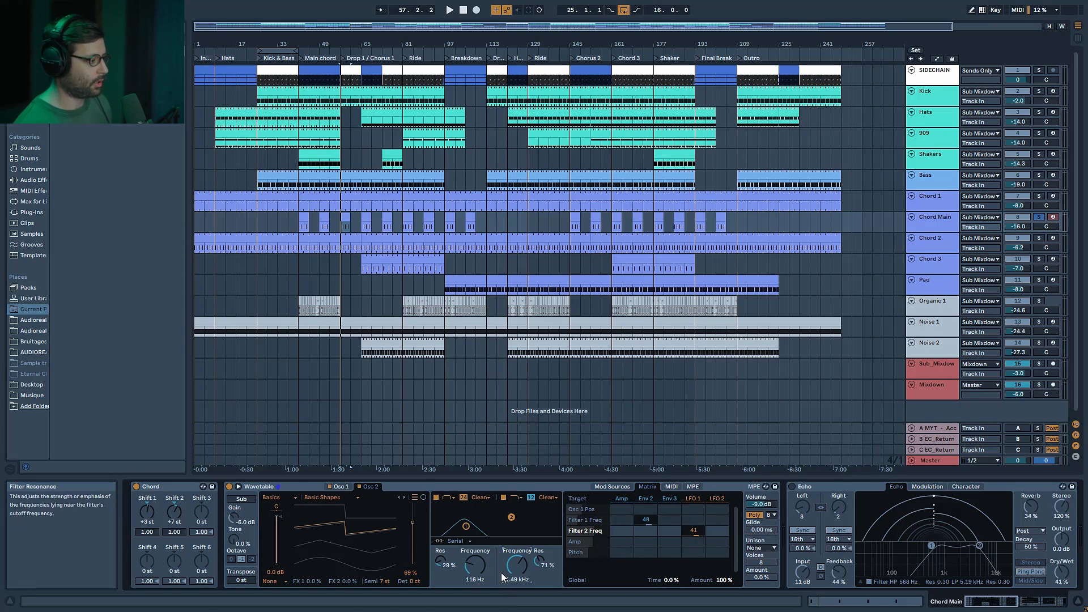
Examine Wavetable's LFO 1 settings and modulation matrix on Chord Main, listening to the filter movement in playback
click(693, 499)
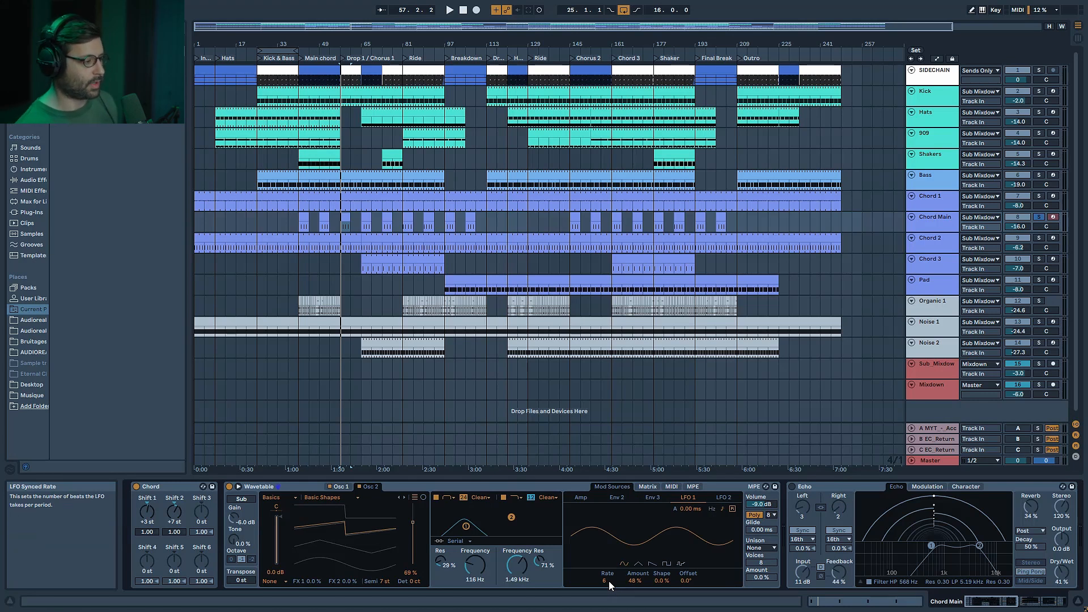
click(650, 487)
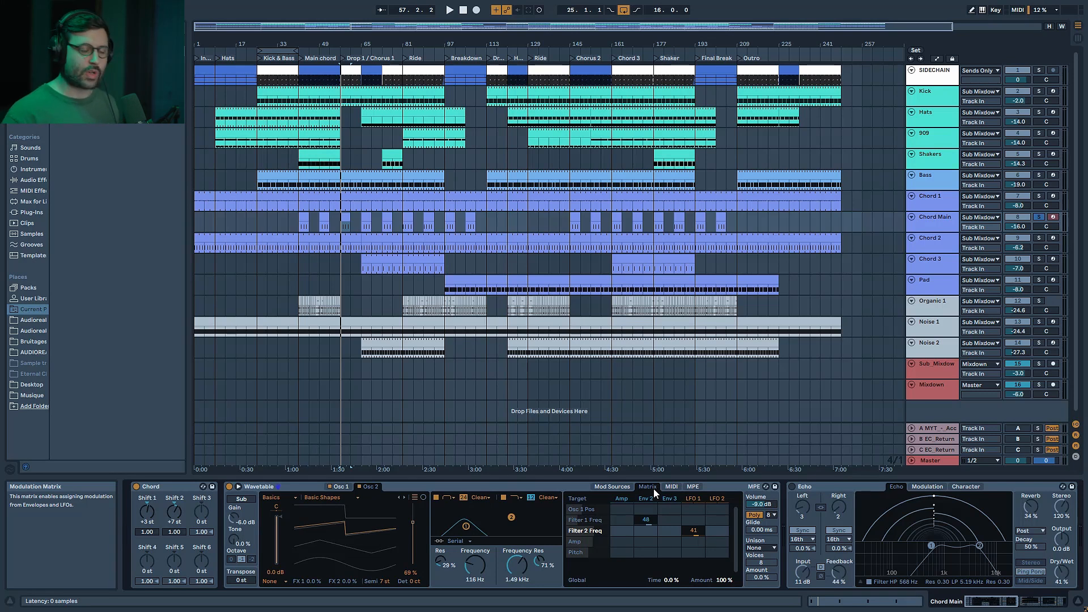
key(space)
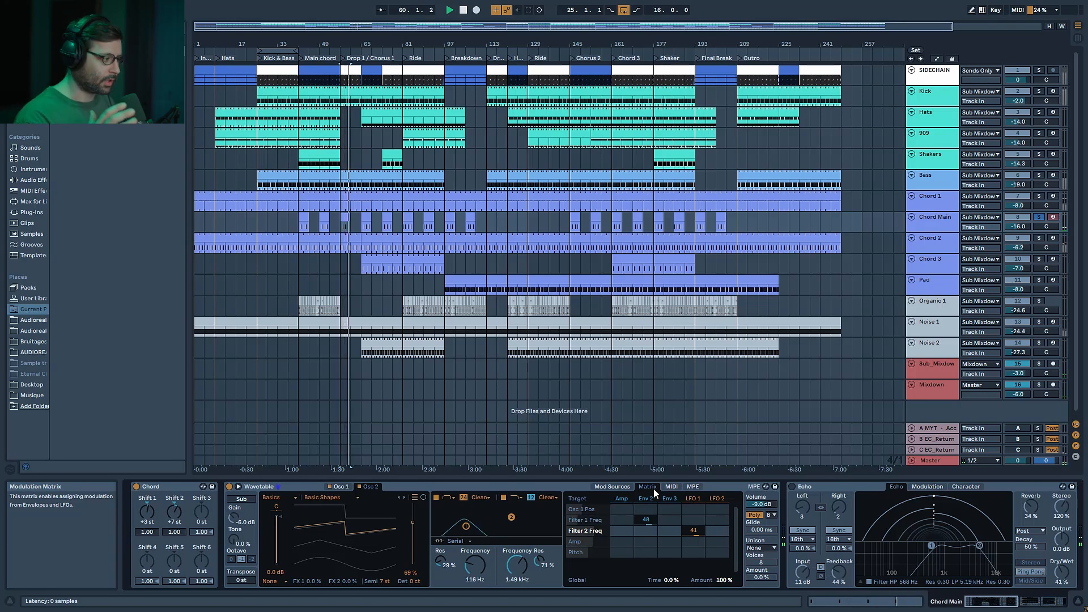
key(space)
key(space)
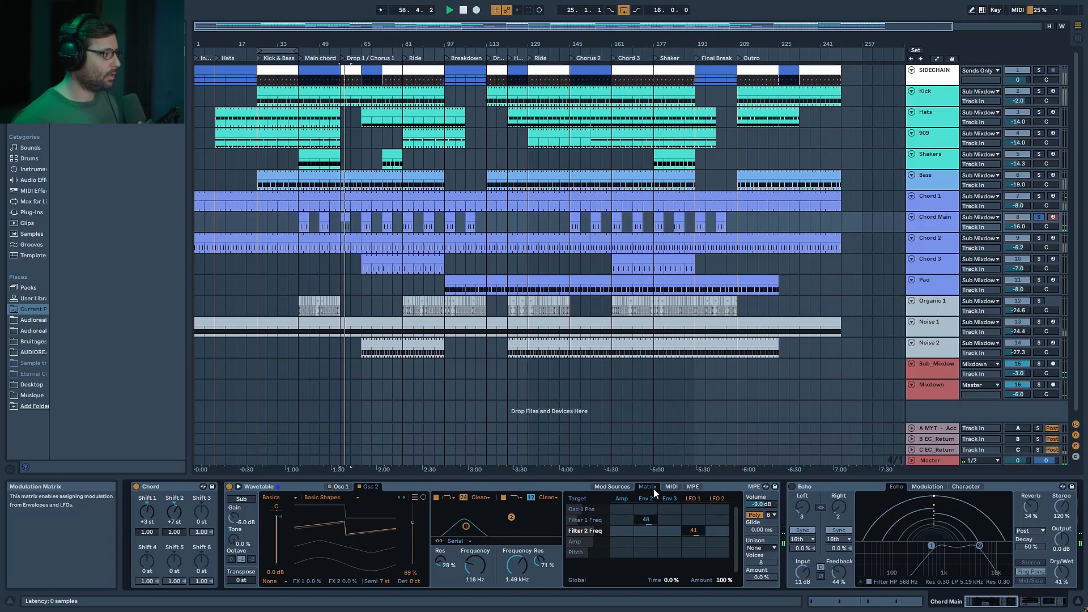
key(space)
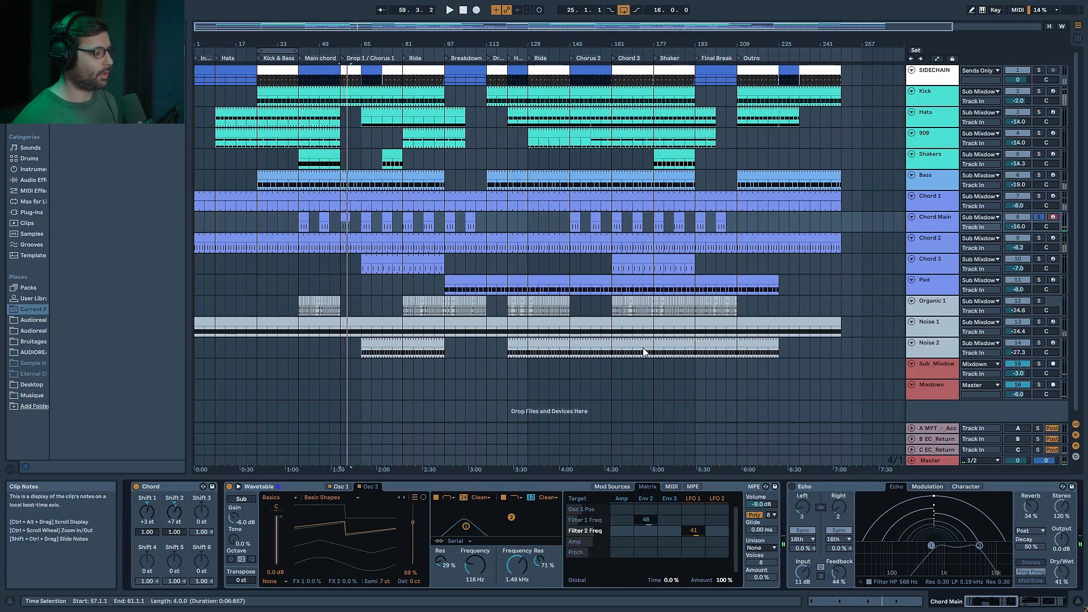
Compare LFO 1's rate with the length and spacing of the Chord Main clips around Drop 1 / Chorus 1
click(688, 498)
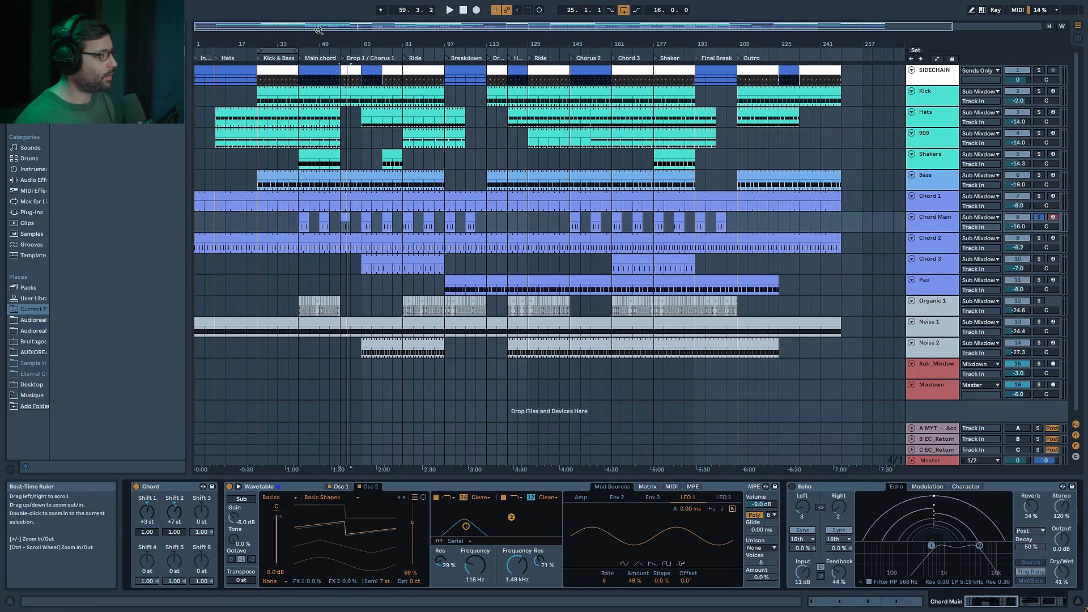
drag(320, 24, 443, 257)
click(441, 226)
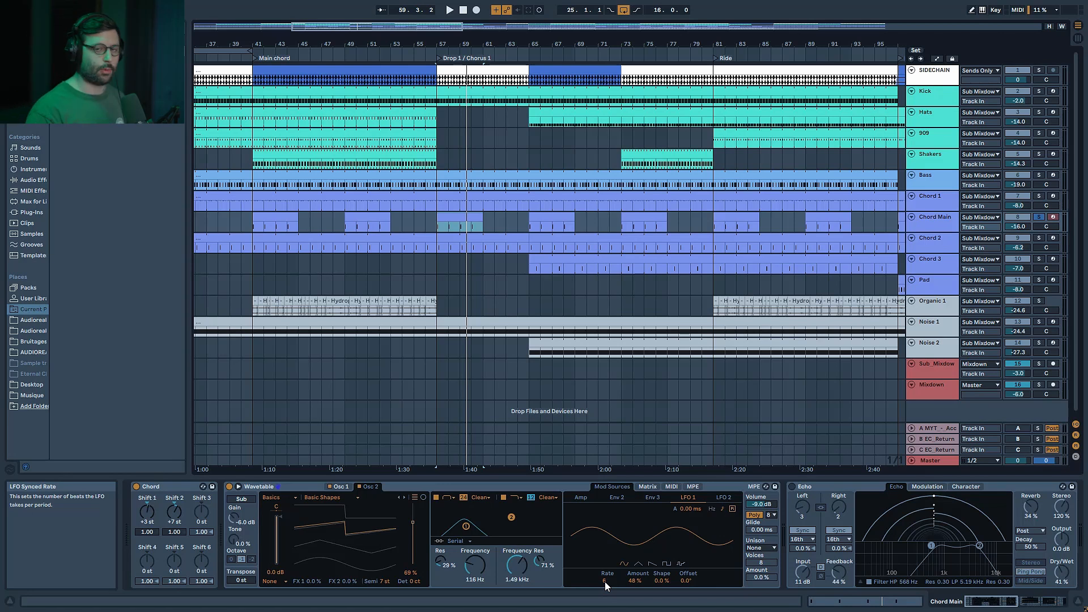
drag(368, 26, 426, 11)
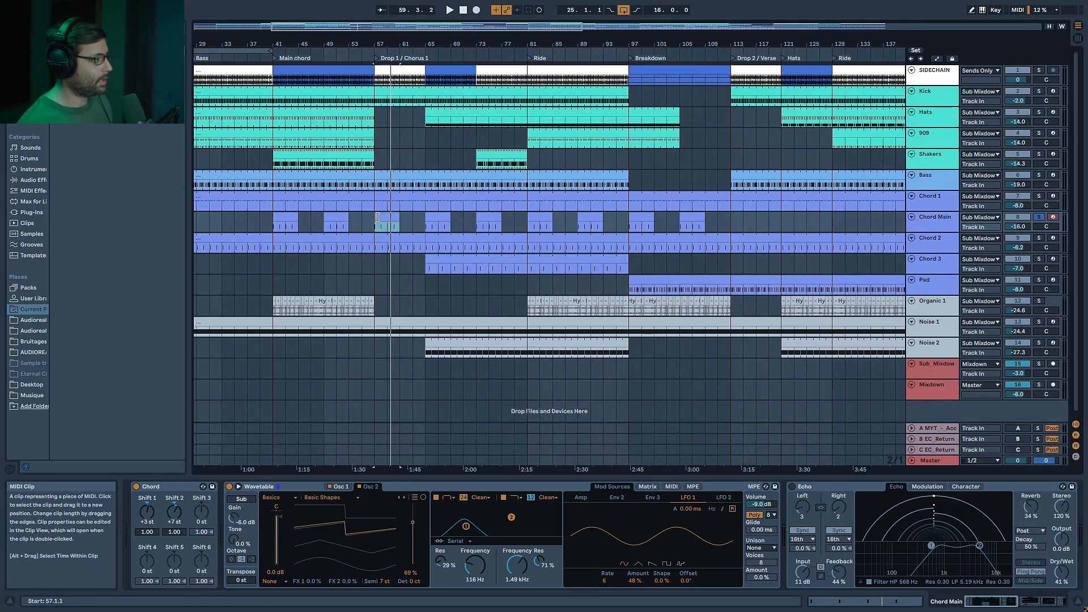
Turn Chord Main's Echo back on, audition it, and show its delay and filter settings
click(793, 485)
key(space)
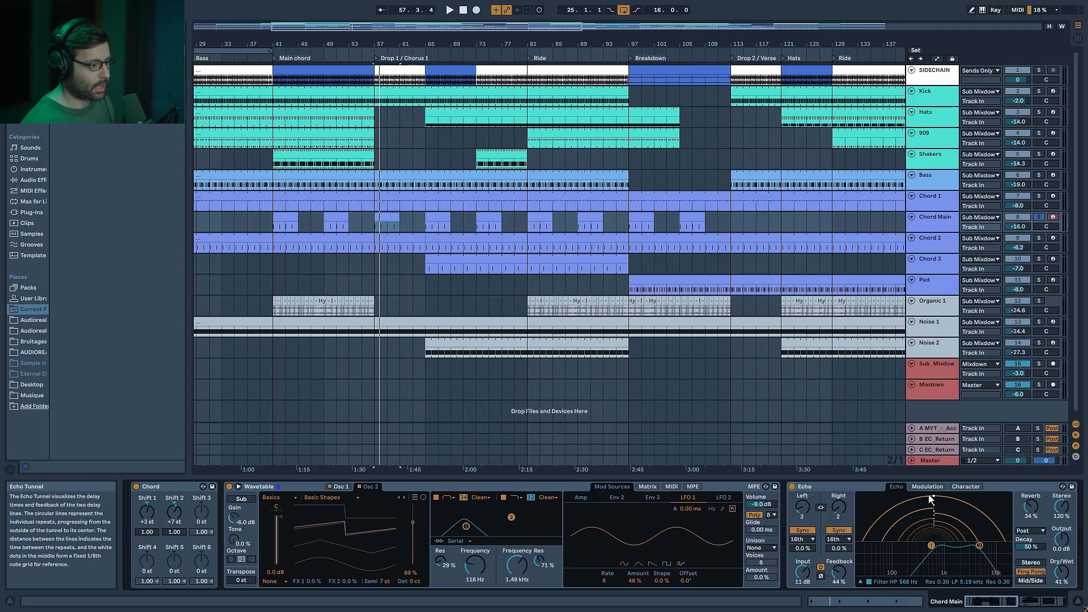
click(910, 486)
click(901, 485)
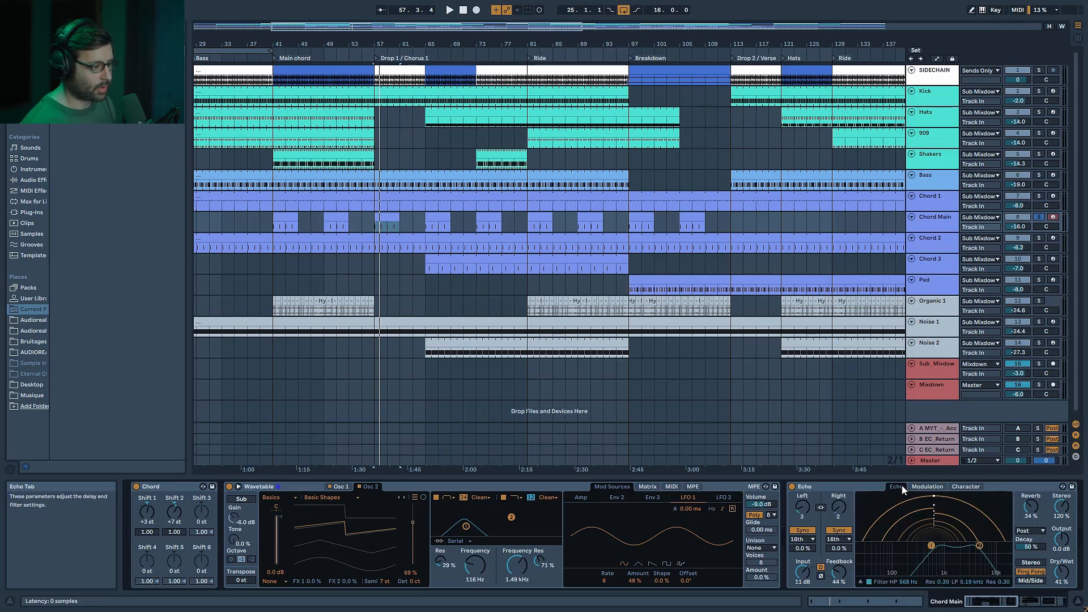
Turn on Hybrid Reverb on Chord Main and compare the sound during playback
drag(997, 601, 1006, 604)
key(space)
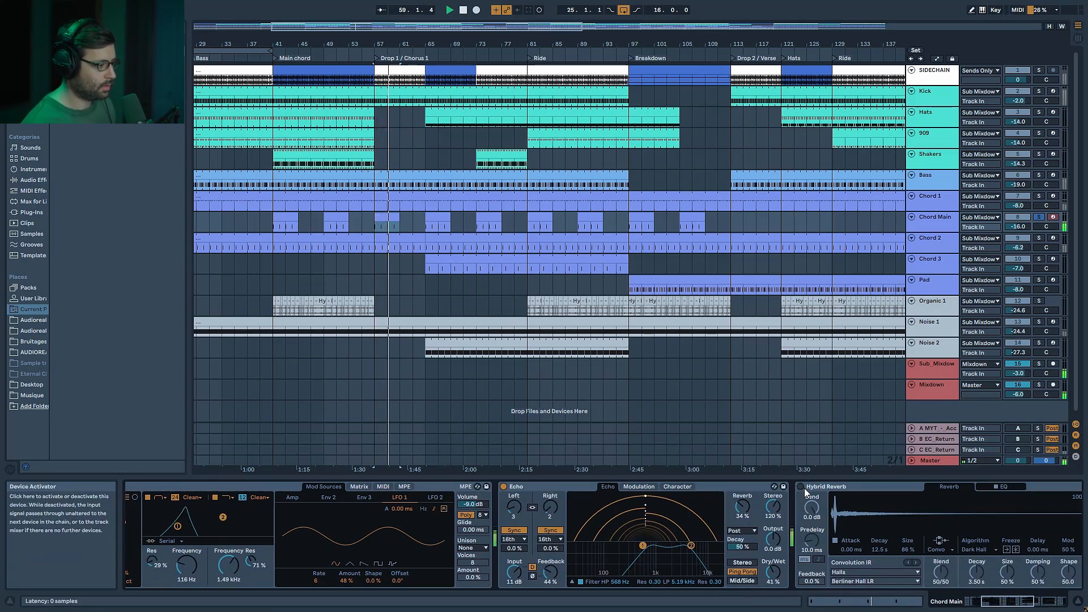
drag(1015, 604, 1027, 605)
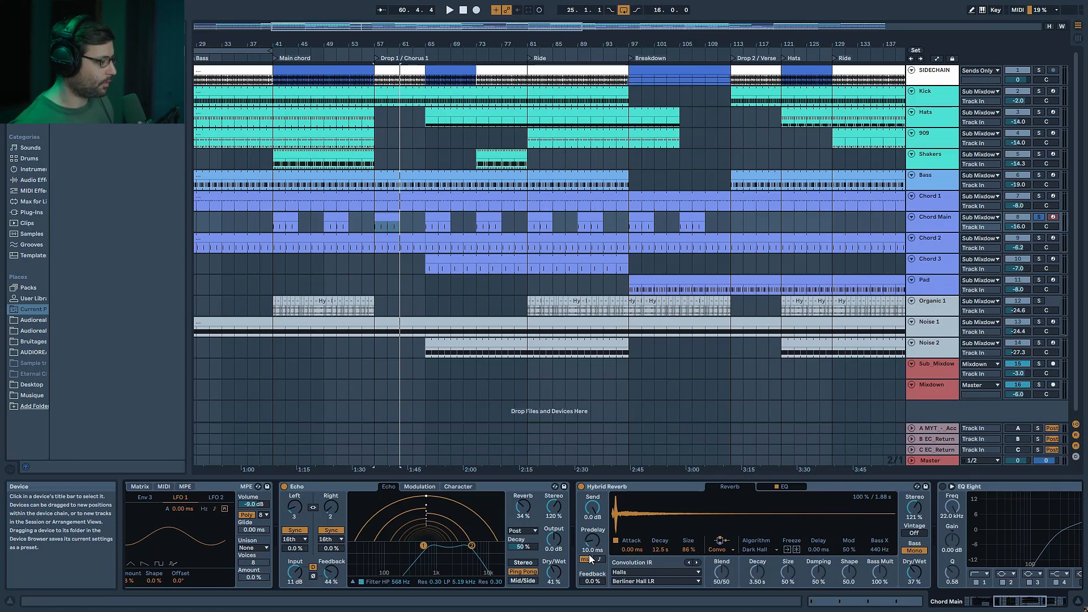
key(space)
Turn on EQ Eight on Chord Main, select its band 3, and listen to the equalized sound
drag(1027, 602, 1048, 602)
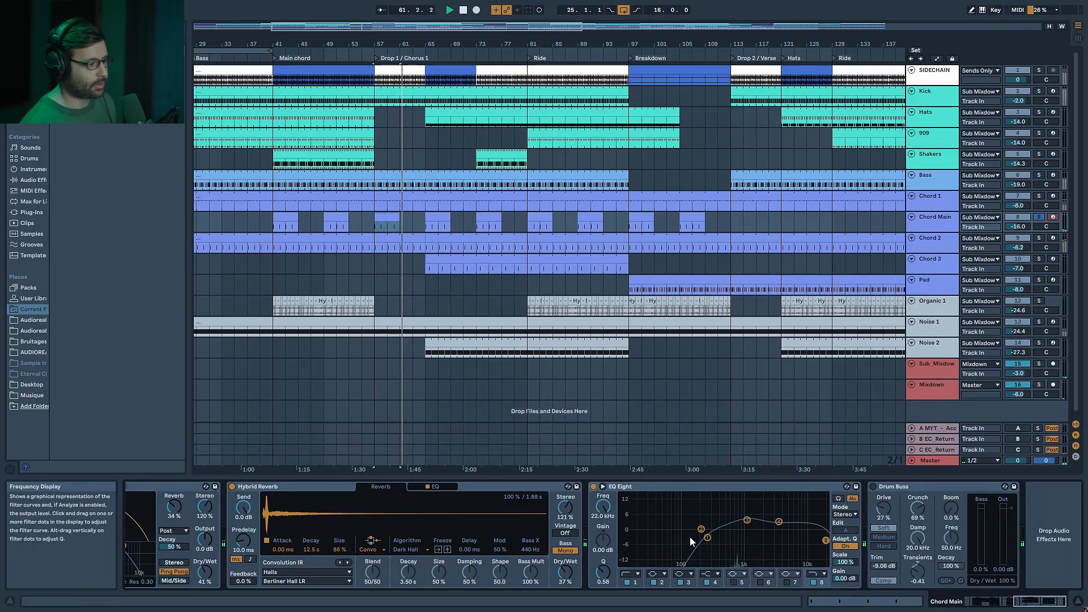
click(746, 520)
key(space)
key(space)
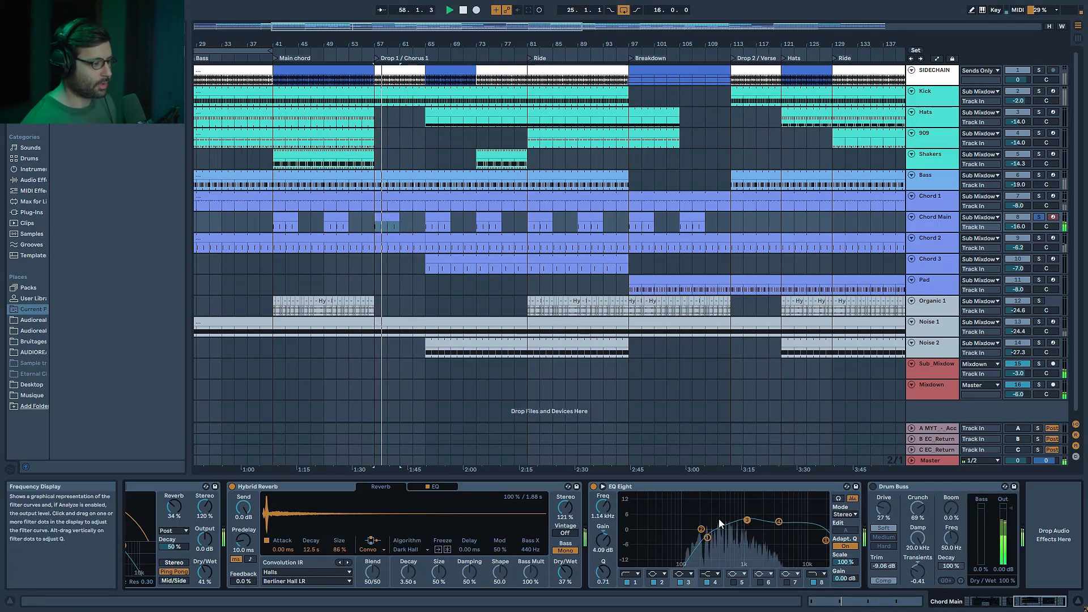
Turn on Drum Buss on Chord Main and audition the complete effects chain
click(874, 487)
key(space)
key(space)
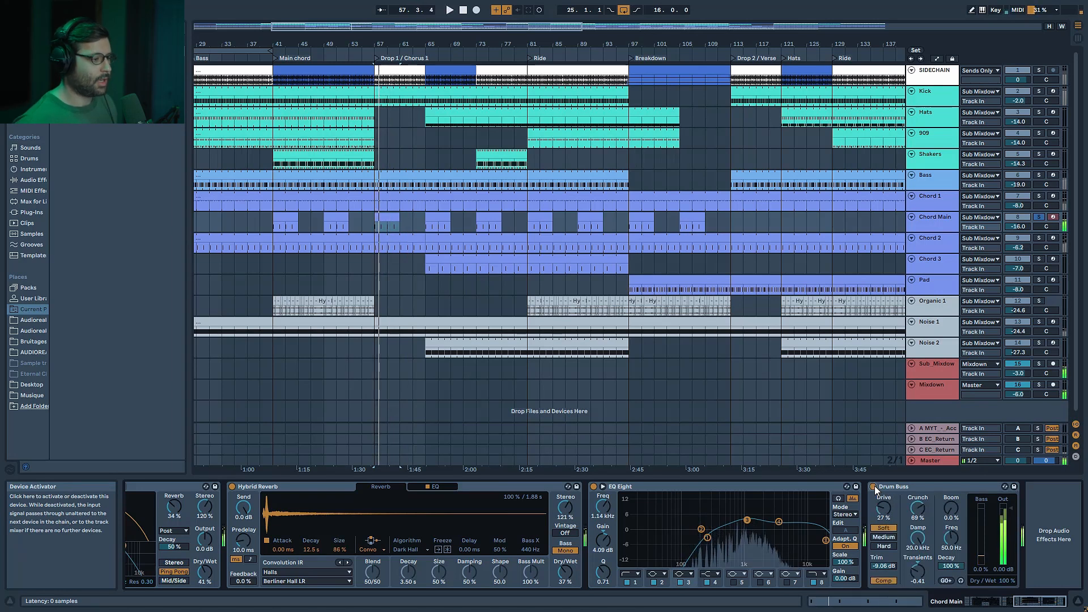
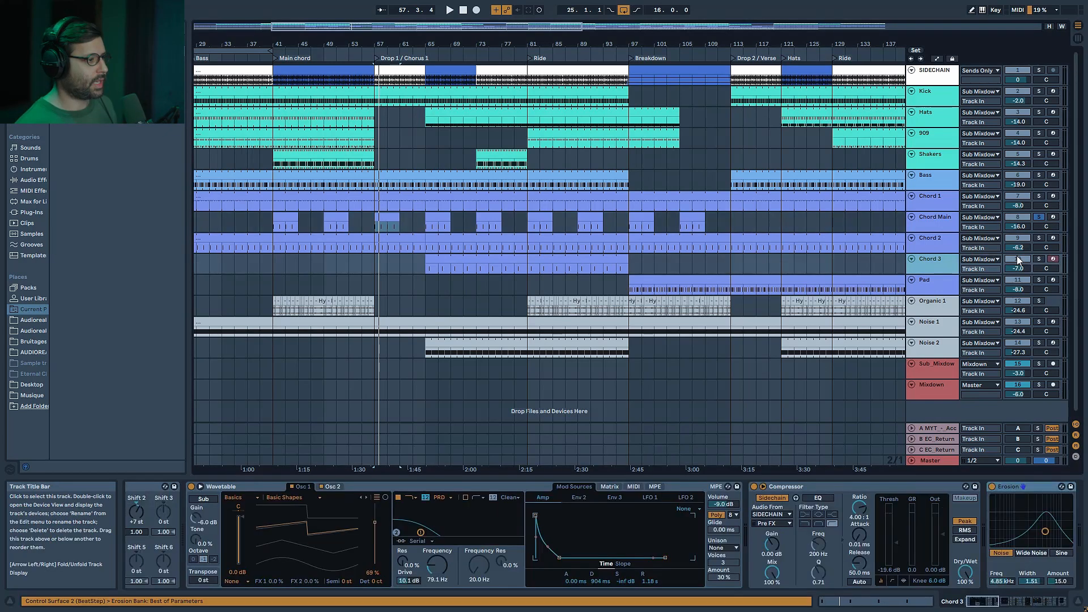
Solo Chord 3, review its MIDI clip's notes during playback, and return to its device chain
click(1040, 259)
double_click(461, 261)
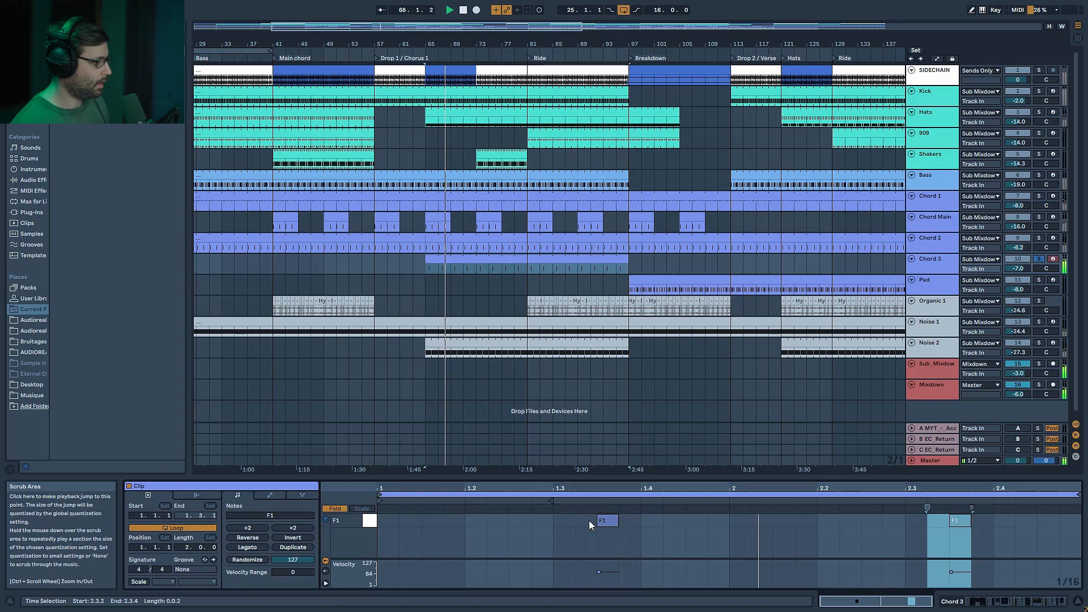
click(941, 266)
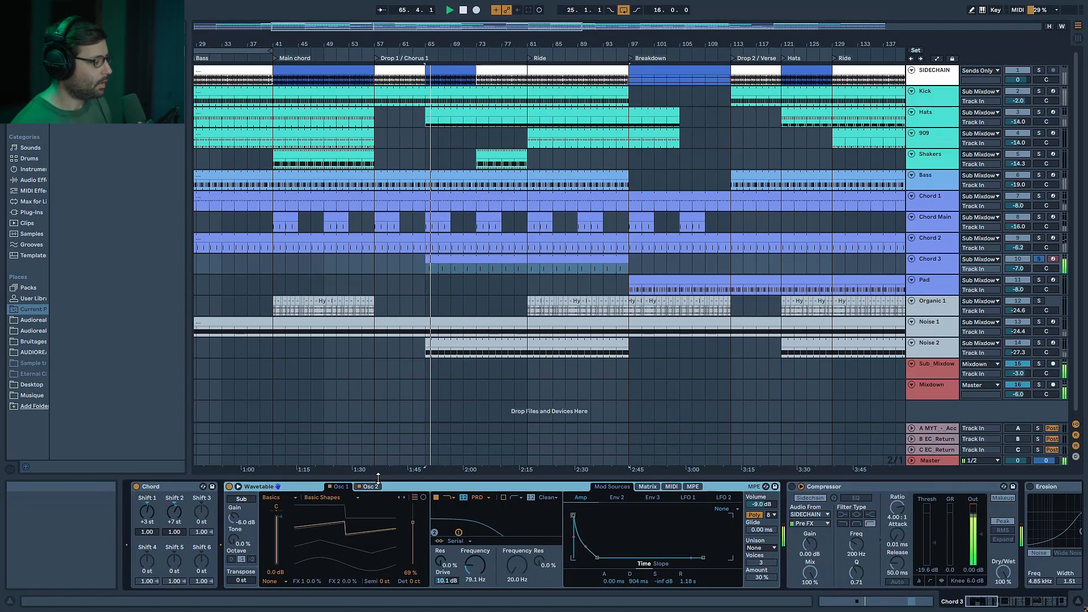
Examine Osc 2, Osc 1, the modulation matrix and the Amp envelope in Chord 3's Wavetable
click(367, 487)
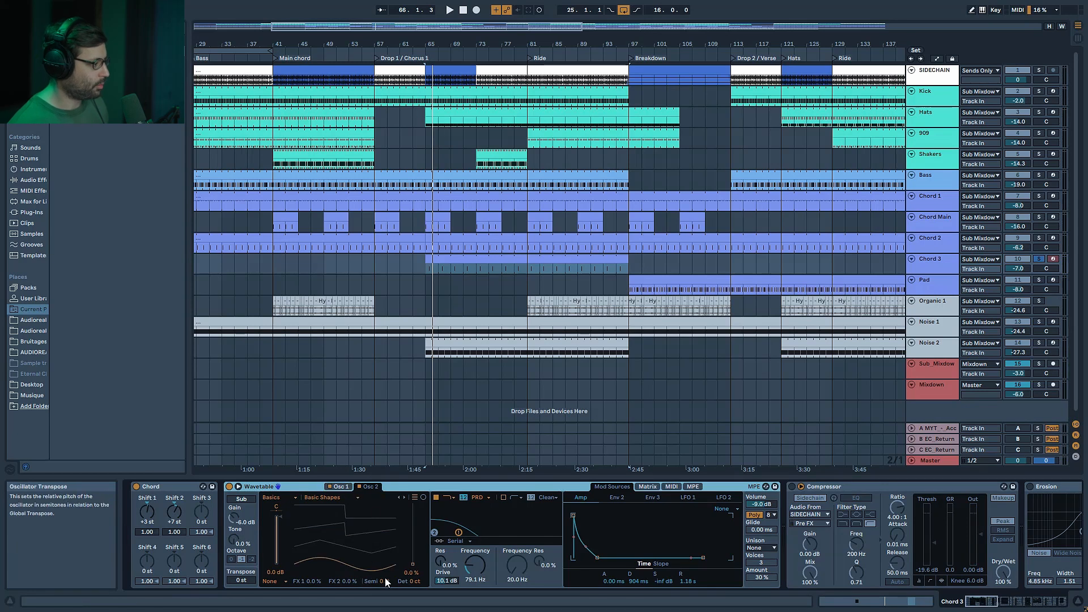
click(340, 486)
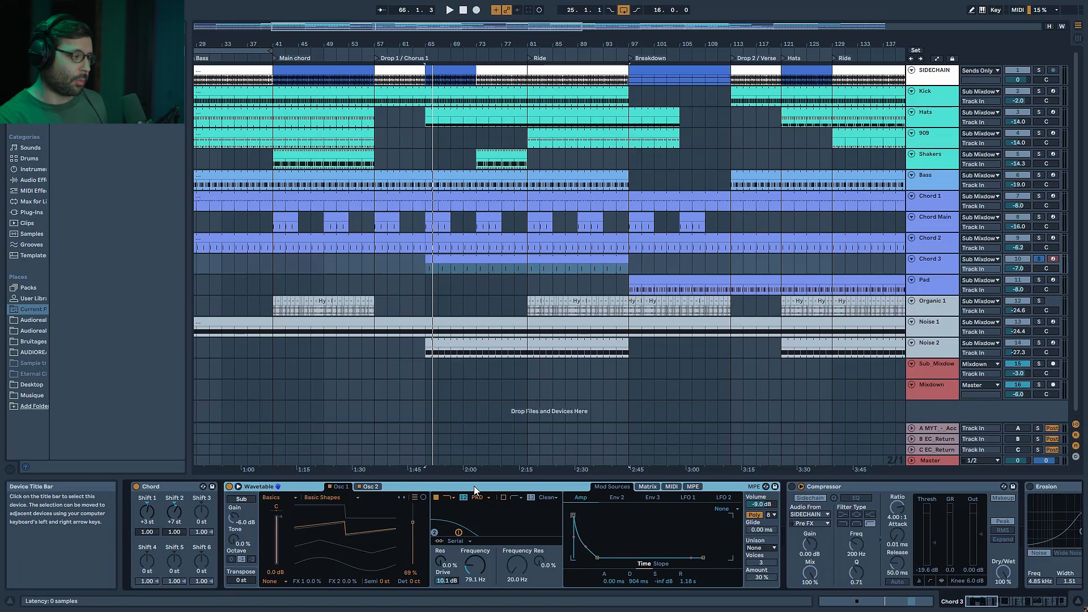
click(645, 487)
click(622, 499)
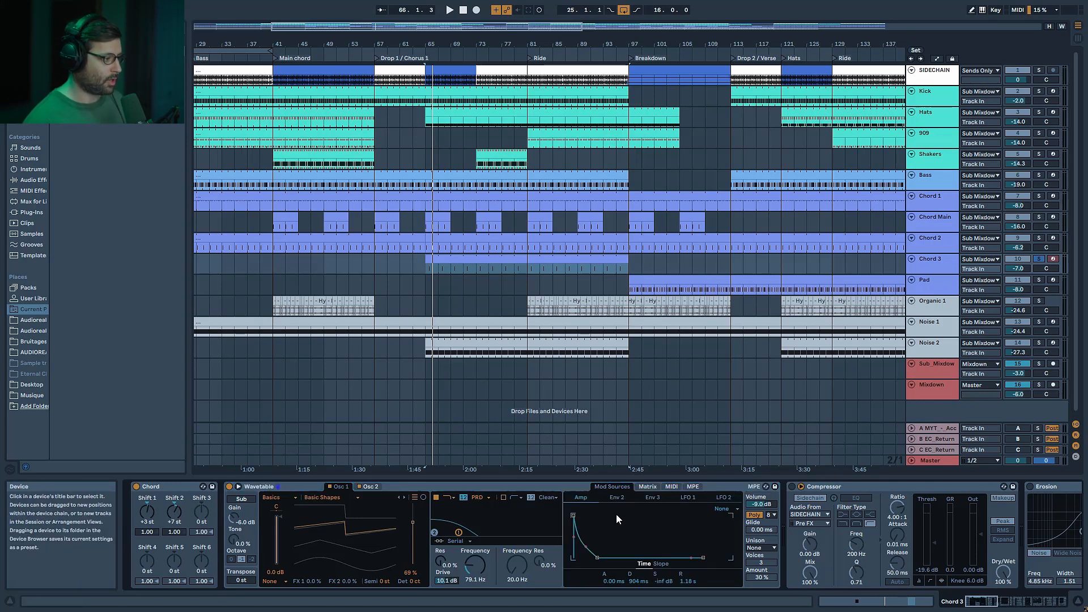
Turn on Chord 3's Compressor, sidechained from the SIDECHAIN track, and listen to the ducking
drag(982, 603, 994, 603)
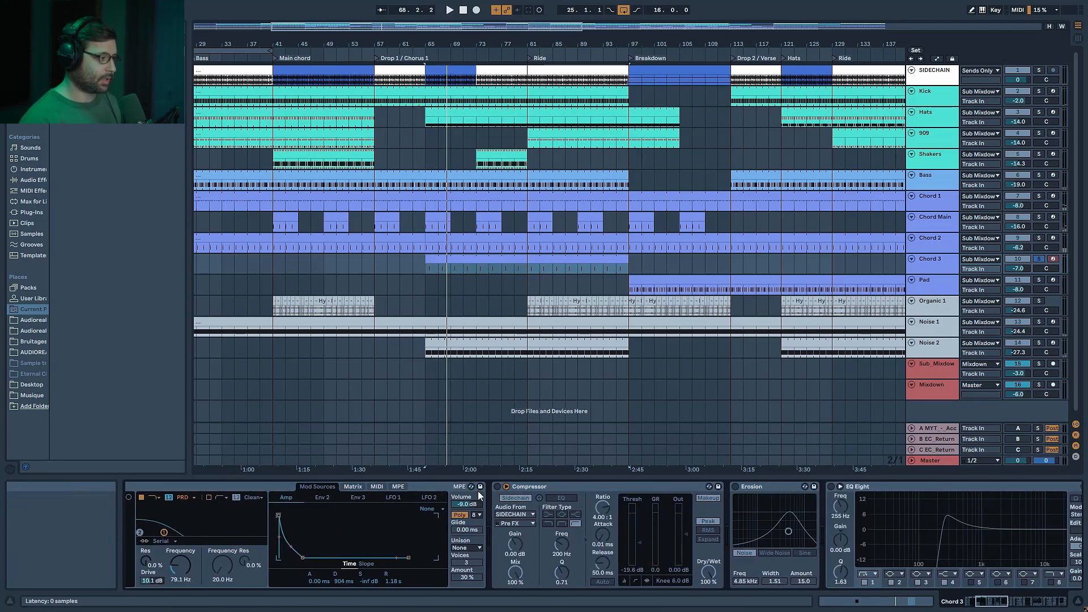
click(498, 487)
key(space)
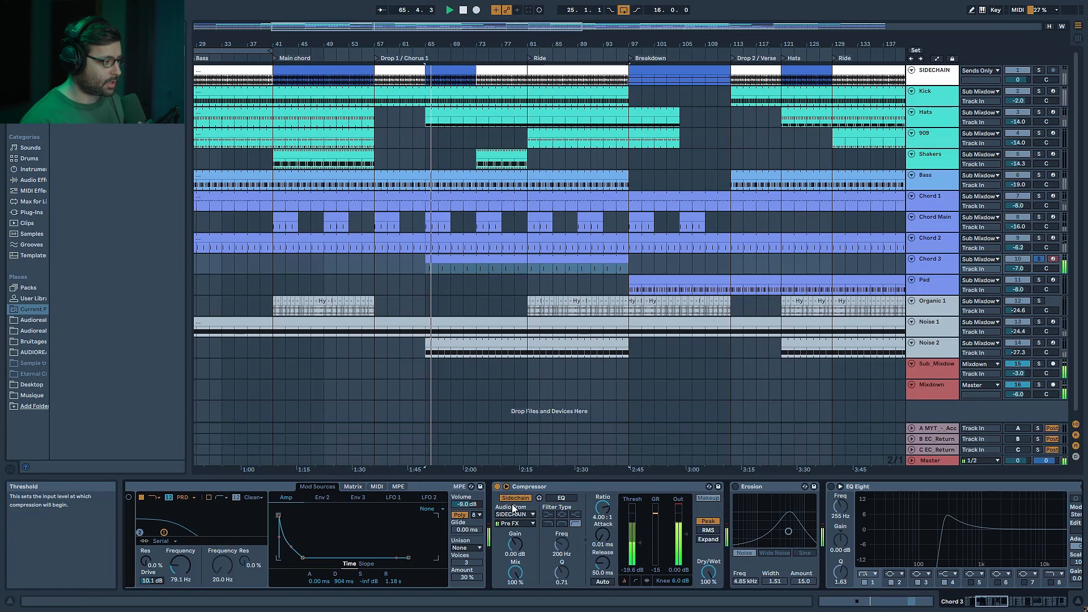
Turn on Erosion and EQ Eight on Chord 3, auditioning the sound in playback
click(736, 486)
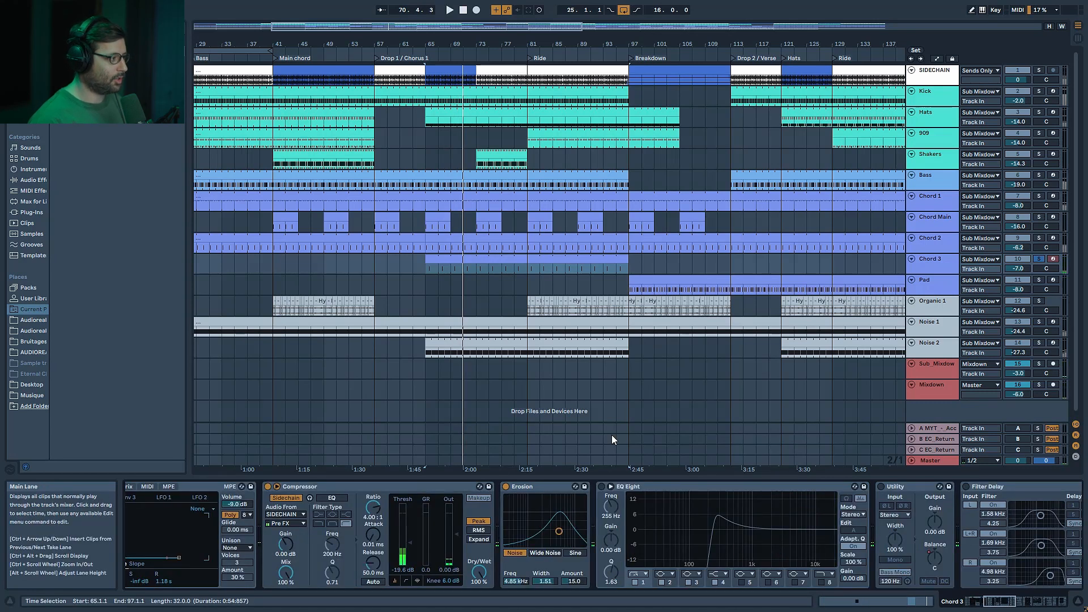
key(space)
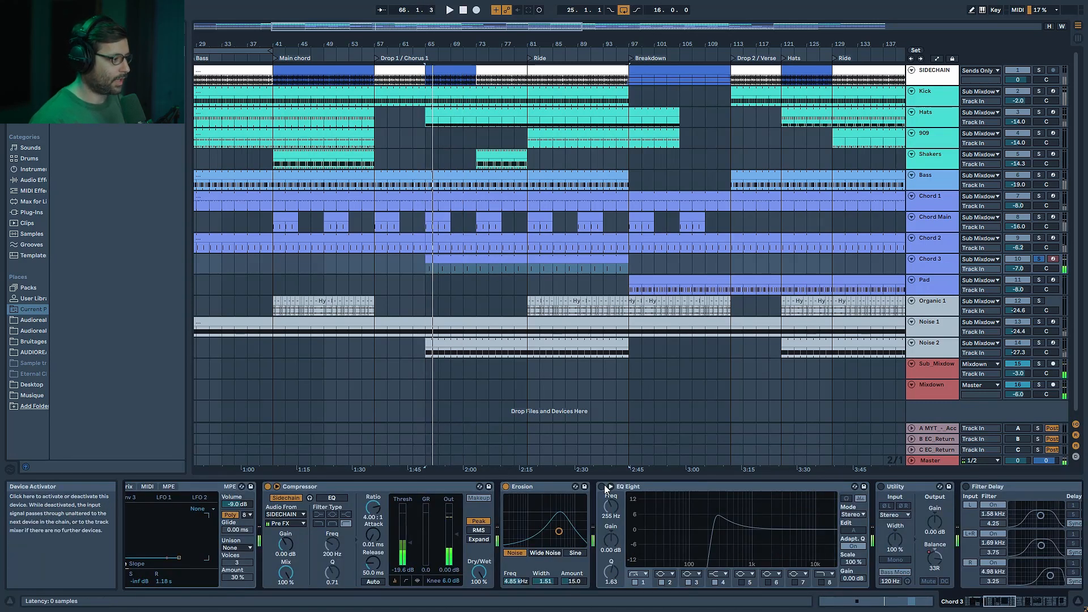
click(603, 486)
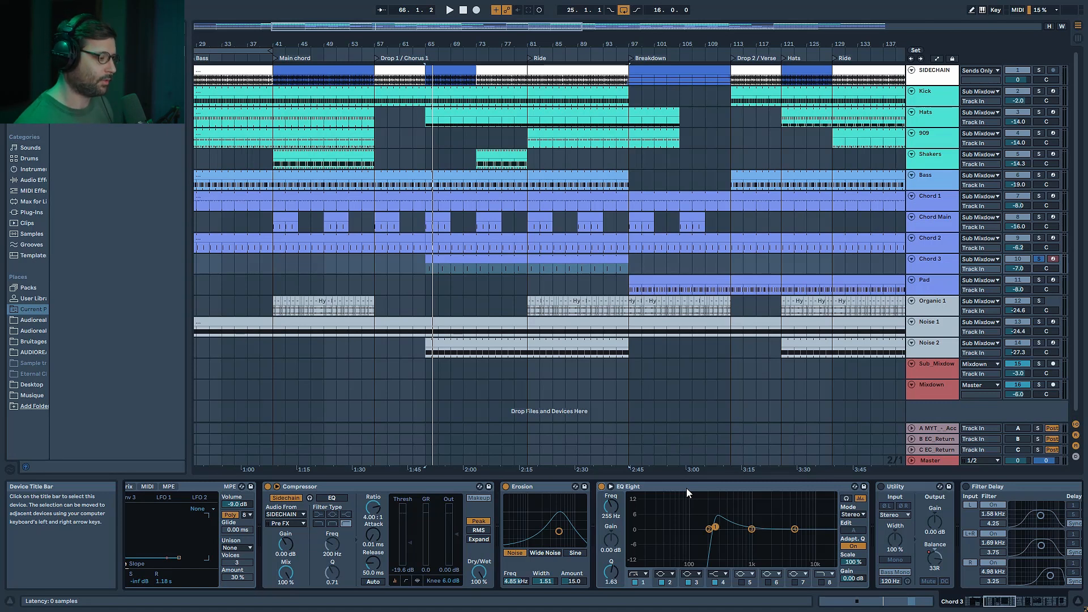
Turn on Utility on Chord 3 after its EQ Eight
click(1017, 602)
drag(1016, 600, 1021, 600)
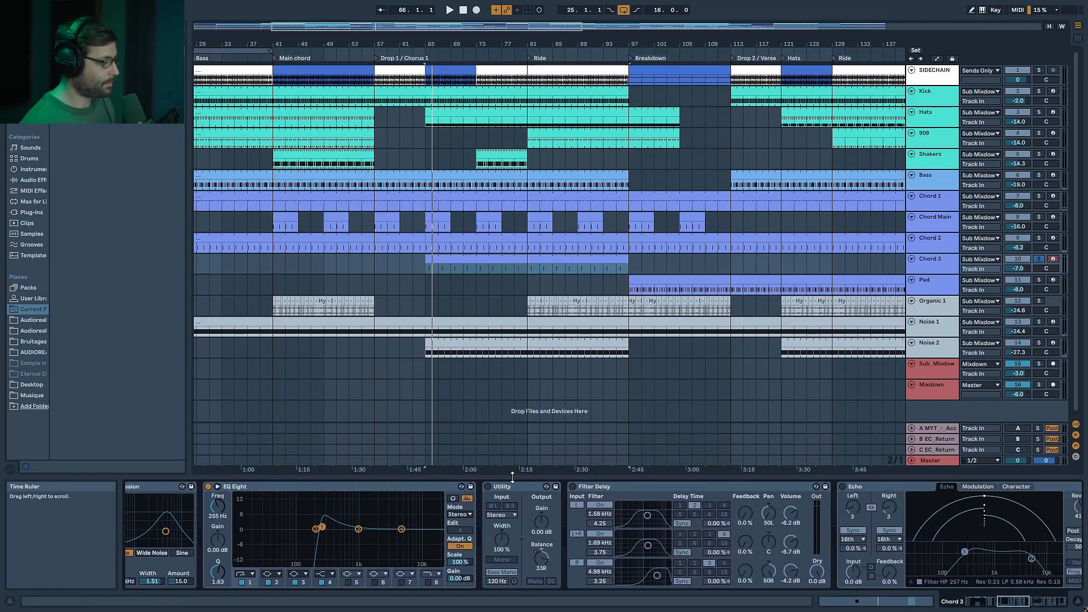
click(489, 487)
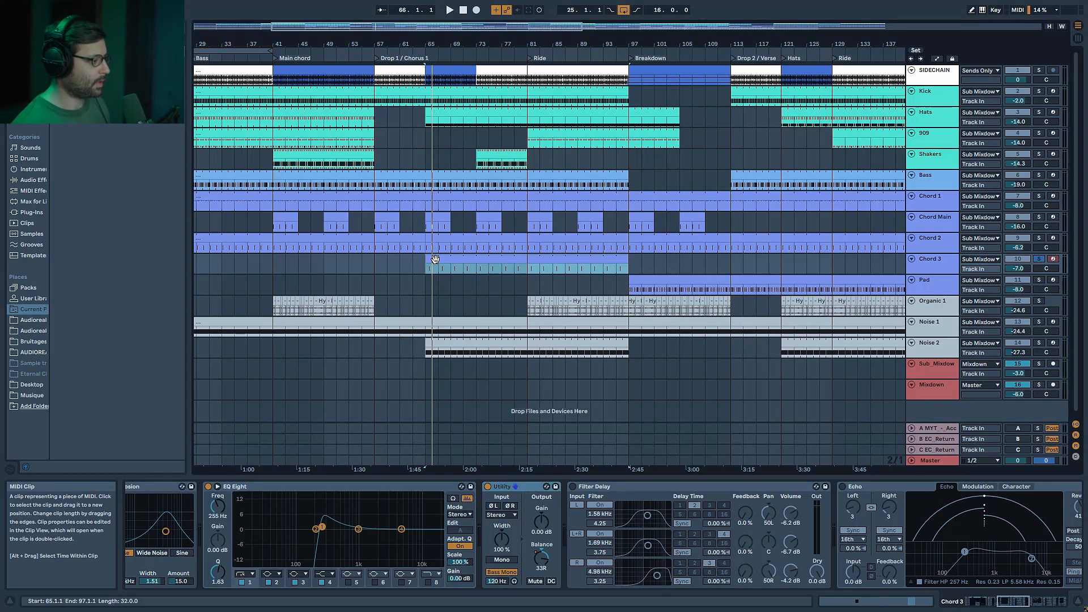
Turn on the first Filter Delay and Echo on Chord 3, auditioning each one
click(566, 489)
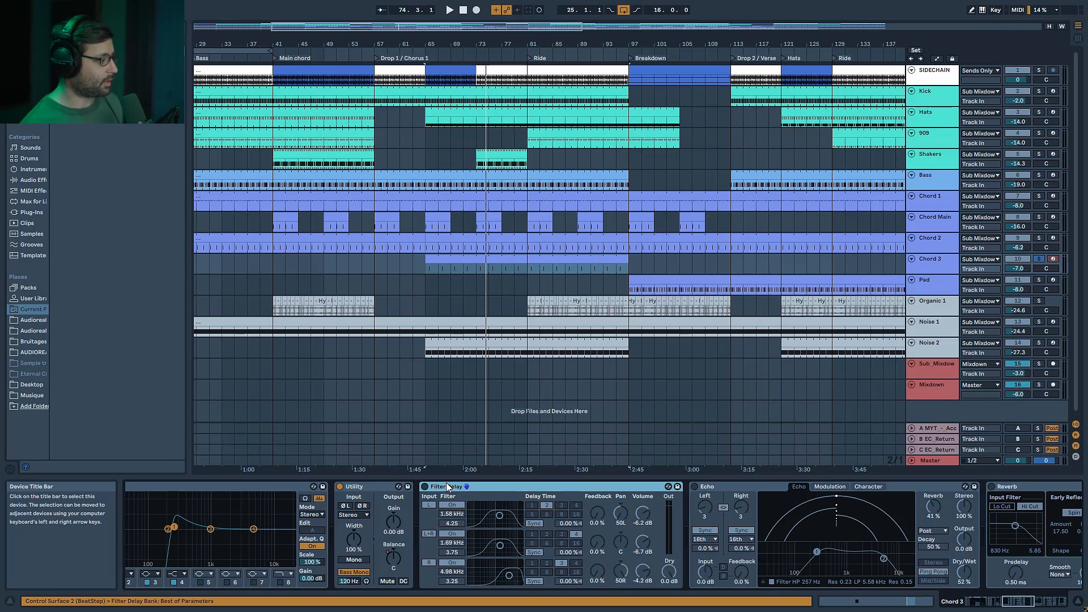
click(425, 487)
key(space)
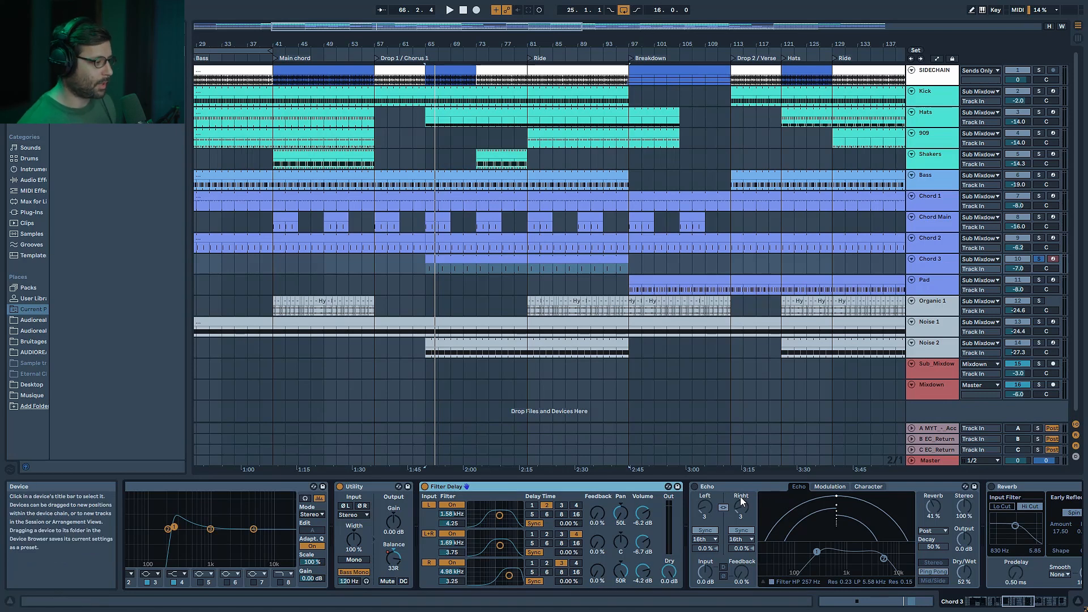
click(695, 488)
key(space)
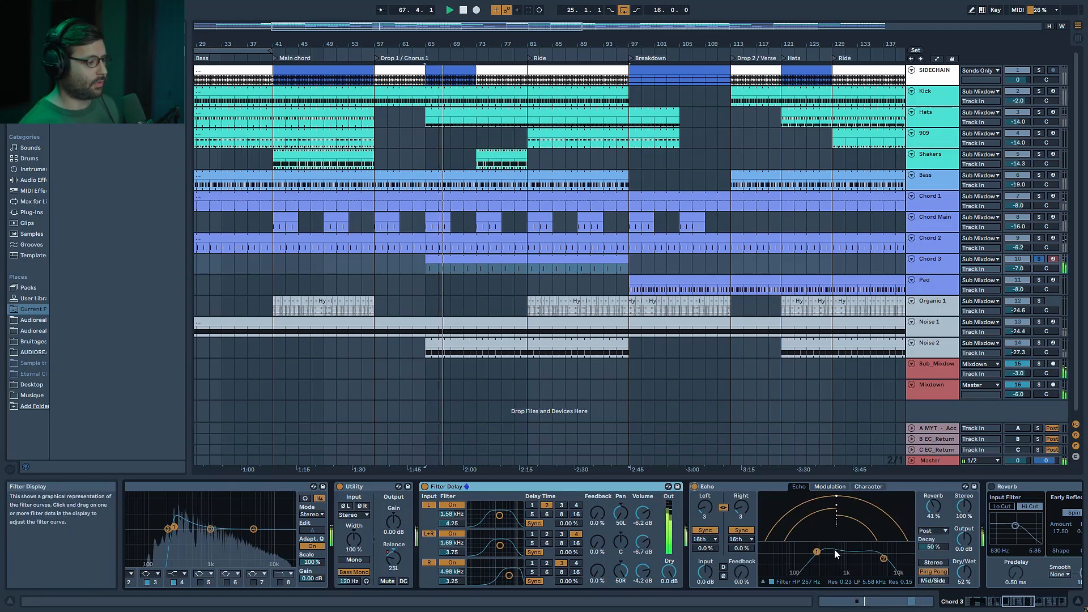
Turn on Reverb on Chord 3 and listen to it during playback
click(1029, 604)
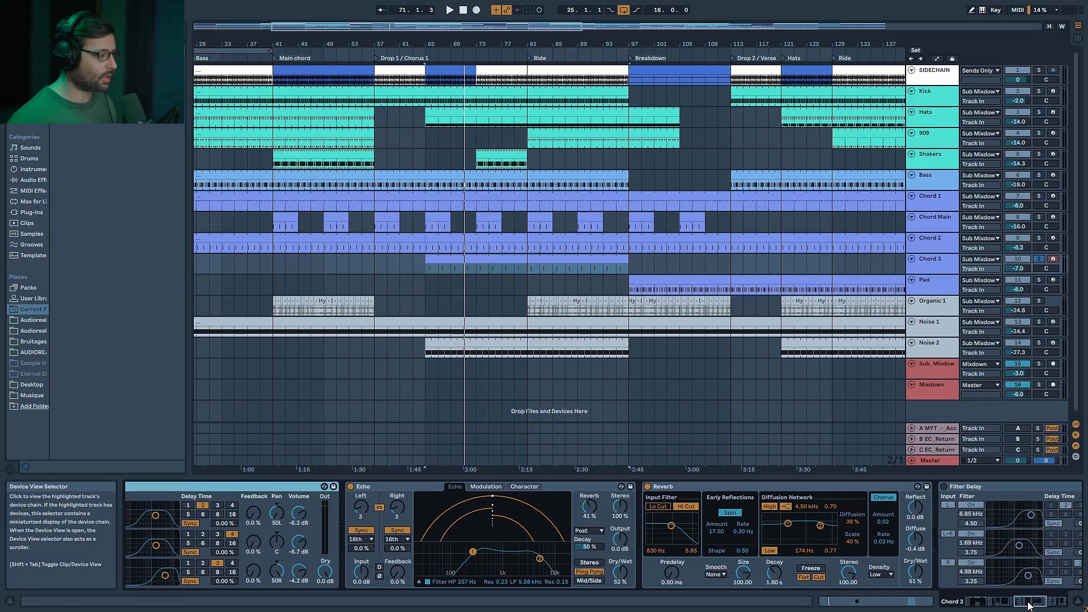
key(space)
click(759, 490)
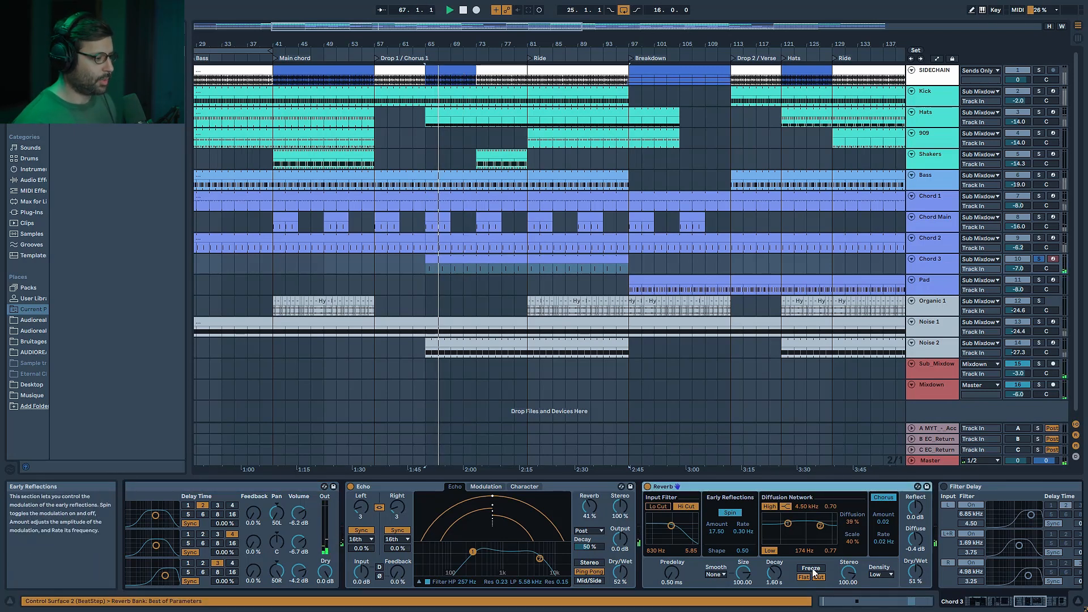
Turn on the second Filter Delay and Drum Buss on Chord 3, auditioning each one in playback
click(1030, 608)
click(1031, 606)
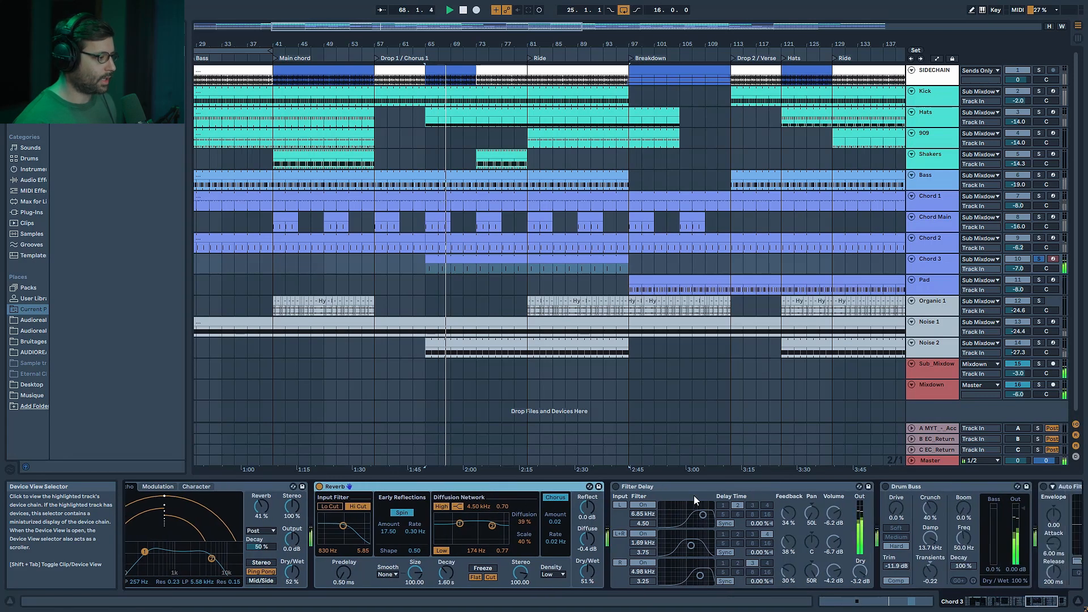
click(616, 487)
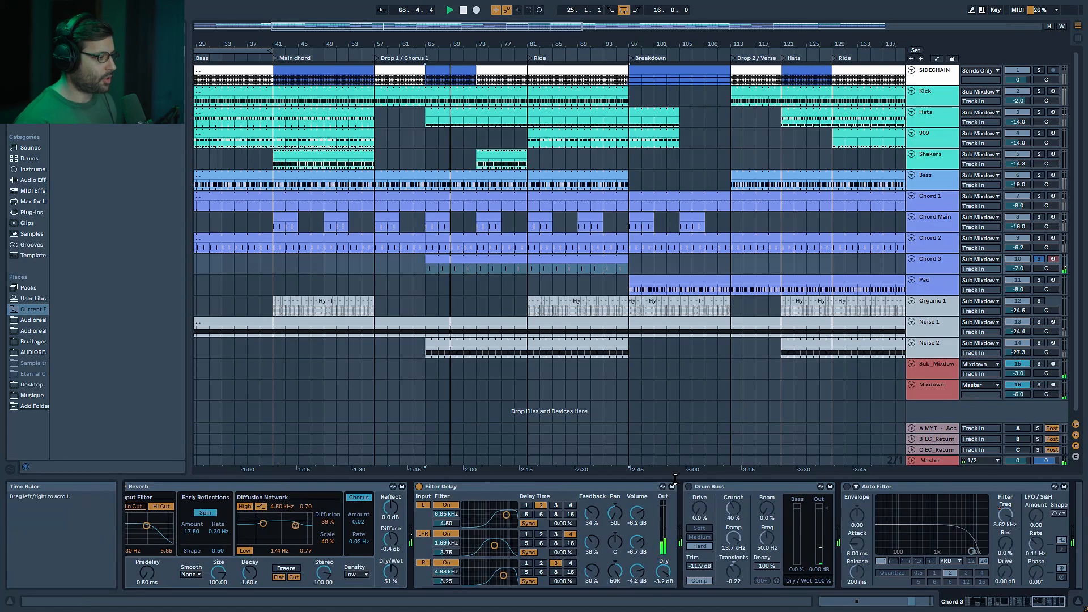
click(684, 486)
click(688, 486)
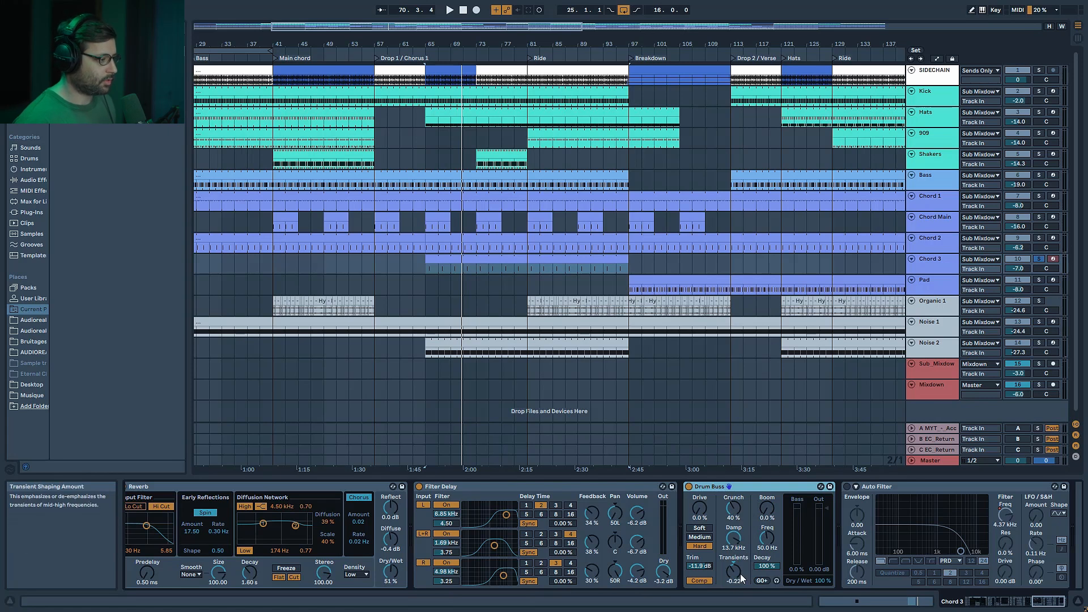
key(space)
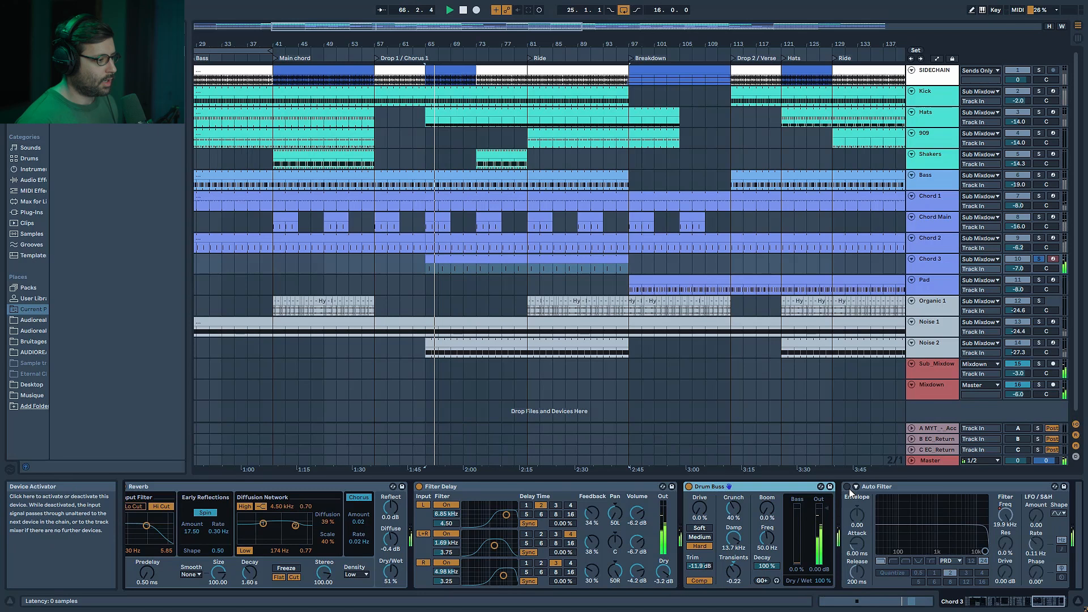
Turn on Auto Filter at the end of Chord 3's effects and review the complete device chain from its start
click(1053, 602)
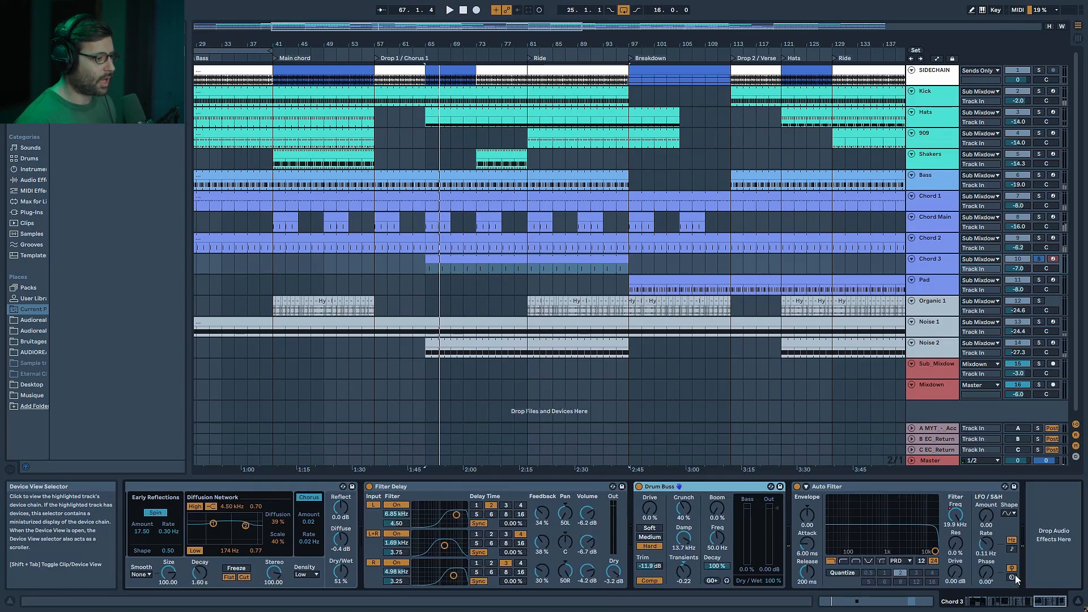
click(956, 518)
drag(1030, 602, 972, 603)
key(space)
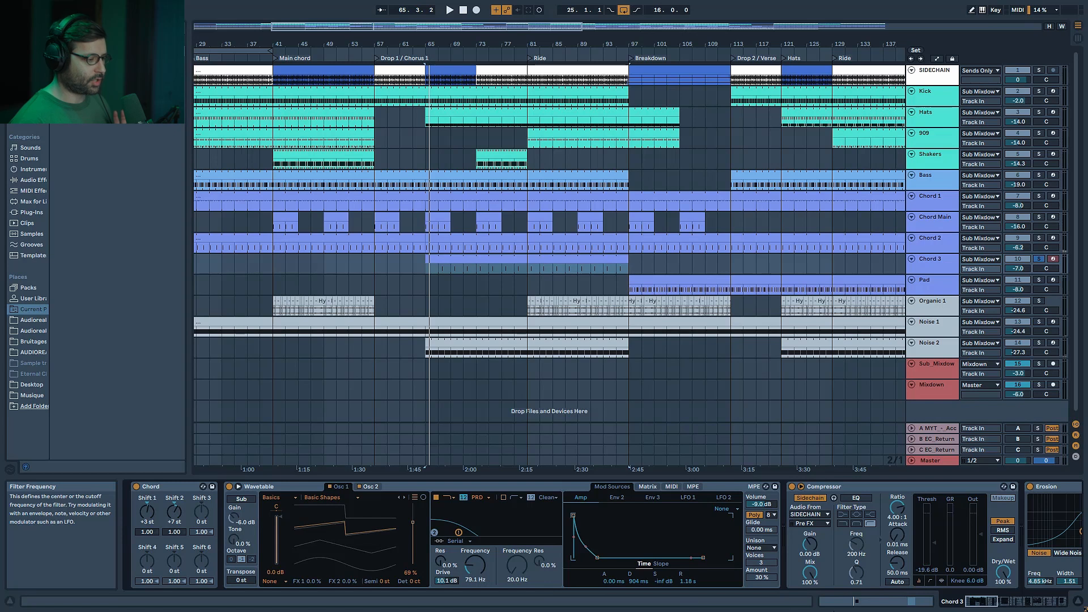
drag(991, 605, 1052, 604)
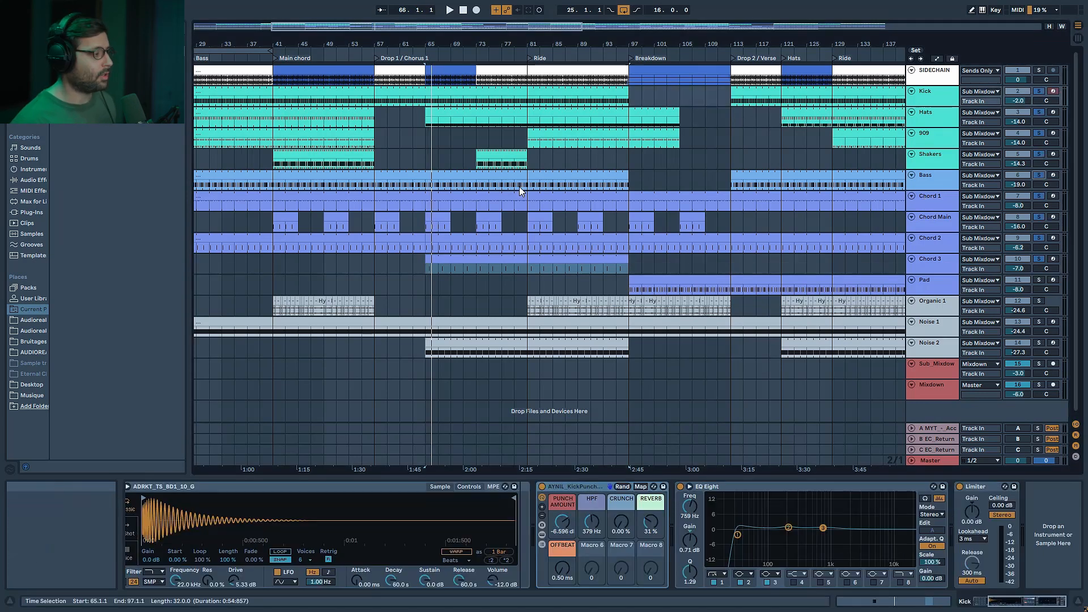
Play Chord 3 together with the other soloed tracks from bar 65, and clear the solos
key(space)
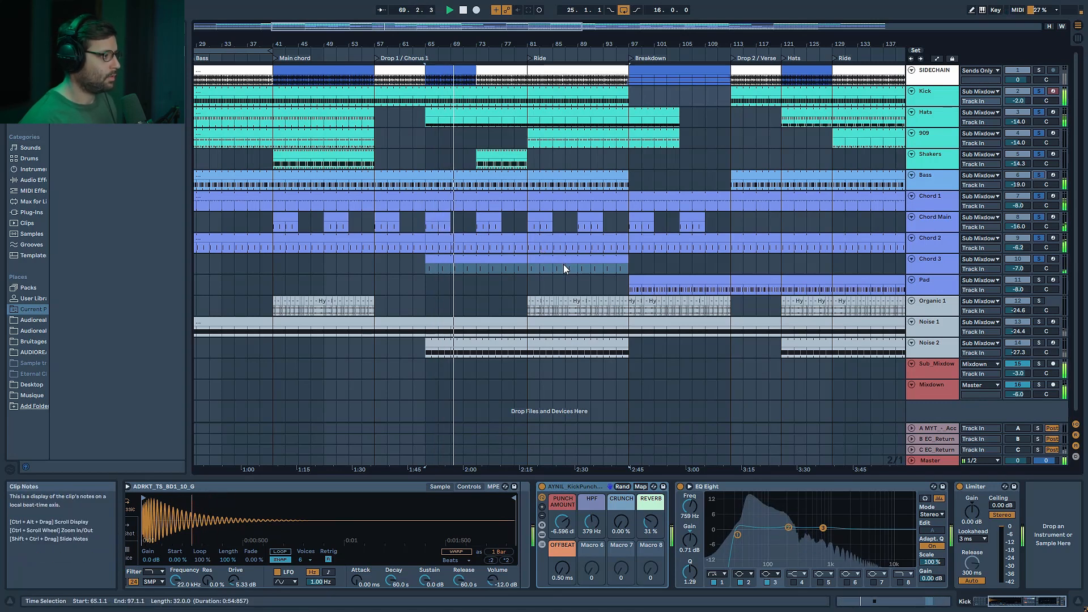
key(space)
click(1039, 260)
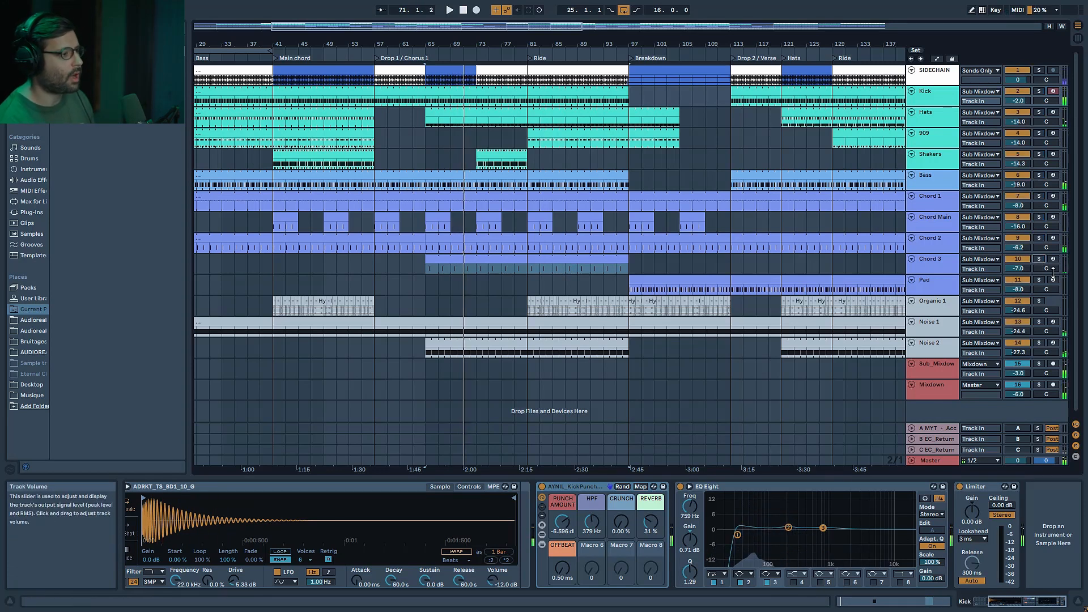
Solo the Pad track and select its clip starting at bar 97 in the arrangement
click(1040, 281)
click(950, 288)
drag(348, 27, 410, 14)
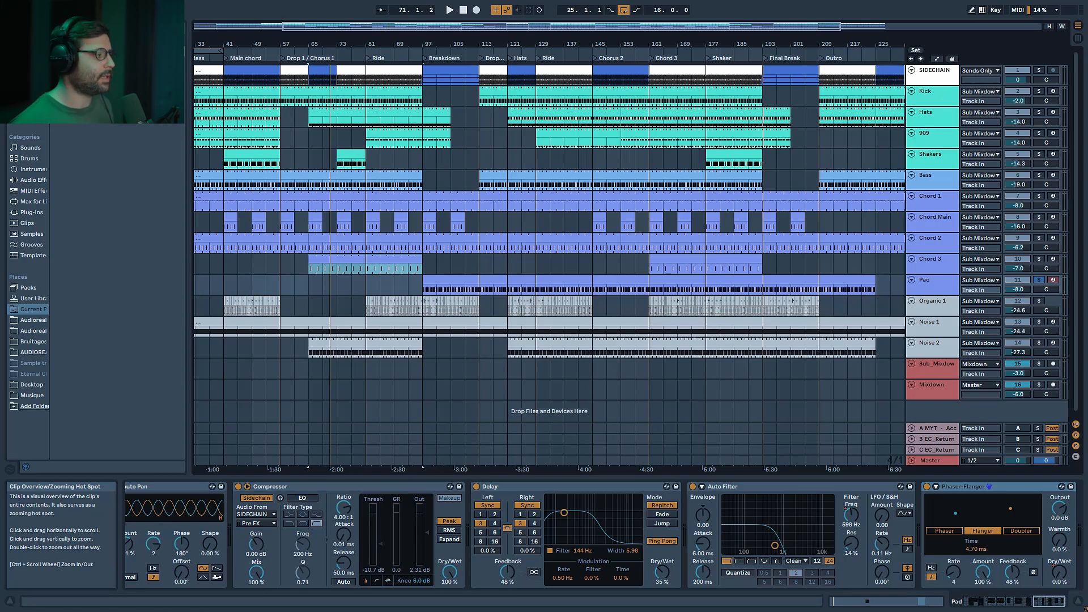
click(500, 277)
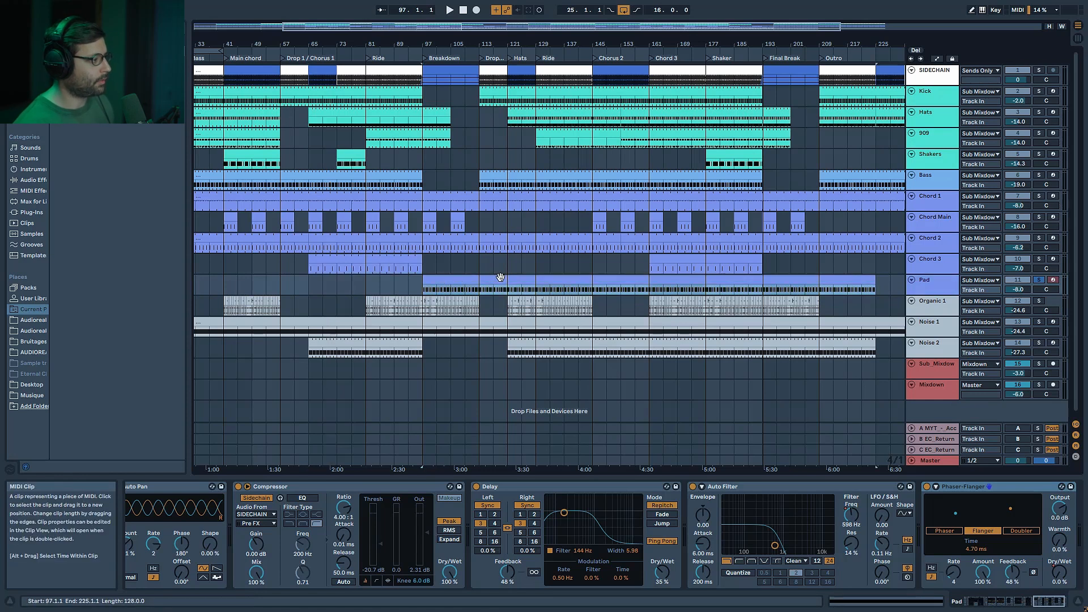
Play Pad in solo from around bar 113, and open its MIDI clip to examine the notes during playback
click(482, 291)
key(space)
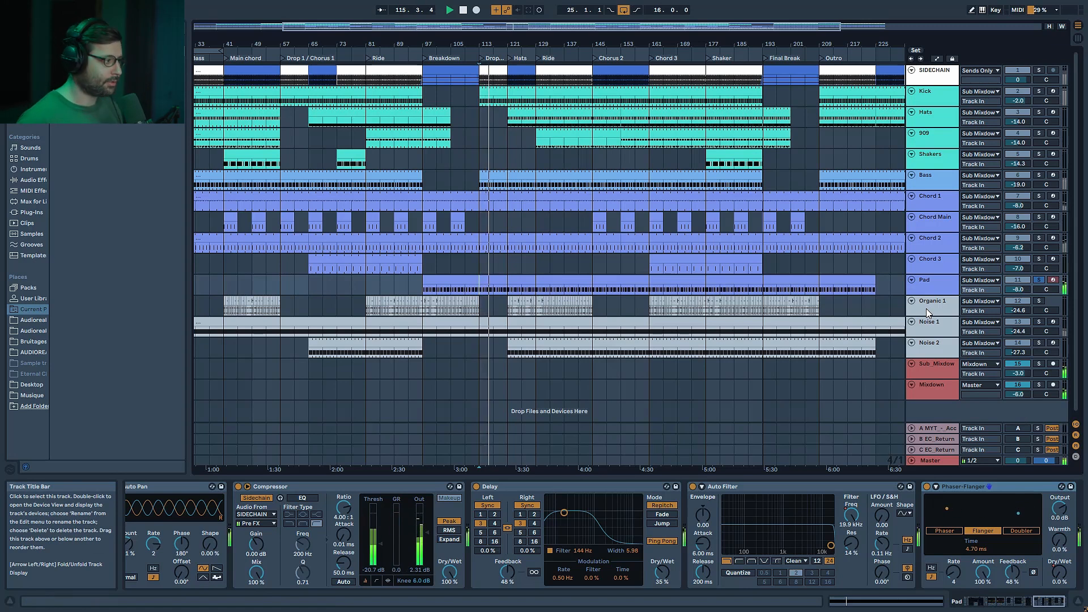
click(1034, 280)
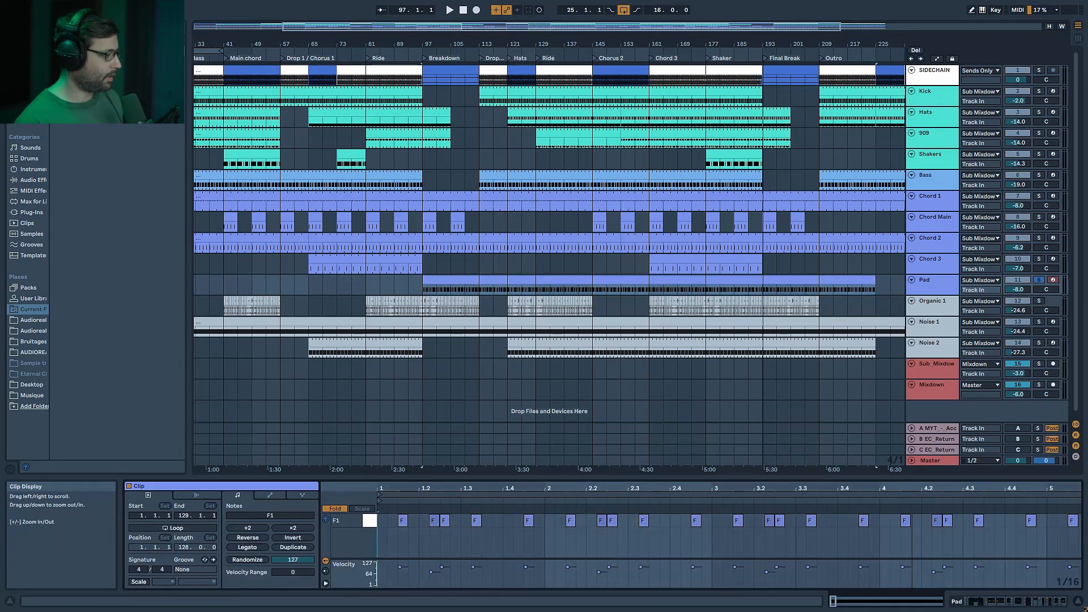
key(space)
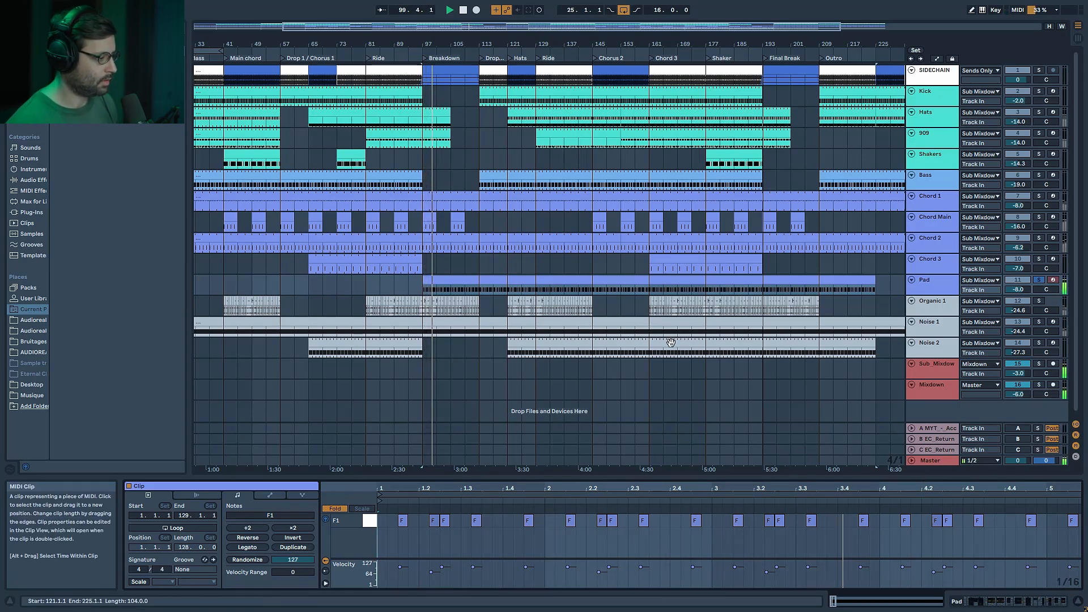
Open Pad's devices and examine the Wavetable's two oscillators and its modulation matrix
double_click(934, 283)
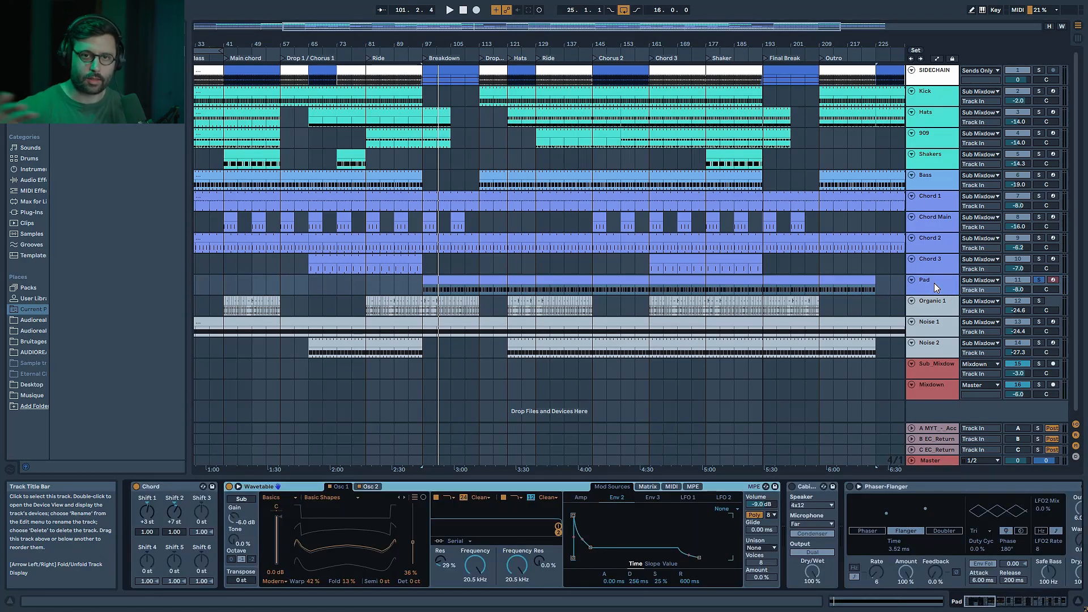
click(375, 487)
click(348, 488)
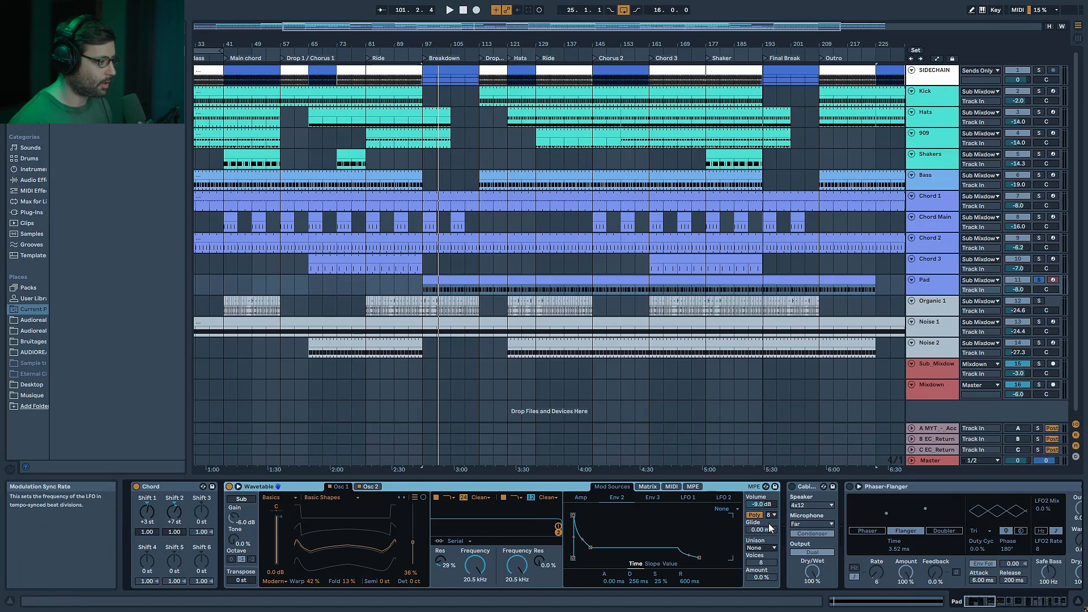
key(space)
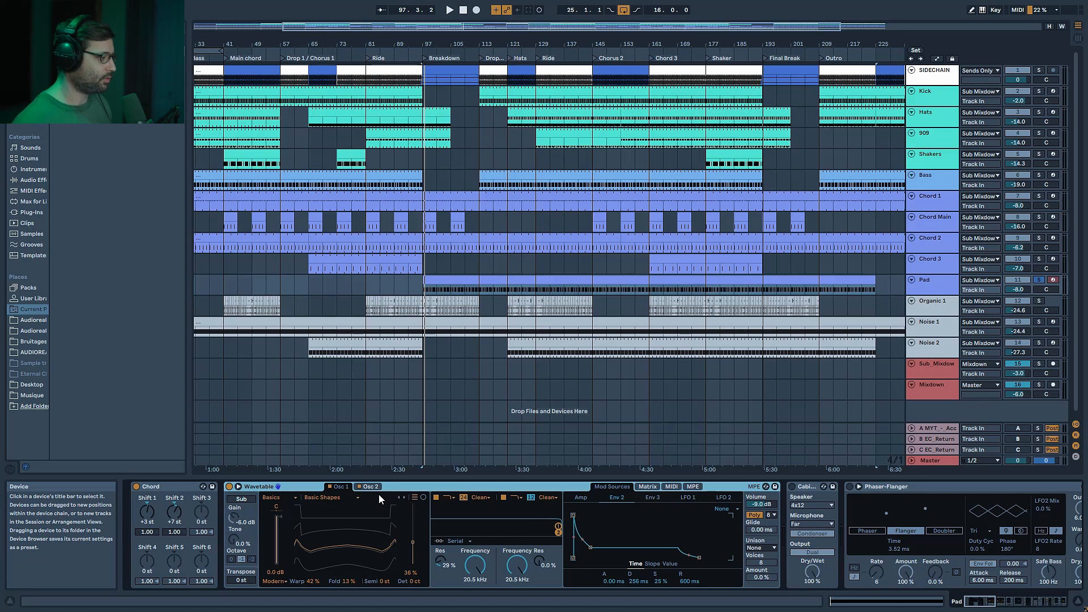
click(374, 488)
click(654, 487)
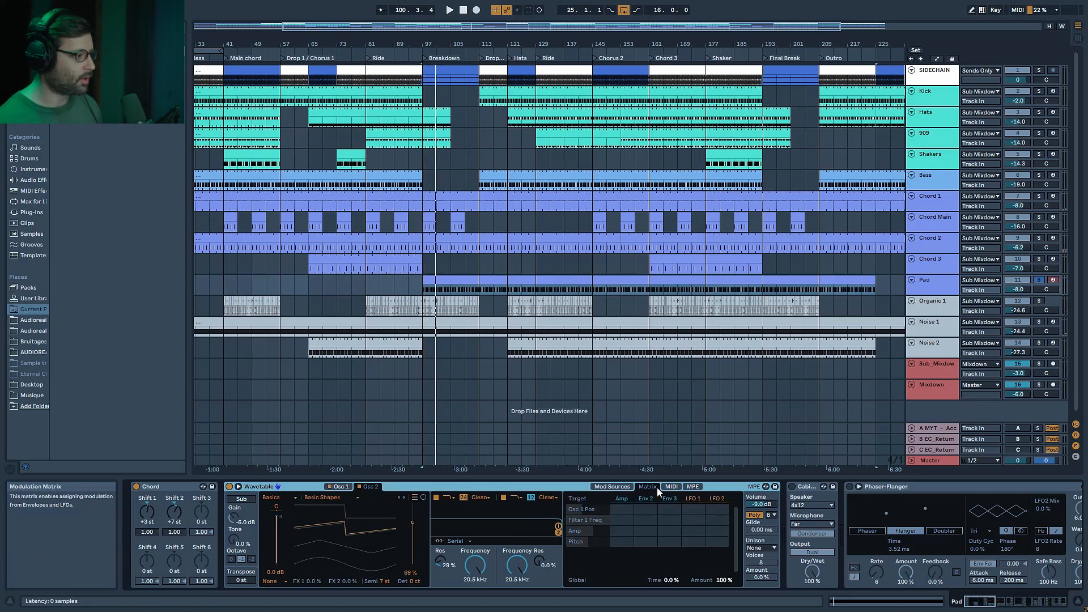
Turn on Cabinet after Pad's Wavetable and listen to it in playback
click(792, 489)
key(space)
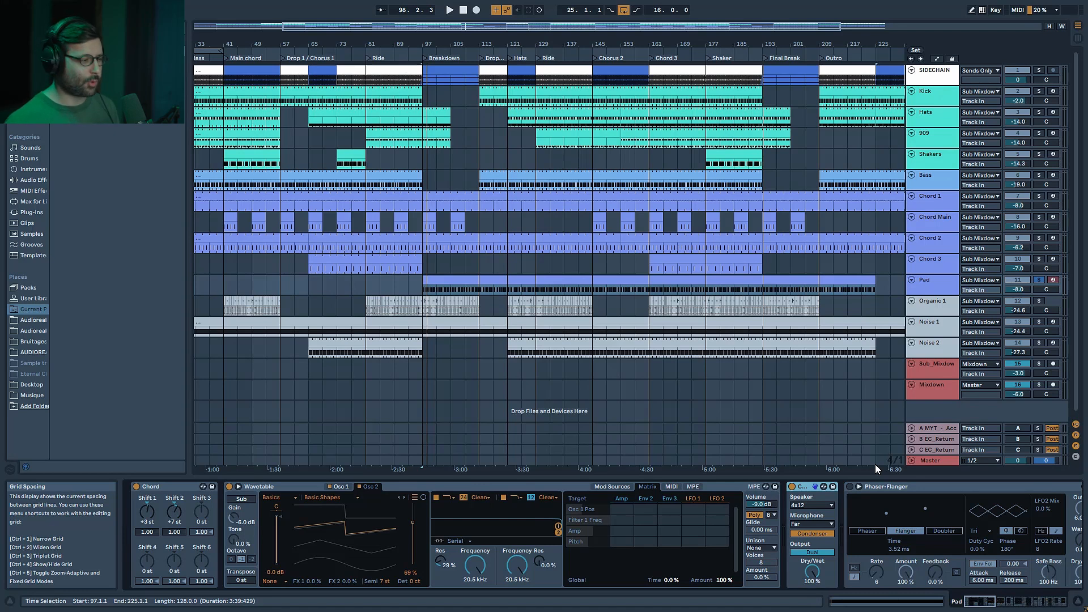
key(space)
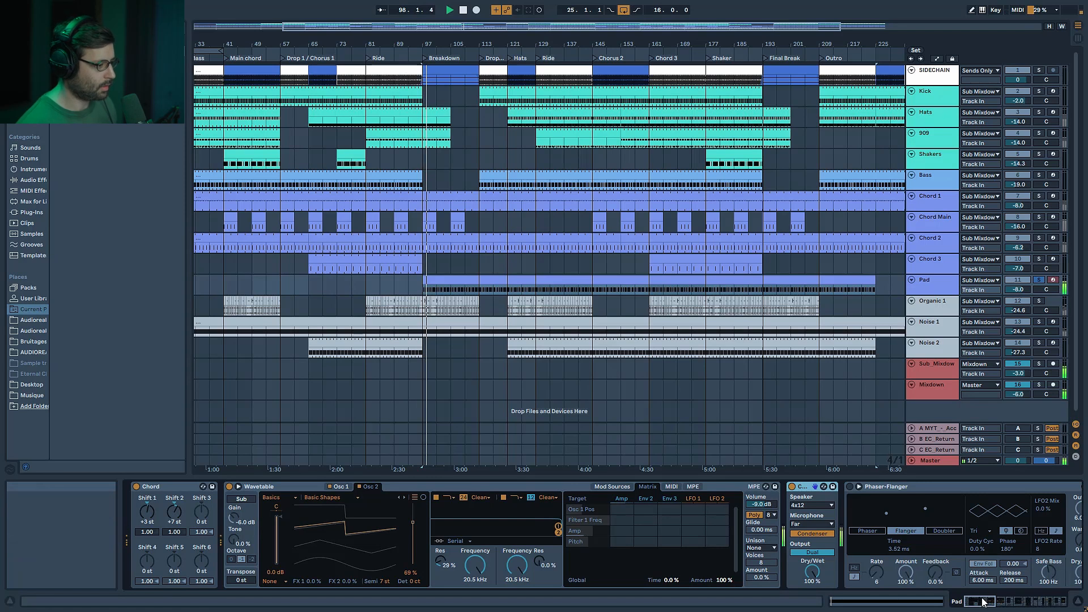
Turn on both Phaser-Flanger devices on Pad, auditioning them over the loop from bar 113
click(1000, 603)
drag(999, 601, 1000, 600)
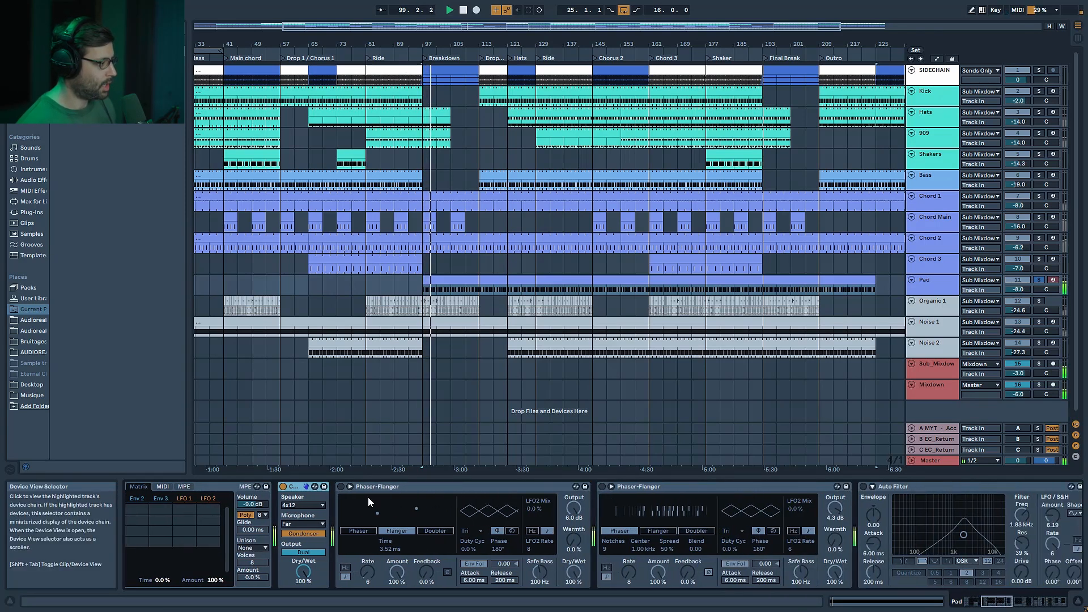
click(340, 486)
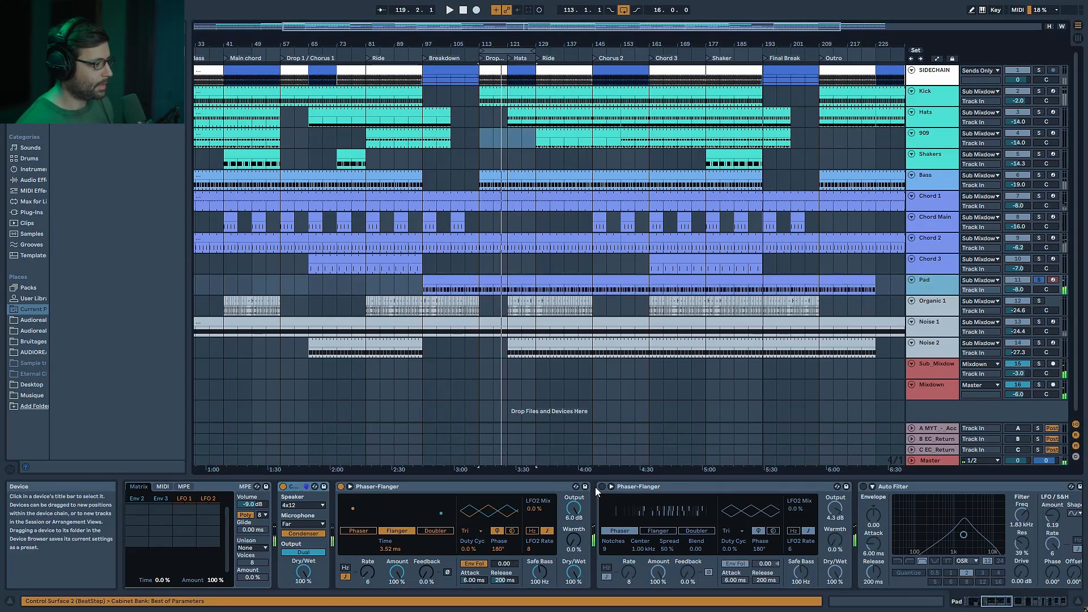
click(603, 486)
key(space)
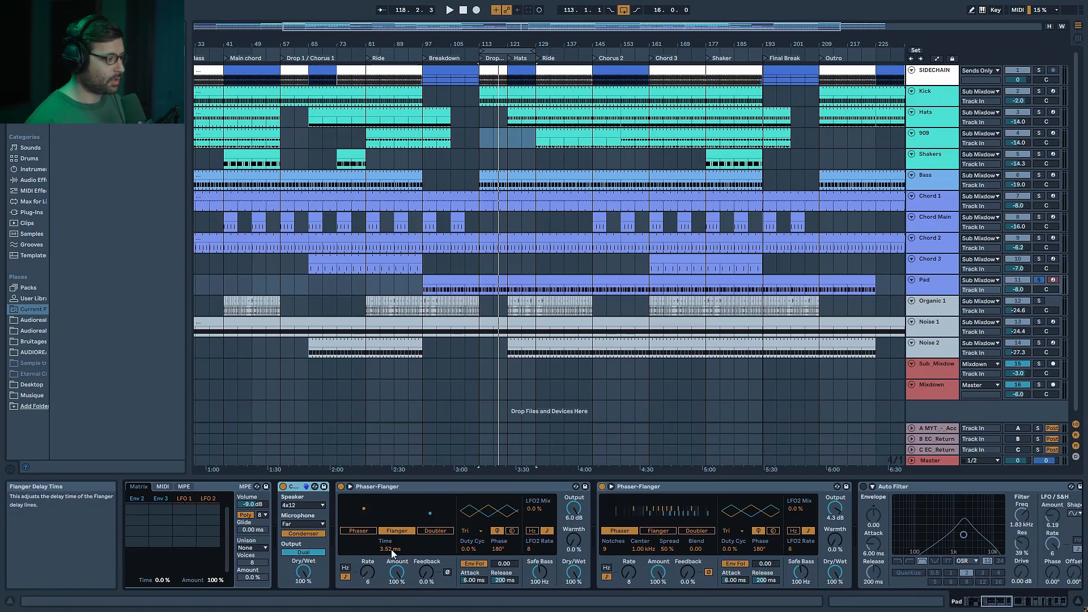
key(space)
mouse_move(392, 549)
mouse_down()
mouse_move(391, 528)
mouse_move(391, 549)
mouse_up()
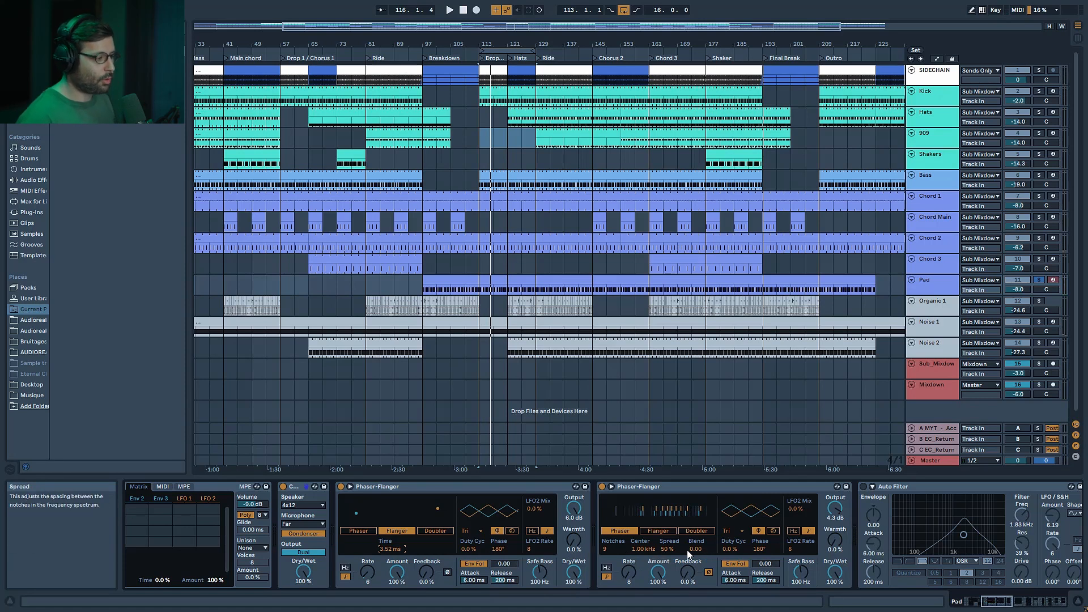
Turn on Auto Filter, EQ Eight and Echo on Pad one after another, auditioning the sound in playback
drag(987, 602, 993, 602)
key(space)
click(712, 487)
click(1012, 602)
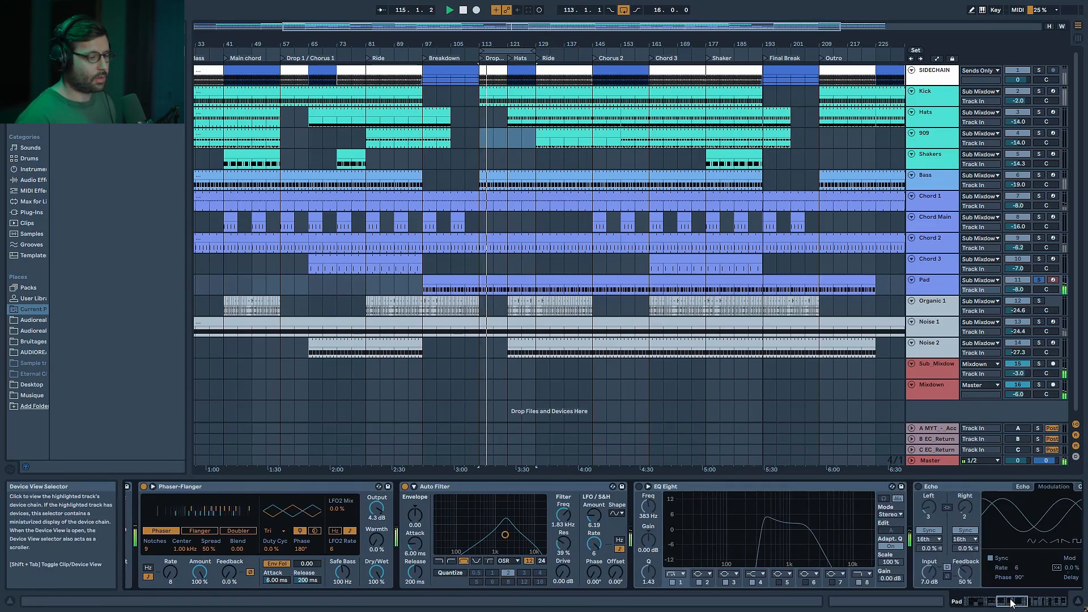
click(1012, 601)
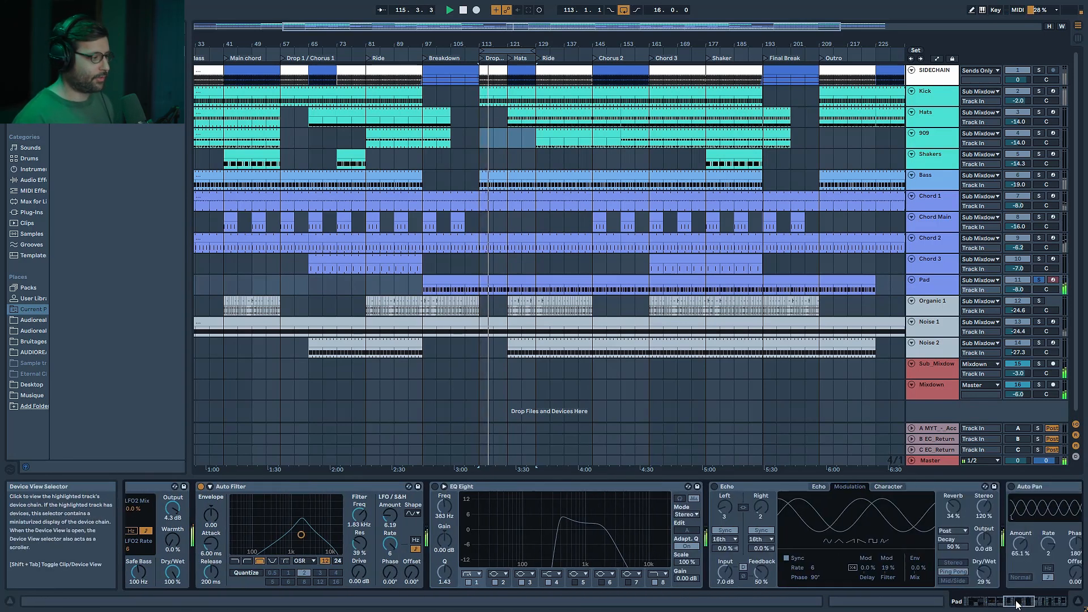
click(437, 486)
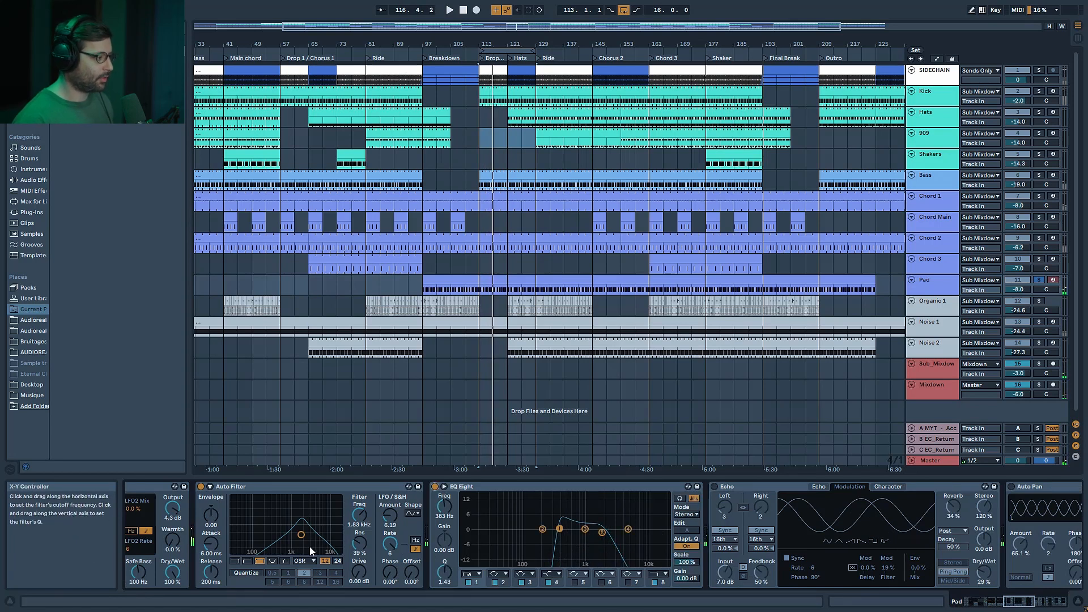
click(714, 484)
key(space)
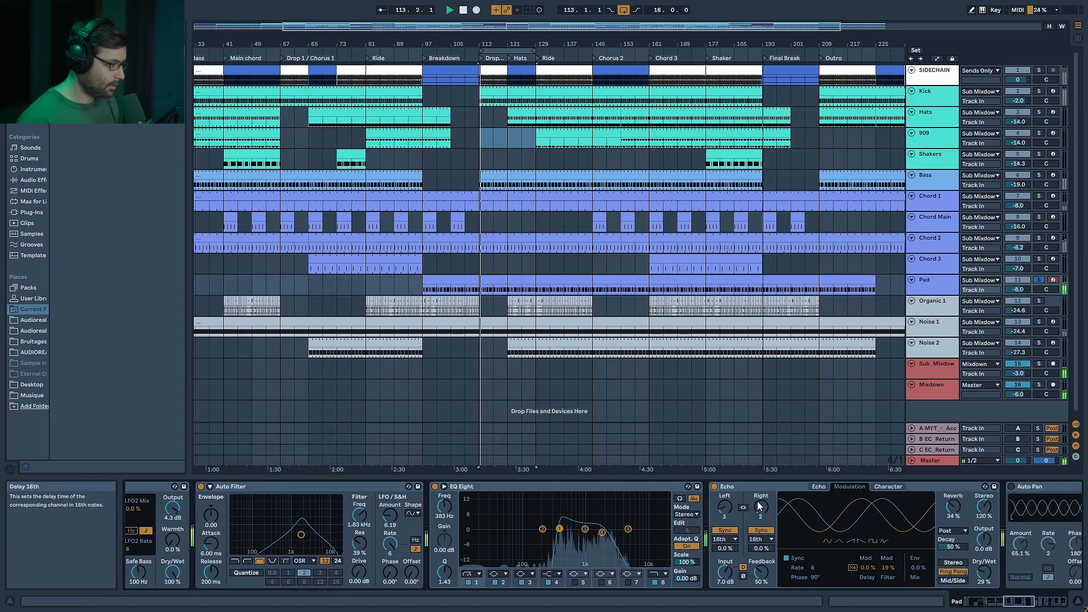
Bypass Pad's Auto Filter and EQ Eight together and turn them back on to compare the sound
click(488, 486)
shift+click(249, 487)
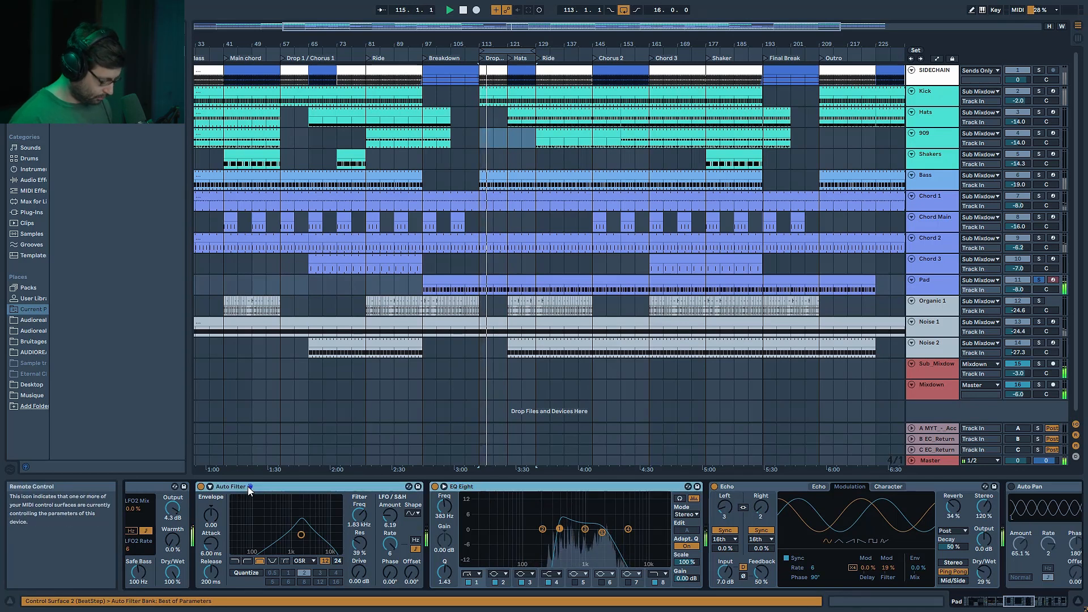
key(0)
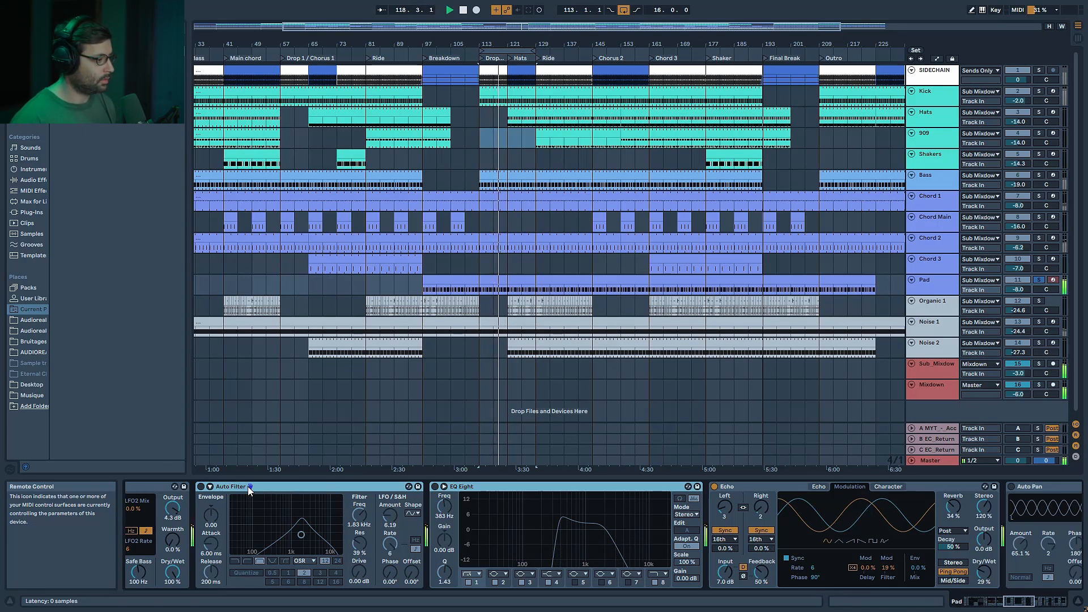
key(0)
Examine the modulation settings and the delay and filter display of Pad's Echo
drag(1031, 602, 1043, 604)
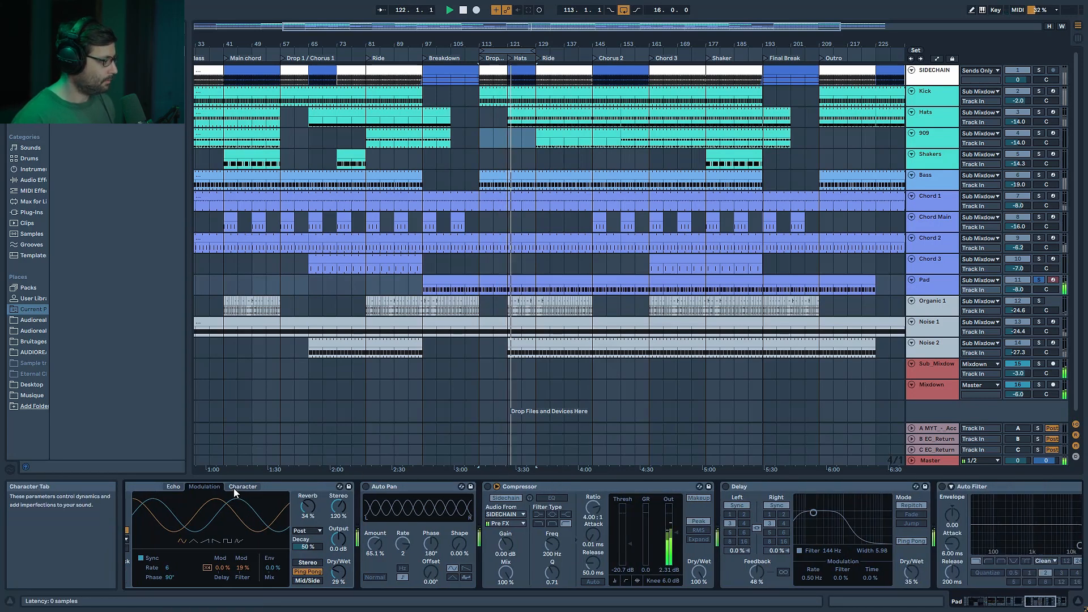
click(312, 483)
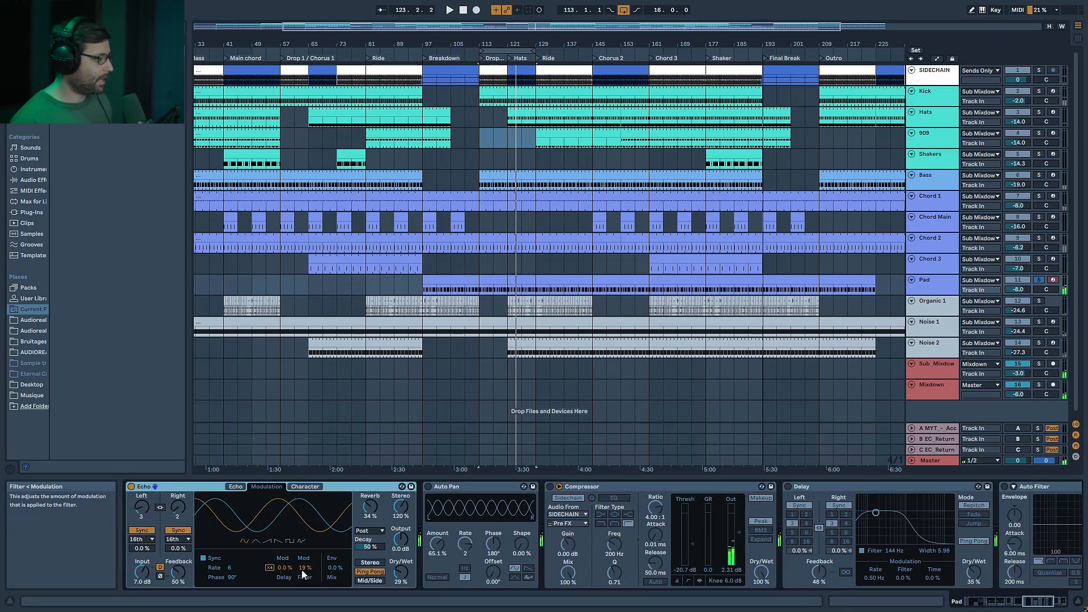
click(238, 485)
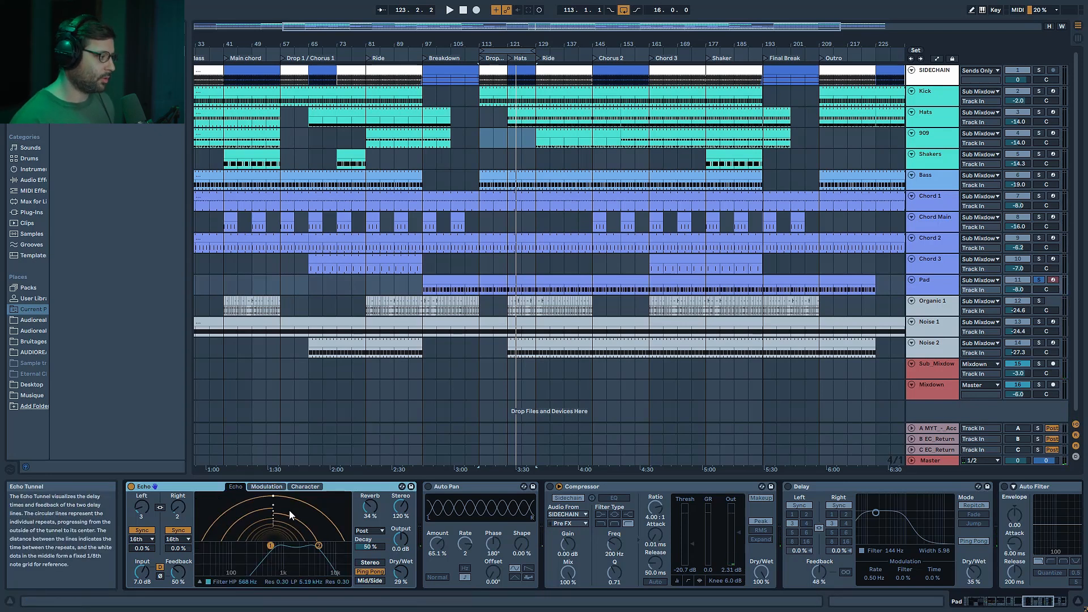
click(267, 486)
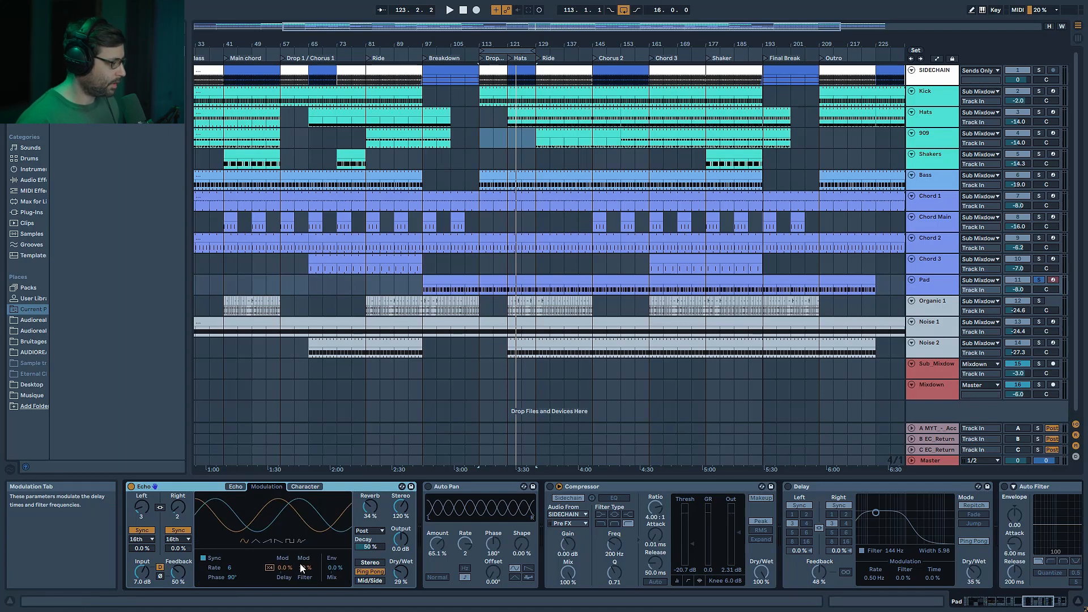
click(236, 486)
Turn on Auto Pan after Pad's Echo and listen to it during playback
key(space)
click(429, 486)
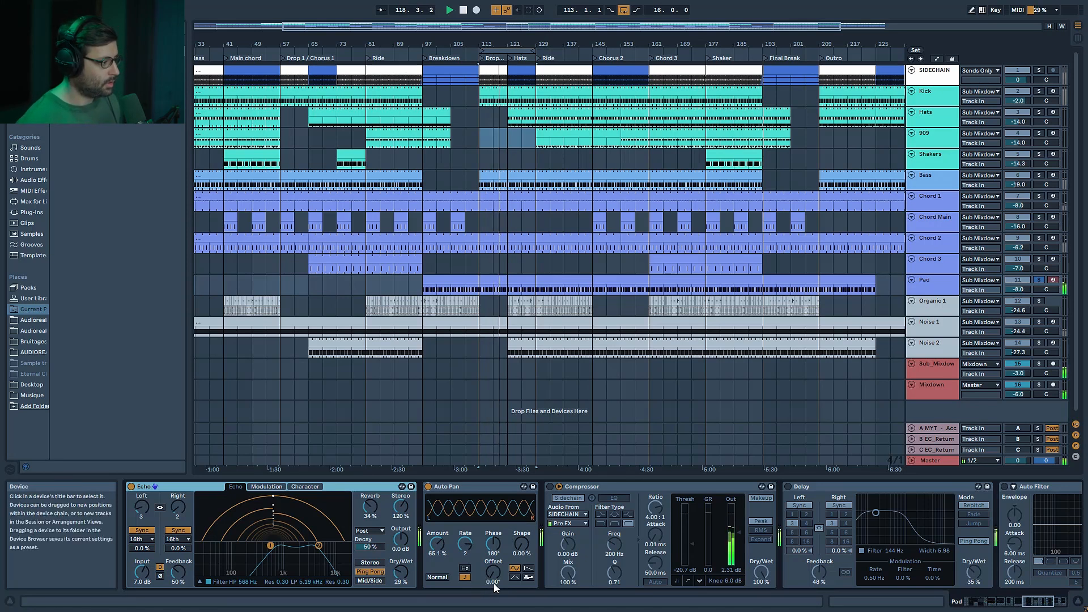
Turn on Compressor, Delay and the second Auto Filter on Pad one after another, auditioning the sound in playback
click(549, 486)
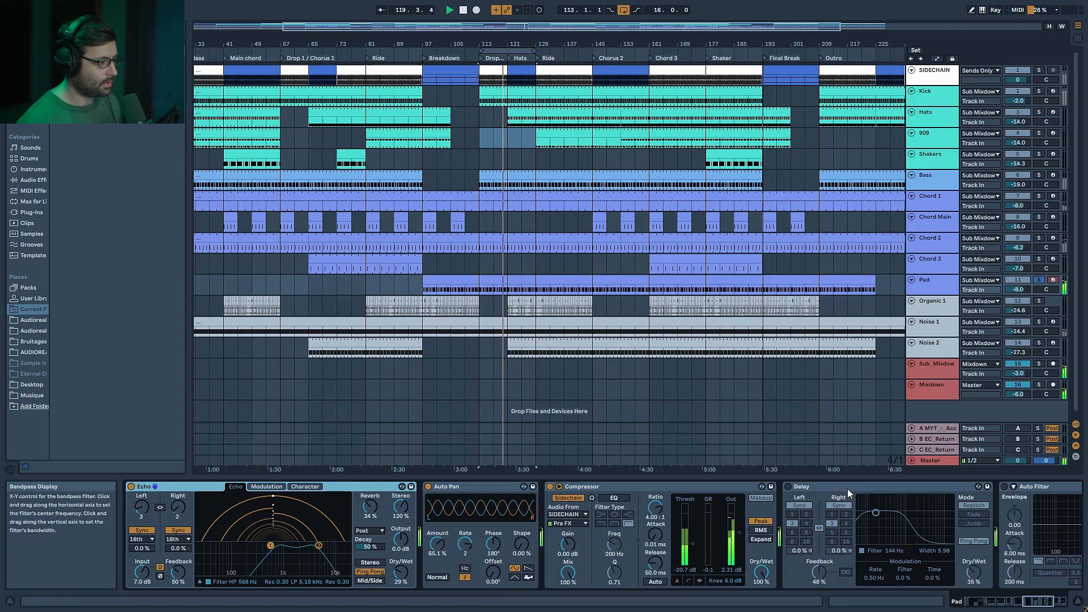
click(789, 485)
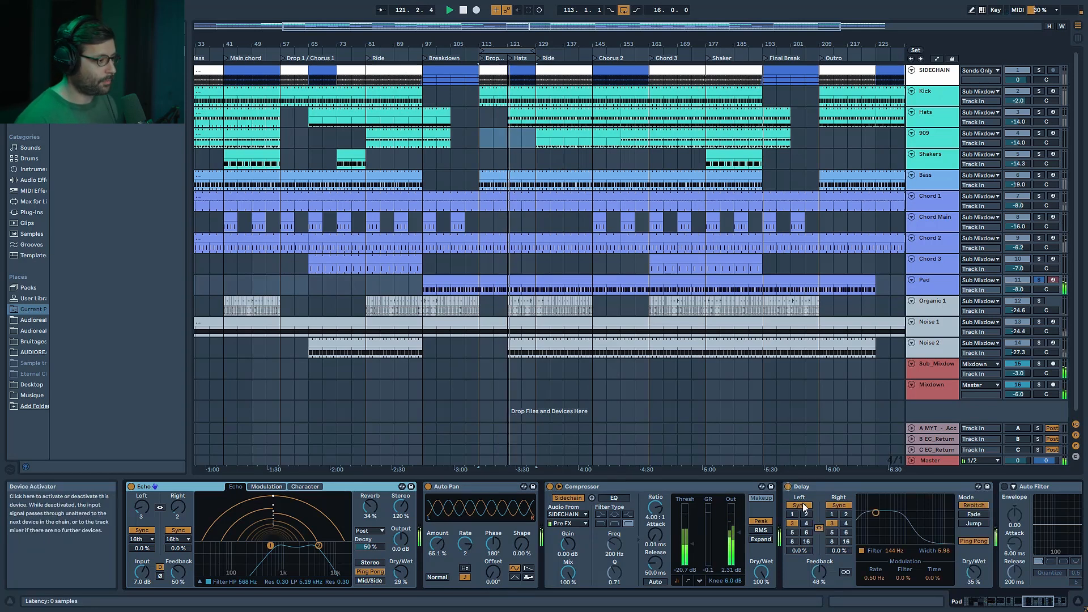
click(1029, 604)
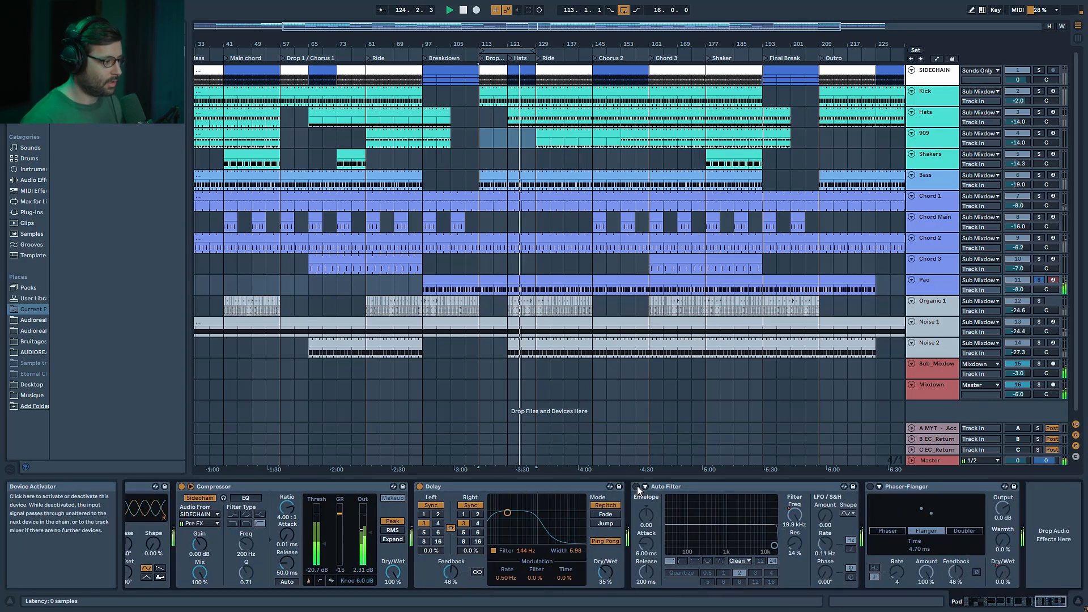
click(636, 486)
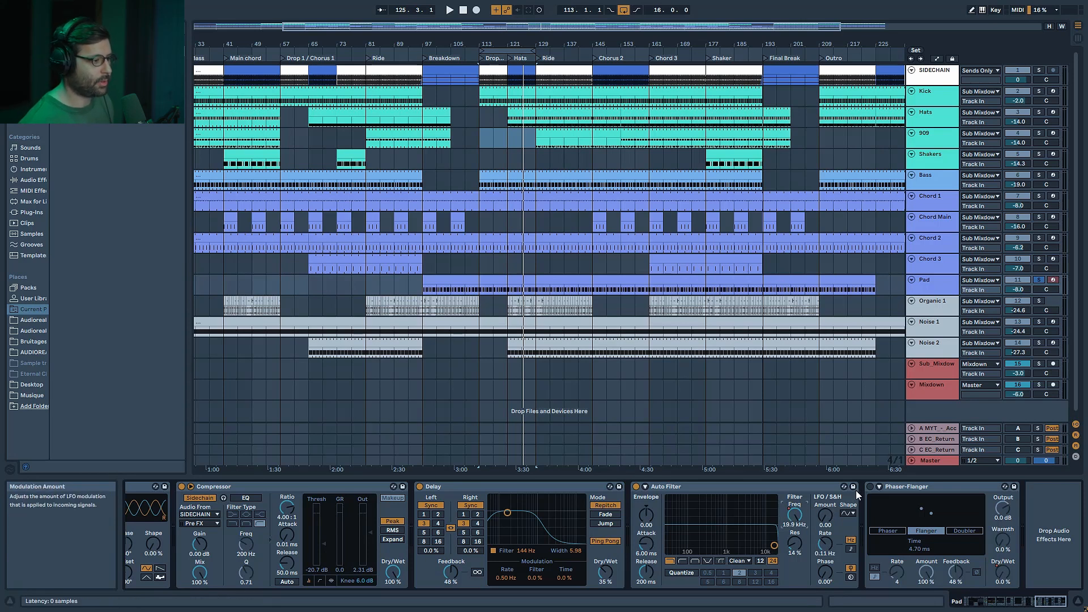
Show the Dry/Wet automation of Pad's Phaser-Flanger in the arrangement and start playback from bar 129
click(913, 489)
click(1005, 579)
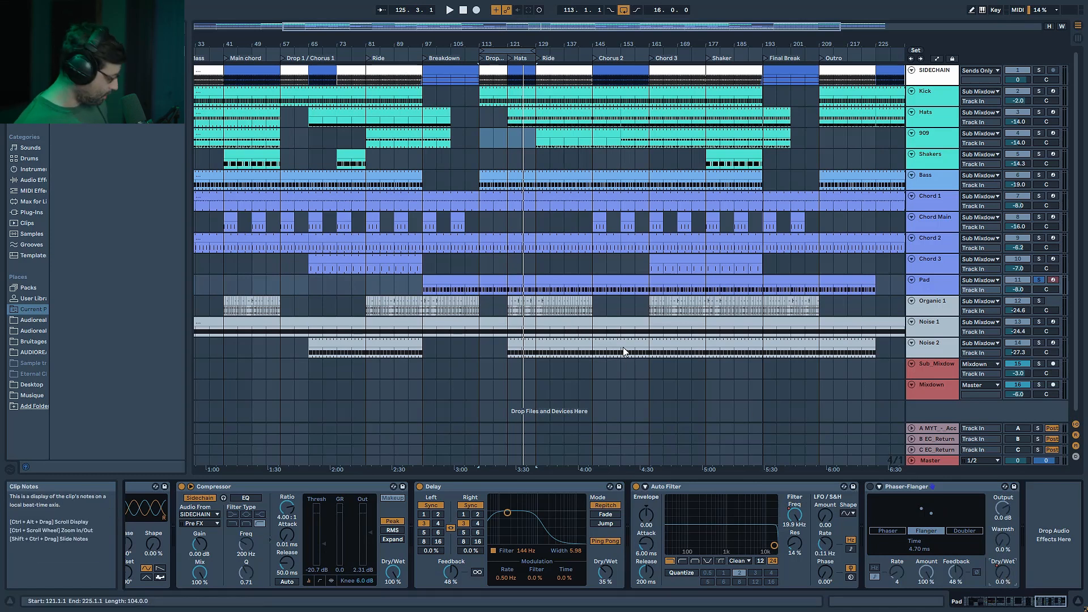
key(a)
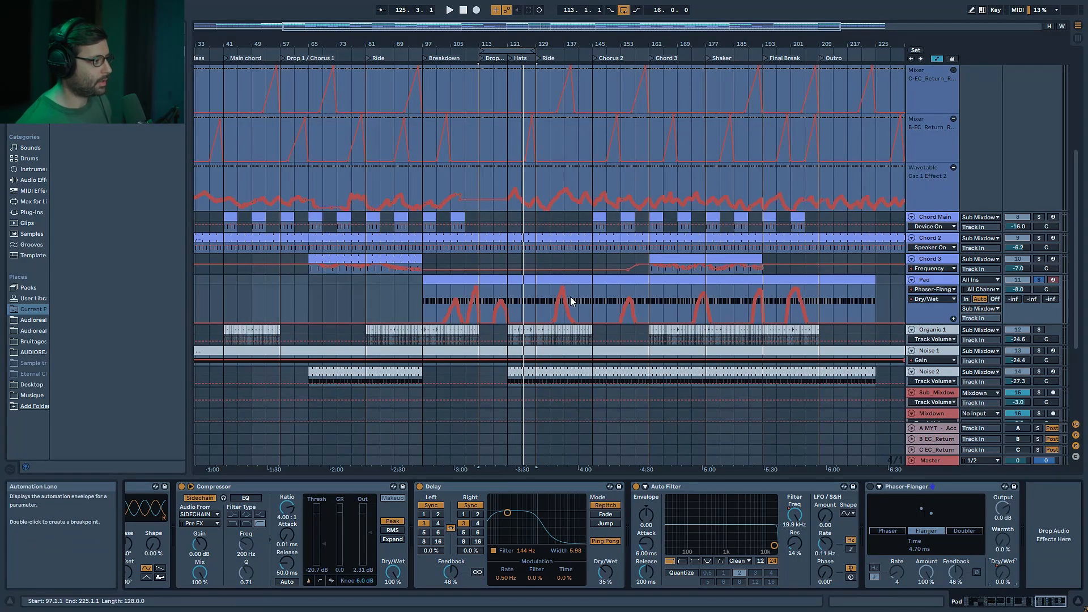
click(538, 310)
key(space)
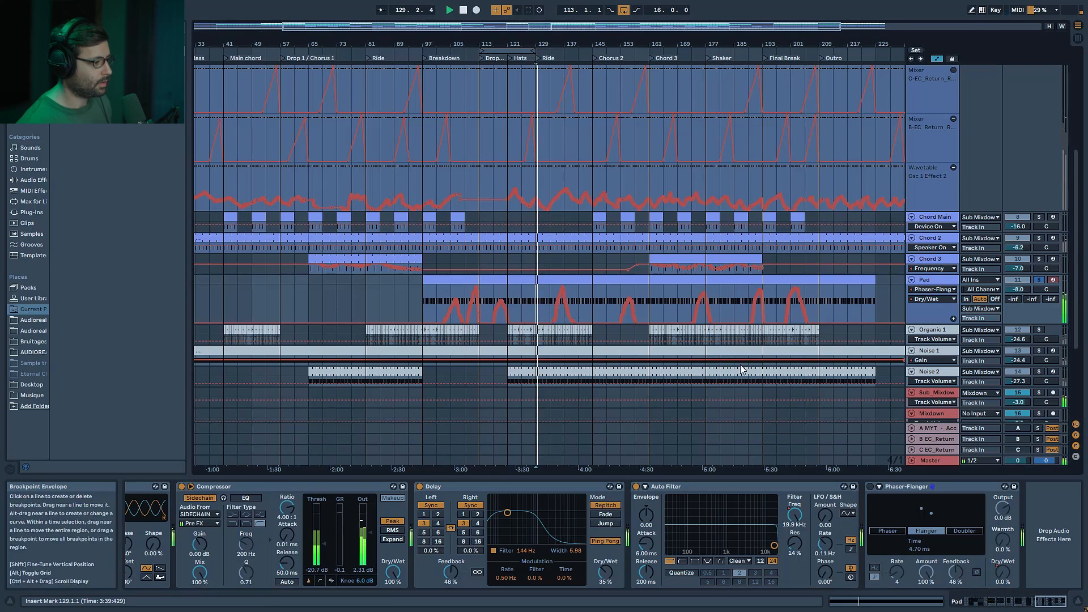
Turn on Pad's Phaser-Flanger, listen to its Dry/Wet automation, and hide the automation lanes
click(870, 487)
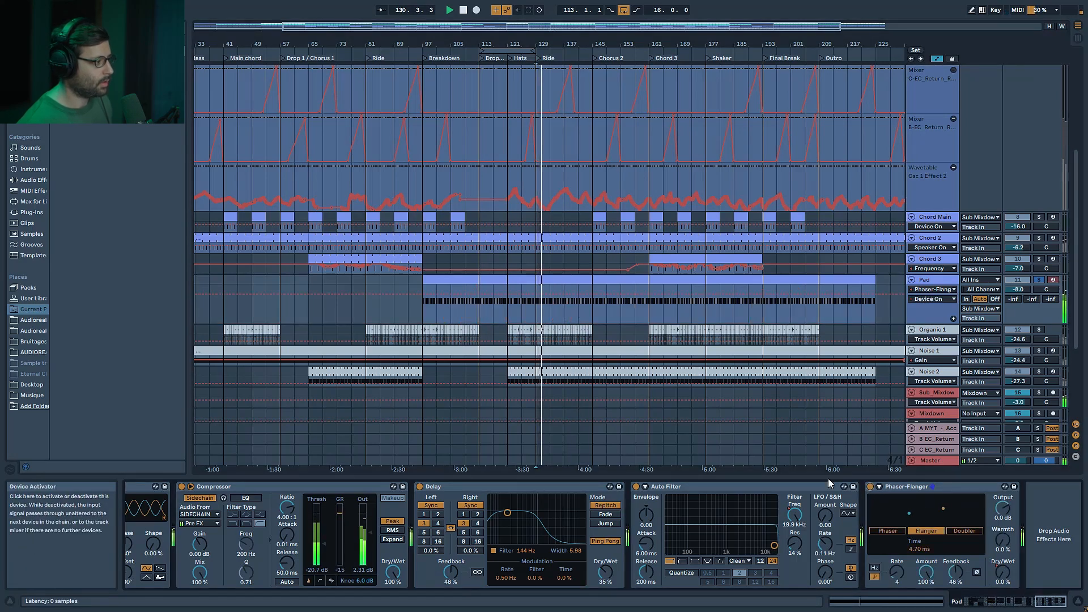
click(998, 561)
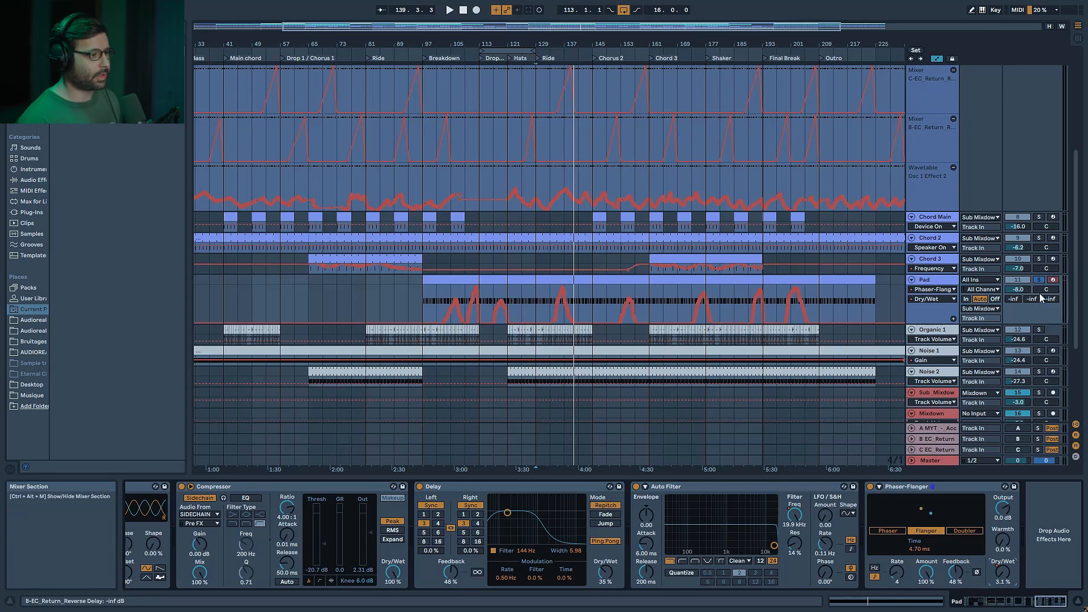
key(a)
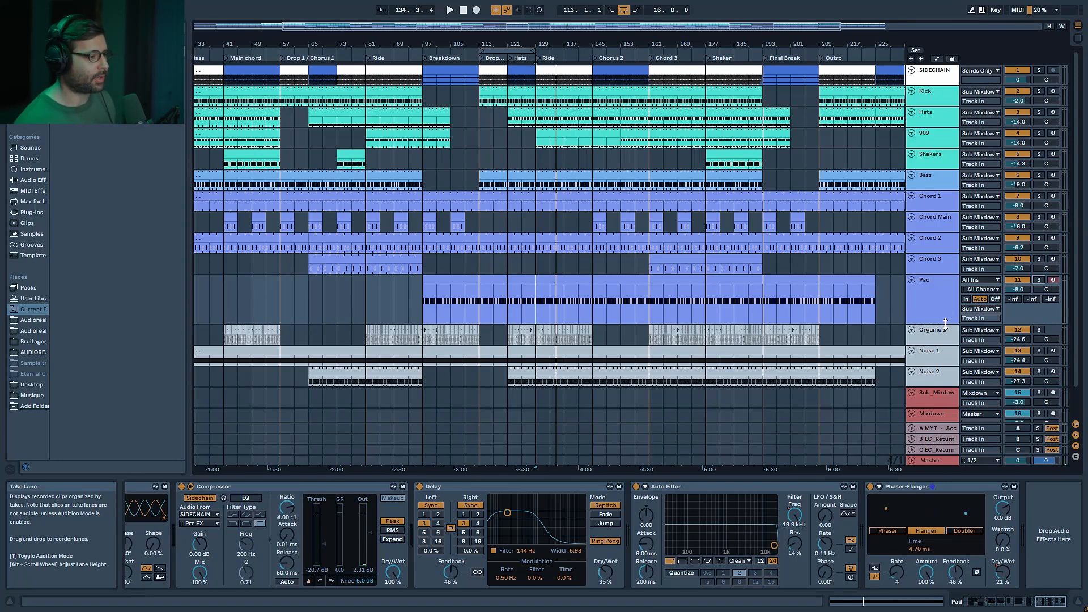
Solo Organic 1 and play its clips at the start of the Shaker section
click(1040, 330)
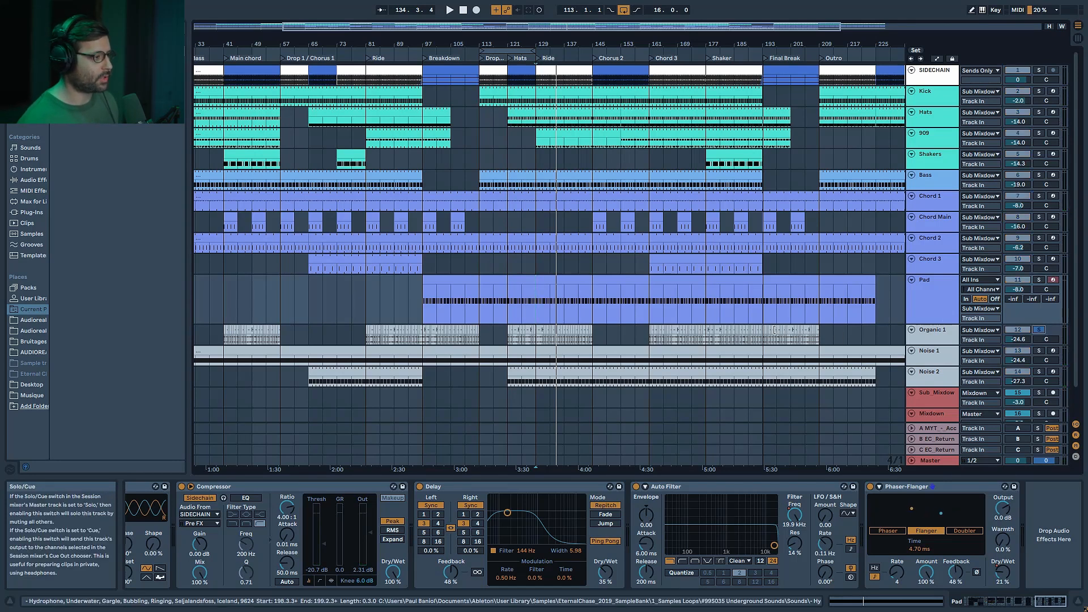
click(705, 332)
key(space)
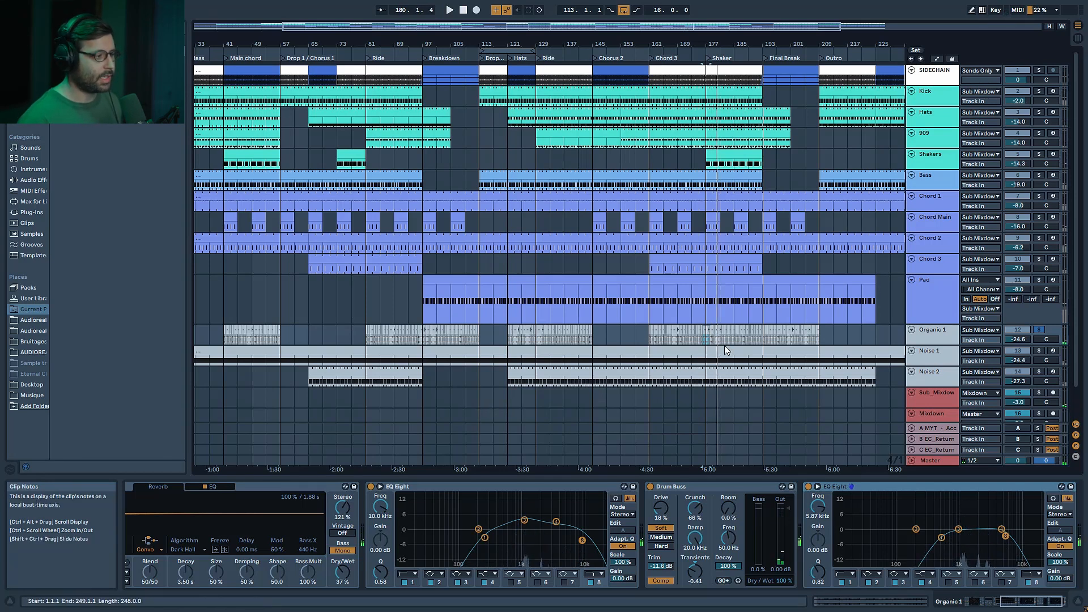
Switch to Session View and audition the Organic 1 hydrophone clip in the break scene
key(Tab)
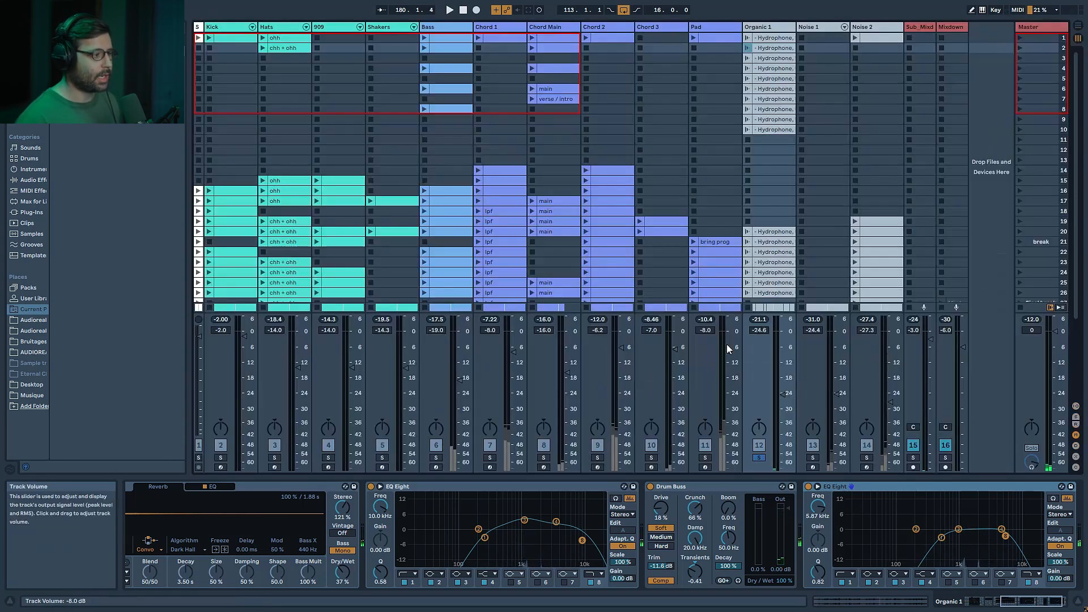
click(760, 242)
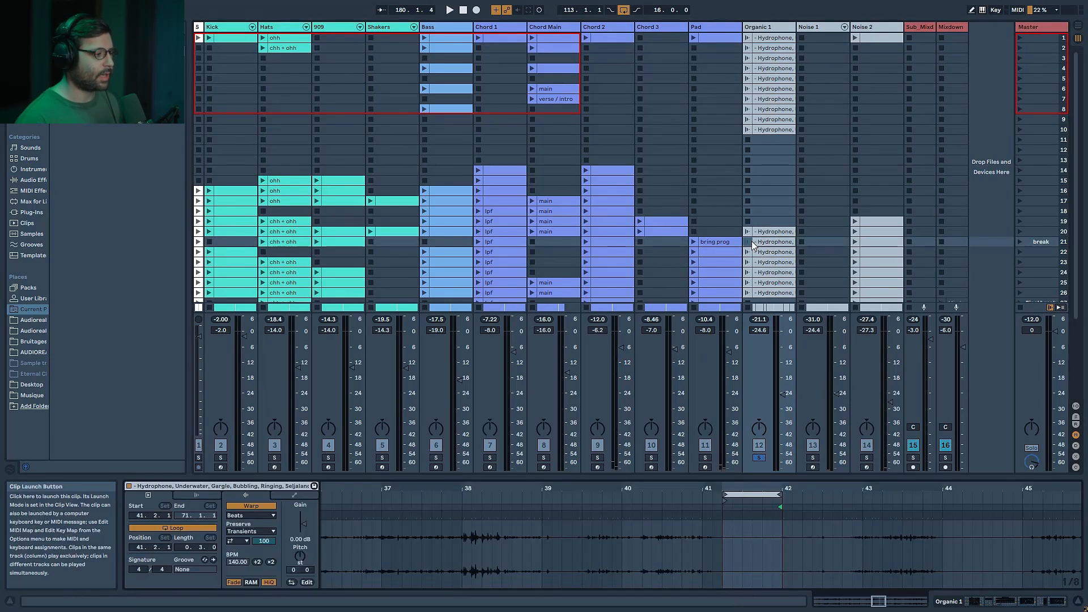
click(752, 243)
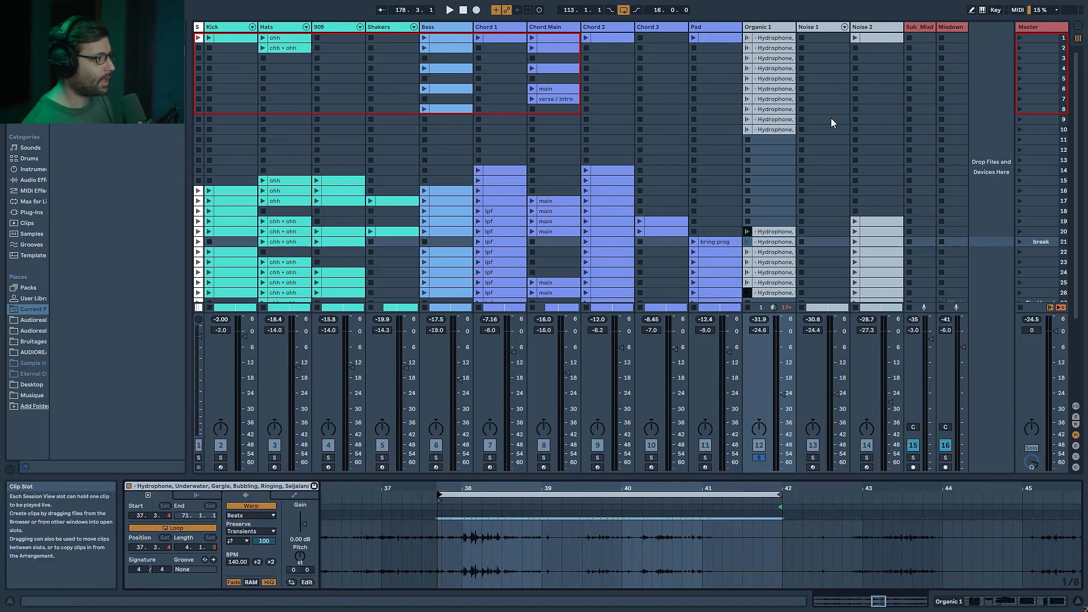
Examine the sample loop regions of the Organic 1 hydrophone clips in the first ten scenes
click(776, 37)
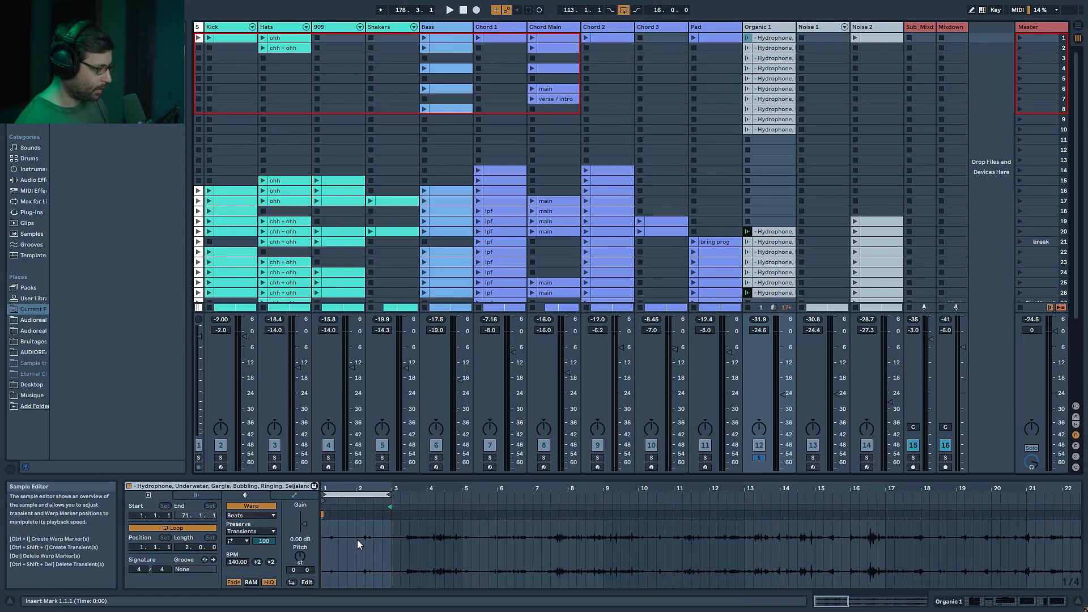
key(Down)
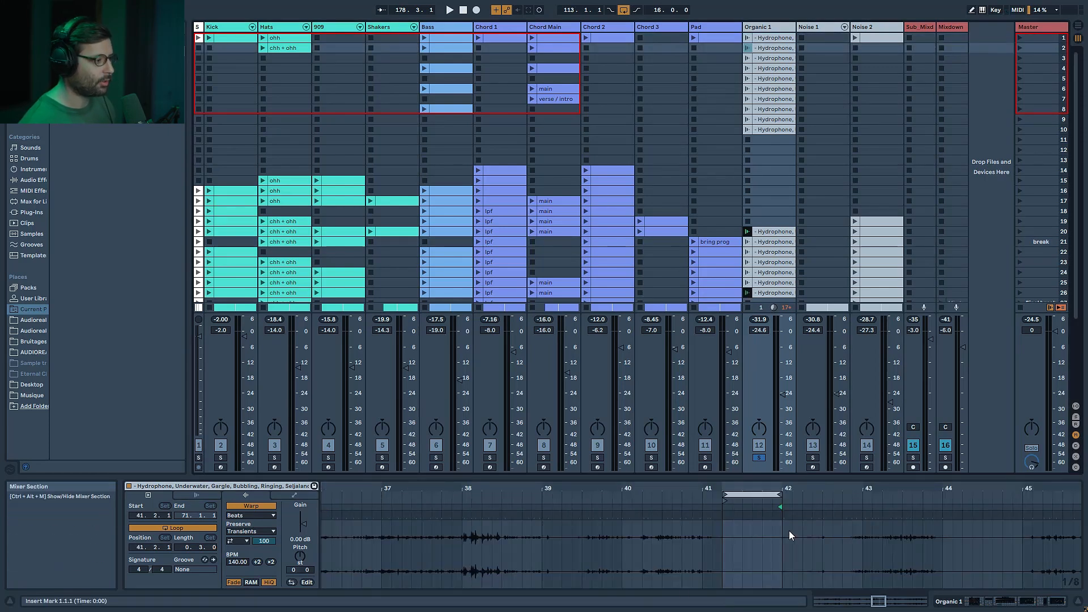
click(772, 58)
key(Down)
key(Down)
key(Down)
key(Down)
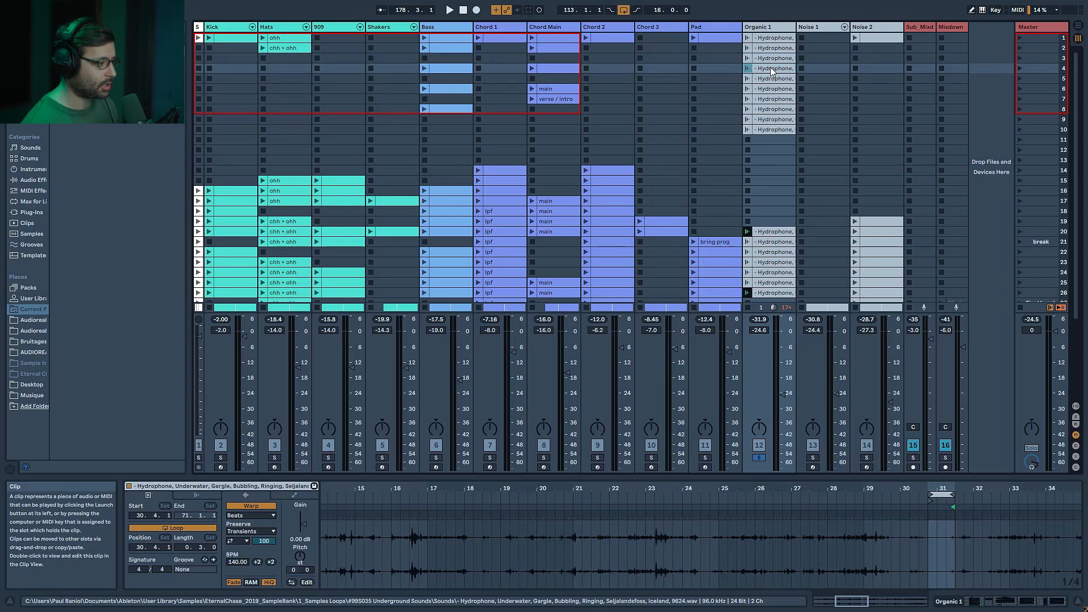
key(Down)
key(Down)
key(Down)
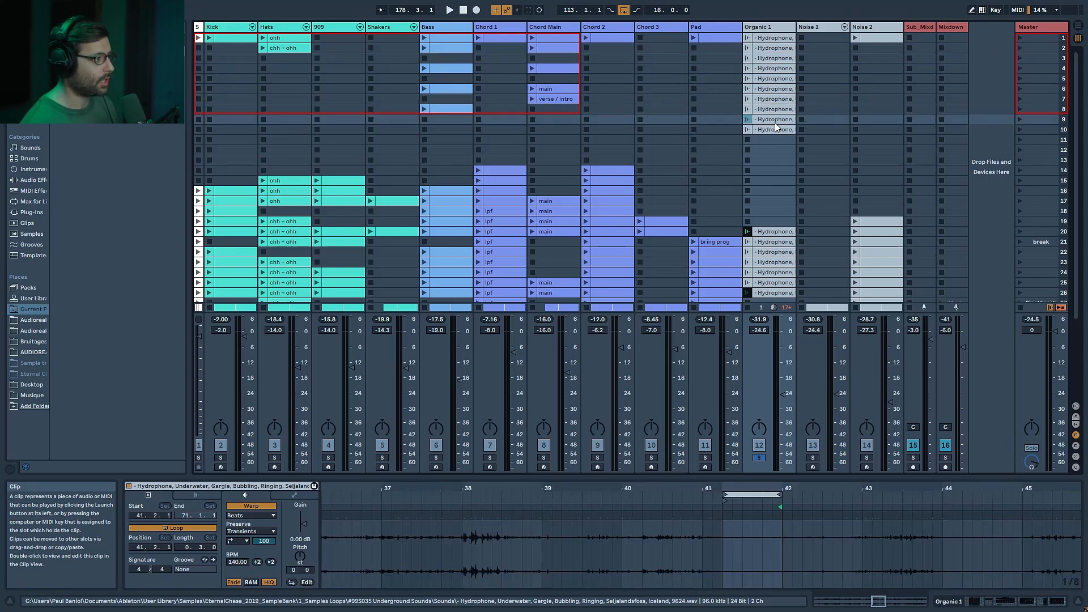
Examine the Follow Action settings of the hydrophone clips and launch the Organic 1 clip in scene 6
click(197, 494)
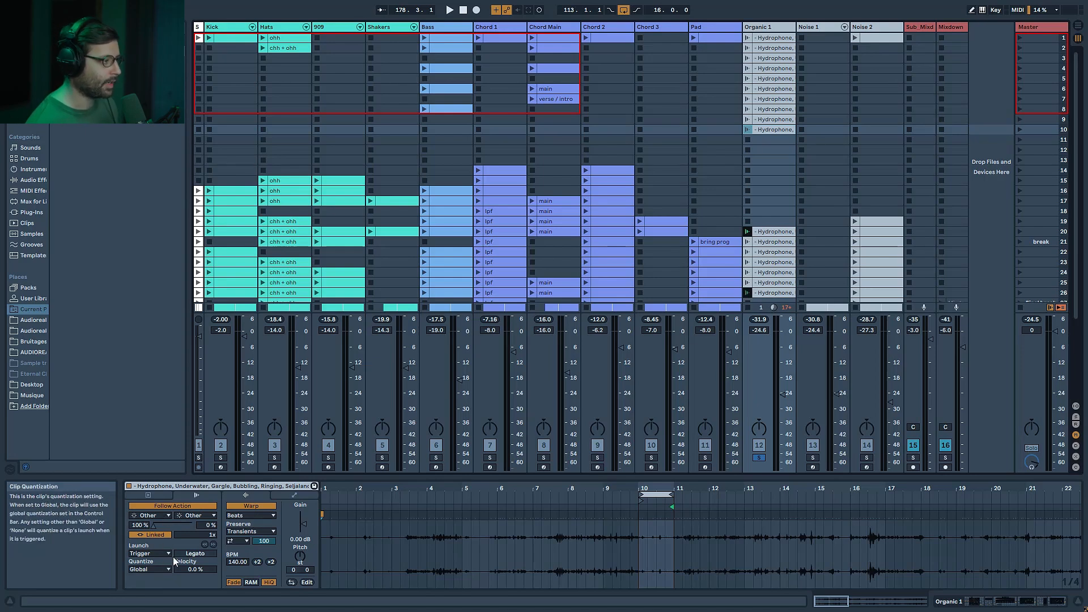
click(748, 89)
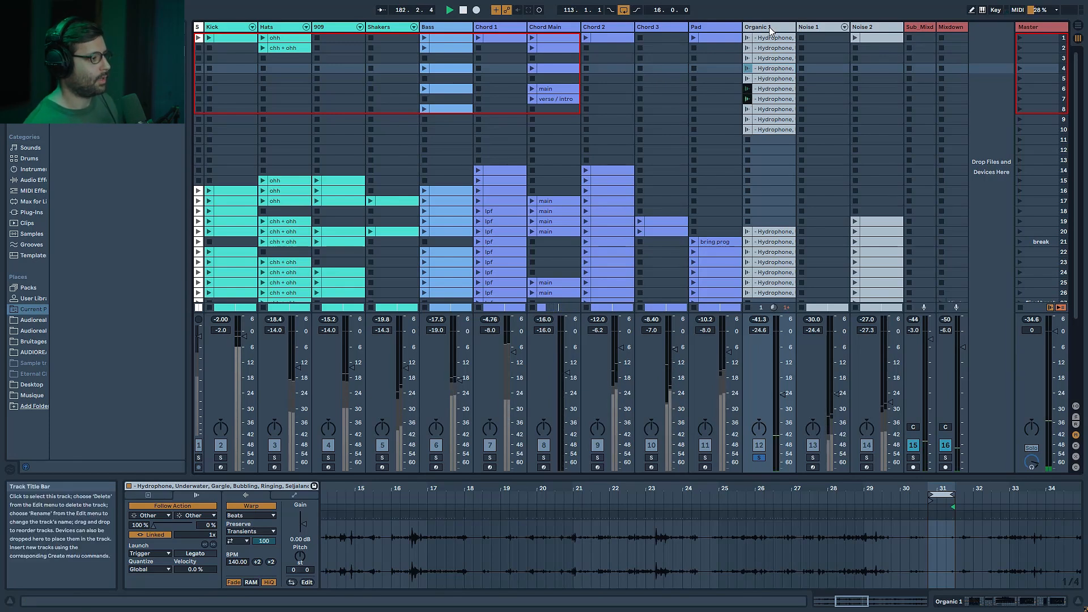
Return to Arrangement View, restore Organic 1's arranged clips and open the track's device chain
key(Tab)
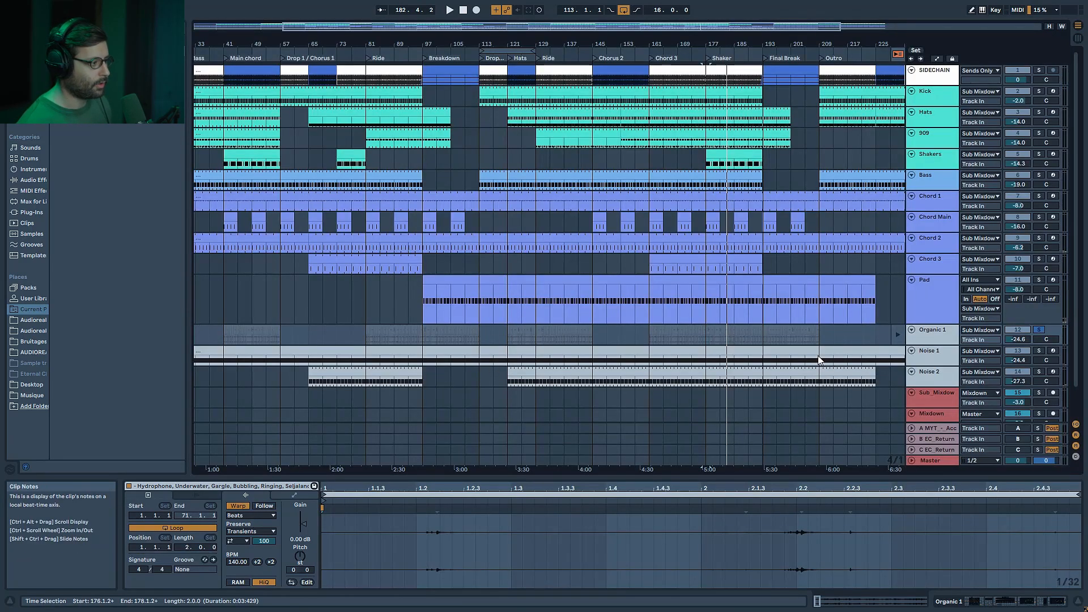
click(899, 336)
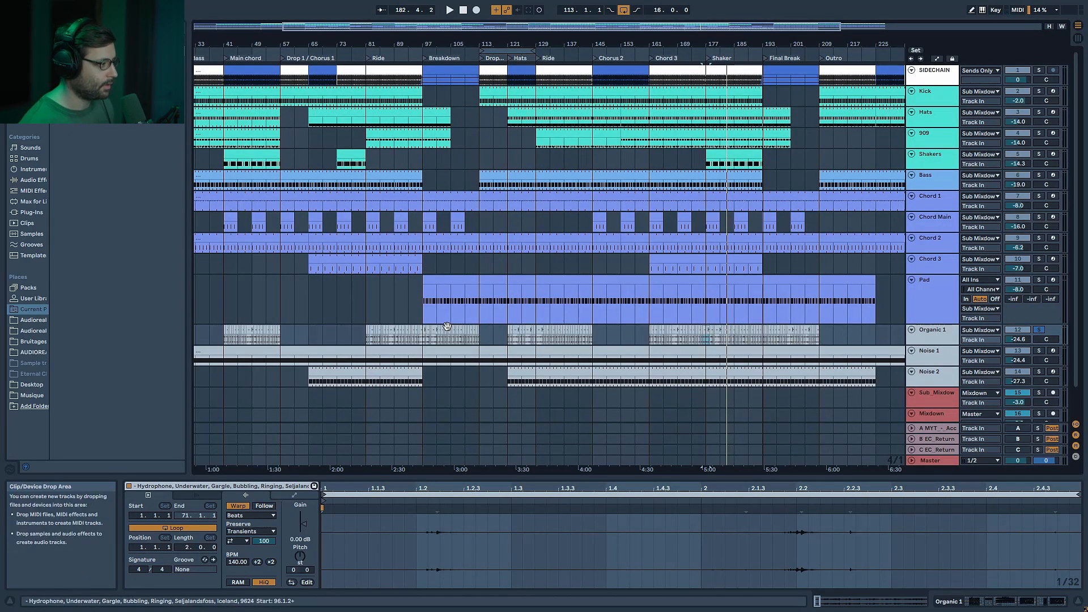
double_click(932, 339)
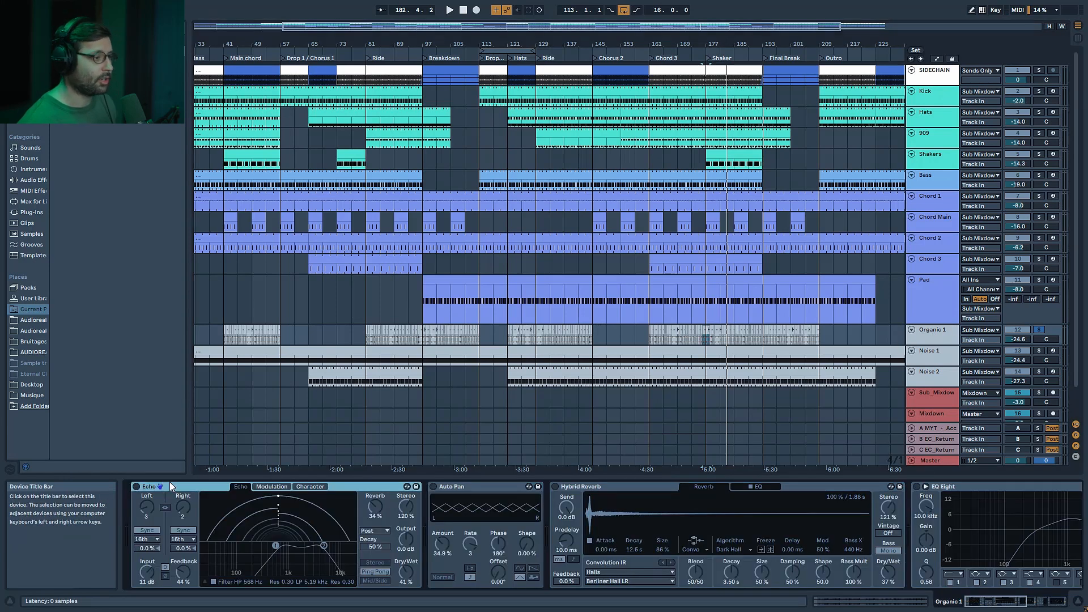
Play Organic 1 and turn on its Echo, Auto Pan and Hybrid Reverb one after another
key(space)
click(136, 488)
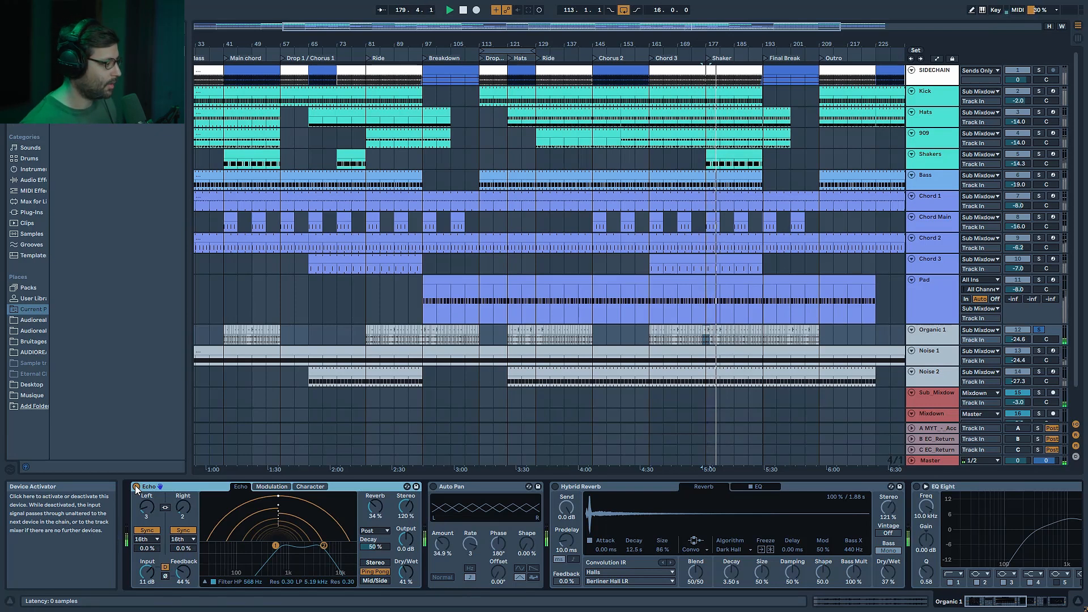
click(433, 488)
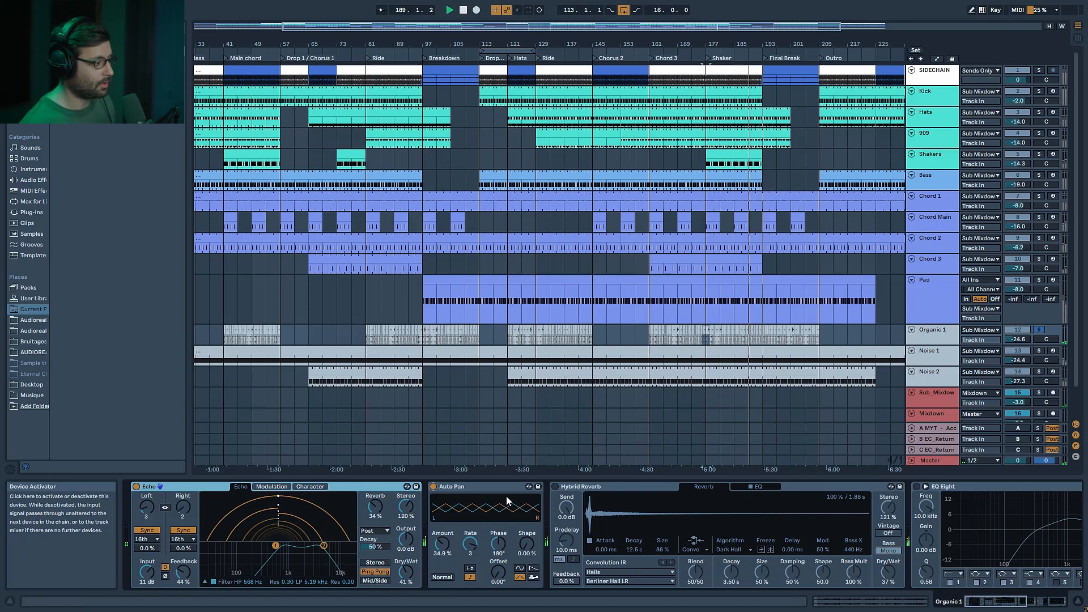
click(554, 486)
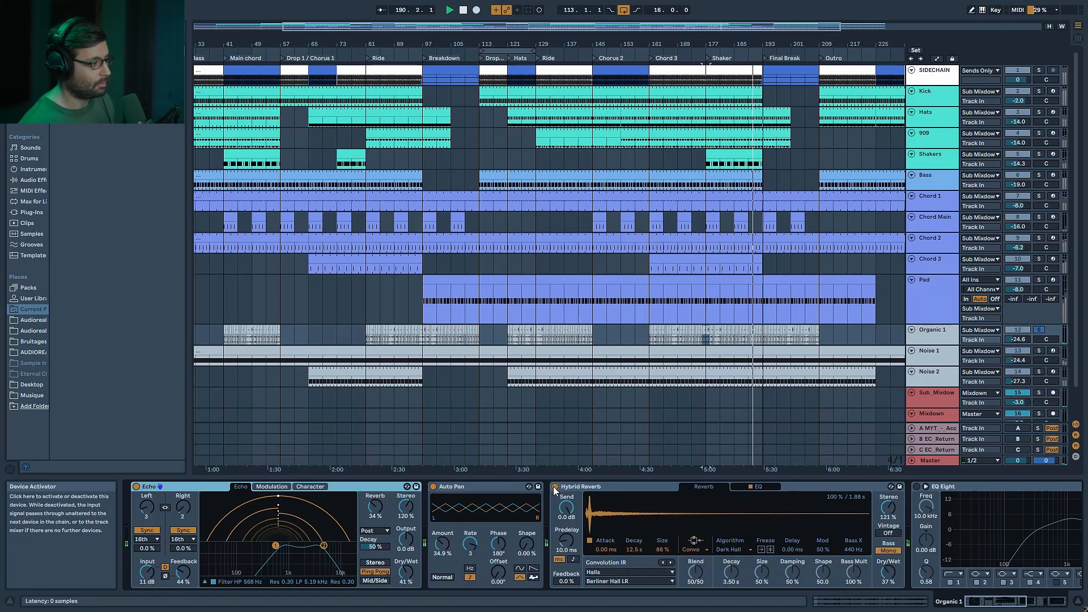
Turn on EQ Eight and Drum Buss after Organic 1's Hybrid Reverb, listening during playback
drag(1003, 602, 1015, 602)
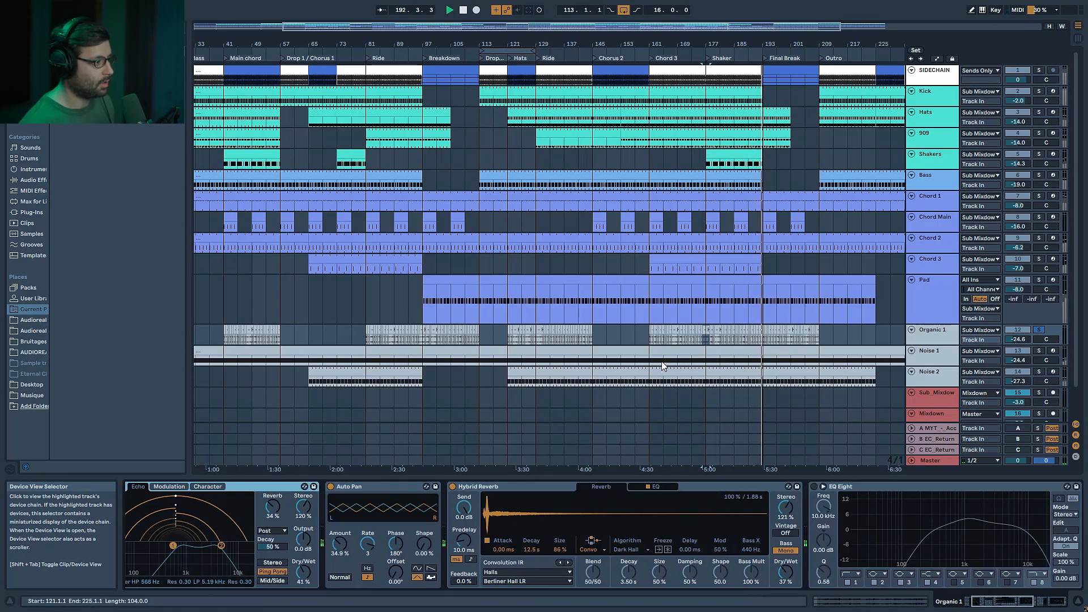
drag(999, 602, 1026, 602)
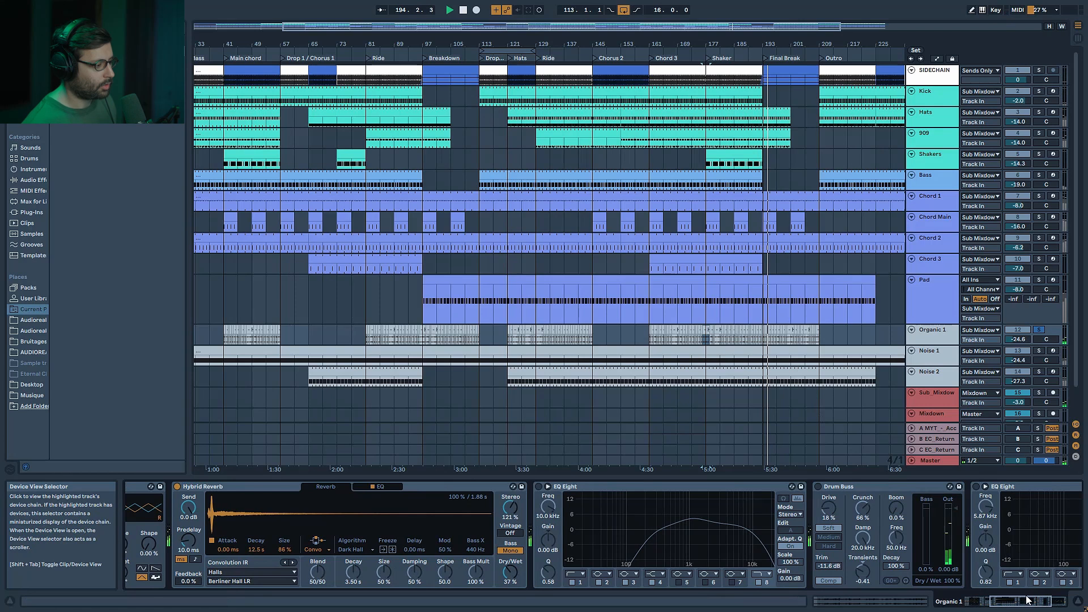
click(540, 486)
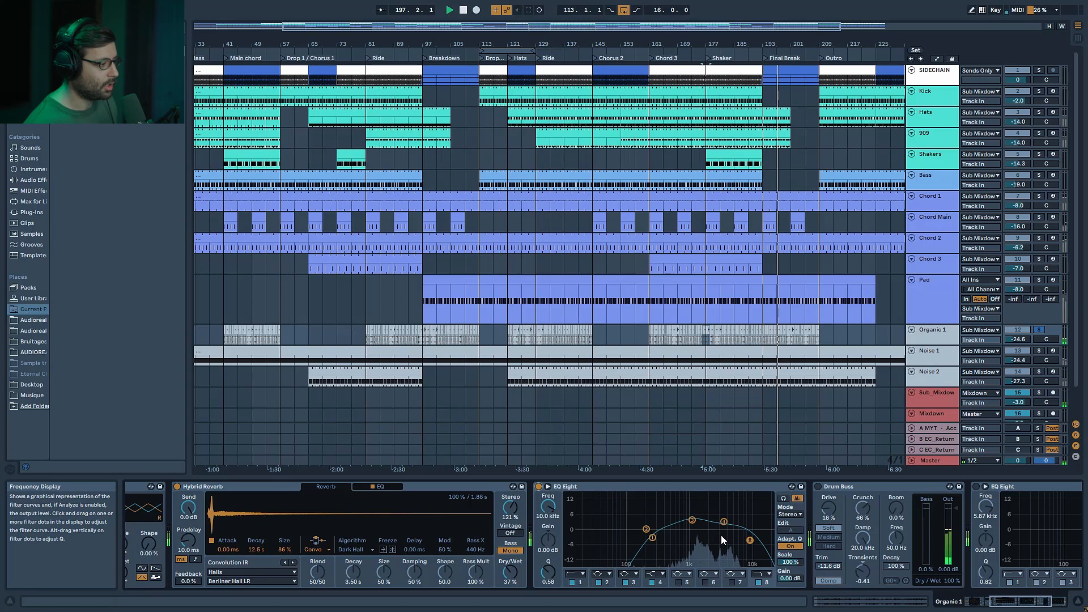
click(818, 486)
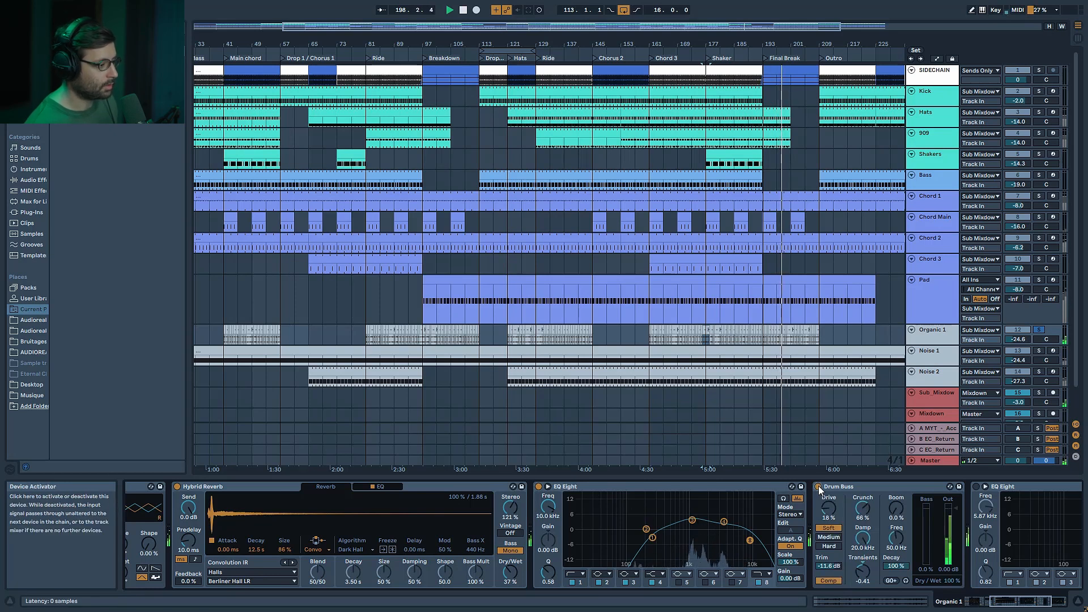
Play Organic 1 from bar 129 and turn on the last EQ Eight after Drum Buss
click(702, 426)
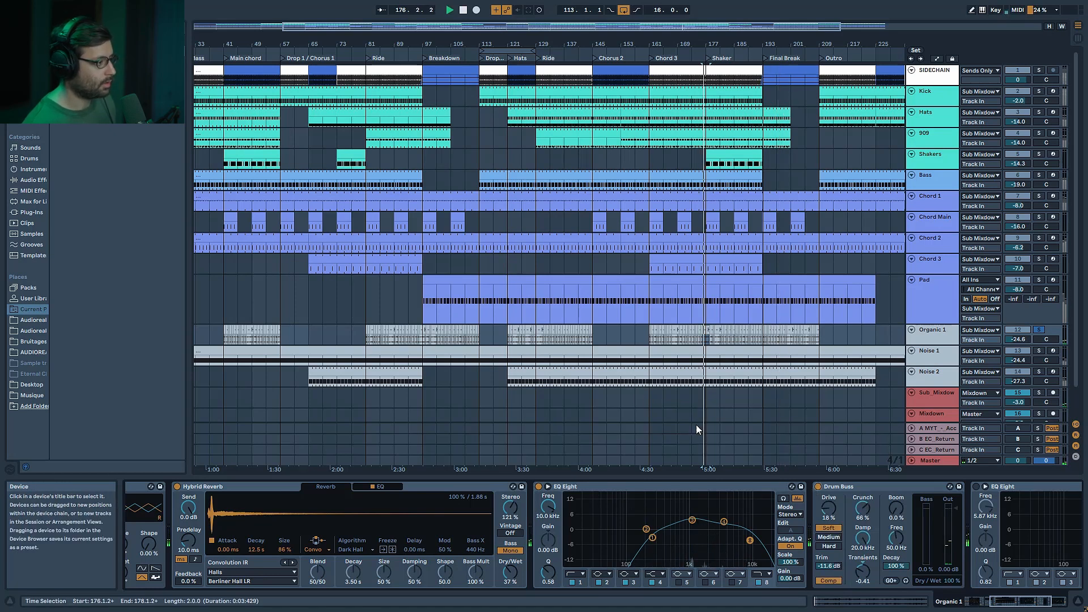
click(539, 339)
key(space)
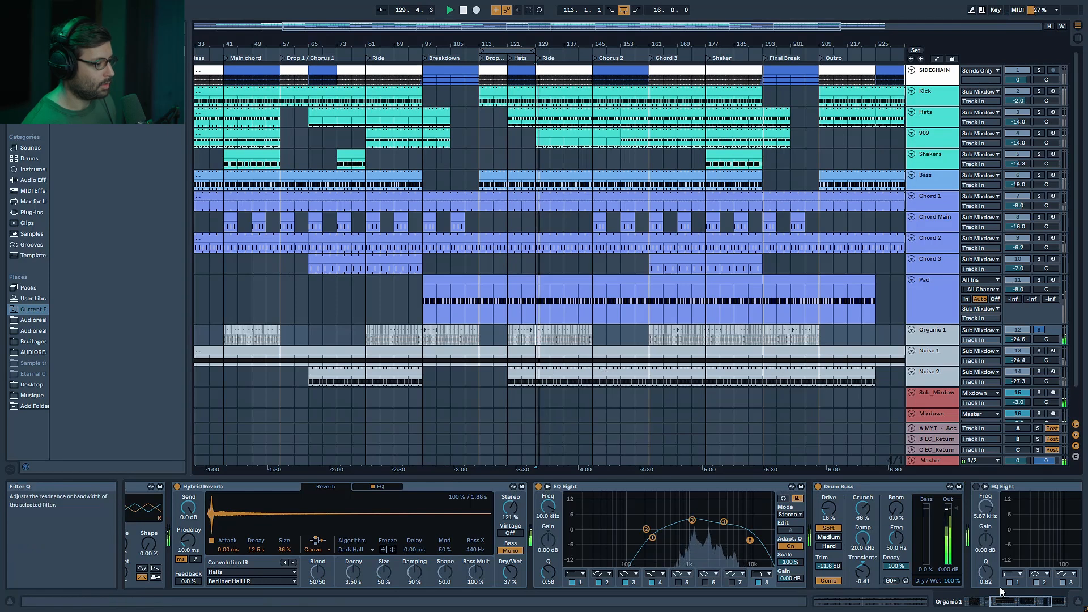
drag(1015, 602, 1032, 601)
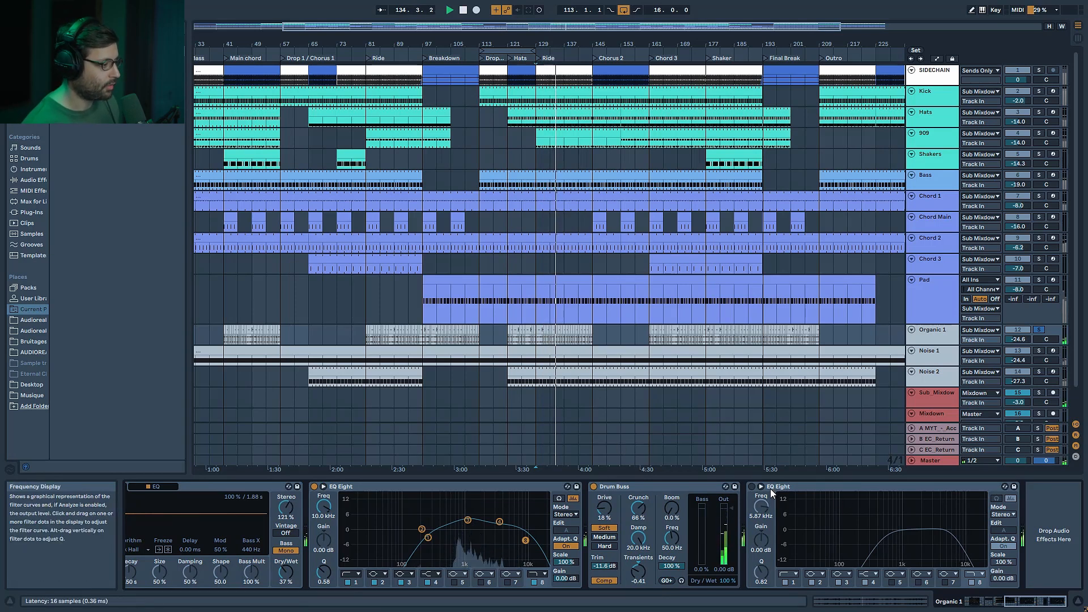
click(751, 487)
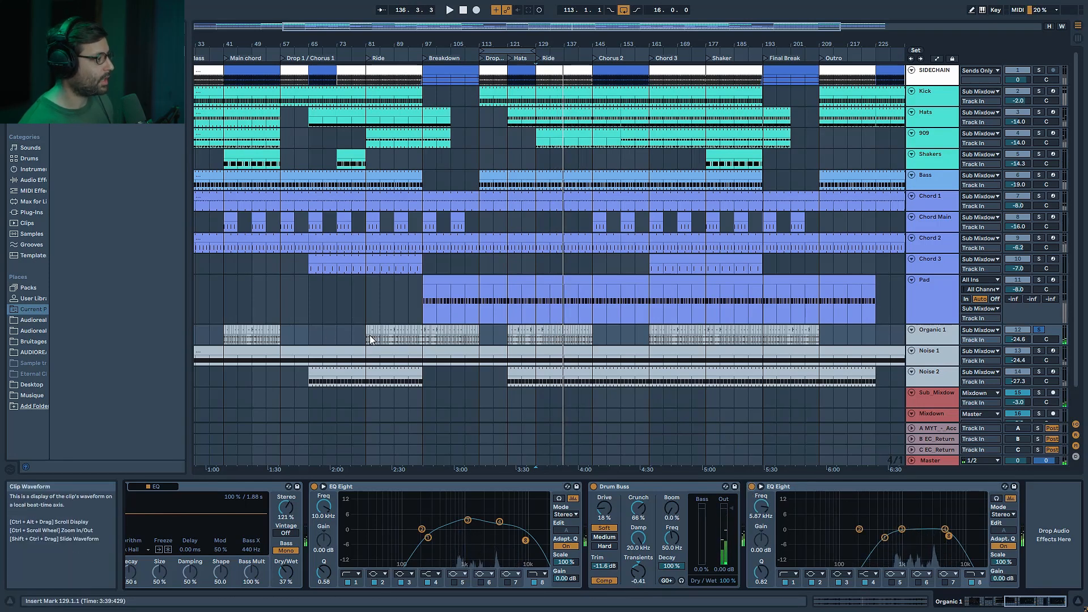
Play Organic 1 from bar 41 and take it out of solo to hear it within the full mix
click(226, 335)
key(space)
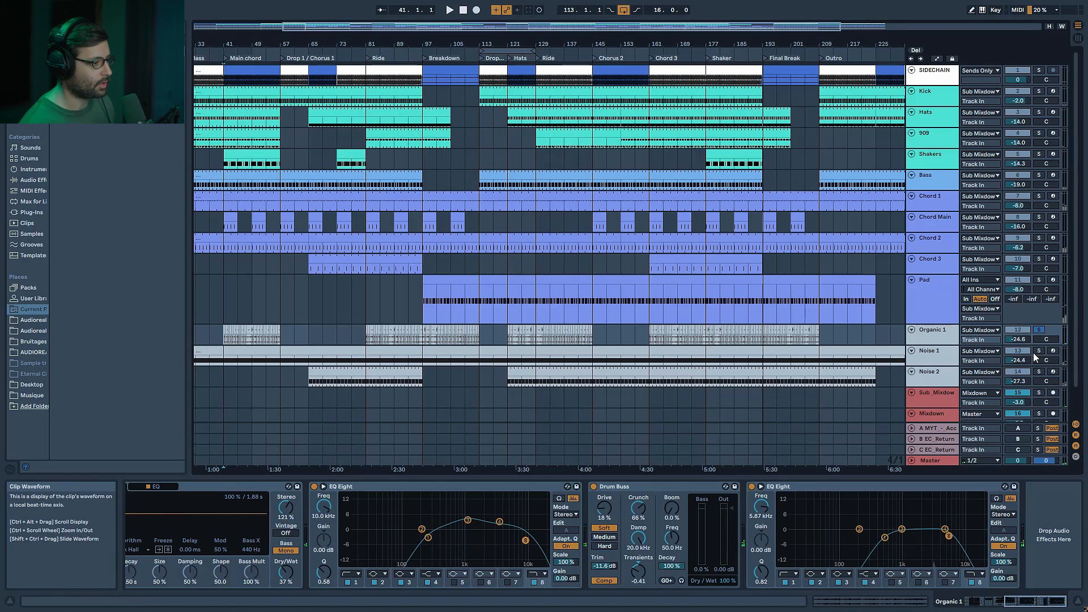
key(space)
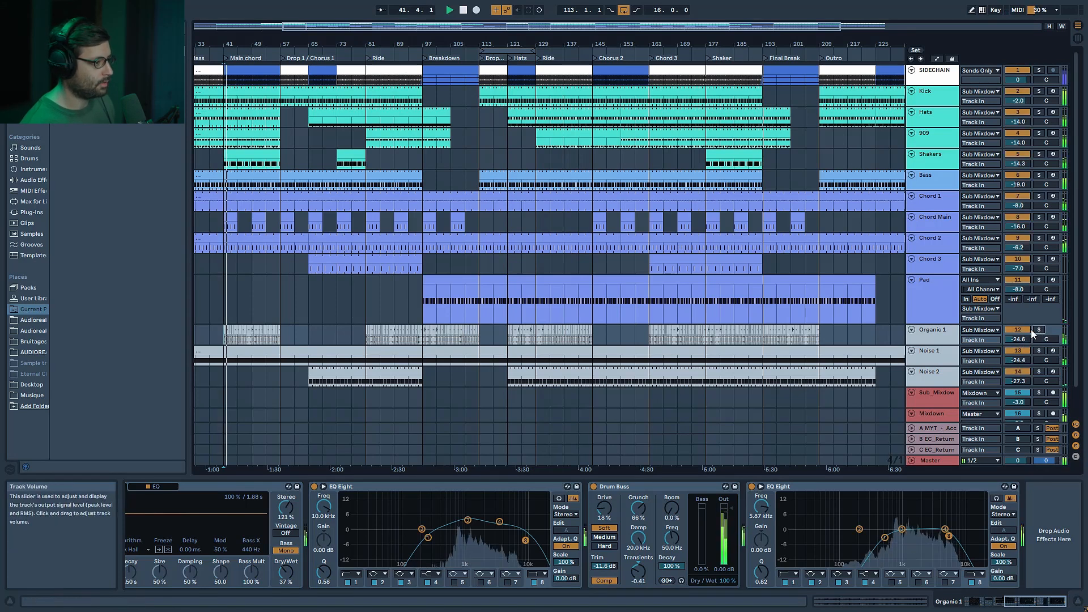
click(1038, 331)
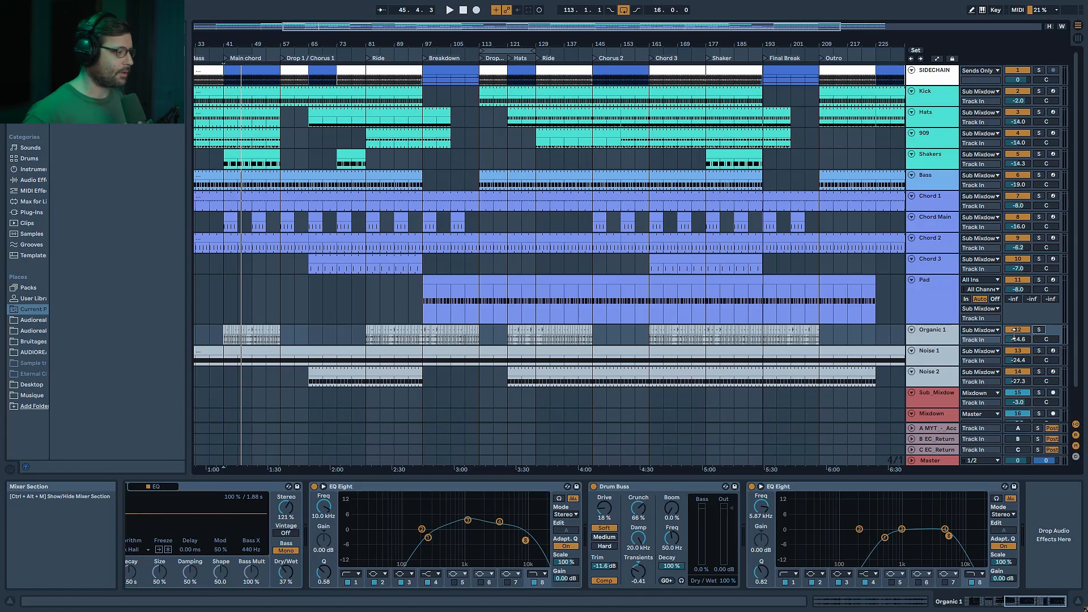
Play Noise 1 in solo from bar 1 and compare it with the full mix by toggling its solo
click(935, 352)
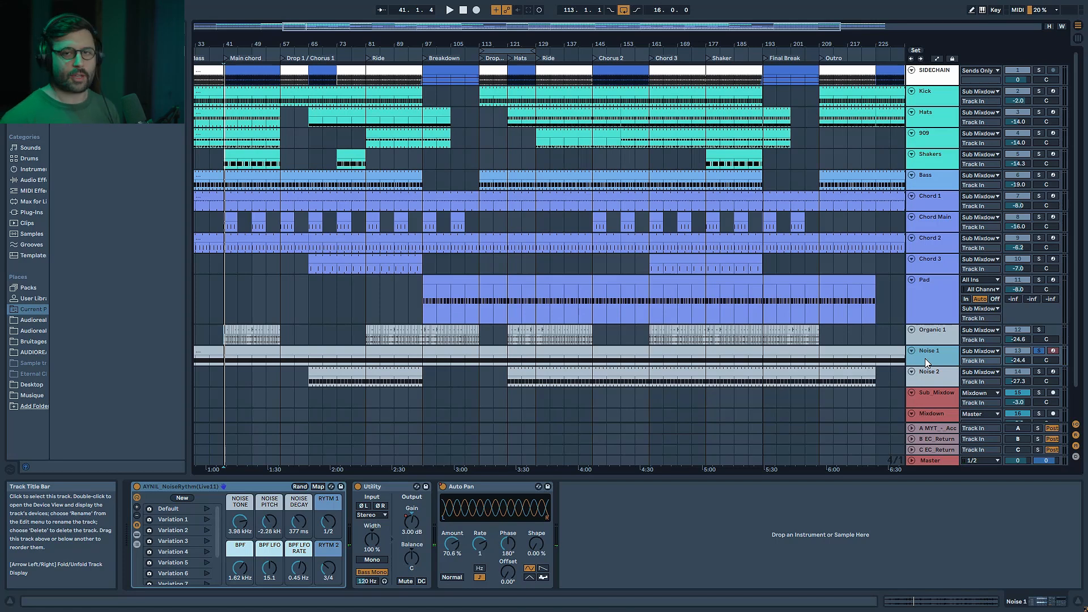
drag(553, 22, 465, 23)
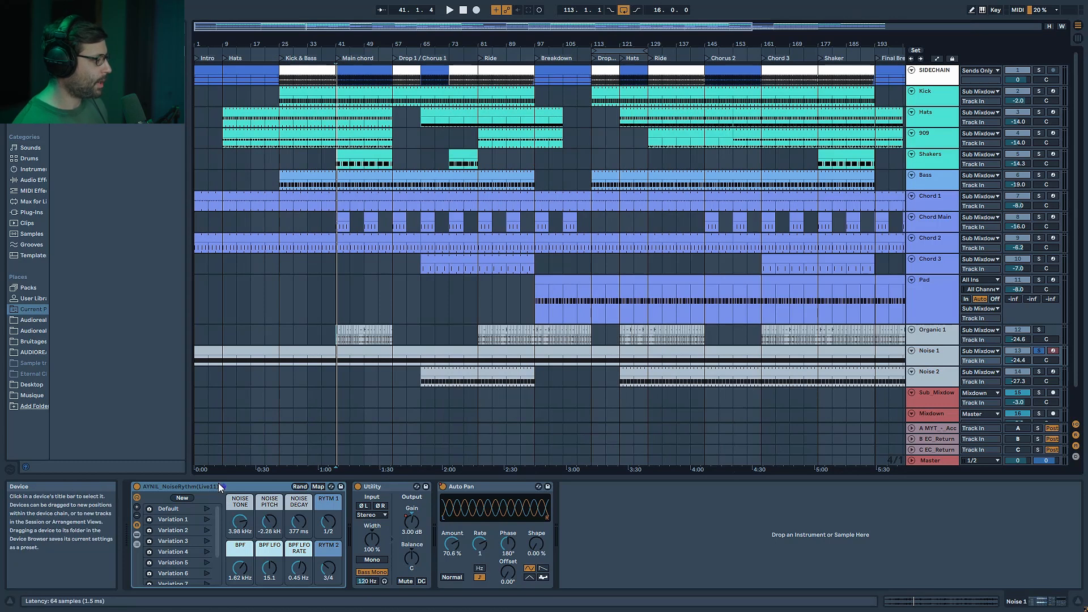
click(210, 352)
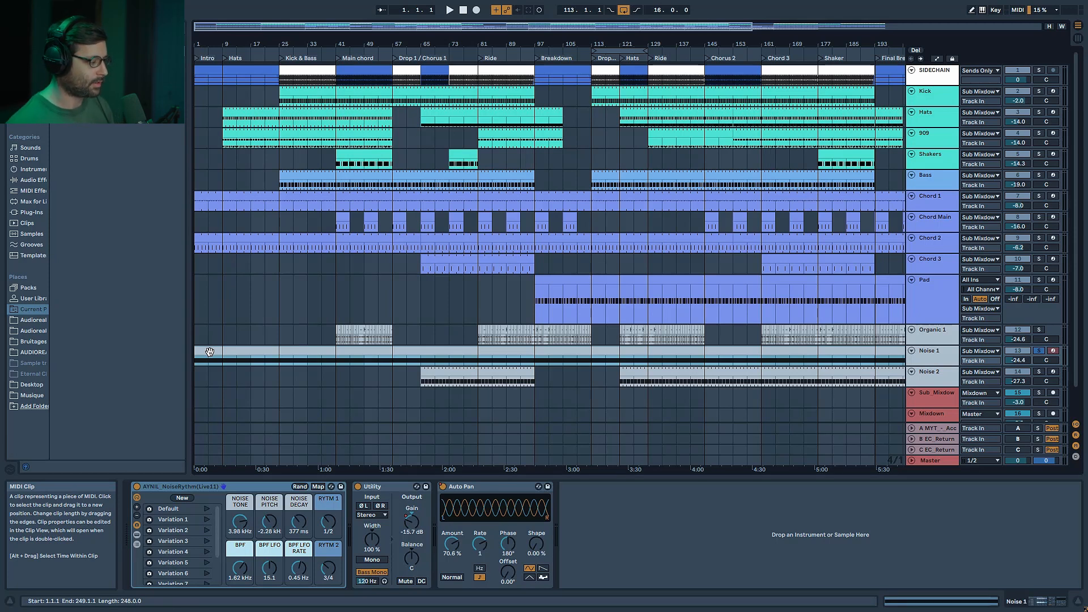
key(space)
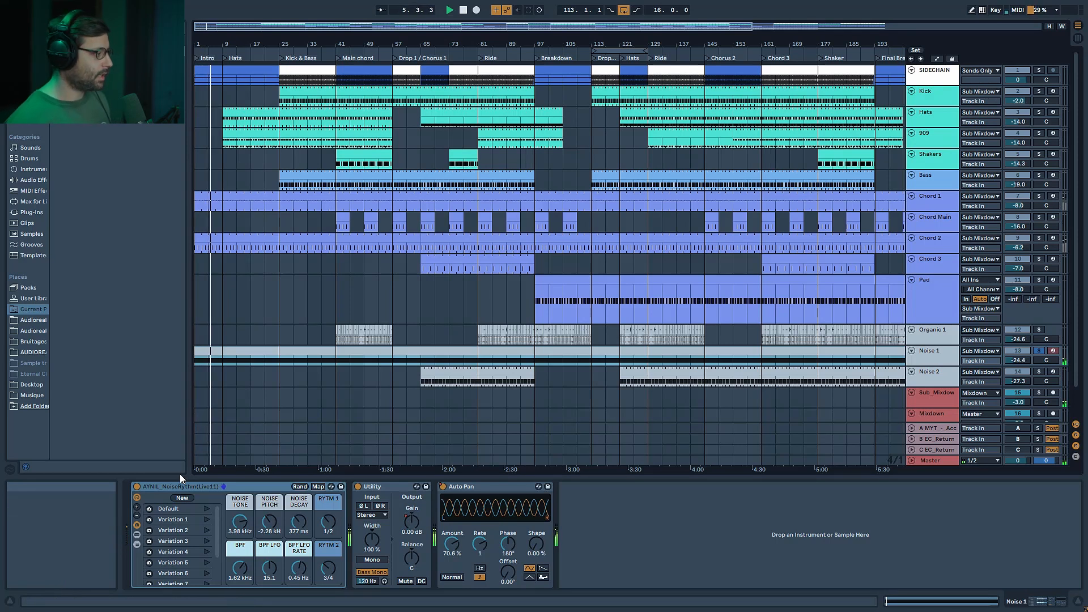
click(1036, 351)
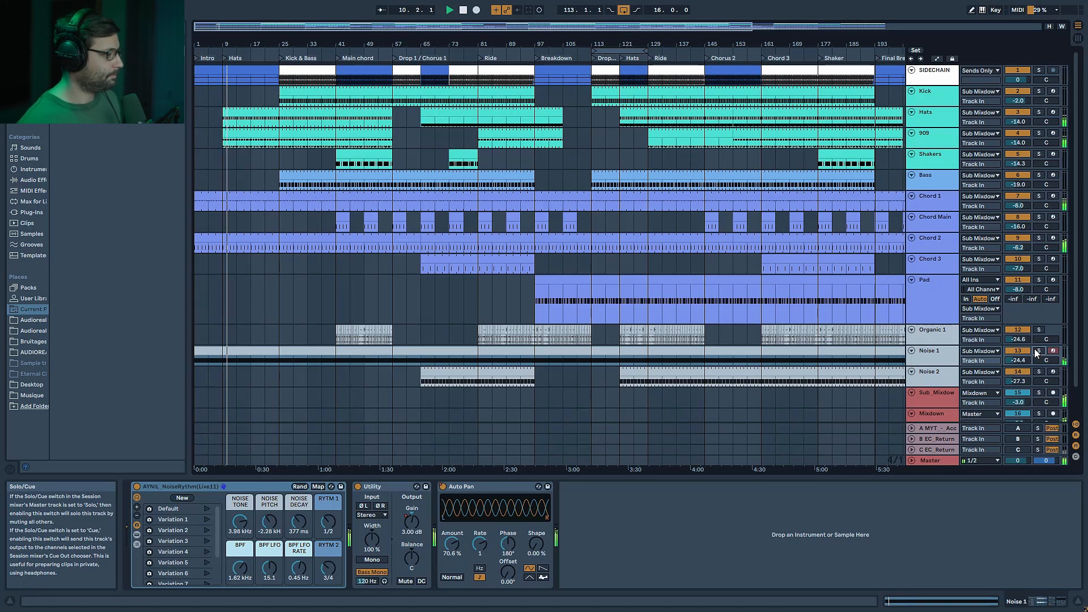
click(1035, 349)
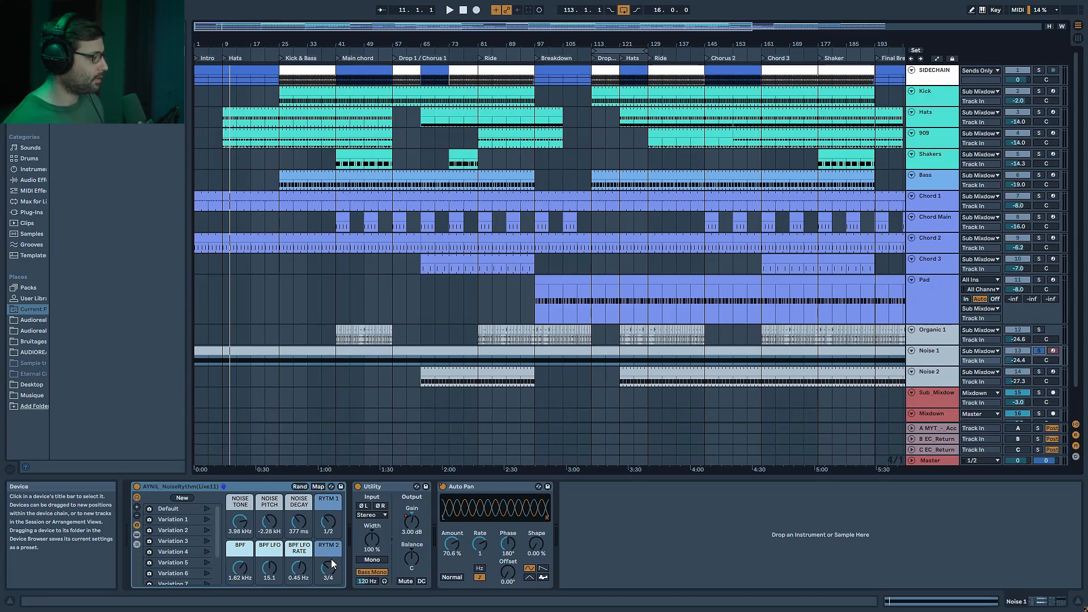
Play Noise 1 and launch macro Variations 1, 2 and 4 of its AYNIL_NoiseRhythm rack in turn
key(space)
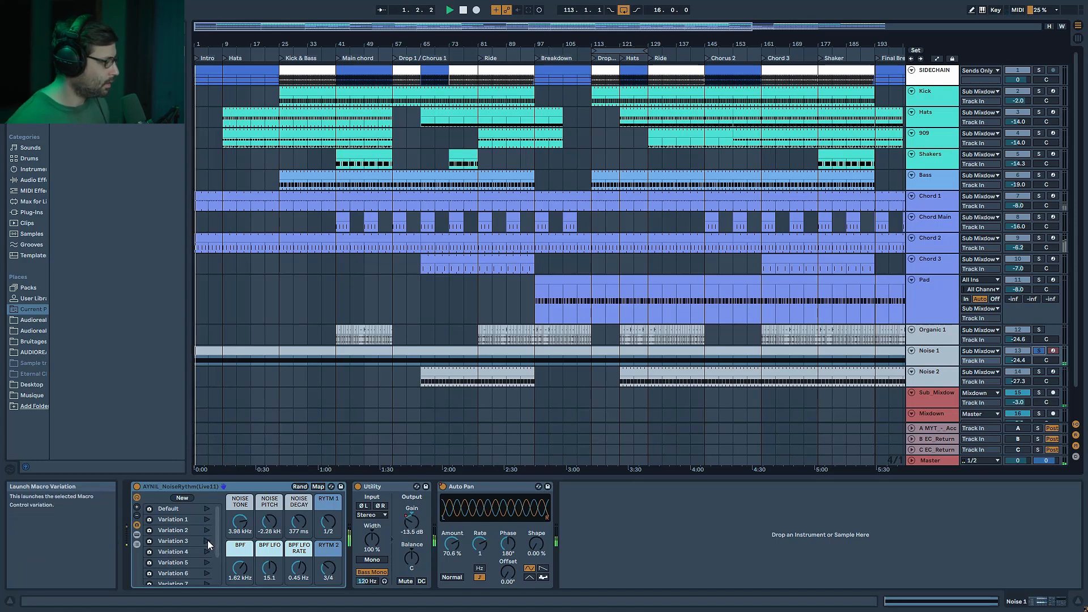
click(206, 520)
click(206, 531)
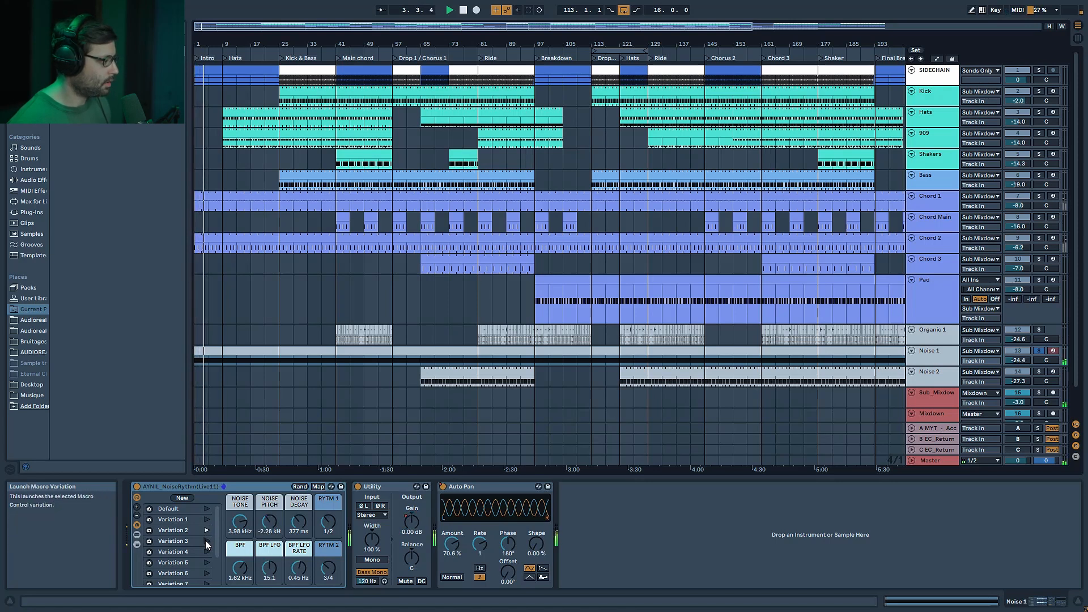
click(206, 552)
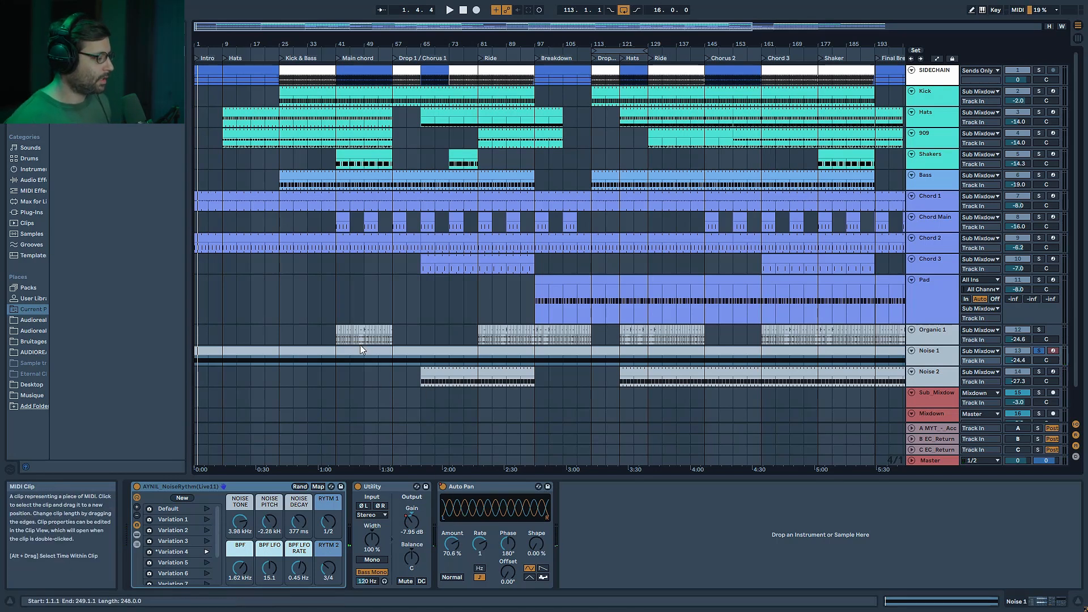
Solo Noise 2, play its clip from bar 65 and open the track's device chain
click(932, 373)
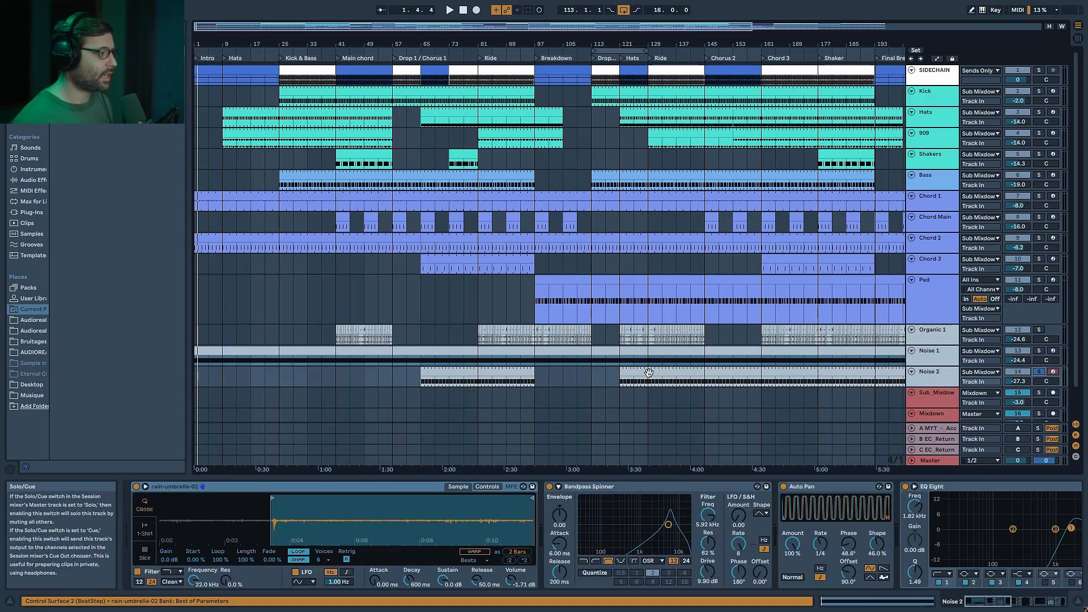
click(447, 371)
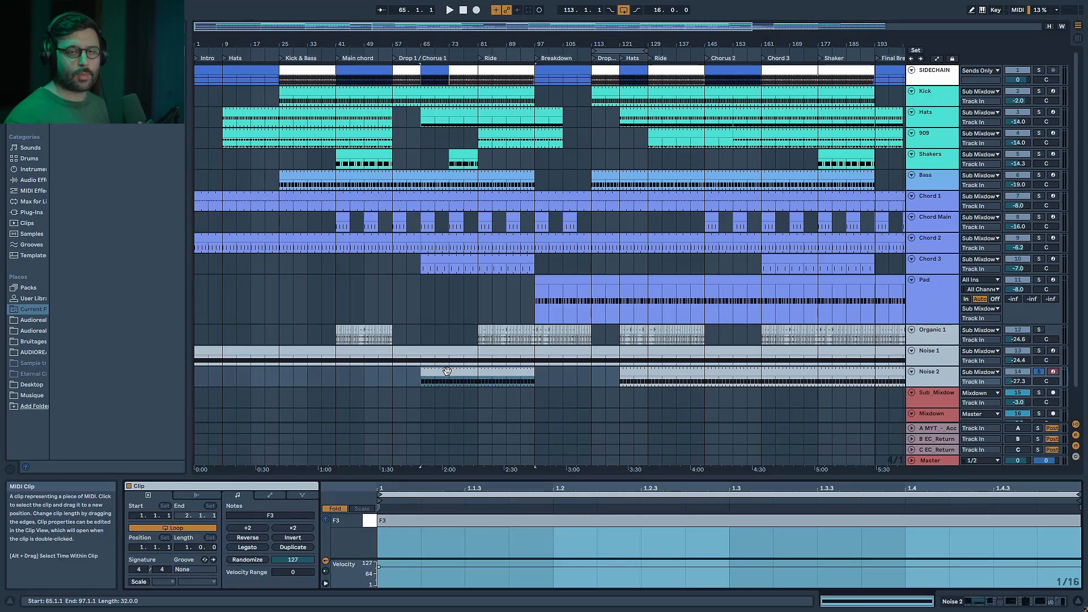
key(space)
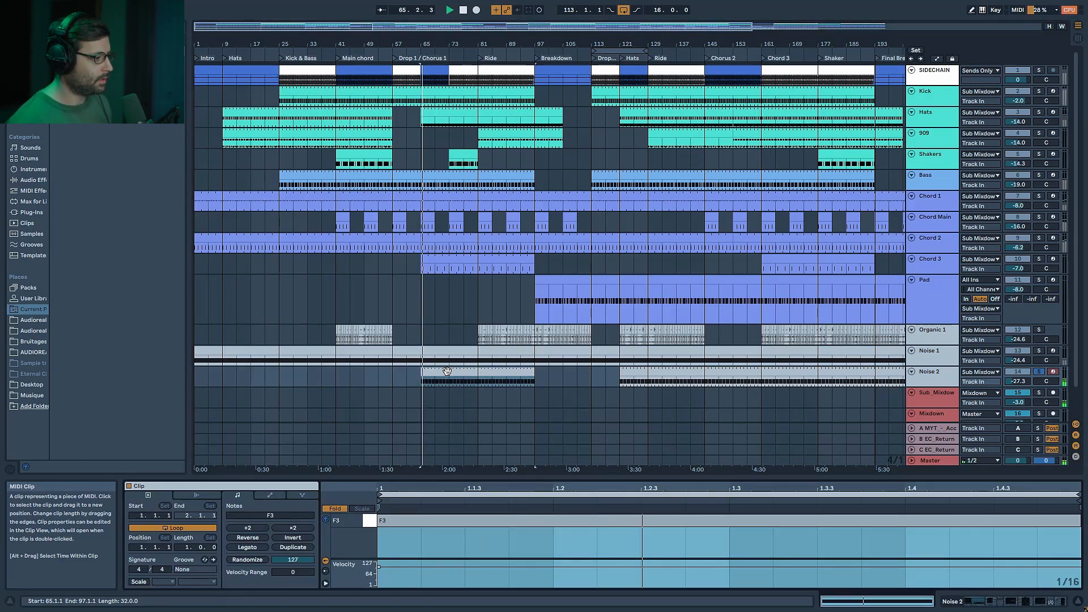
click(926, 375)
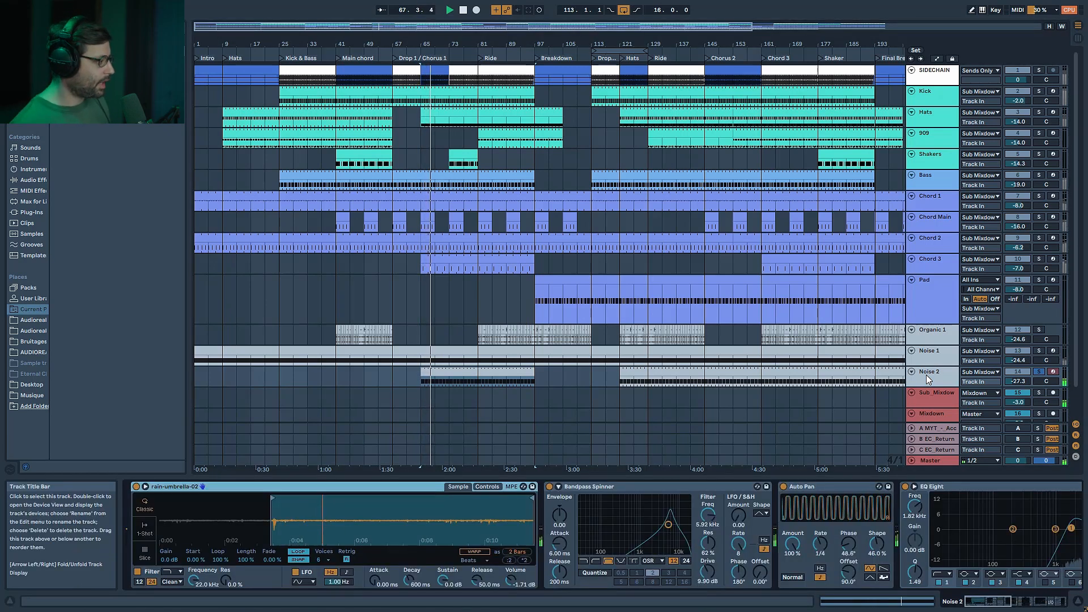
Locate Noise 2's rain-umbrella-02 sample and its Bandpass Spinner preset in the browser, listening during playback
click(529, 541)
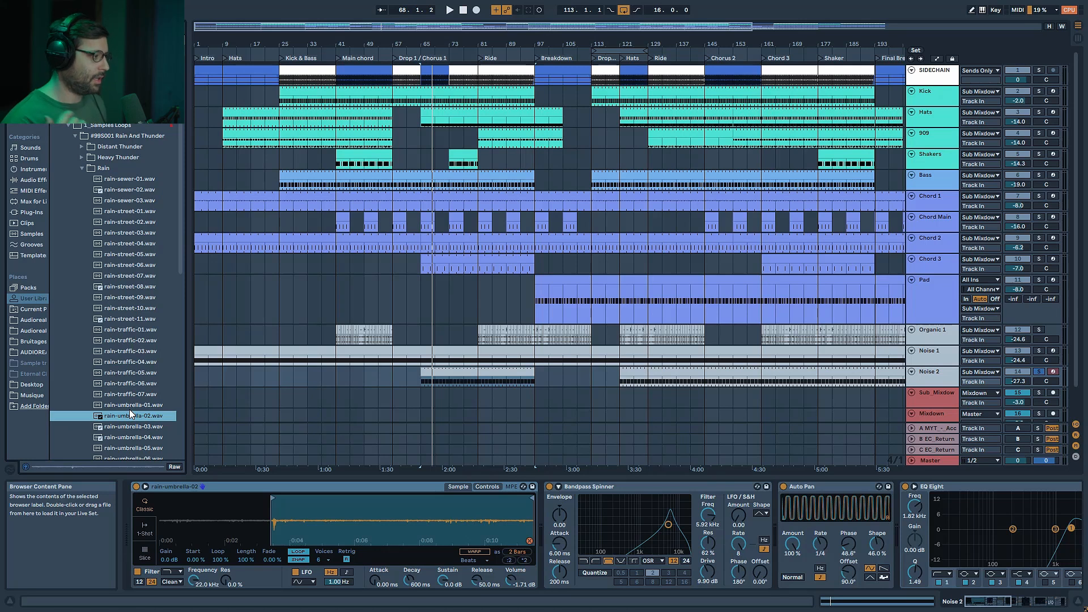
key(space)
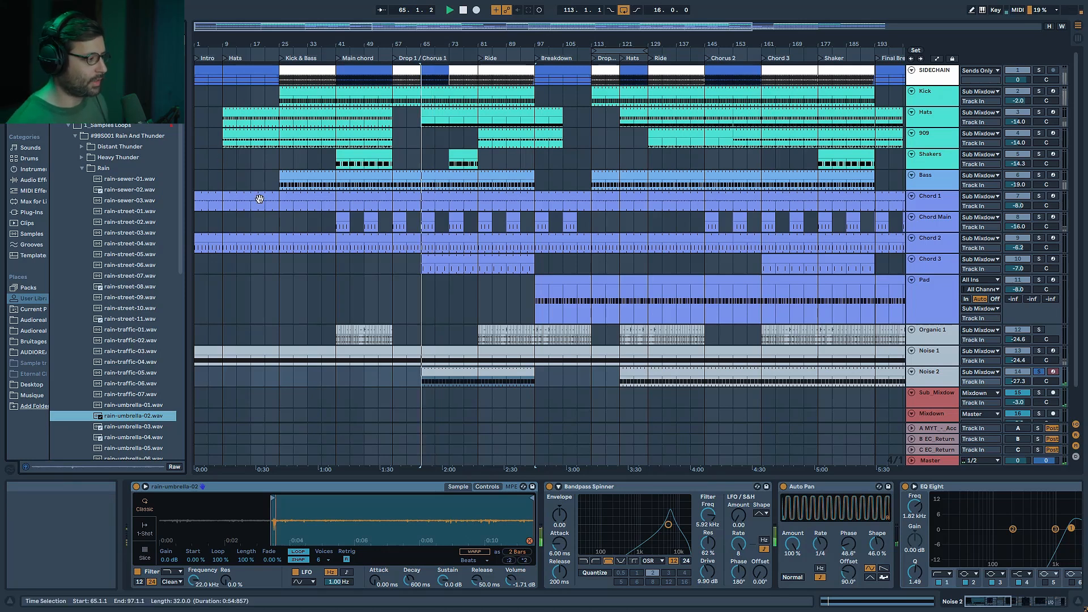
click(586, 488)
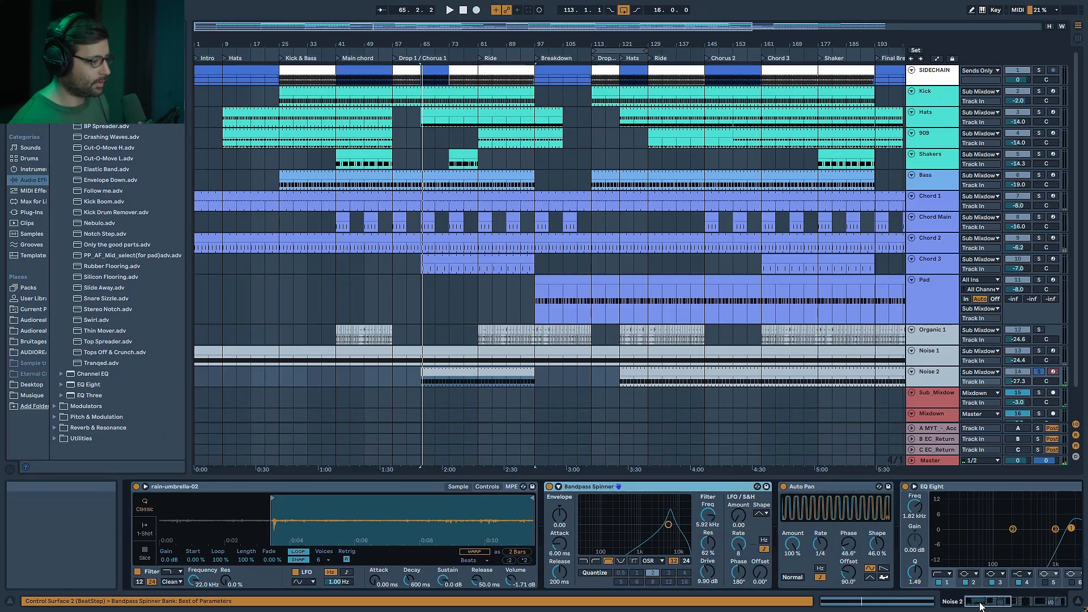
Play Noise 2 from bar 65 and turn on its Auto Pan and ADRKT_StereoFilter devices
scroll(793, 487, right, 10)
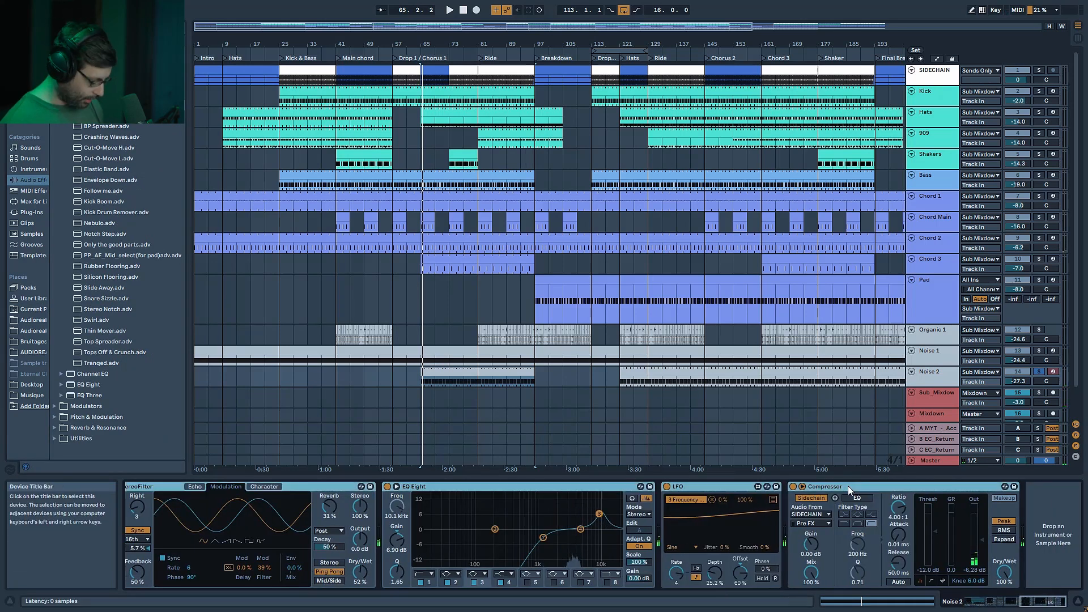
scroll(535, 497, left, 10)
key(space)
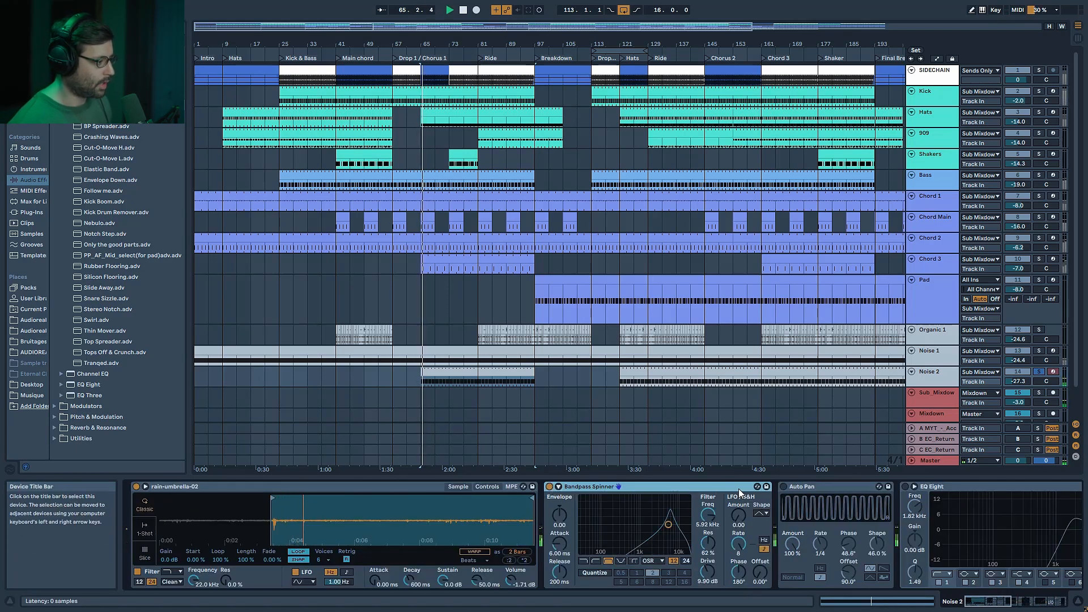
click(784, 487)
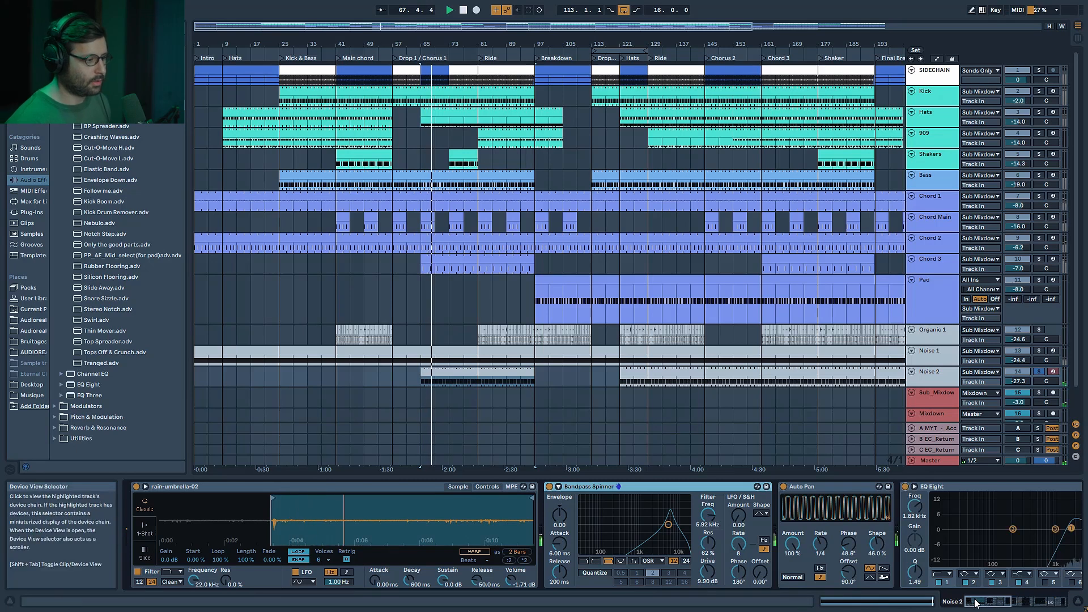
click(1014, 600)
click(509, 486)
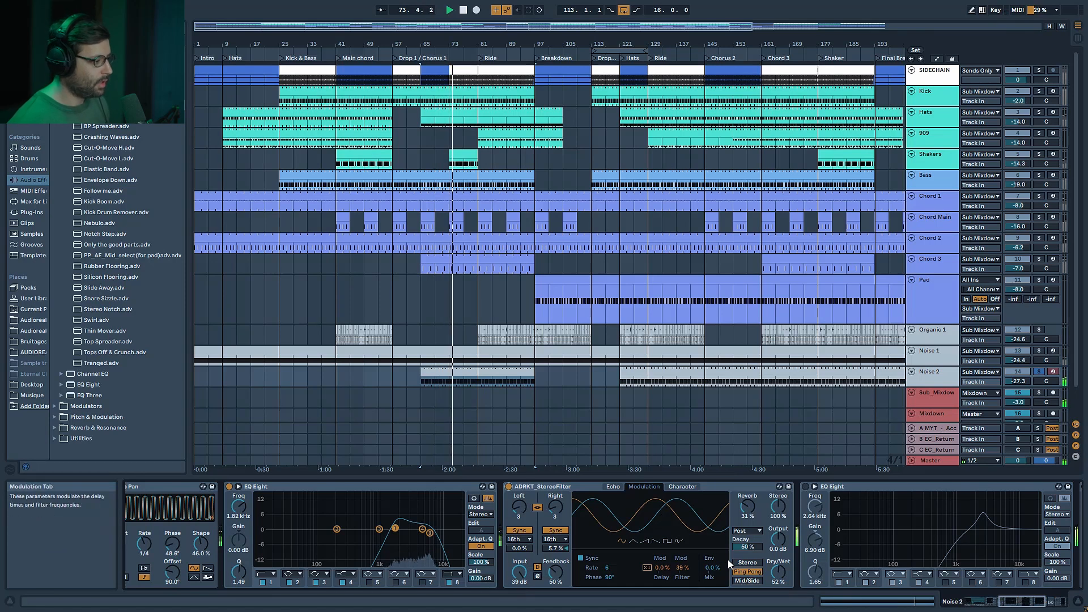
Examine the Echo and Modulation settings of Noise 2's ADRKT_StereoFilter device
click(615, 487)
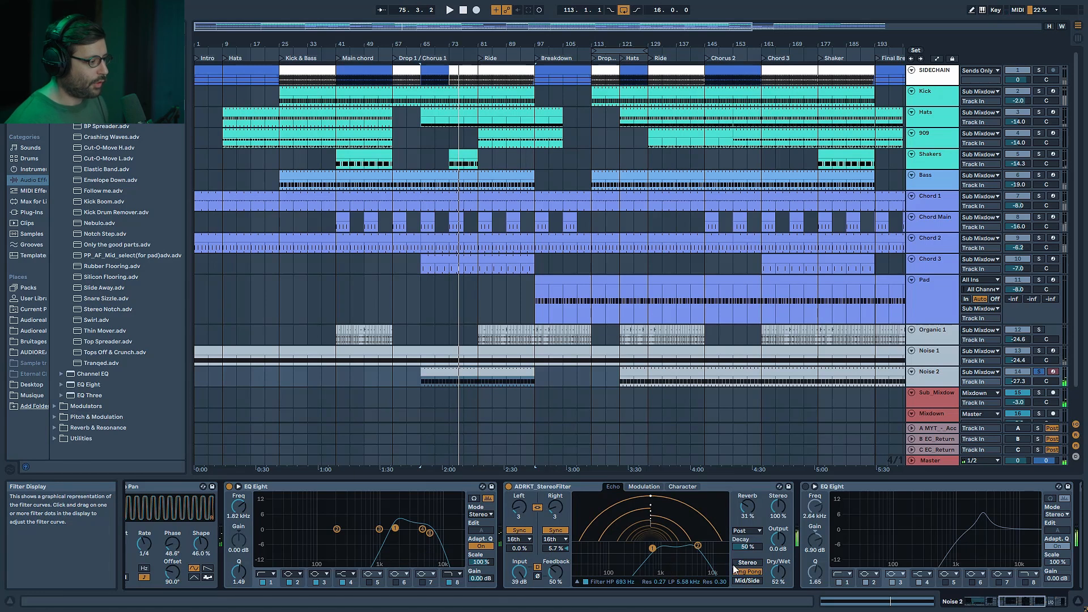
click(641, 487)
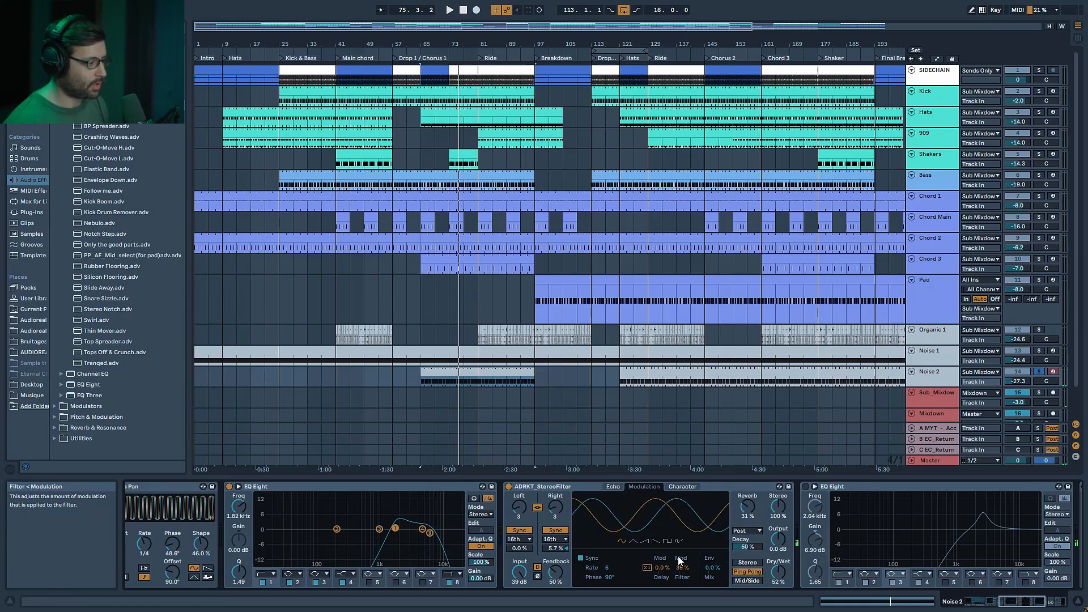
click(613, 487)
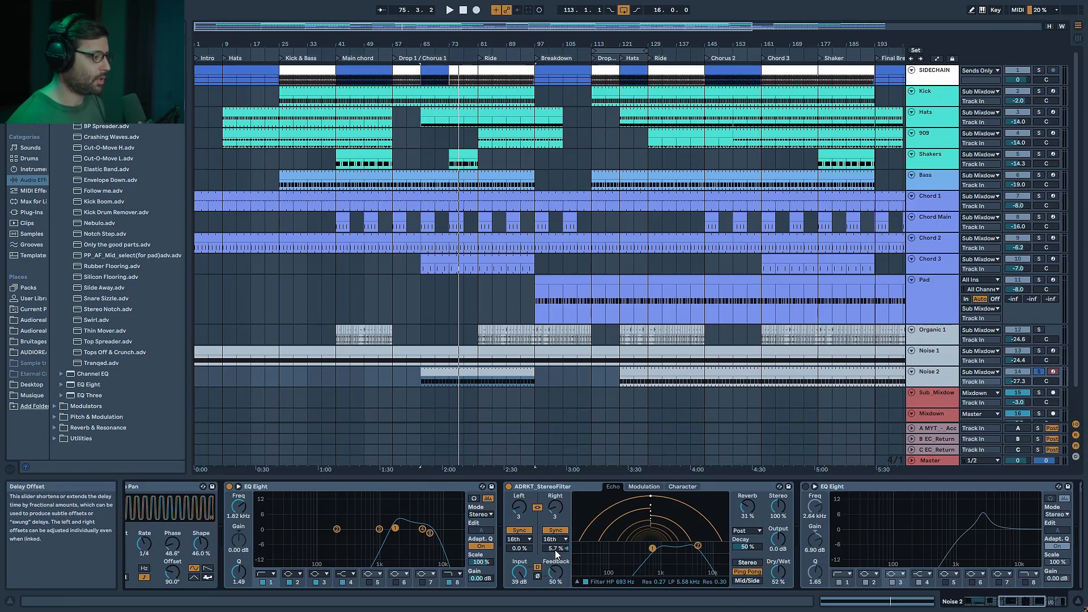
Play Noise 2, turn on the LFO after its last EQ Eight, and take the track out of solo
key(space)
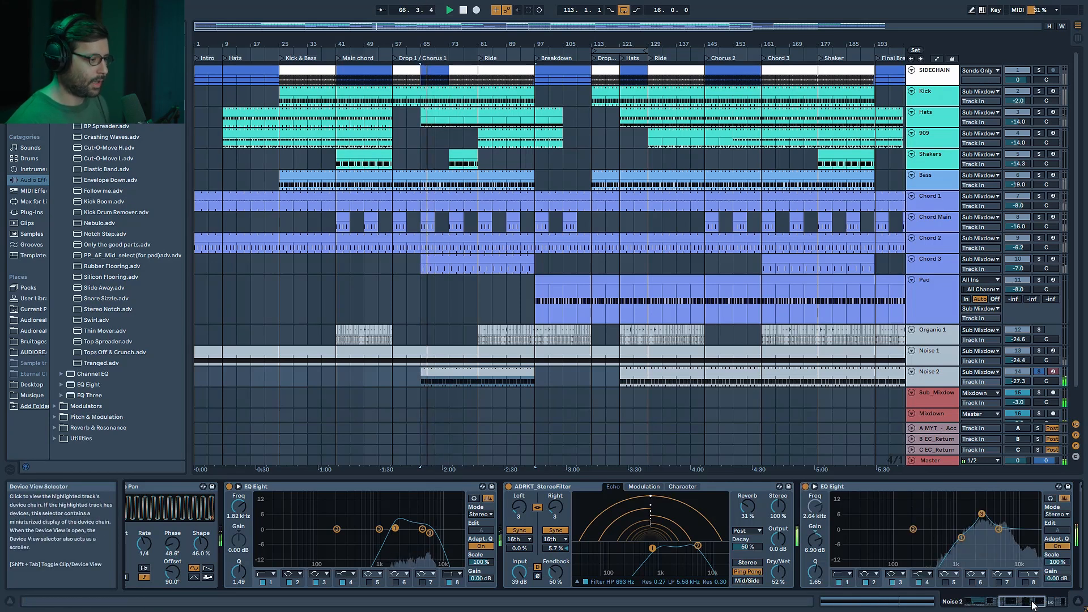
drag(1031, 602, 1055, 602)
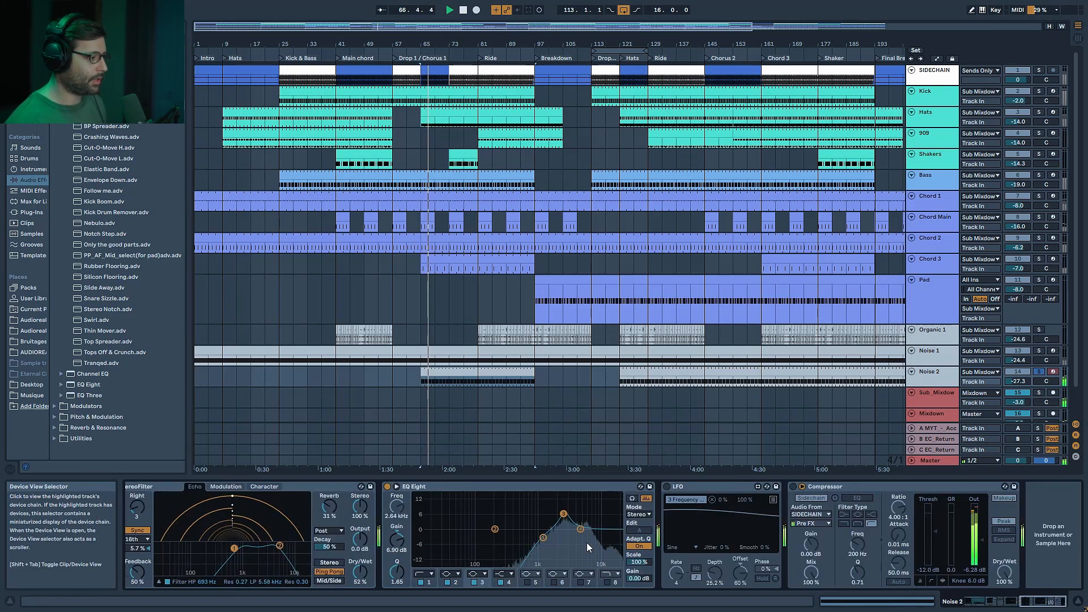
click(667, 487)
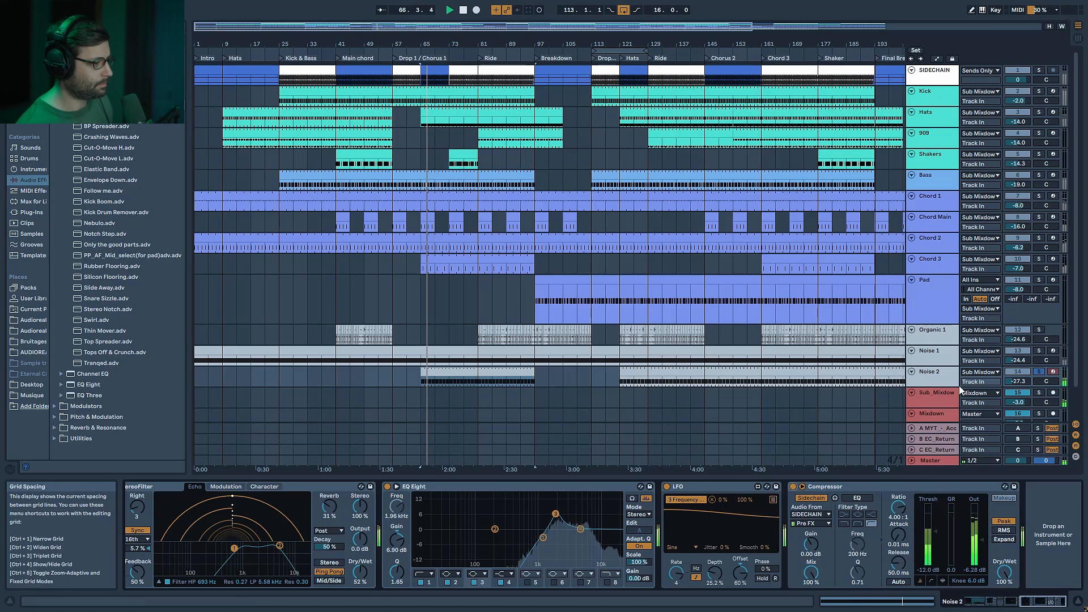
click(1039, 371)
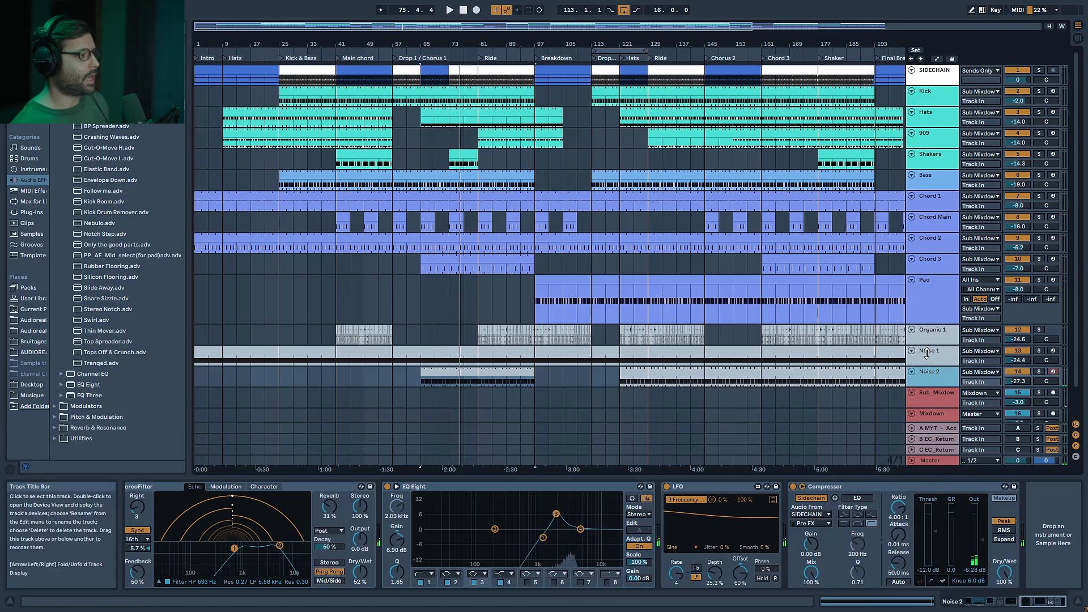
Zoom out the arrangement and examine the device chains of Sub_Mixdown, Mixdown, return A and Master
double_click(648, 26)
click(933, 393)
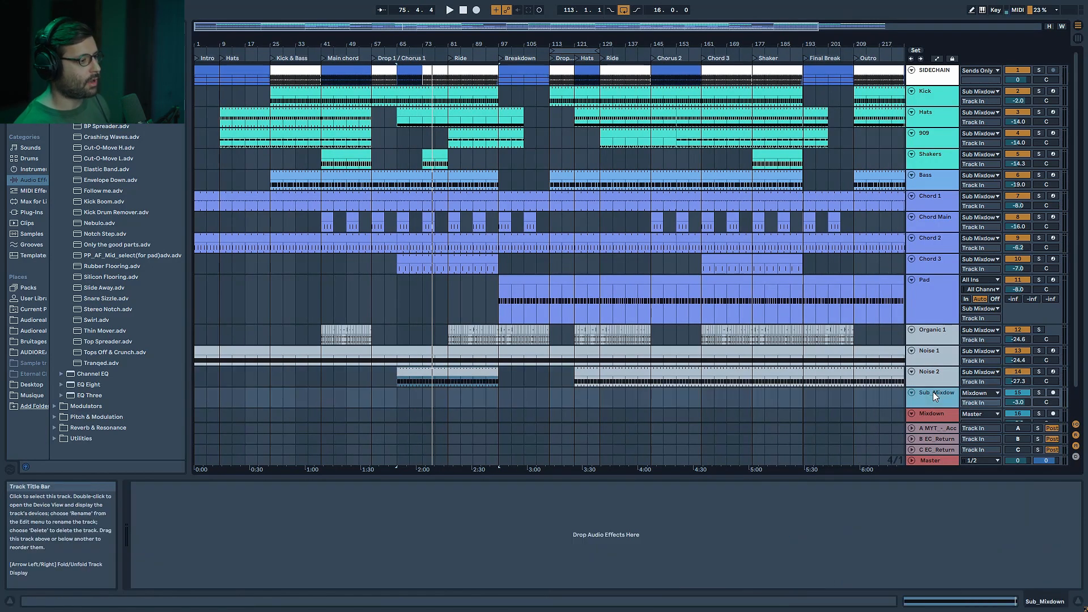
click(926, 416)
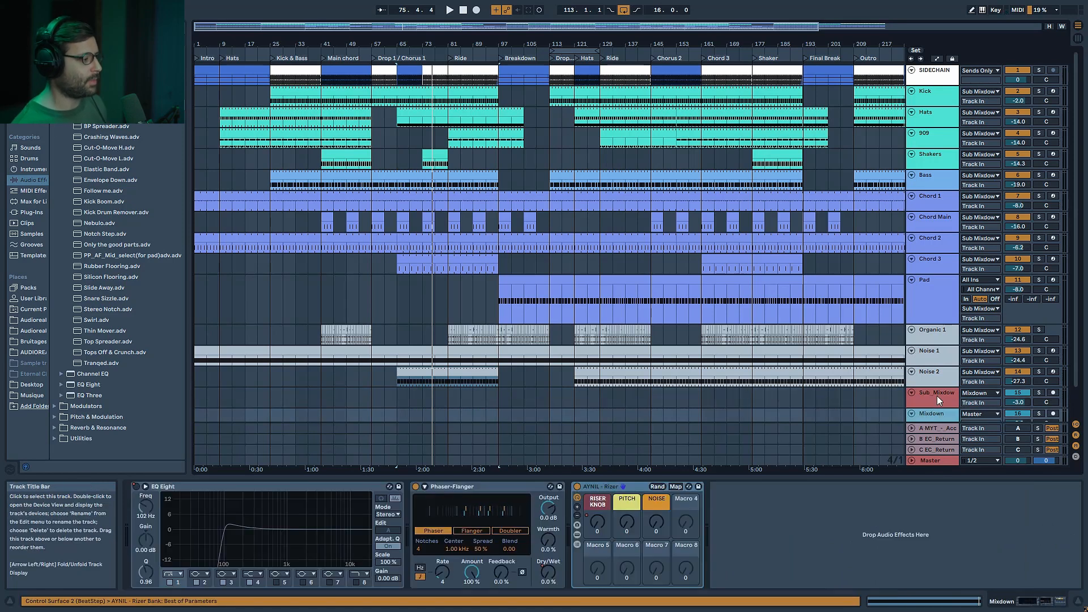
click(937, 395)
click(947, 417)
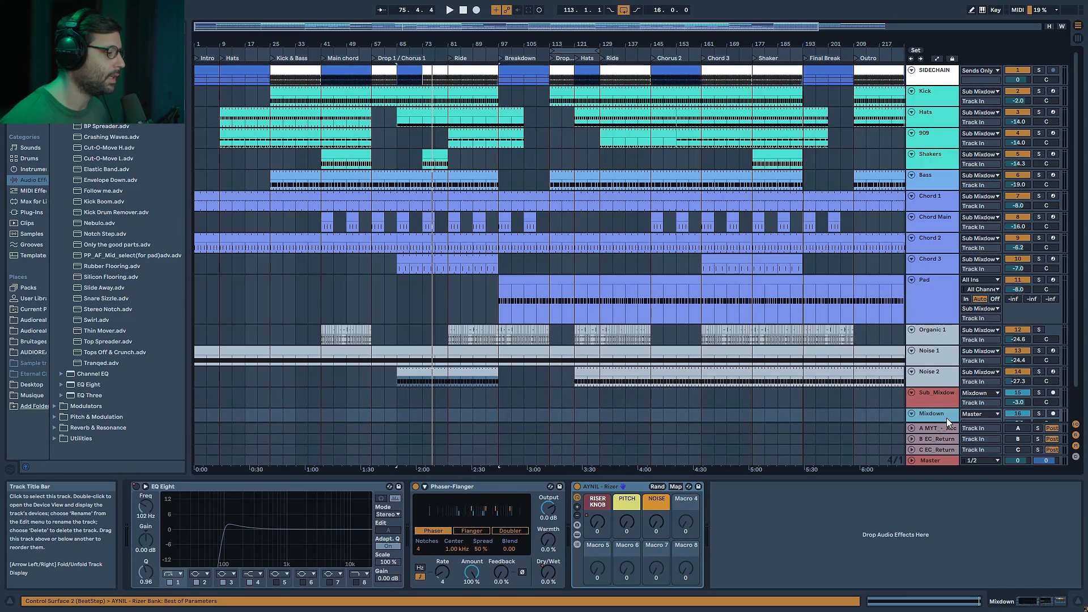
click(934, 428)
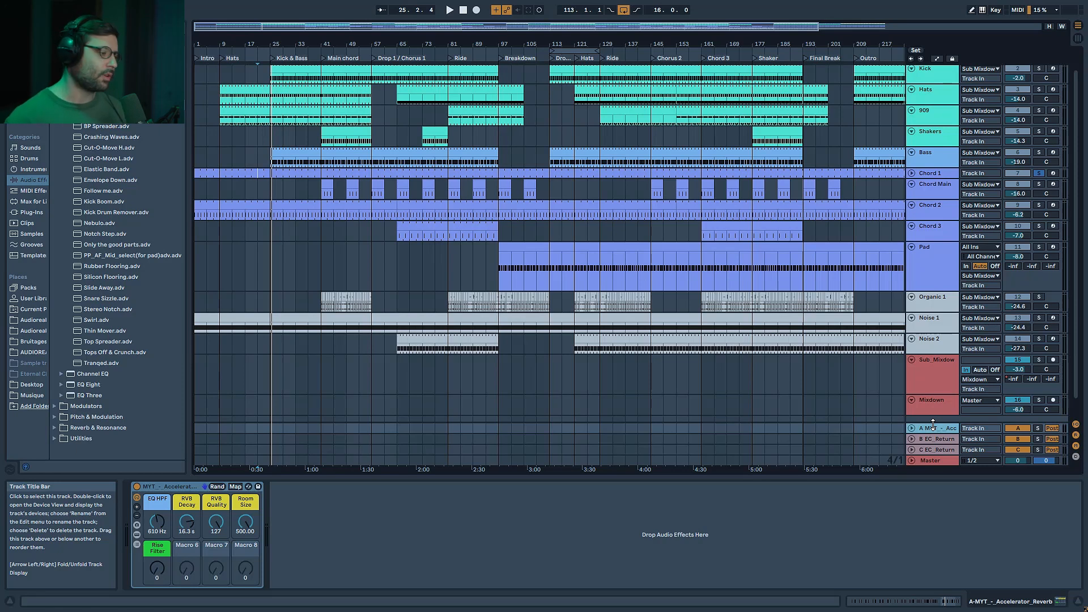
click(933, 459)
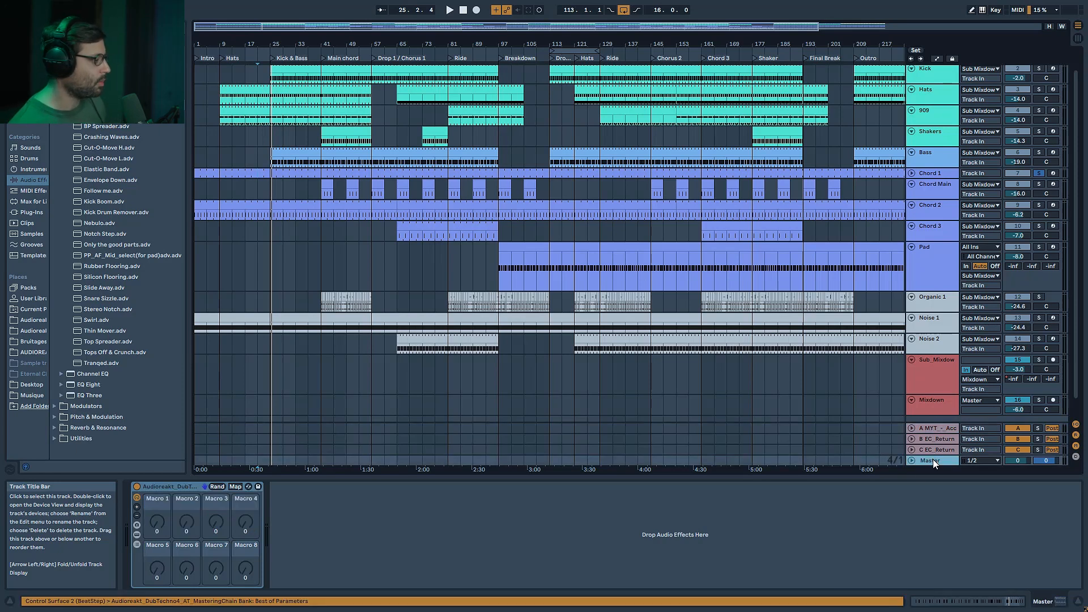